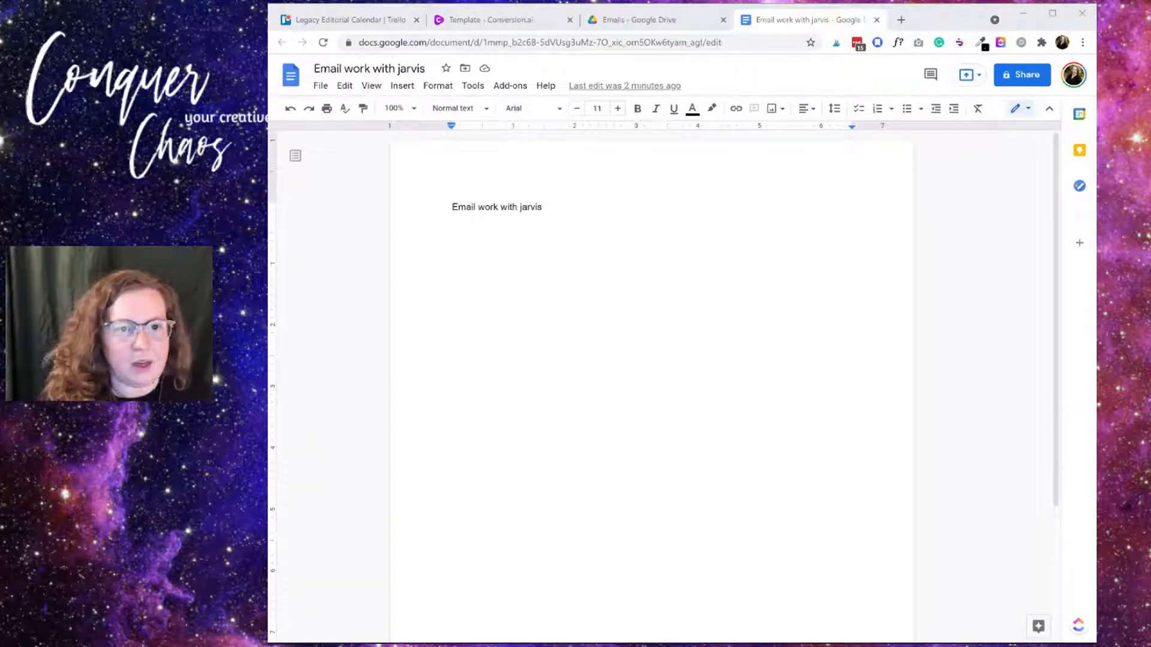
# Close the Emails Google Drive browser tab, keeping the Email work with jarvis document open
pyautogui.click(828, 24)
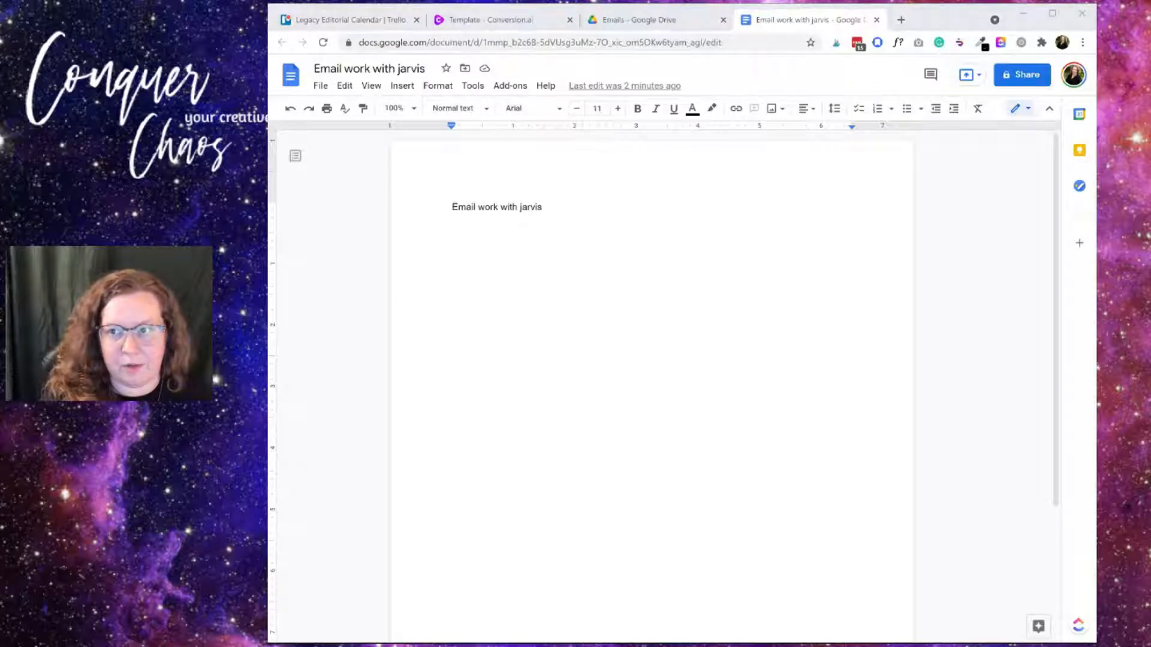
pyautogui.click(776, 35)
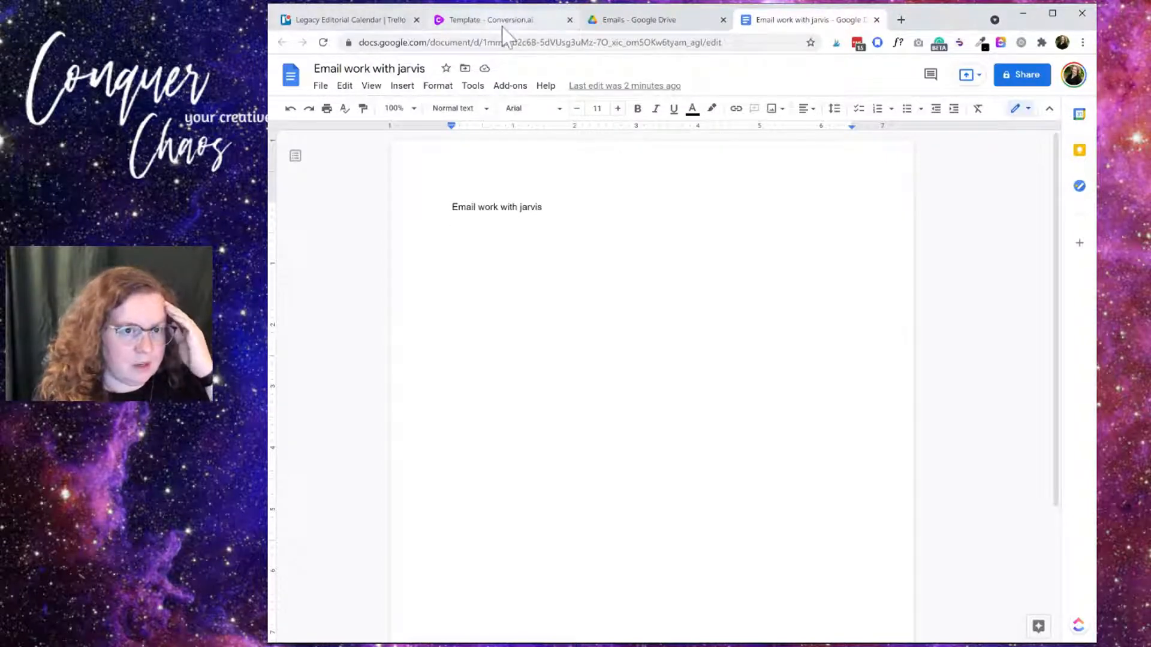
pyautogui.click(723, 20)
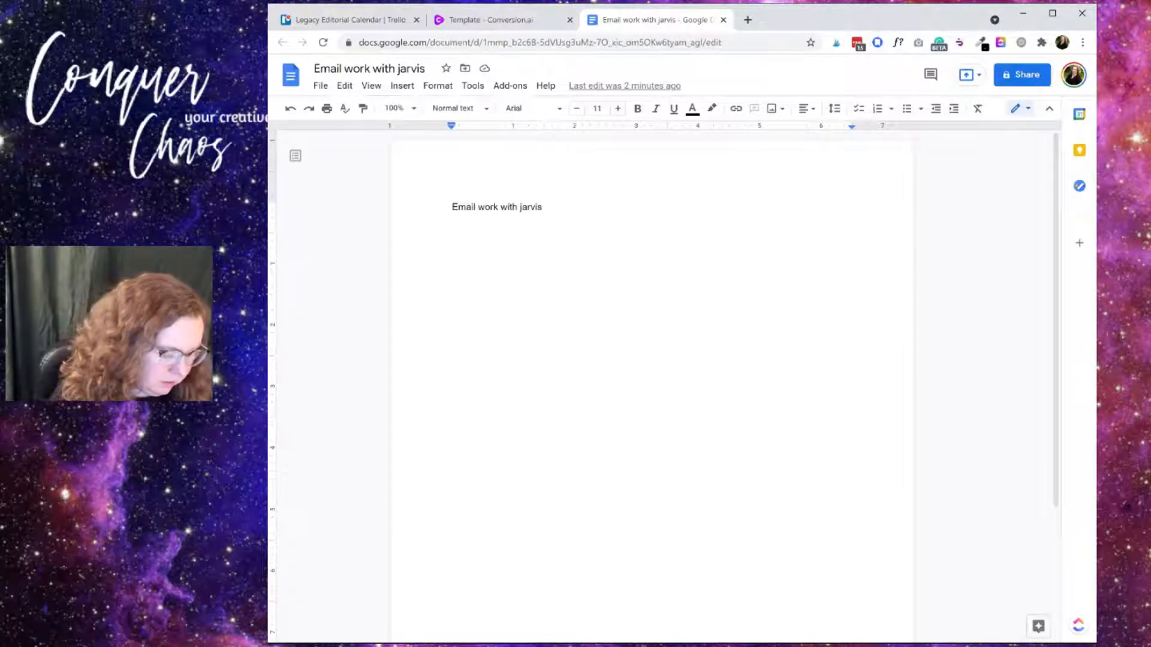
# Add a "Name," greeting and a "[personal story]" placeholder as separate lines below the document's first line
pyautogui.press('Return')
pyautogui.press('Return')
pyautogui.write('Name,')
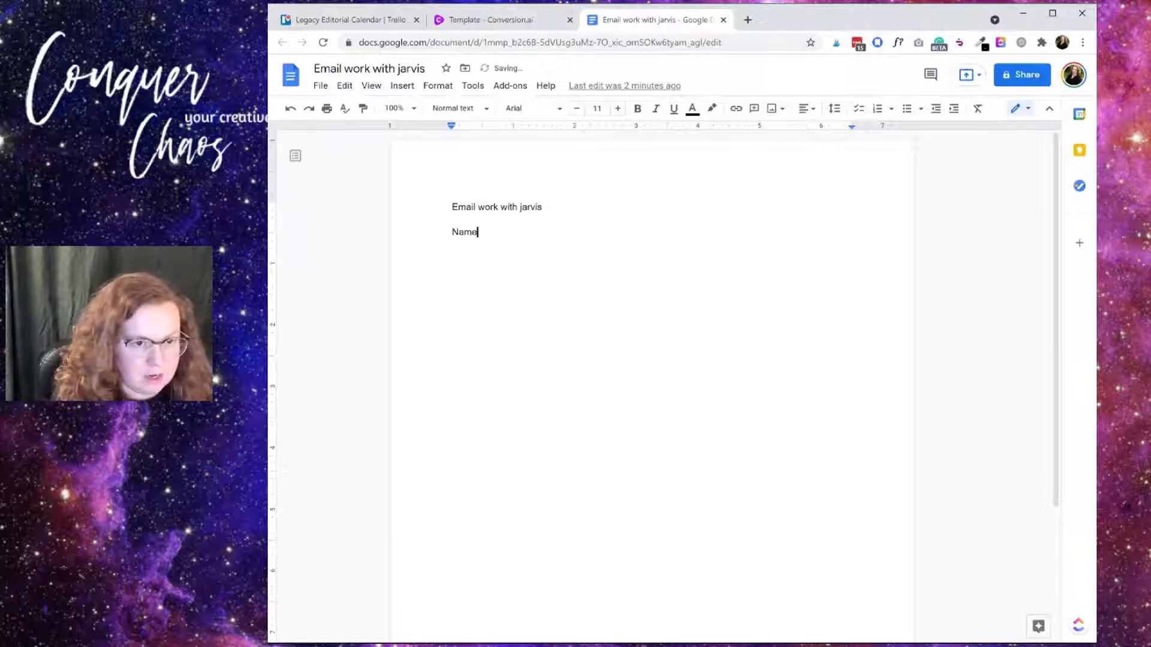
pyautogui.press('Return')
pyautogui.press('Return')
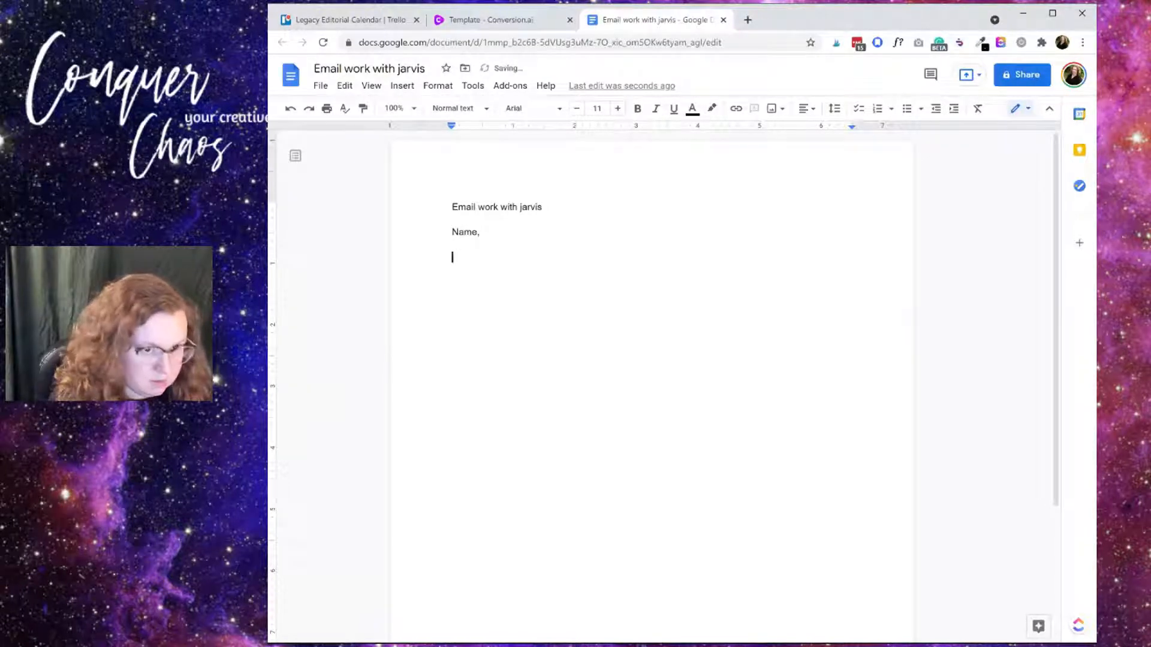
pyautogui.write('[')
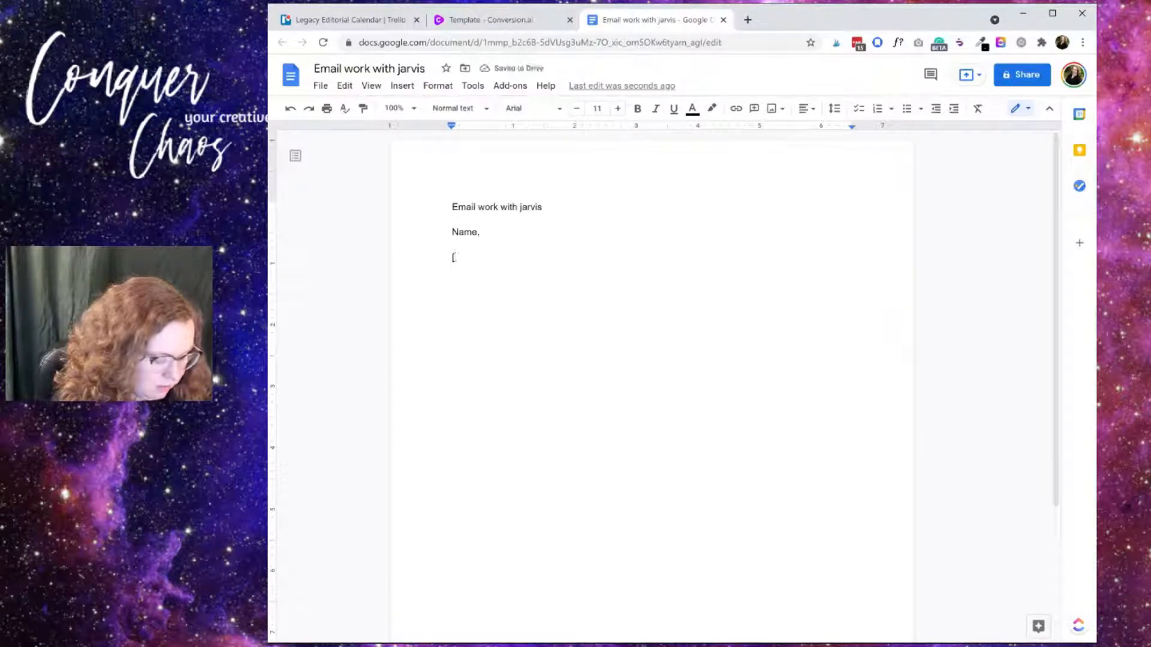
pyautogui.write('personal')
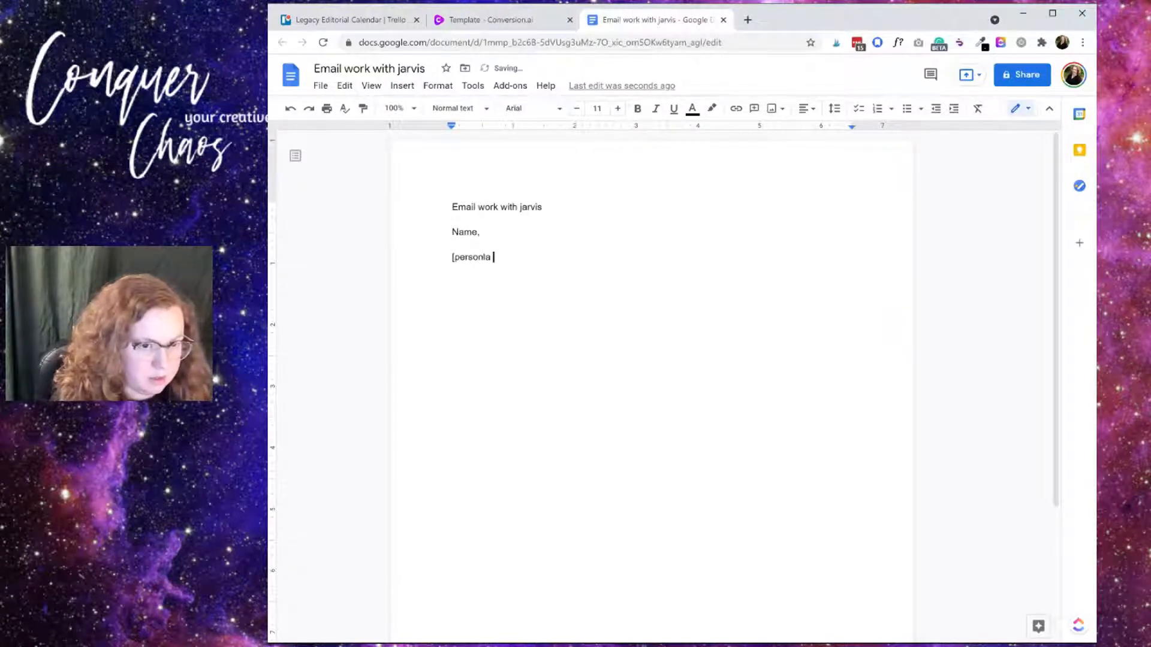
pyautogui.write(' stor')
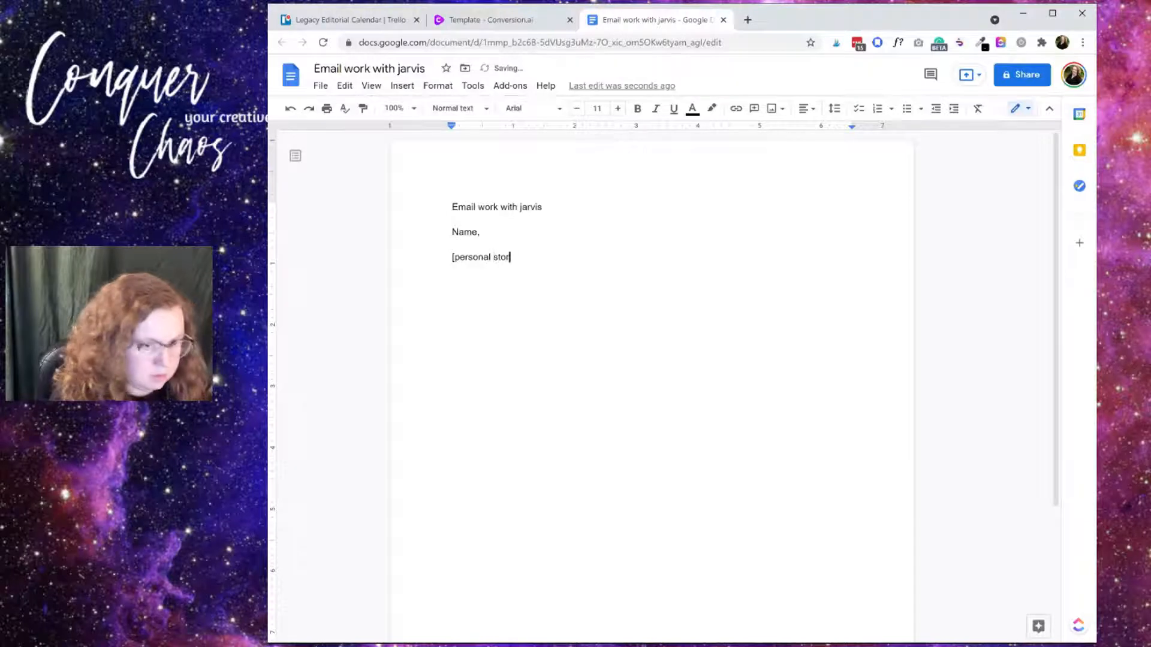
pyautogui.write('y]')
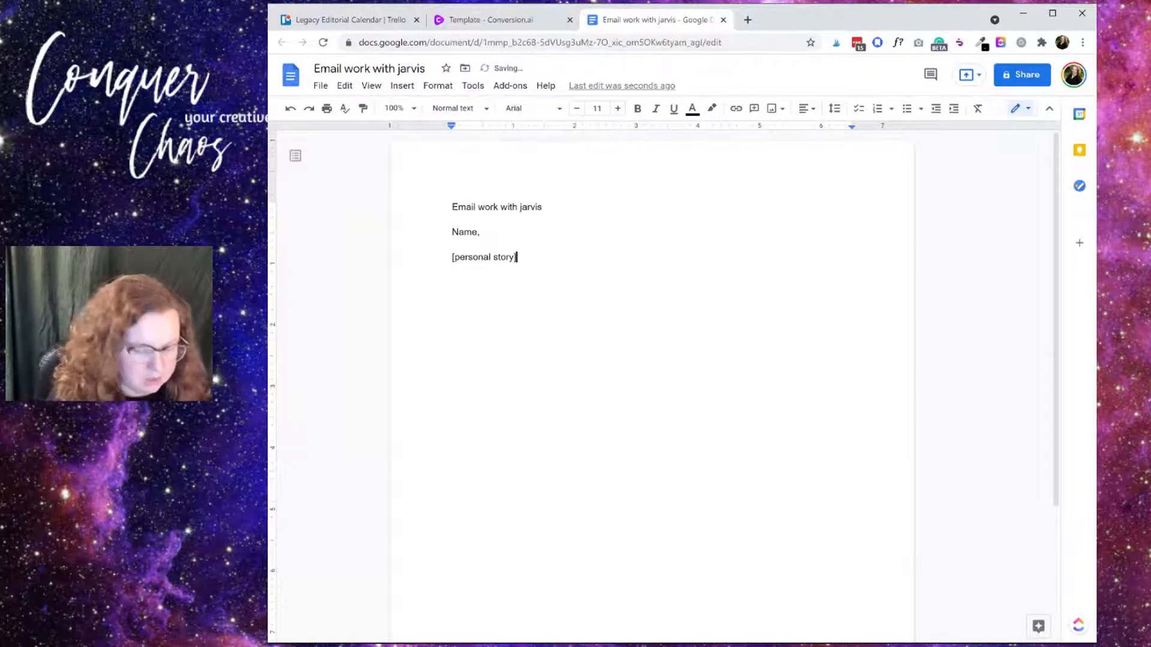
# Add the section line "Things to read, listen to, or watch" below the personal story placeholder
pyautogui.press('Return')
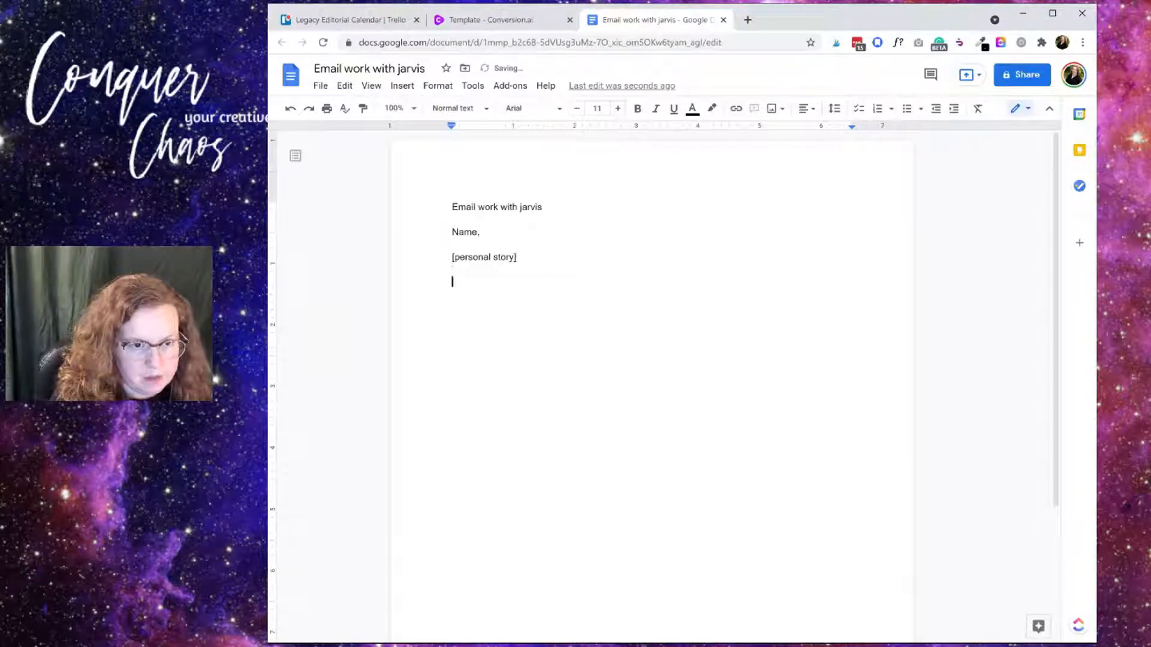
pyautogui.write('Th')
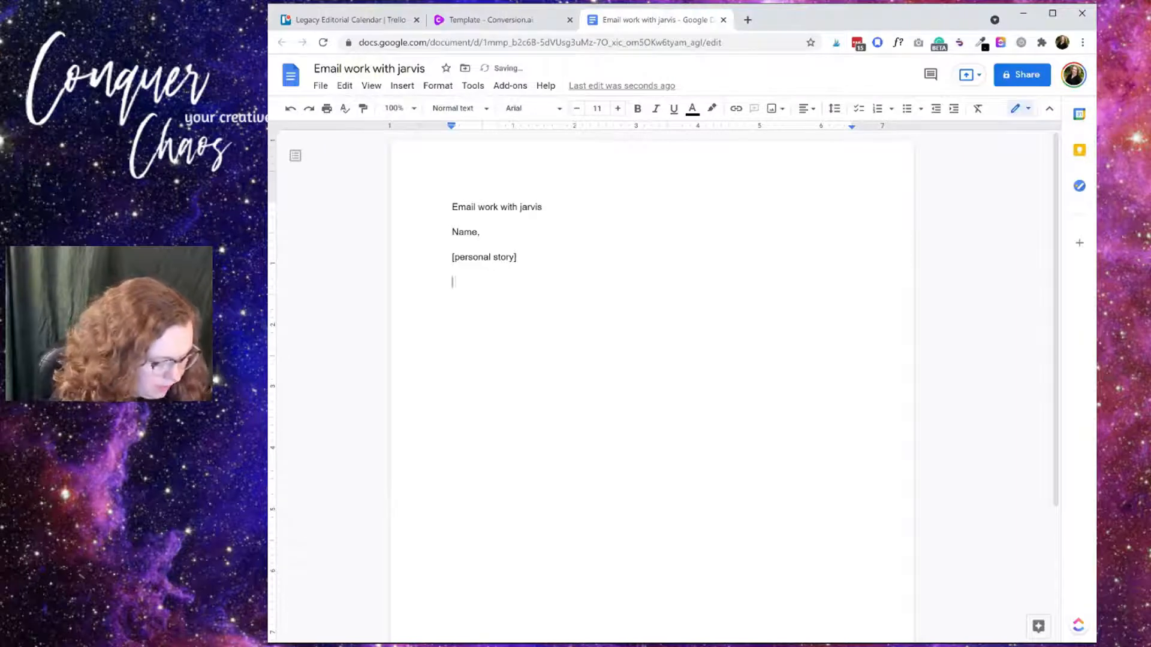
pyautogui.write('ings to read')
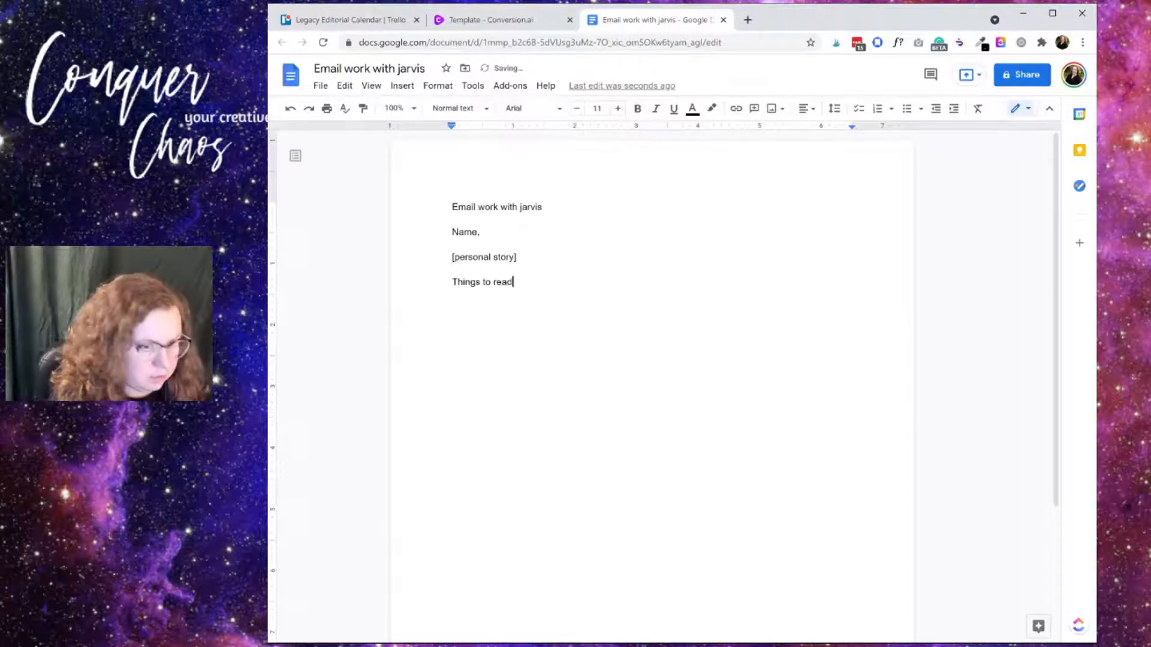
pyautogui.write(', listen')
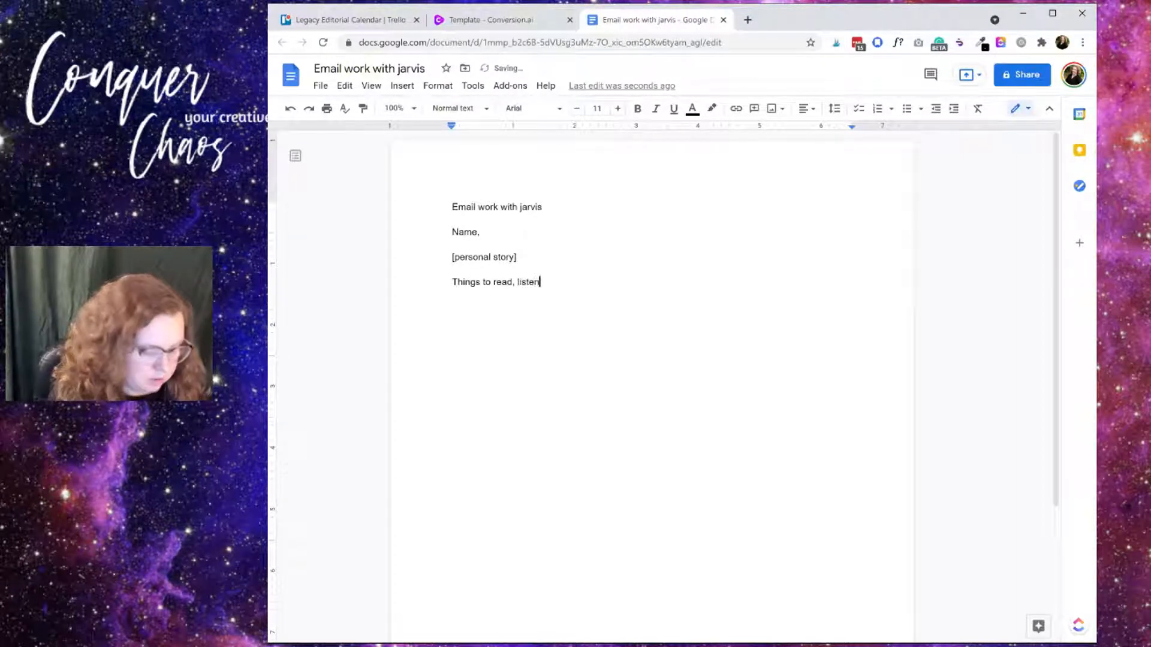
pyautogui.write(', th')
pyautogui.press('BackSpace')
pyautogui.press('BackSpace')
pyautogui.press('BackSpace')
pyautogui.press('BackSpace')
pyautogui.write('to')
pyautogui.write(', or watch')
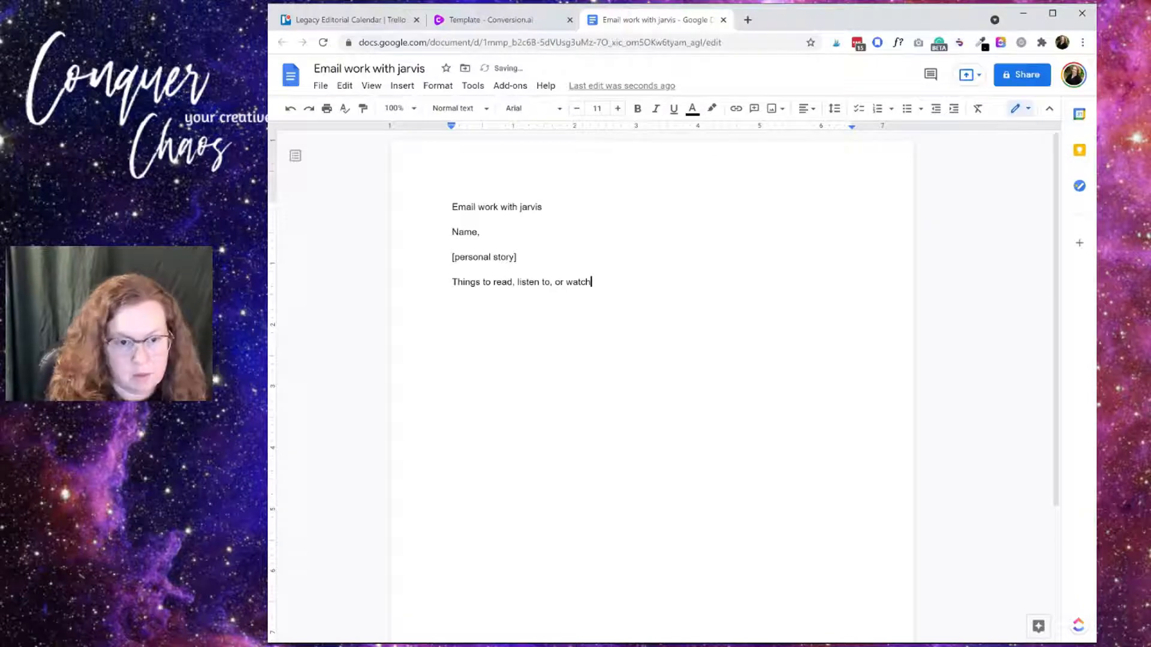
pyautogui.press('Return')
pyautogui.press('BackSpace')
pyautogui.press('Return')
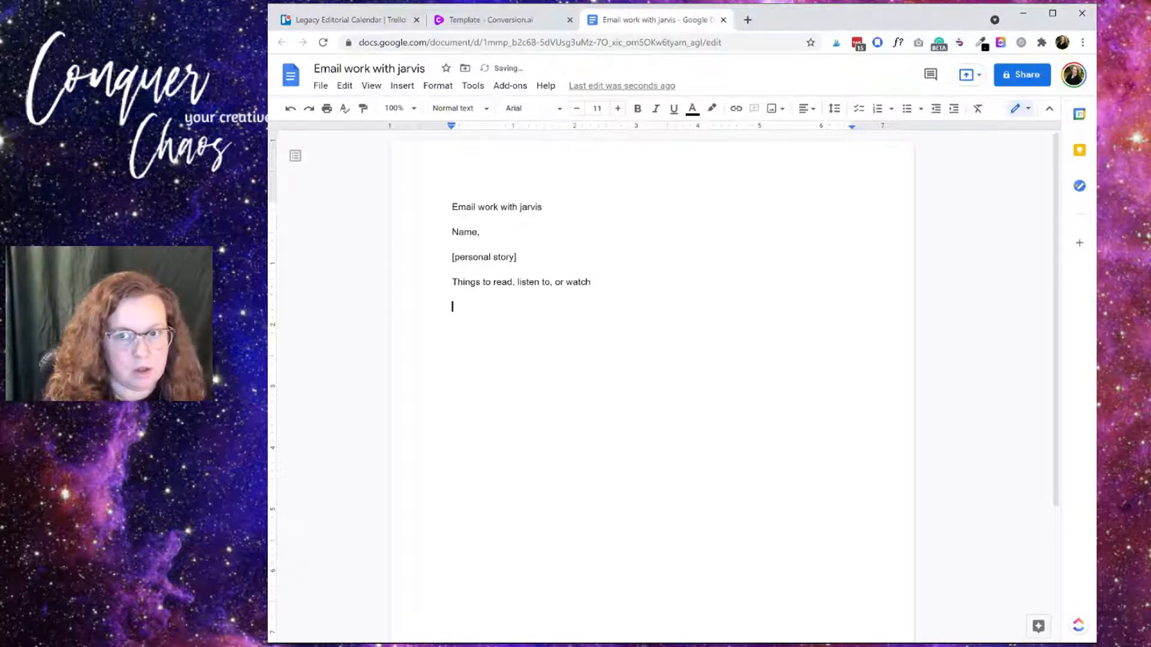
pyautogui.click(1056, 3)
pyautogui.click(797, 25)
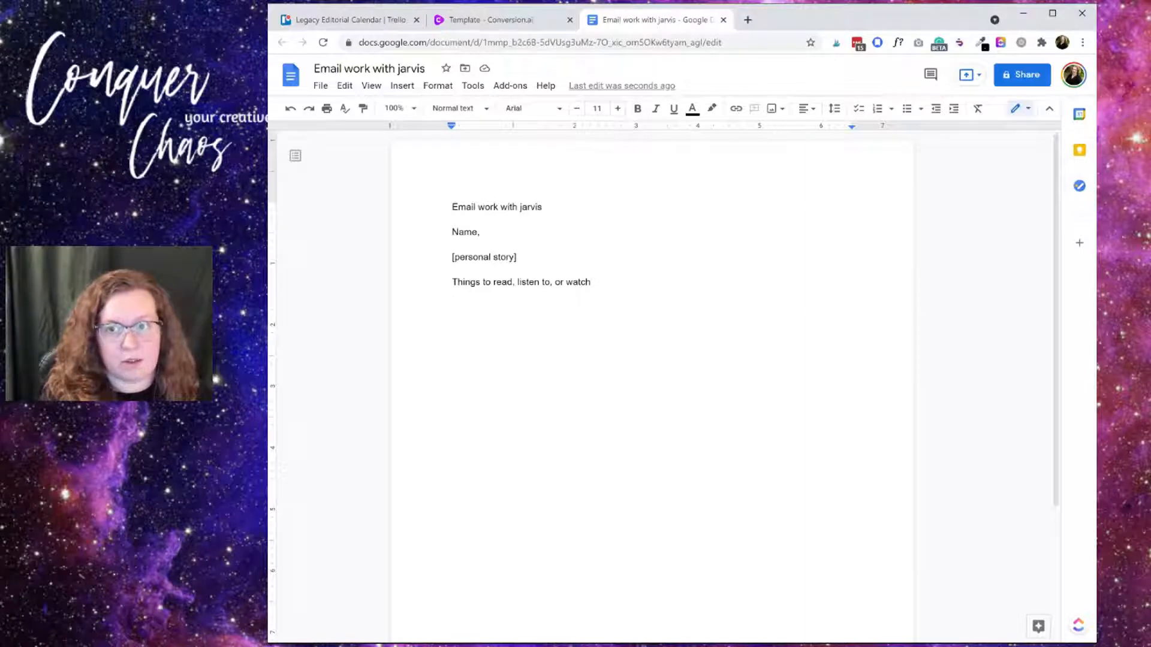
pyautogui.click(640, 37)
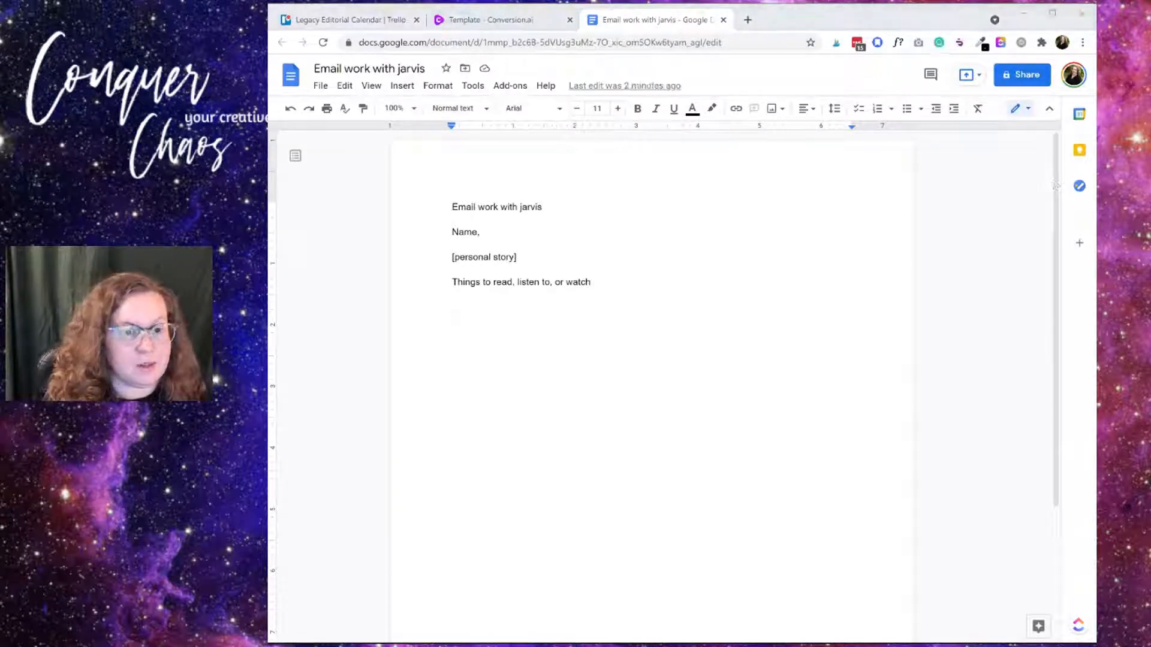
pyautogui.doubleClick(454, 308)
pyautogui.click(454, 307)
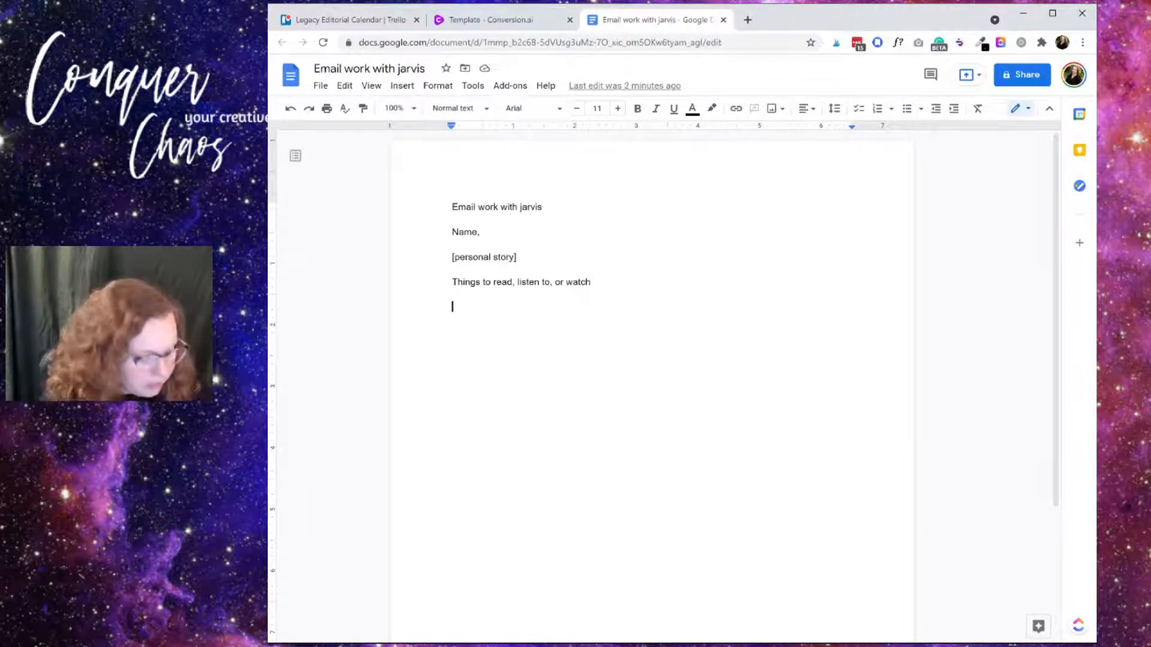
pyautogui.write('Resource')
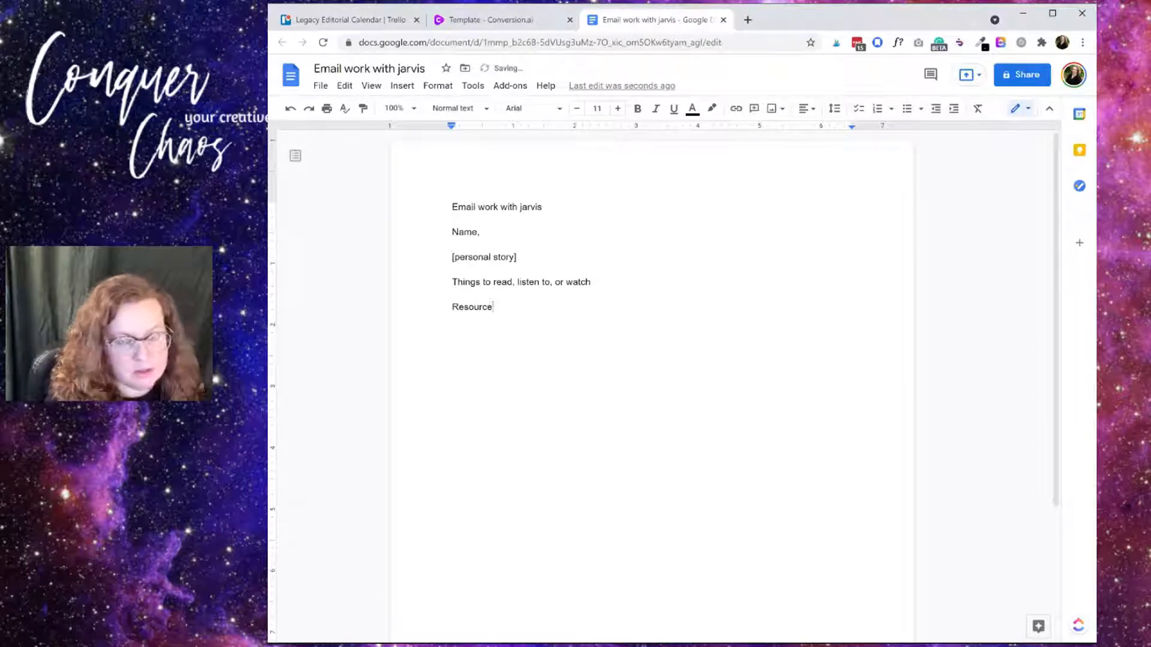
pyautogui.press('Return')
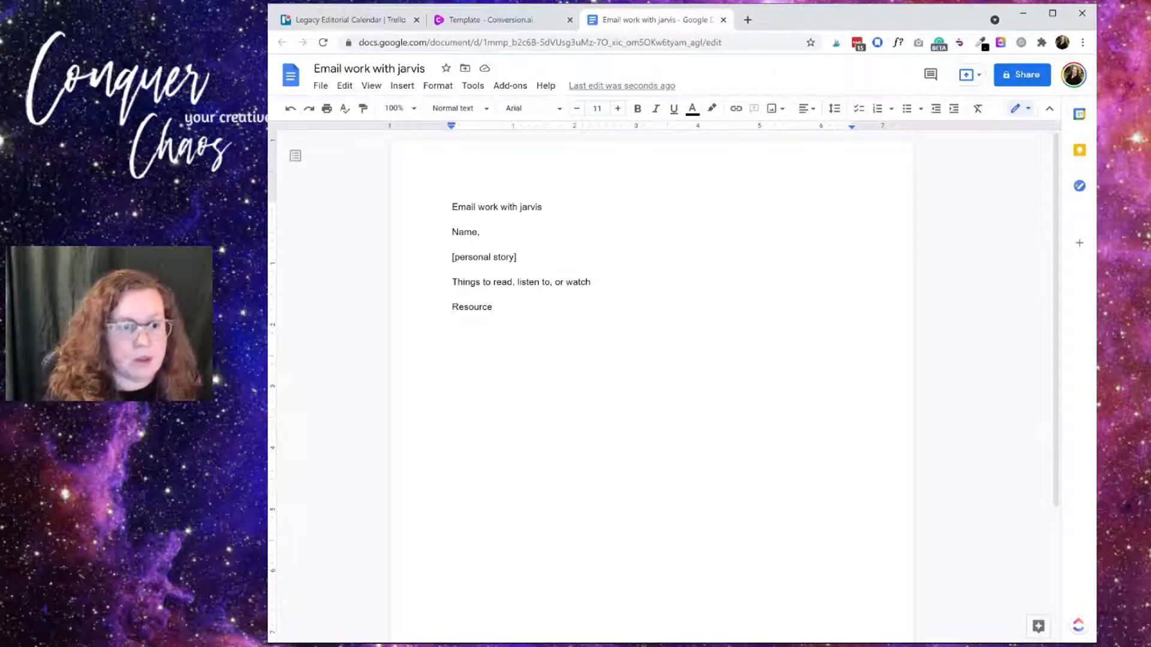
pyautogui.press('Up')
pyautogui.press('Delete')
pyautogui.press('Delete')
pyautogui.press('Delete')
pyautogui.press('Delete')
pyautogui.press('Delete')
pyautogui.press('Delete')
pyautogui.press('Delete')
pyautogui.press('Delete')
# Add the heading "Tool I Use" below the things to read, listen to, or watch line
pyautogui.write('tro')
pyautogui.press('BackSpace')
pyautogui.press('BackSpace')
pyautogui.press('BackSpace')
pyautogui.write('Tr')
pyautogui.press('BackSpace')
pyautogui.press('BackSpace')
pyautogui.write('Tool I us')
pyautogui.press('BackSpace')
pyautogui.press('BackSpace')
pyautogui.press('BackSpace')
pyautogui.write('Use')
# Enter "Google Drive" directly under the Tool I Use heading and start a new paragraph
pyautogui.hotkey('shift', 'Return')
pyautogui.write('Googl')
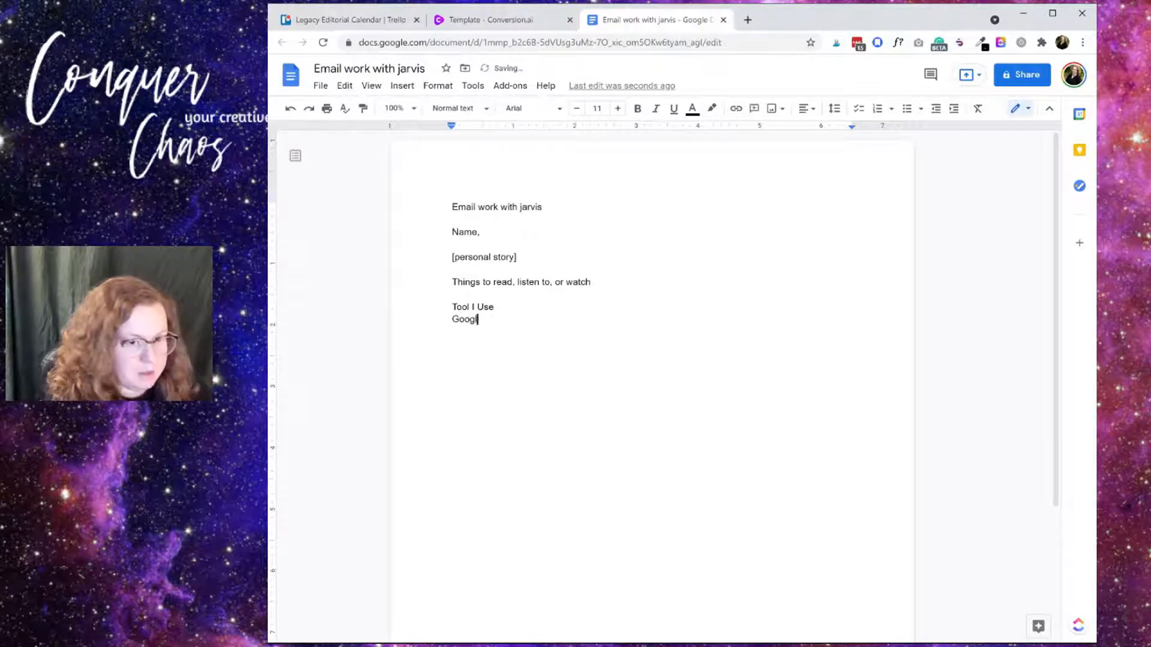
pyautogui.write('e Drive')
pyautogui.press('Return')
pyautogui.press('Return')
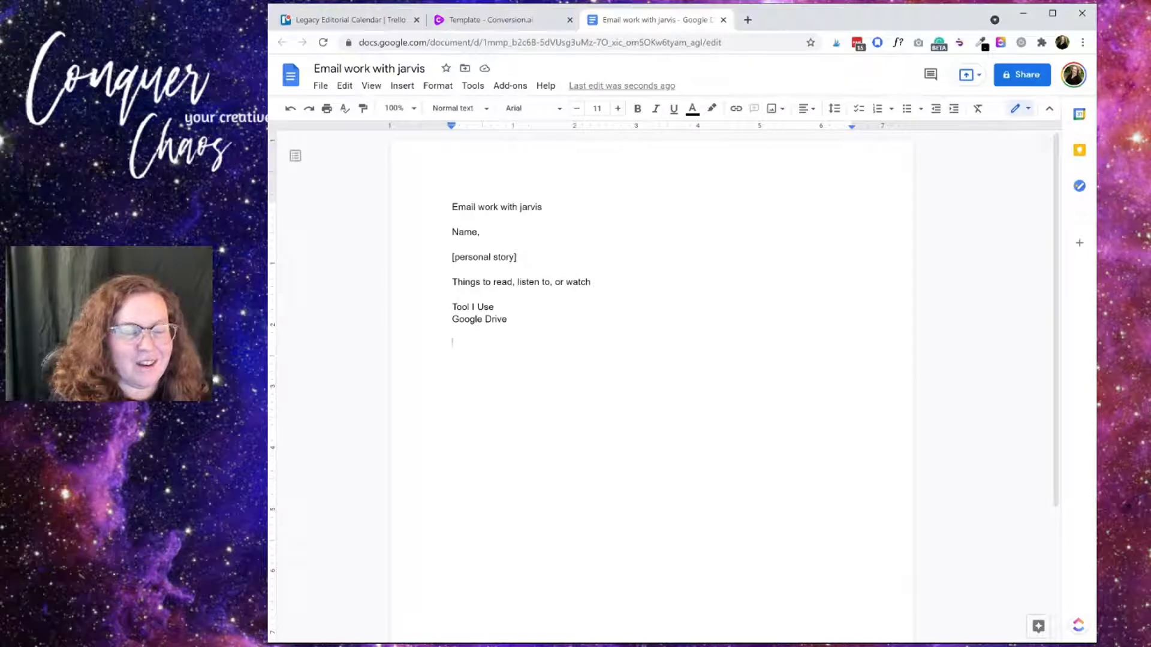
# Add the heading "Storytelling Activity I'm Loving" below the Google Drive line
pyautogui.write('Storytelli')
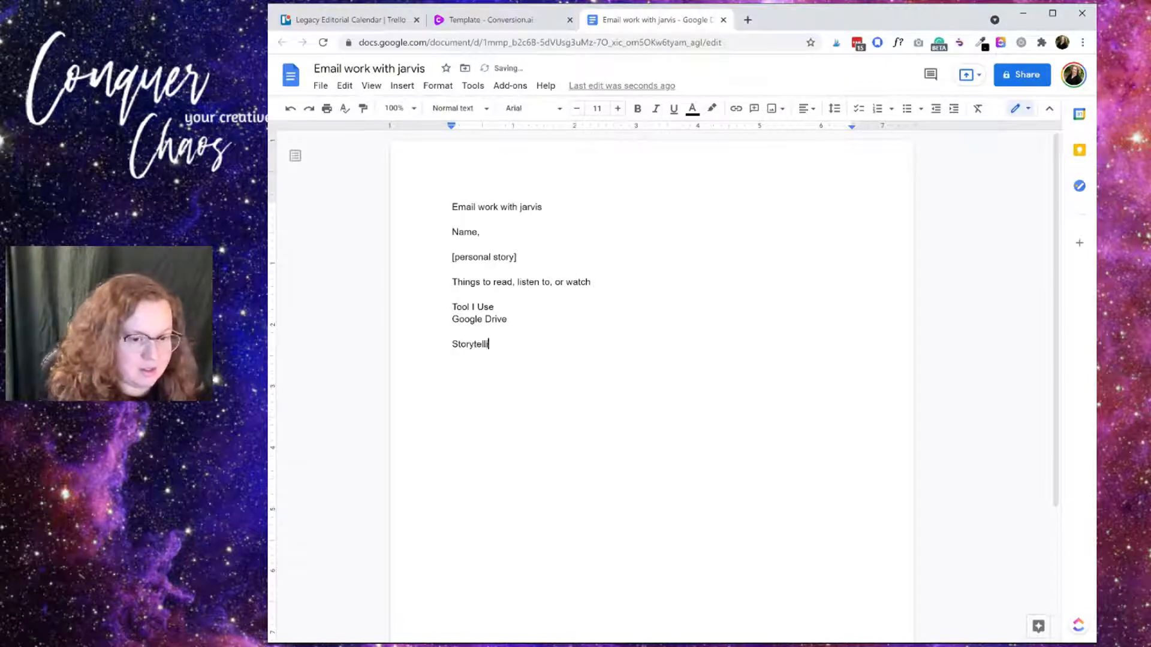
pyautogui.write('ng Activity Im')
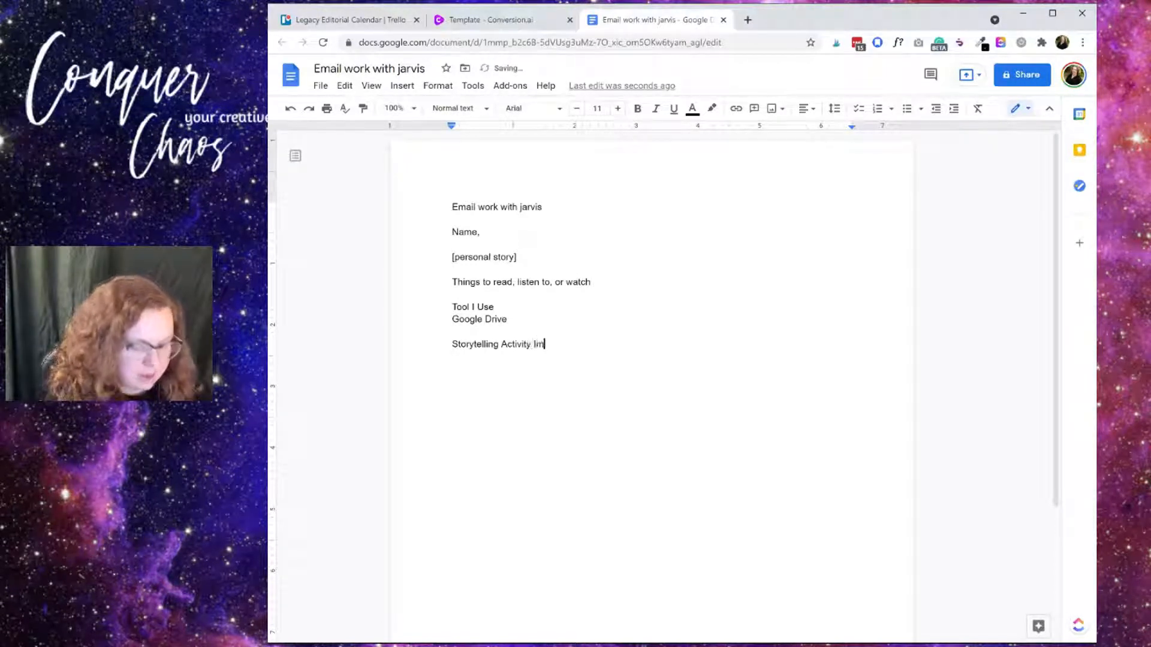
pyautogui.press('BackSpace')
pyautogui.write("'m Loving")
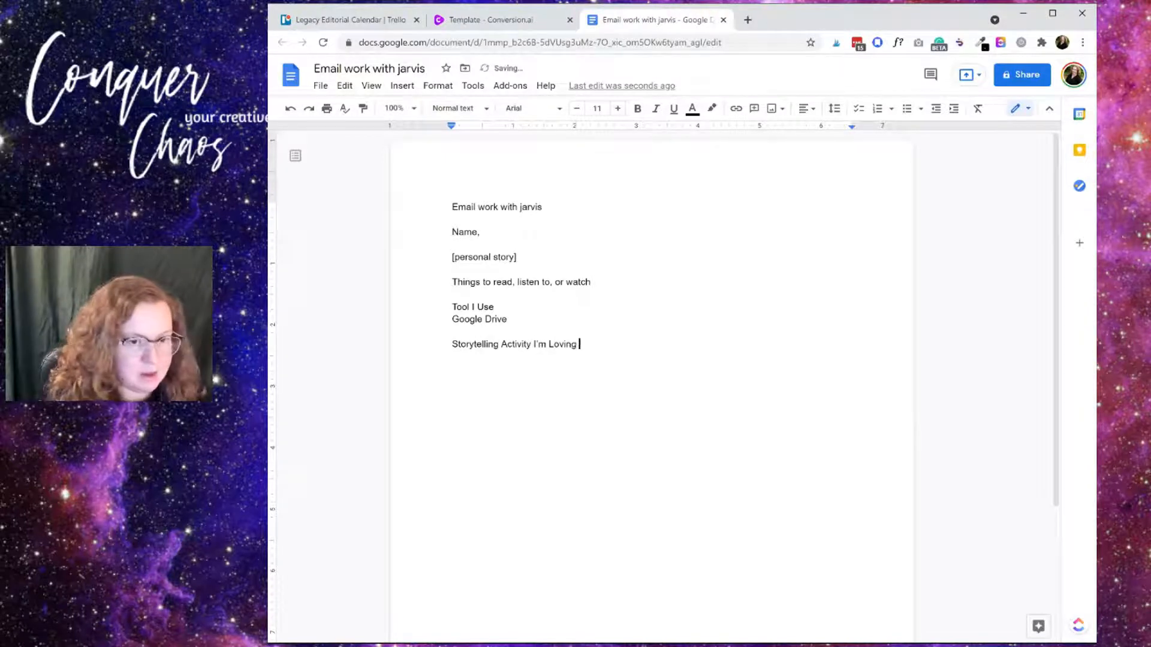
pyautogui.press('BackSpace')
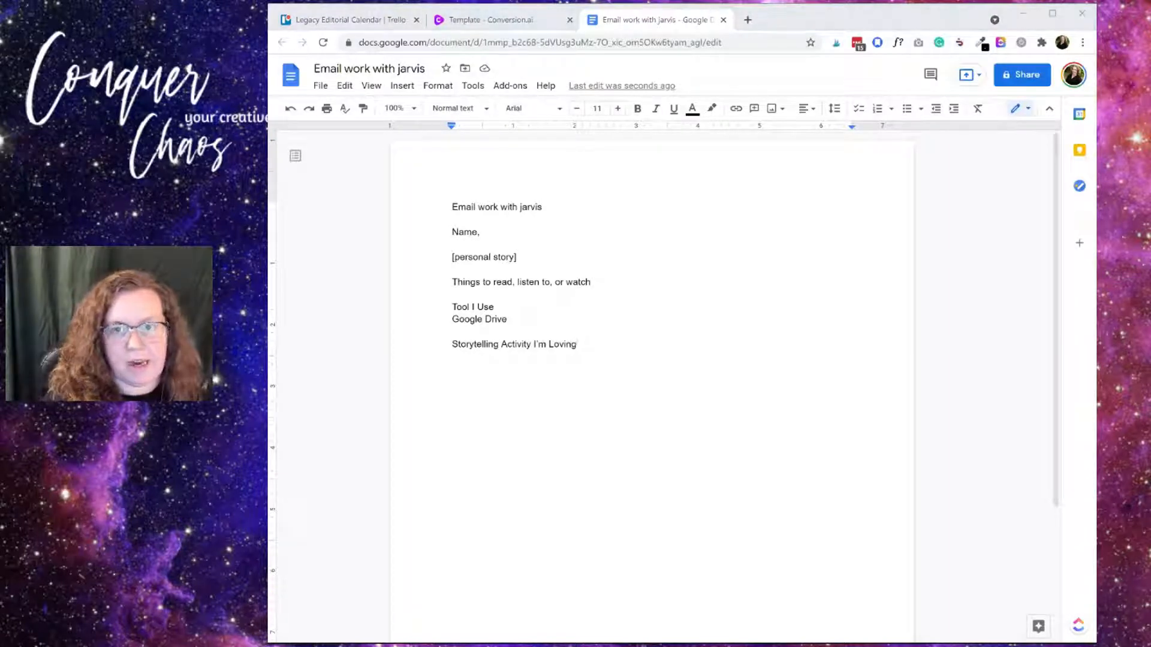
# Enter "Elder Memories or Summer" directly under the storytelling activity heading
pyautogui.click(454, 359)
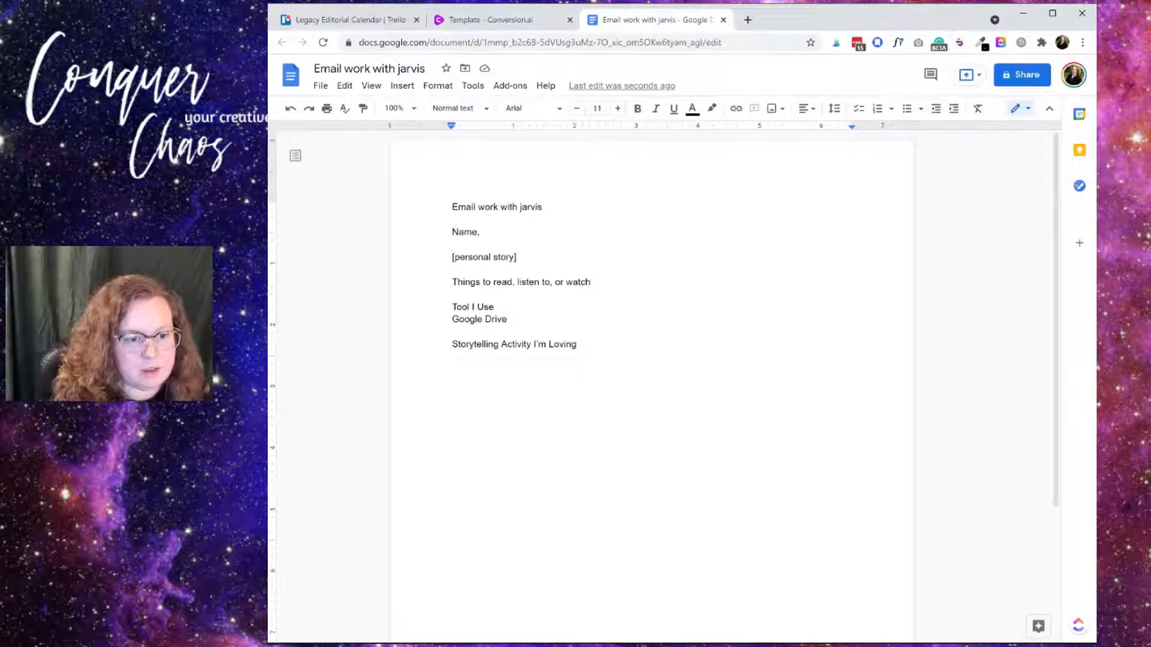
pyautogui.write('El')
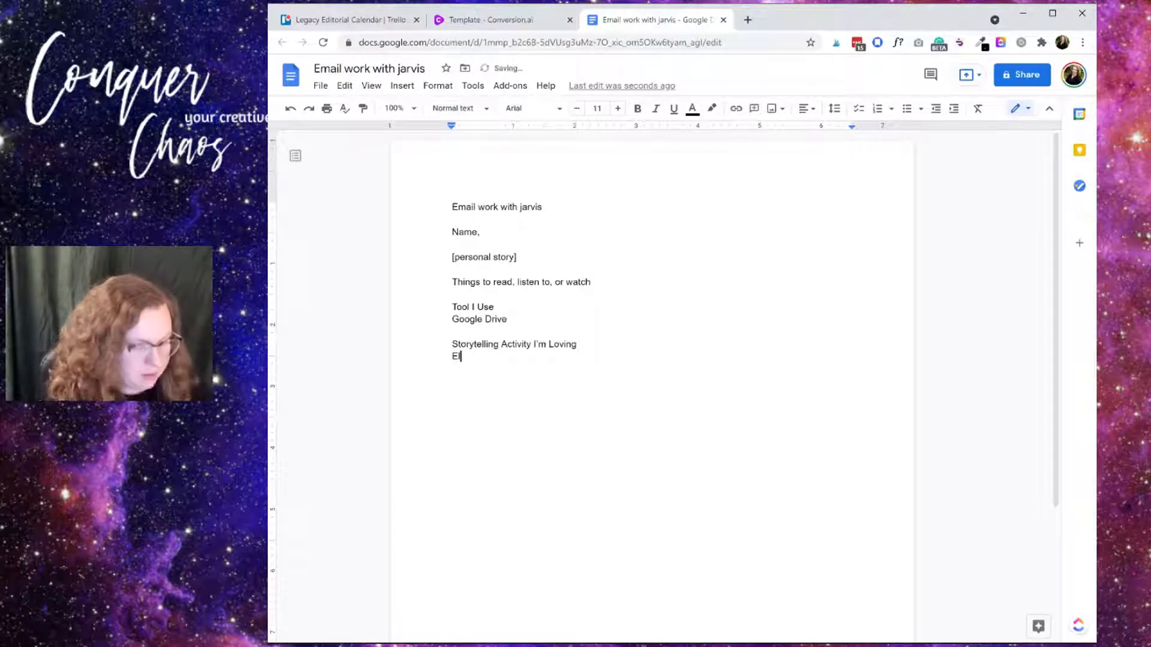
pyautogui.write('der Memory')
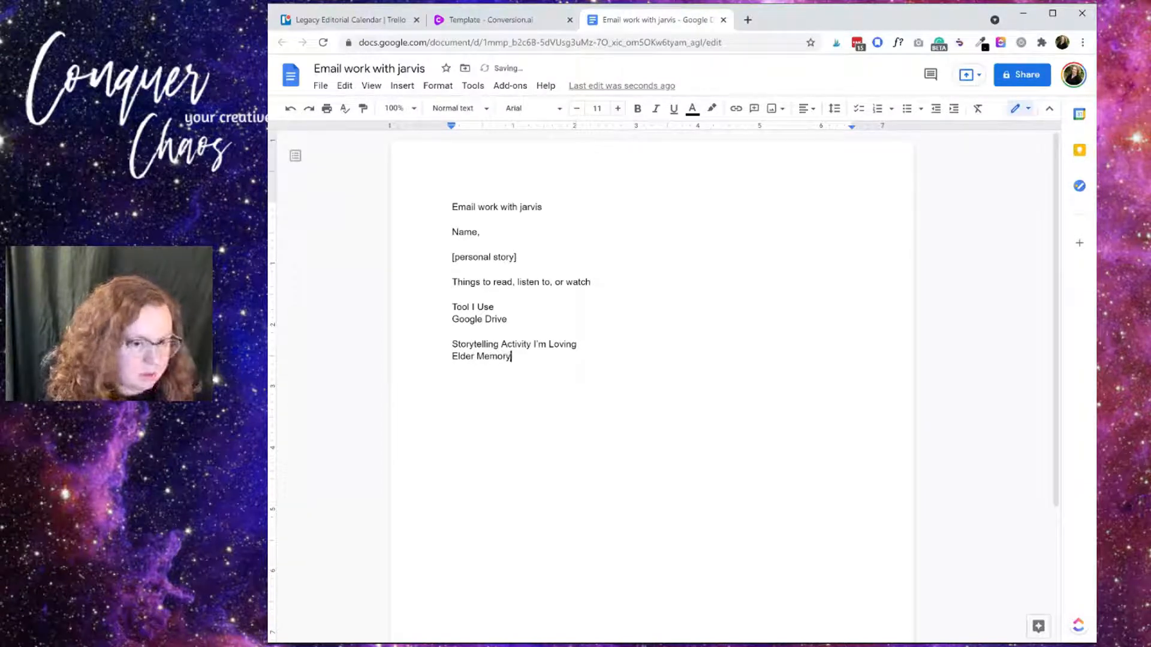
pyautogui.press('BackSpace')
pyautogui.write('ies ')
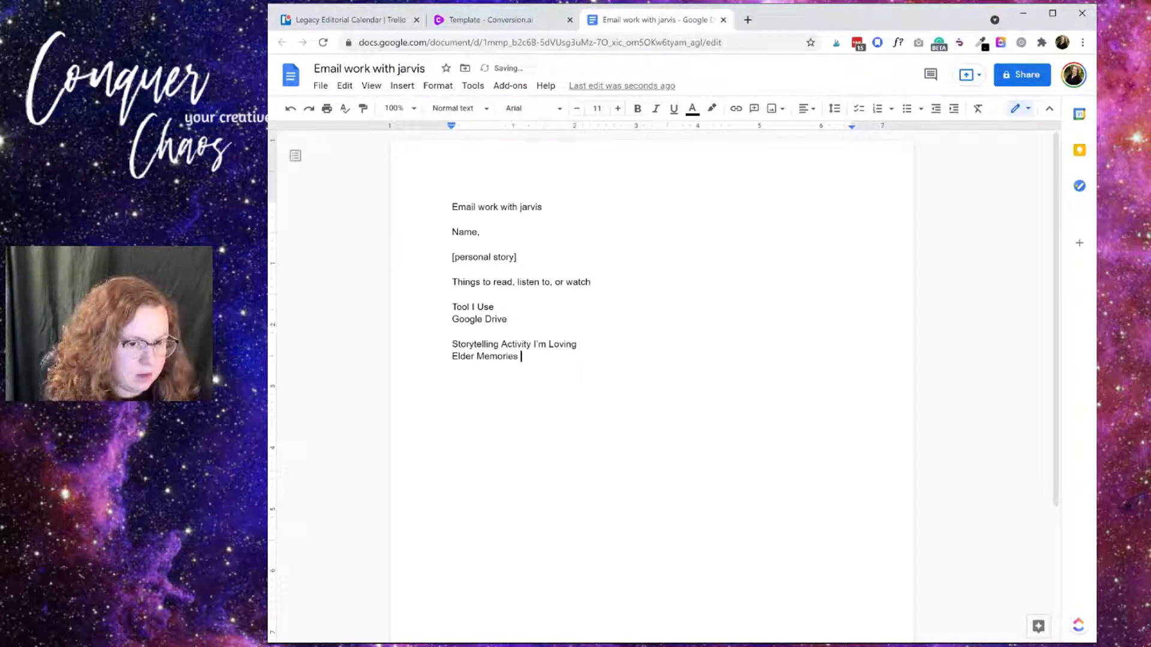
pyautogui.write('or Summer')
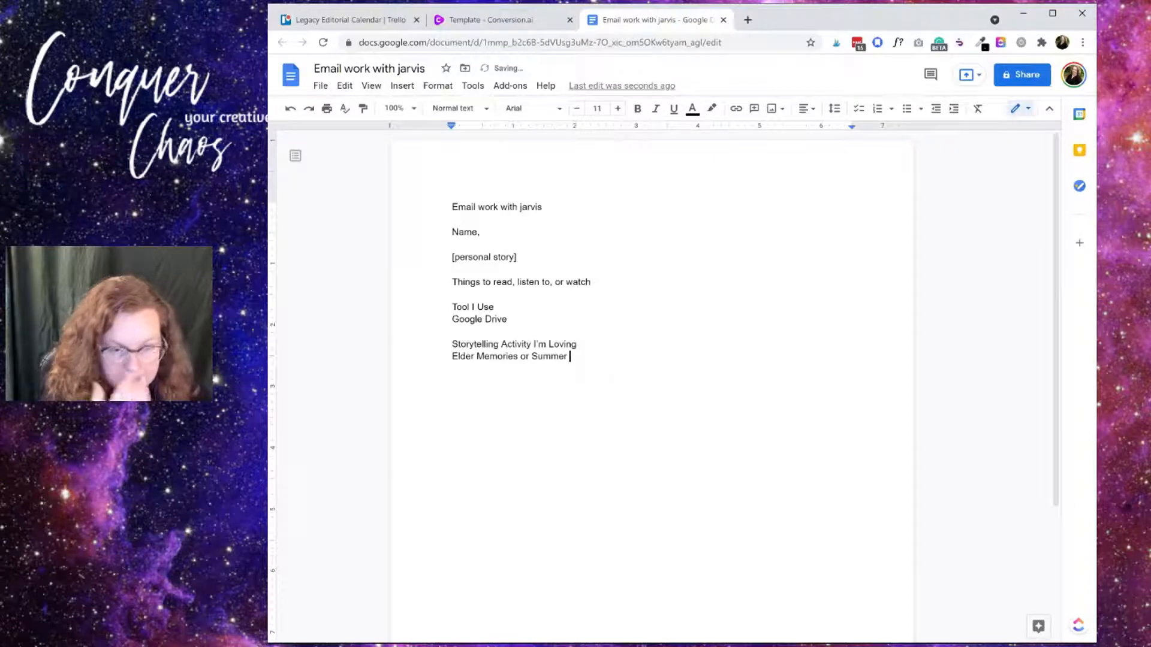
# Switch to the Airtable Editorial Calendar in a new browser tab and open the "Legacy Email - Summer" entry dated 5/27/2021
pyautogui.click(746, 19)
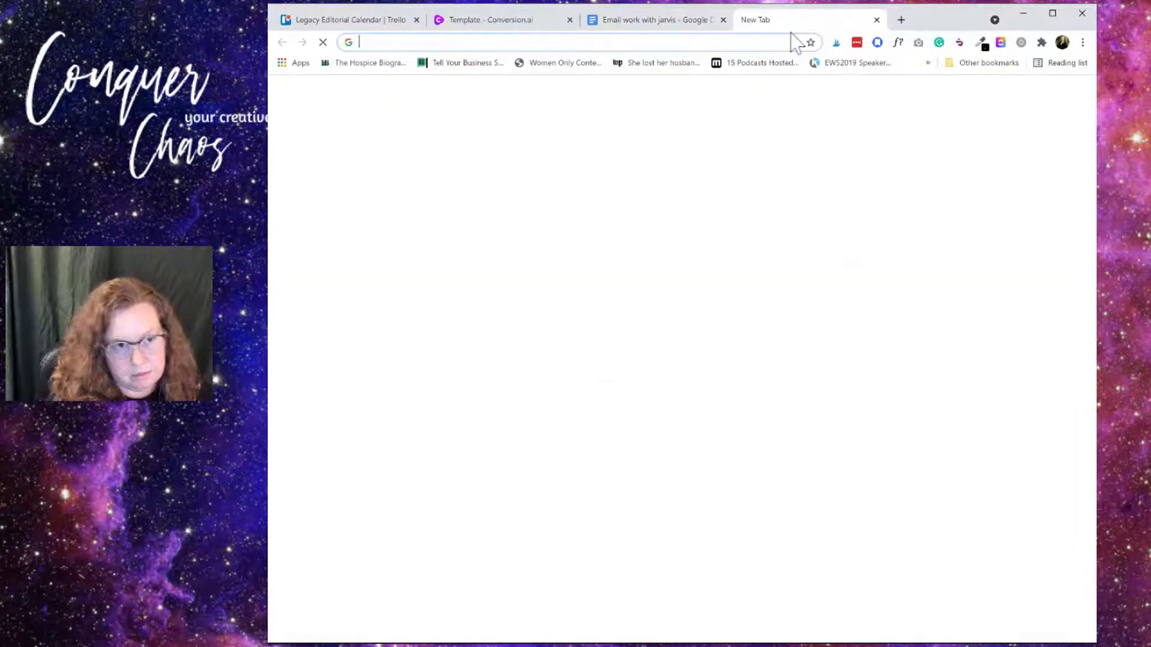
pyautogui.write('airt')
pyautogui.press('Down')
pyautogui.press('Down')
pyautogui.press('Down')
pyautogui.press('Down')
pyautogui.press('Down')
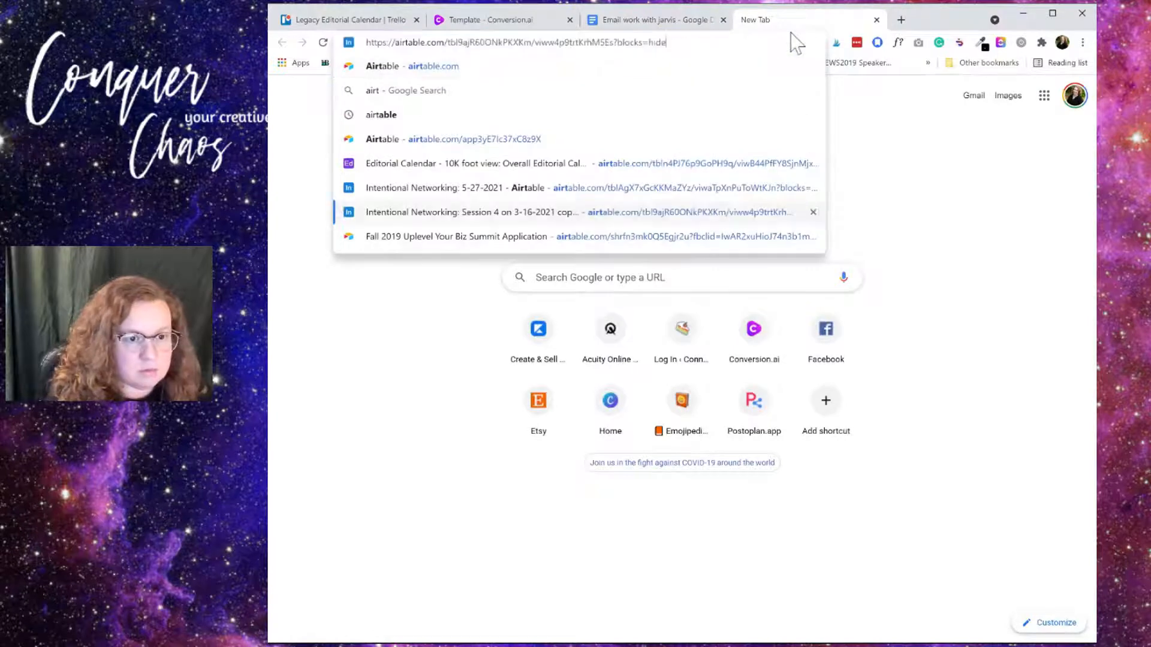
pyautogui.press('Up')
pyautogui.press('Return')
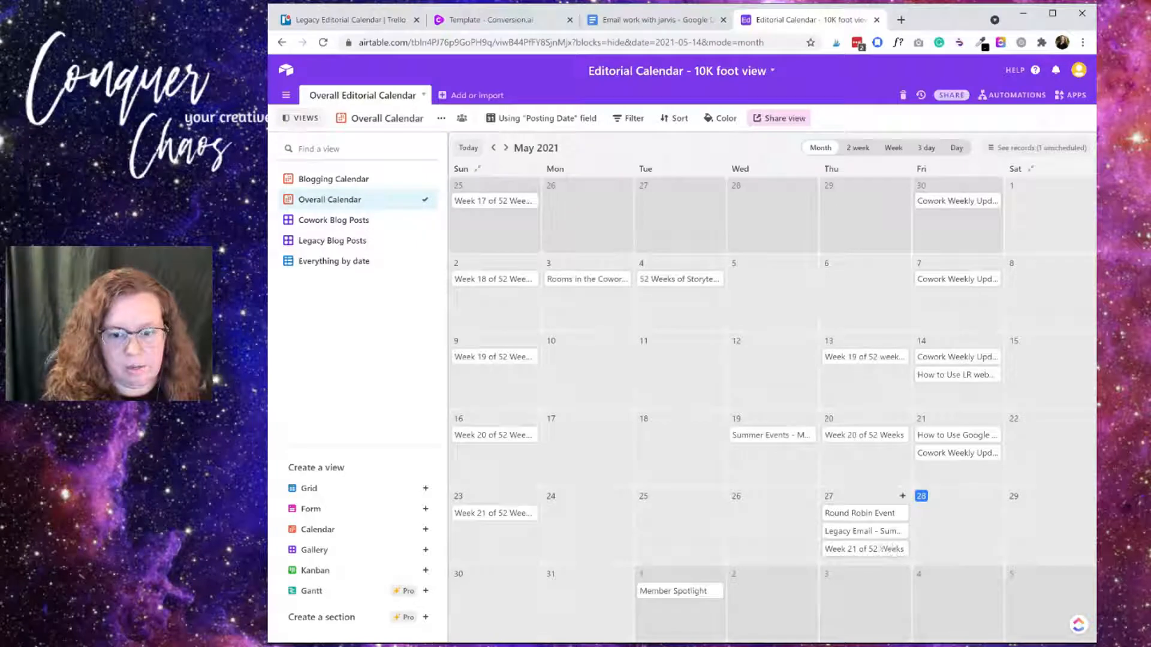
pyautogui.click(866, 531)
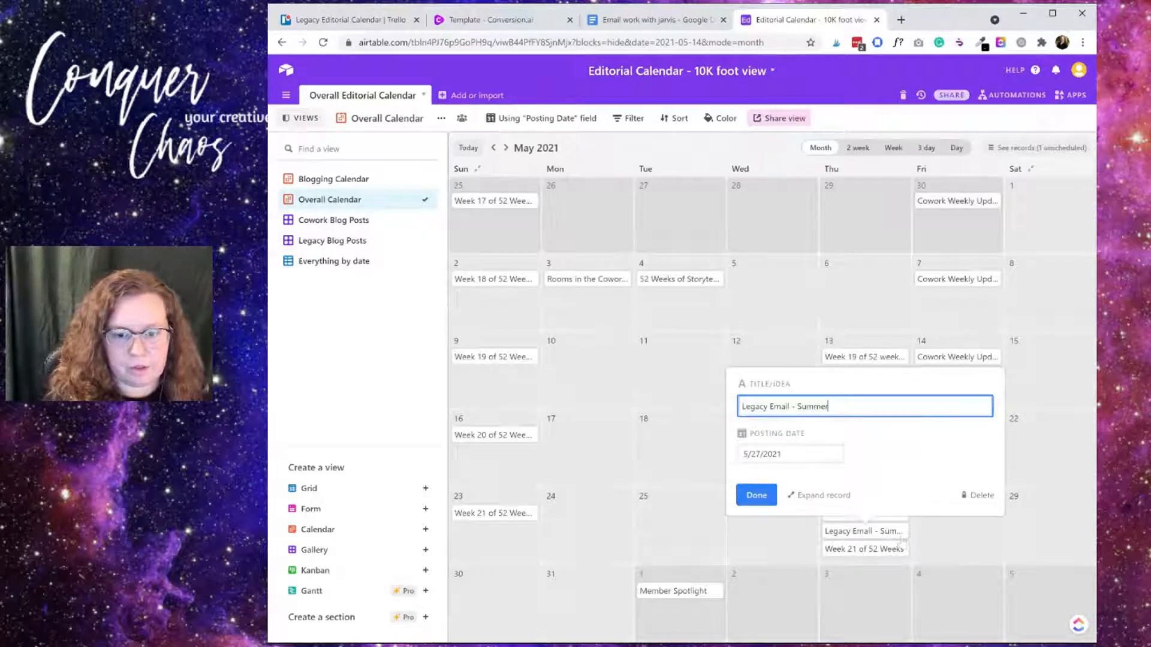
# Expand the "Legacy Email - Summer" record and copy all of its notes
pyautogui.click(849, 503)
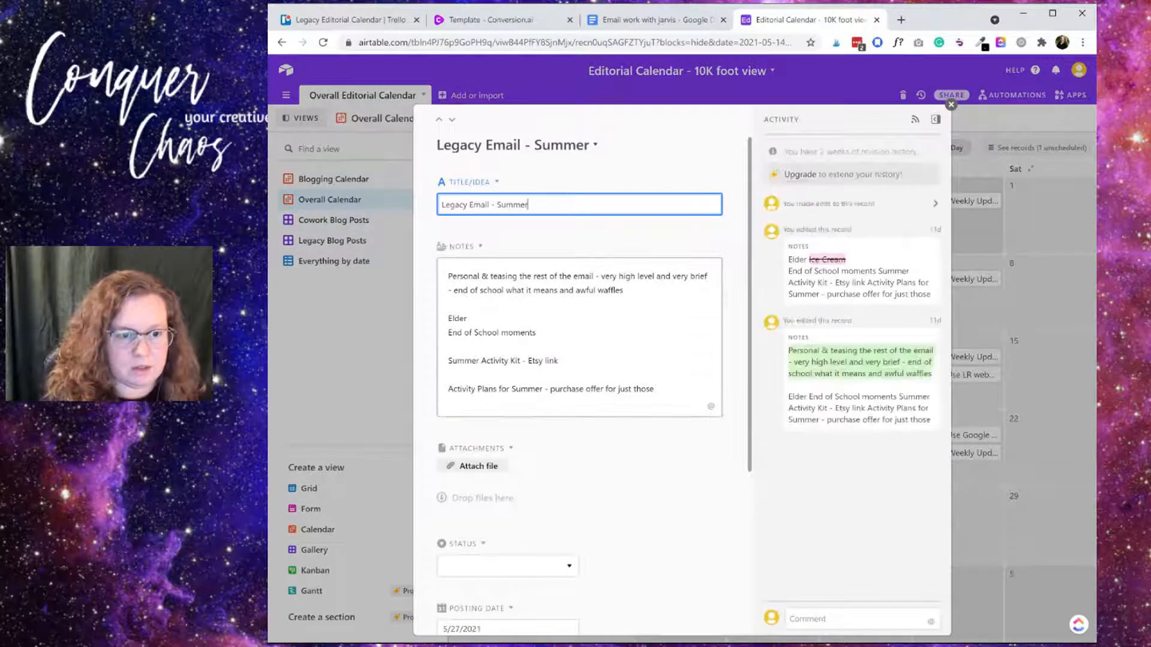
pyautogui.moveTo(447, 276); pyautogui.dragTo(656, 391)
pyautogui.hotkey('ctrl', 'c')
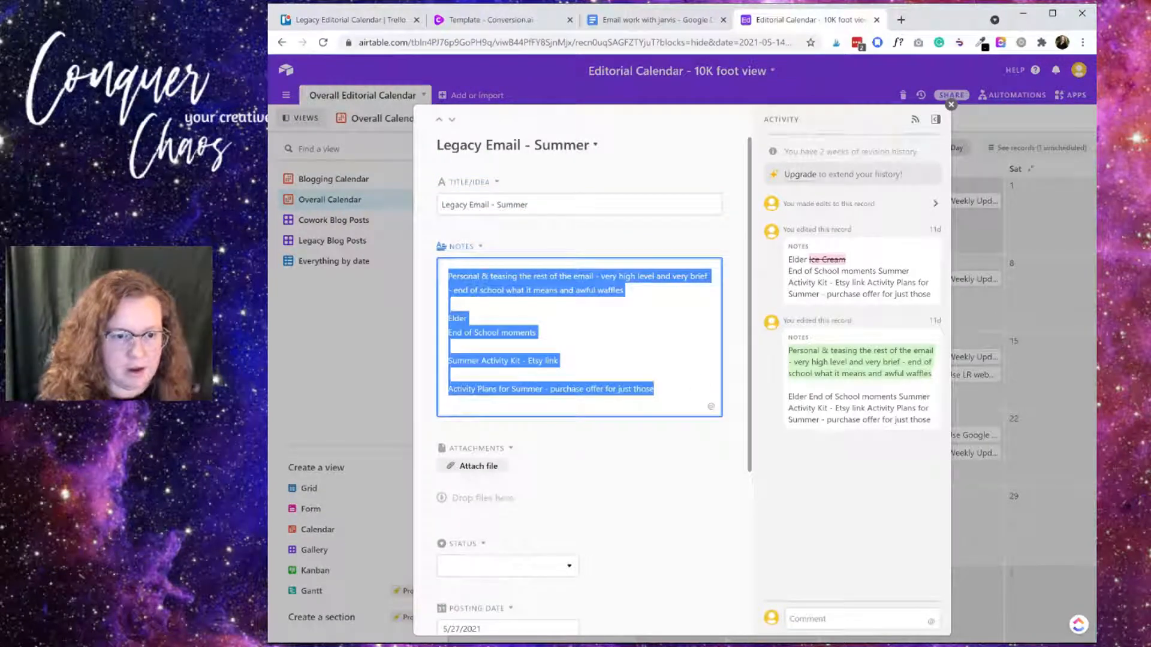
# Close the Airtable calendar and paste the copied notes below the outline in the Google Docs document
pyautogui.click(876, 20)
pyautogui.press('Return')
pyautogui.press('Return')
pyautogui.press('Return')
pyautogui.hotkey('ctrl', 'v')
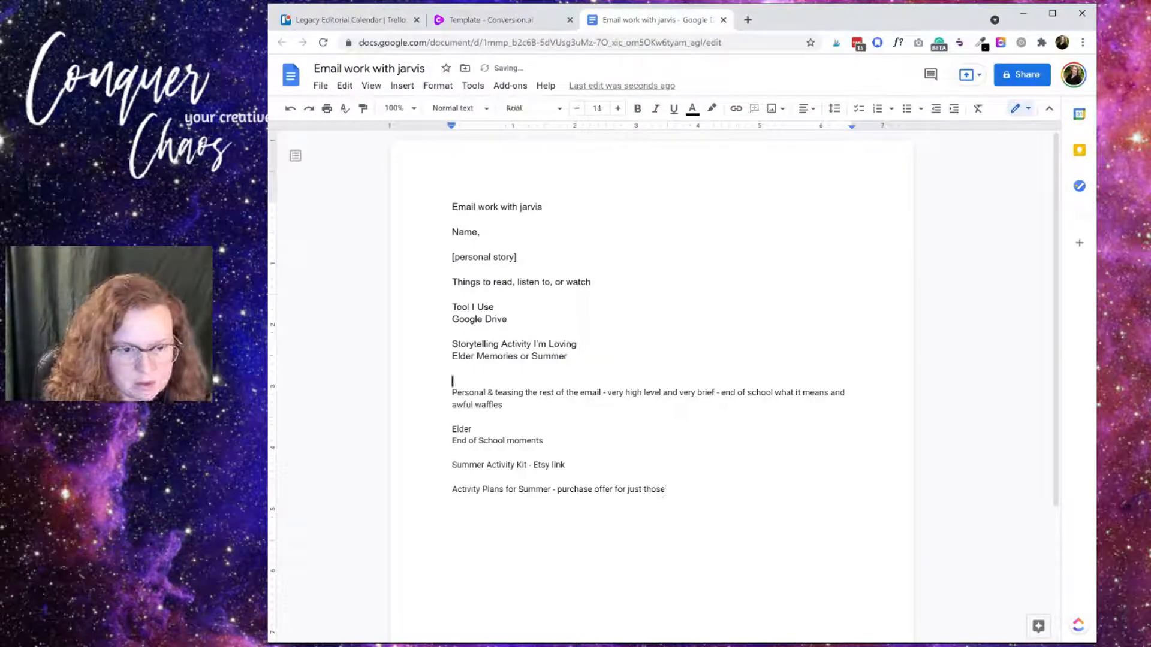
# Copy the pasted "Personal & teasing the rest of the email" paragraph into the outline under [personal story], separated by a blank line
pyautogui.doubleClick(502, 405)
pyautogui.tripleClick(502, 405)
pyautogui.hotkey('ctrl', 'c')
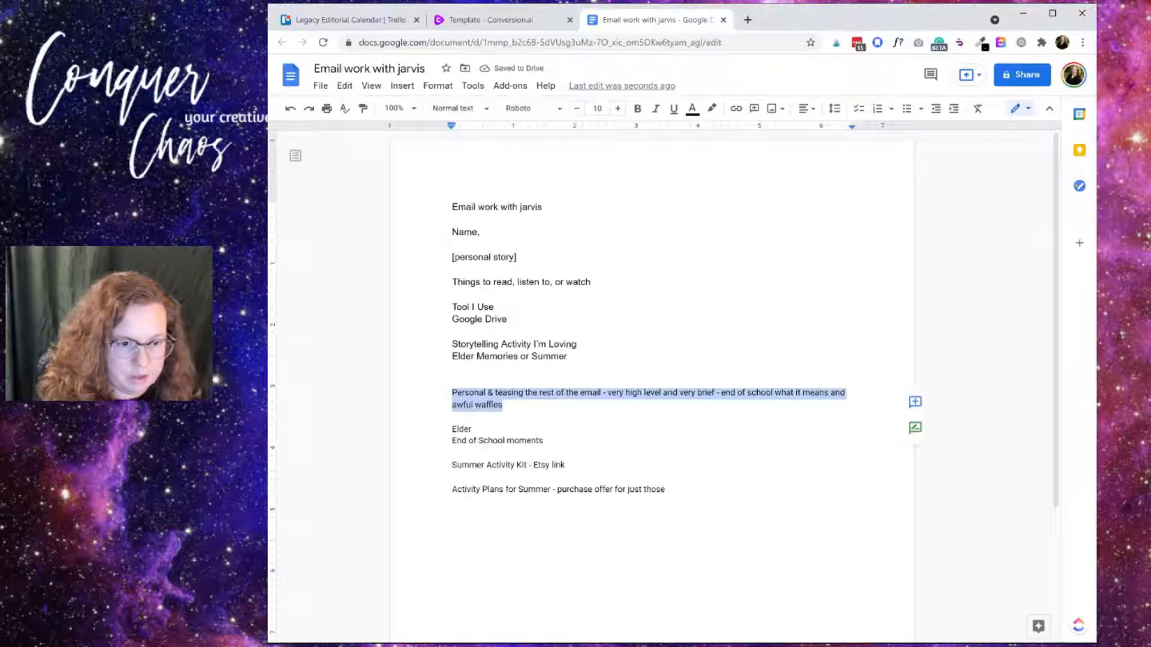
pyautogui.click(517, 257)
pyautogui.press('Return')
pyautogui.press('Return')
pyautogui.hotkey('ctrl', 'v')
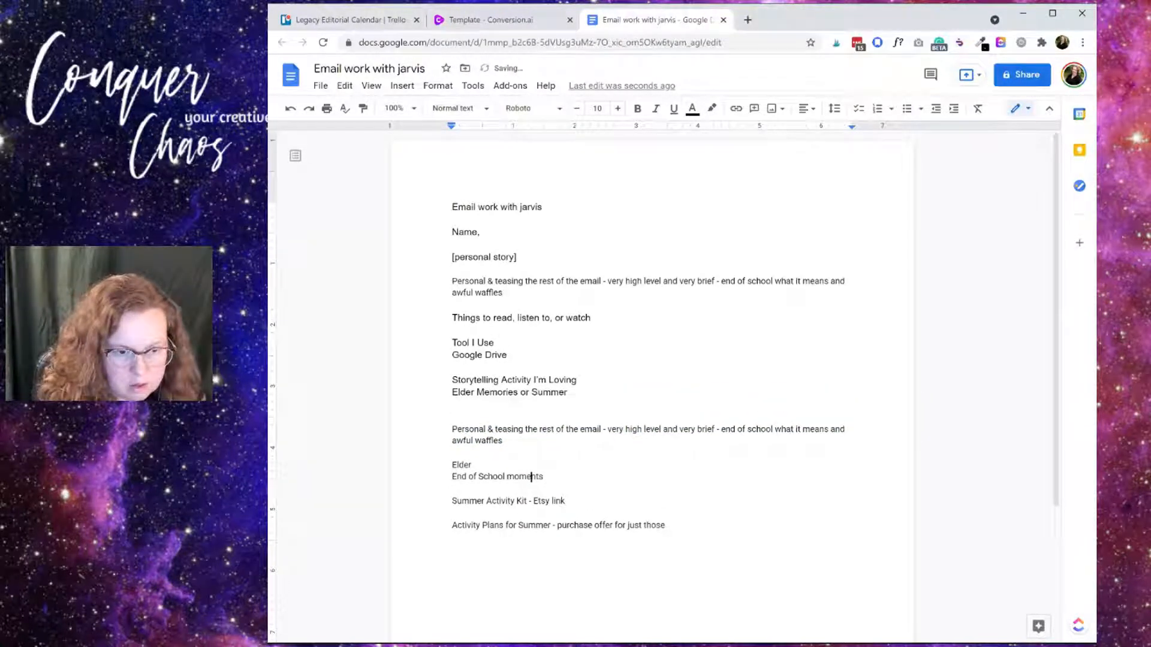
# Copy "End of School moments", shorten the storytelling activity line to "Elder Memories", and paste the copied text on a new line beneath it
pyautogui.moveTo(543, 477); pyautogui.dragTo(451, 477)
pyautogui.hotkey('ctrl', 'c')
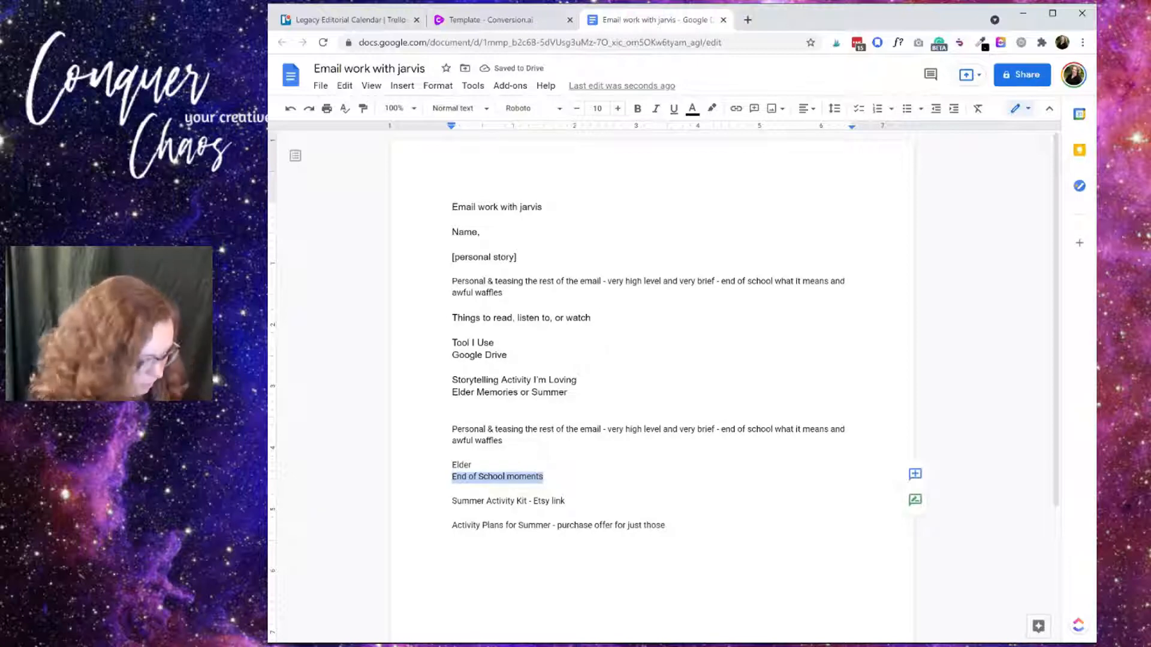
pyautogui.click(577, 380)
pyautogui.click(570, 393)
pyautogui.press('BackSpace')
pyautogui.press('BackSpace')
pyautogui.press('BackSpace')
pyautogui.press('BackSpace')
pyautogui.press('BackSpace')
pyautogui.press('BackSpace')
pyautogui.press('BackSpace')
pyautogui.press('BackSpace')
pyautogui.press('BackSpace')
pyautogui.press('BackSpace')
pyautogui.press('BackSpace')
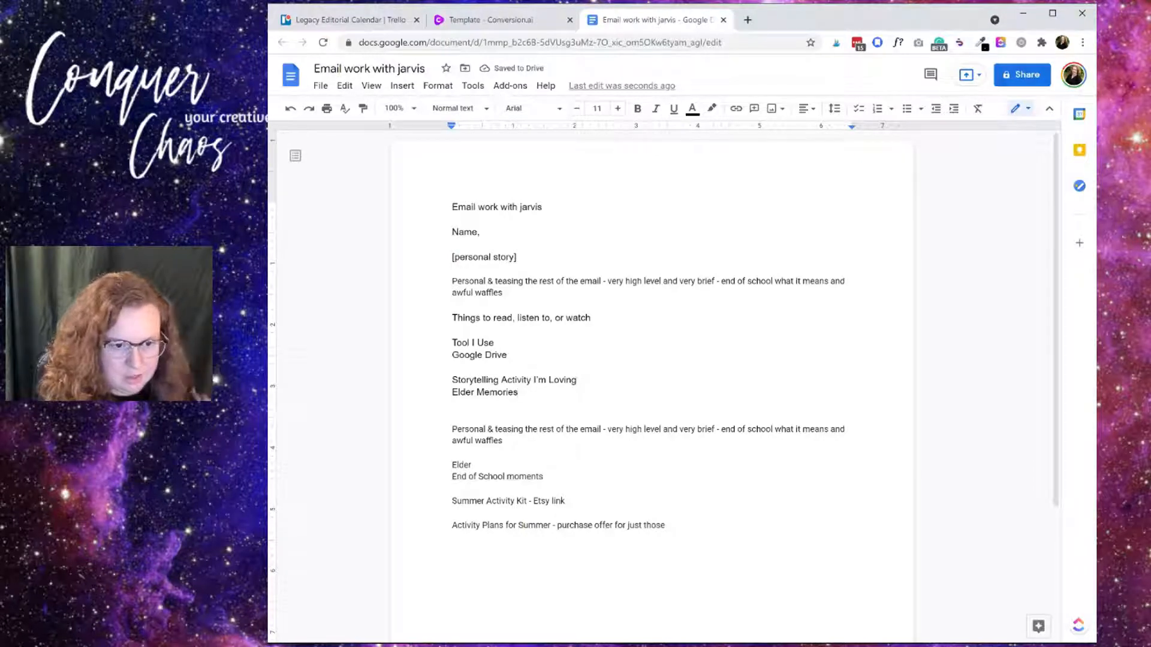
pyautogui.press('Return')
pyautogui.hotkey('ctrl', 'v')
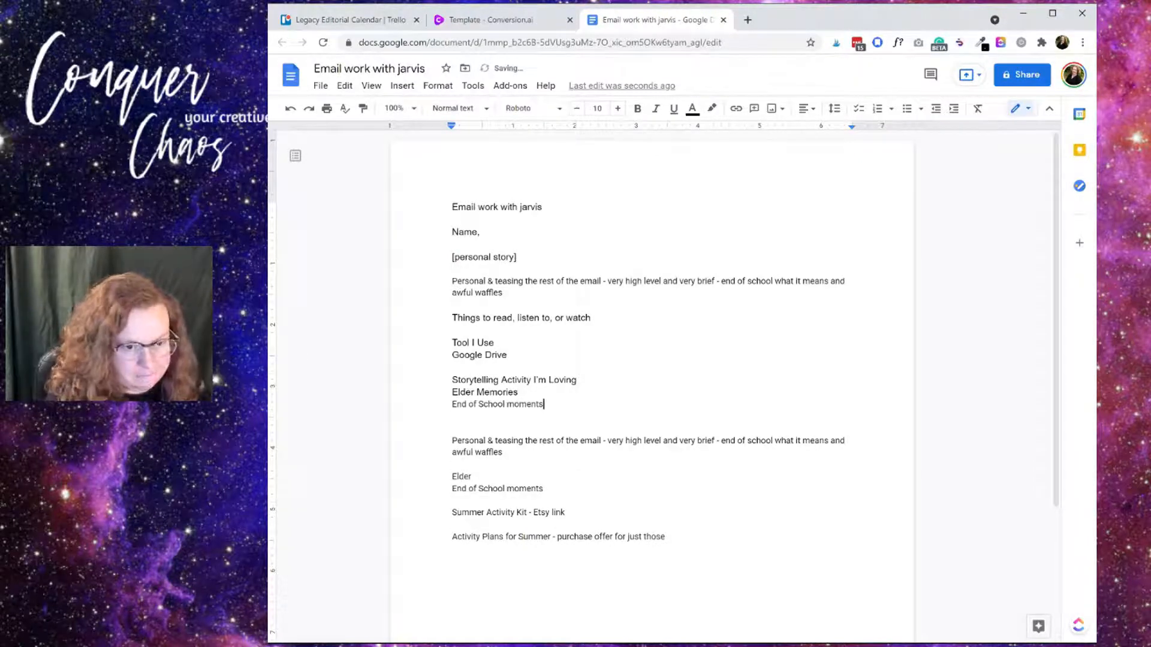
# Cut the "Summer Activity Kit - Etsy link" line from the notes pasted at the end of the document
pyautogui.press('Down')
pyautogui.press('Down')
pyautogui.press('Down')
pyautogui.press('Down')
pyautogui.press('Down')
pyautogui.press('Down')
pyautogui.press('Down')
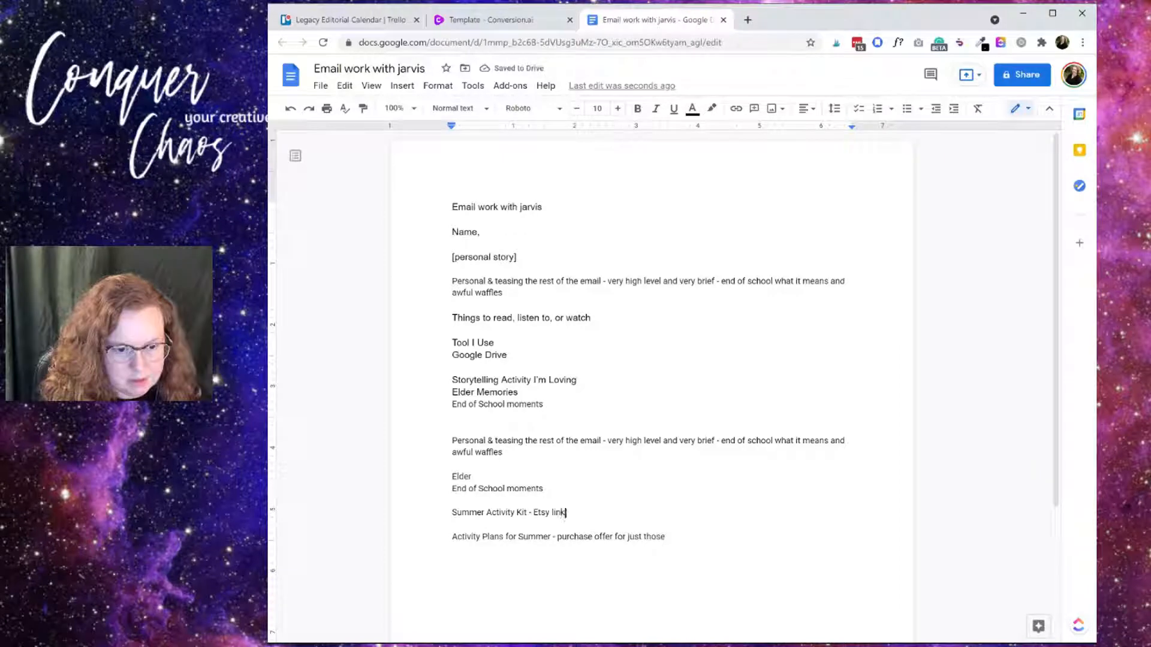
pyautogui.press('Down')
pyautogui.press('Down')
pyautogui.press('End')
pyautogui.hotkey('shift', 'Home')
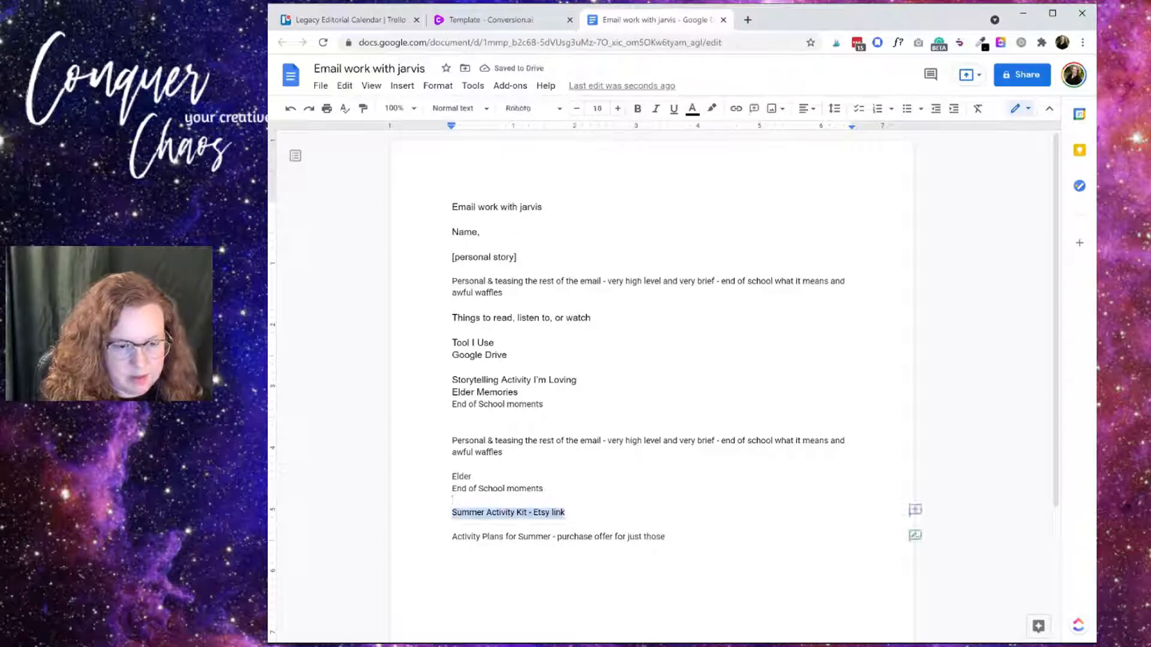
pyautogui.hotkey('ctrl', 'x')
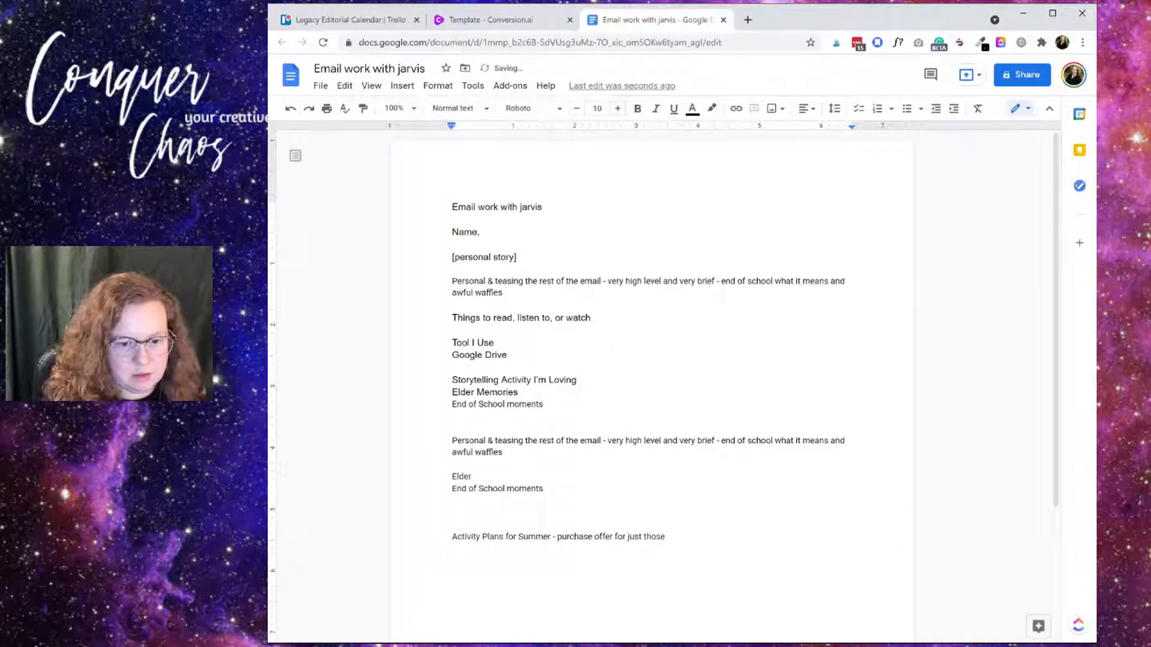
# Delete the remaining pasted calendar notes below the storytelling section, from the duplicate personal paragraph through the Activity Plans line
pyautogui.tripleClick(657, 538)
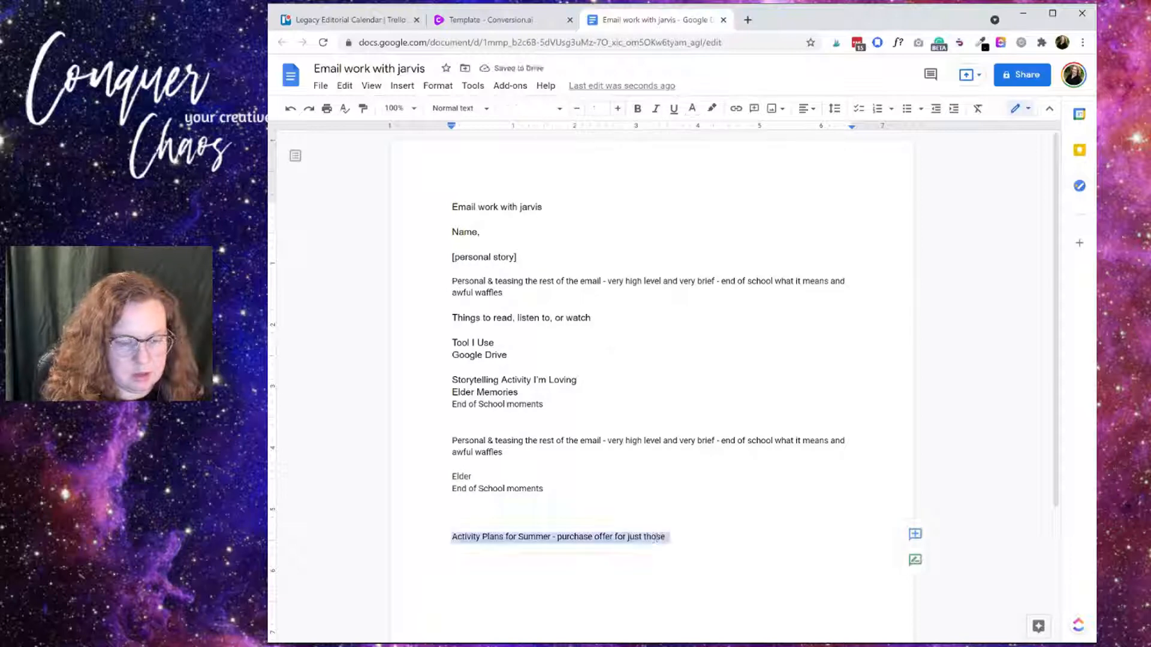
pyautogui.press('BackSpace')
pyautogui.moveTo(544, 489); pyautogui.dragTo(452, 440)
pyautogui.press('BackSpace')
pyautogui.press('BackSpace')
# Add the line "CTA is Summer & Winter Activity Kits" below the storytelling section
pyautogui.write('CTA ')
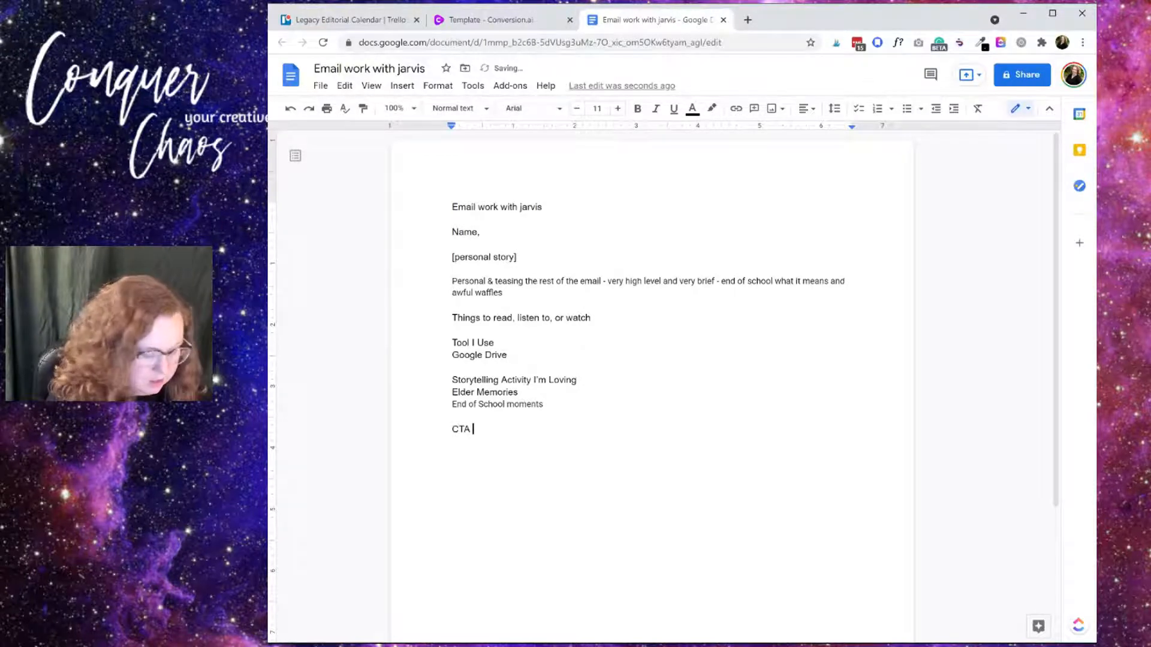
pyautogui.write('is Summ')
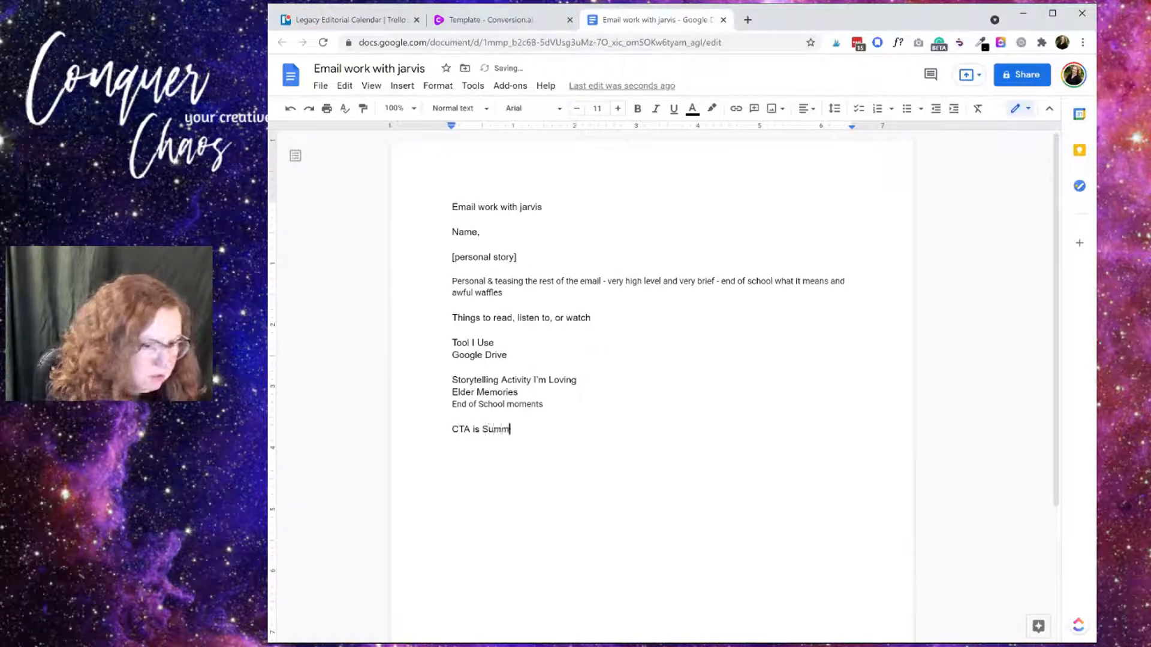
pyautogui.write('er & ')
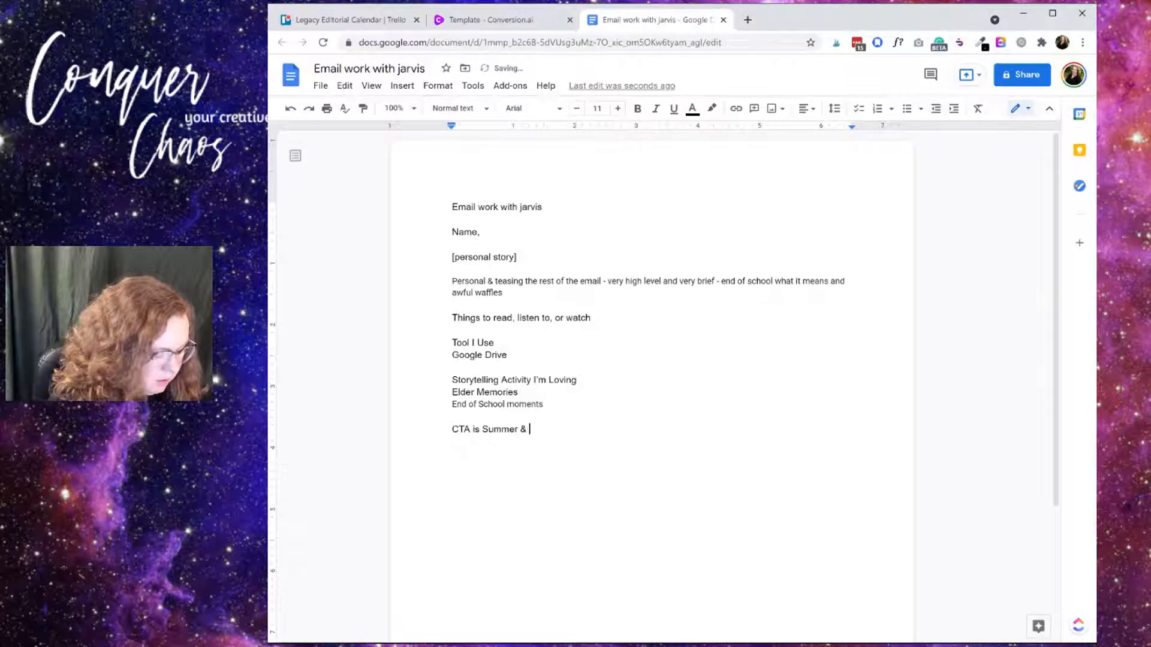
pyautogui.write('Winter Activity')
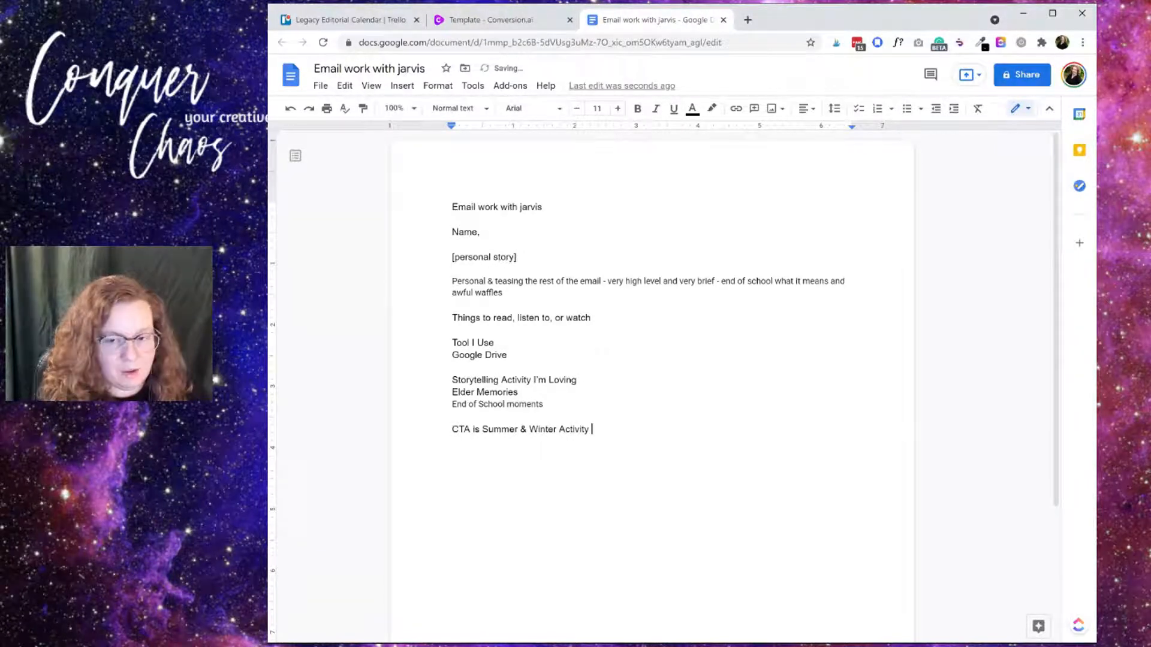
pyautogui.hotkey('alt', 'Tab')
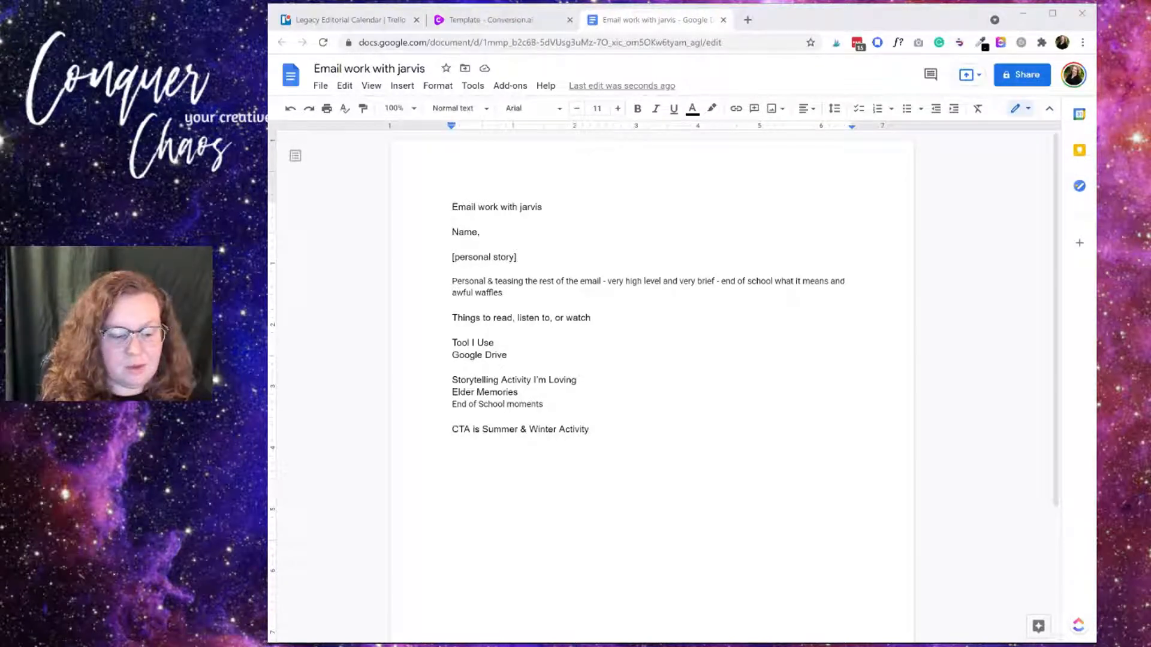
pyautogui.click(594, 429)
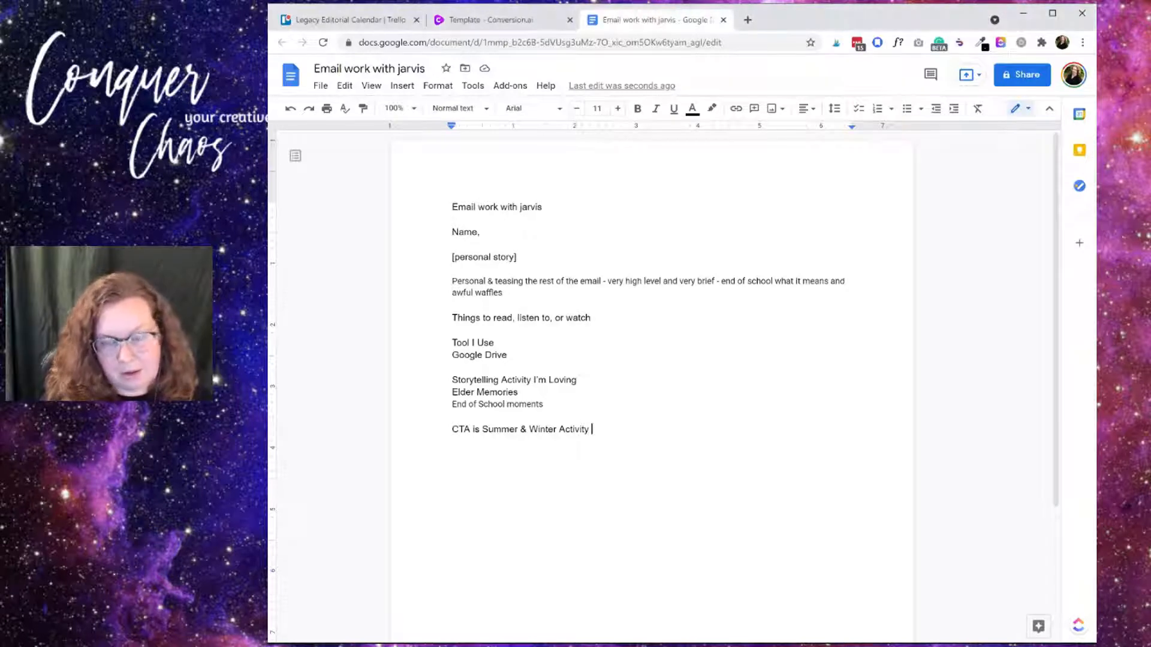
pyautogui.press('Return')
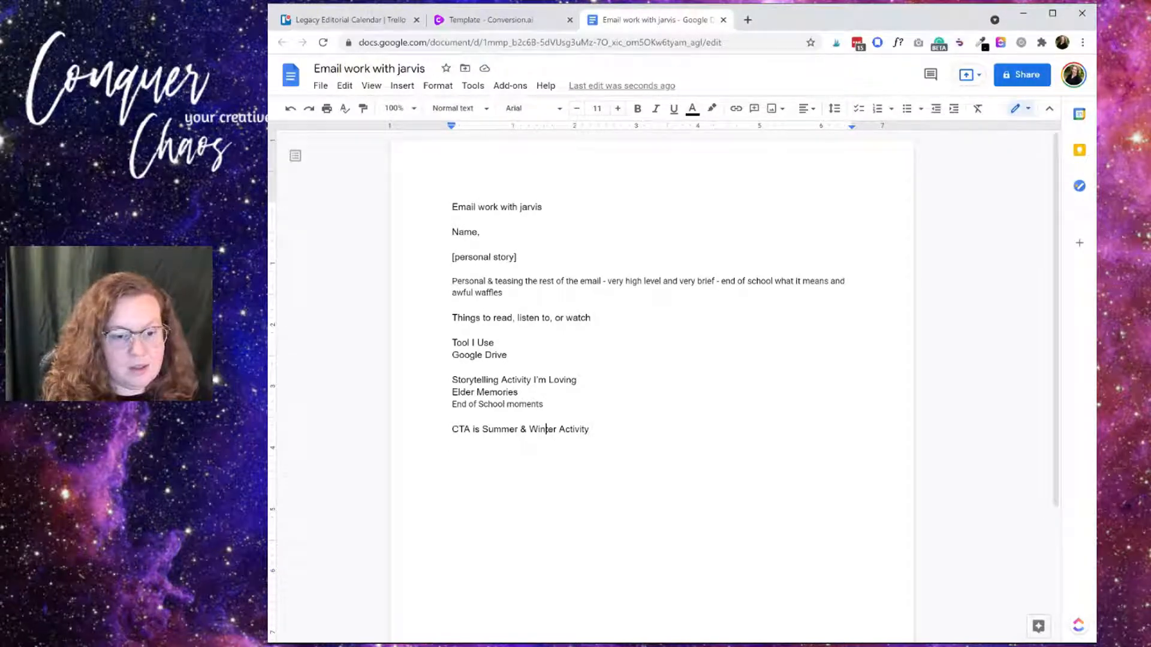
pyautogui.write('Kits')
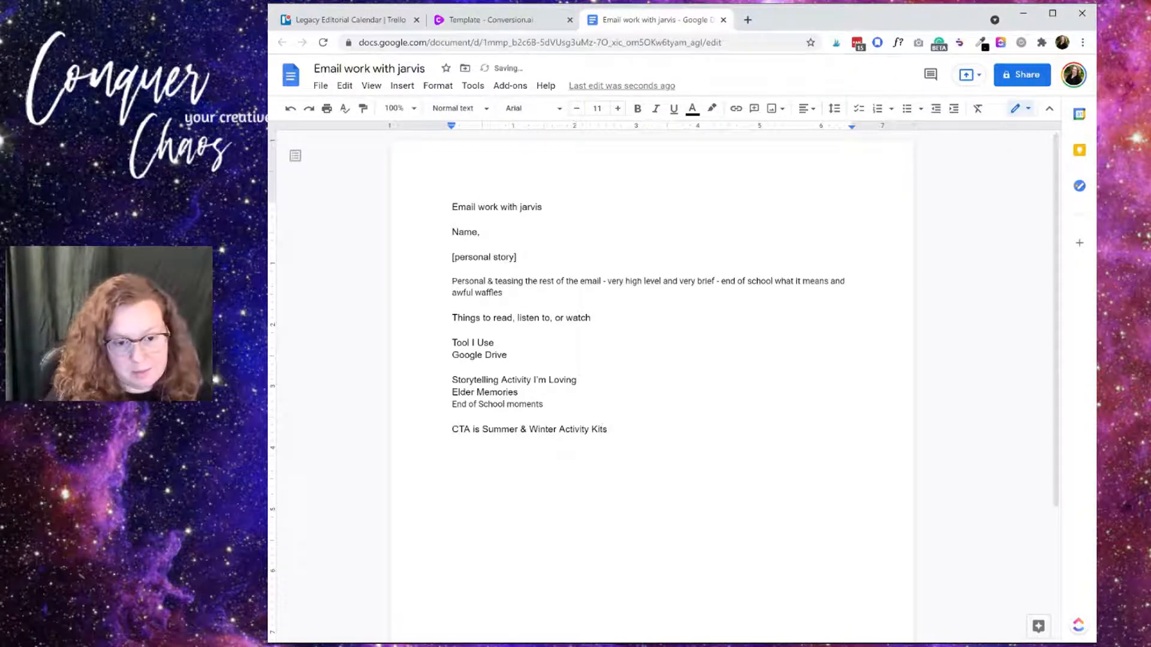
# Add a "Closing" paragraph below the CTA line
pyautogui.press('Return')
pyautogui.write('Clocing')
pyautogui.press('BackSpace')
pyautogui.press('BackSpace')
pyautogui.press('BackSpace')
pyautogui.press('BackSpace')
pyautogui.write('sing')
pyautogui.press('BackSpace')
pyautogui.press('BackSpace')
pyautogui.press('BackSpace')
pyautogui.write('ing')
pyautogui.press('Return')
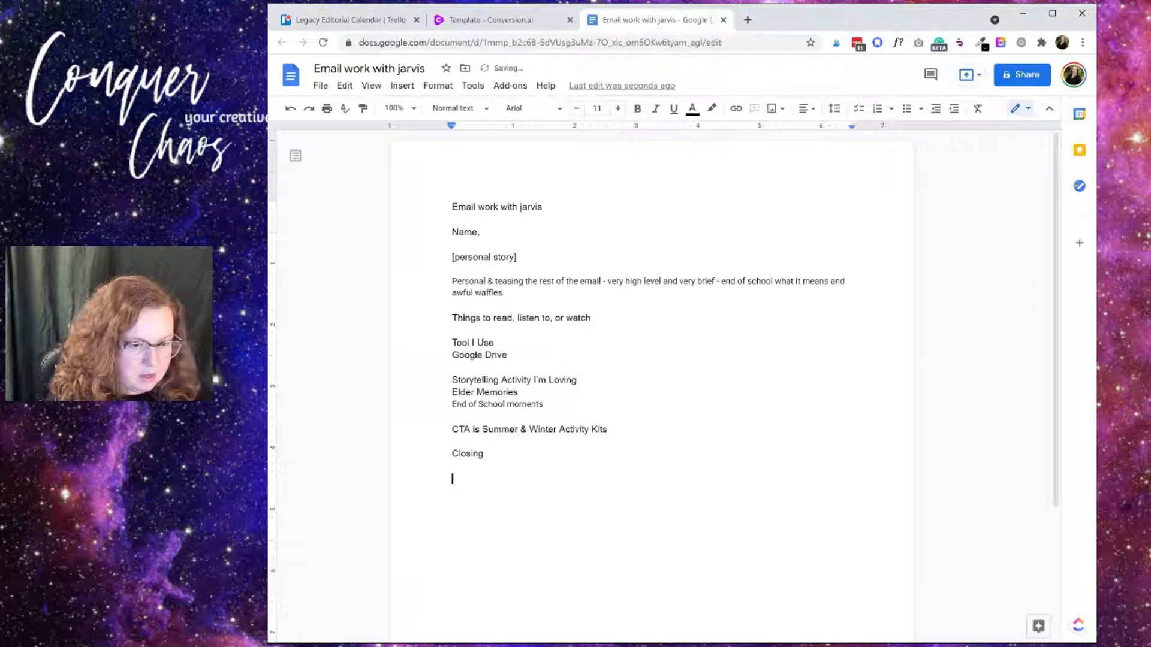
# Add the line "P.S. CTA is booking paid consult call" beneath the Closing paragraph
pyautogui.press('Return')
pyautogui.write('P.S. ')
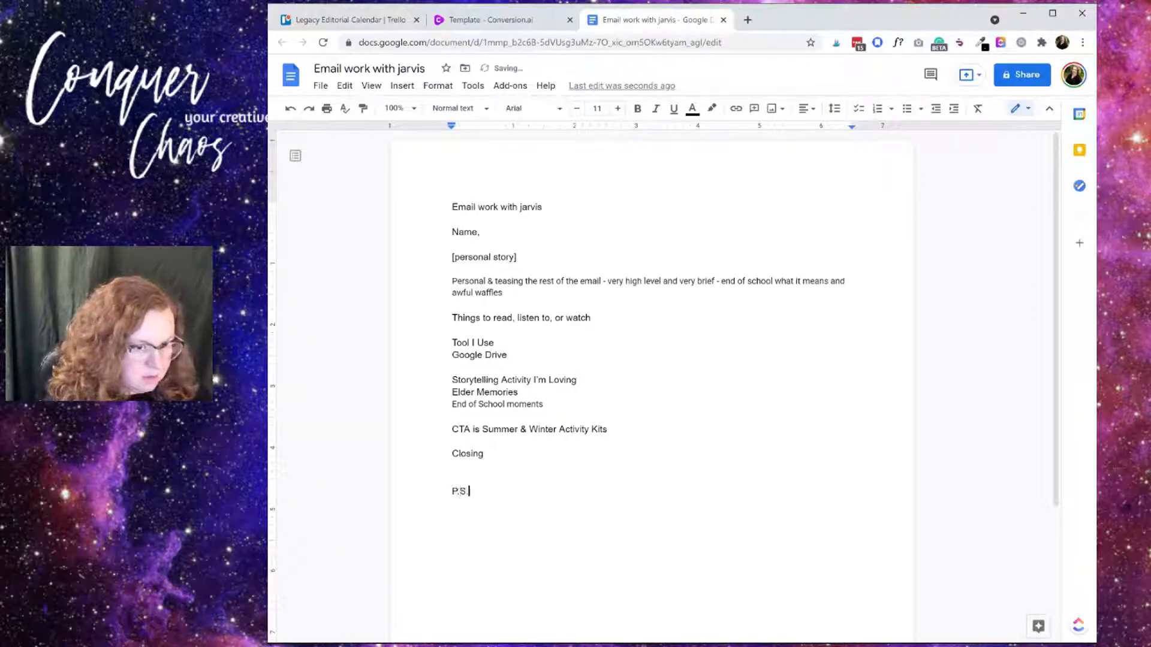
pyautogui.write('CTA are')
pyautogui.press('BackSpace')
pyautogui.press('BackSpace')
pyautogui.press('BackSpace')
pyautogui.write('is a')
pyautogui.press('BackSpace')
pyautogui.write('b')
pyautogui.press('BackSpace')
pyautogui.press('BackSpace')
pyautogui.write('booking paid conus')
pyautogui.press('BackSpace')
pyautogui.press('BackSpace')
pyautogui.write('sult call')
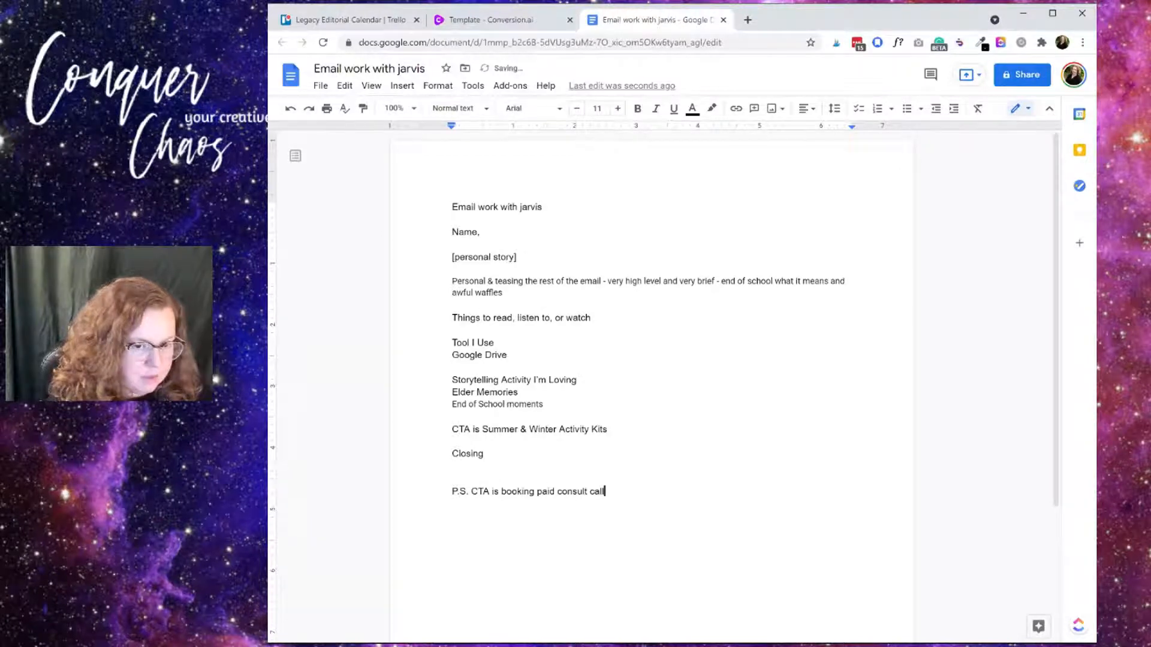
pyautogui.press('Return')
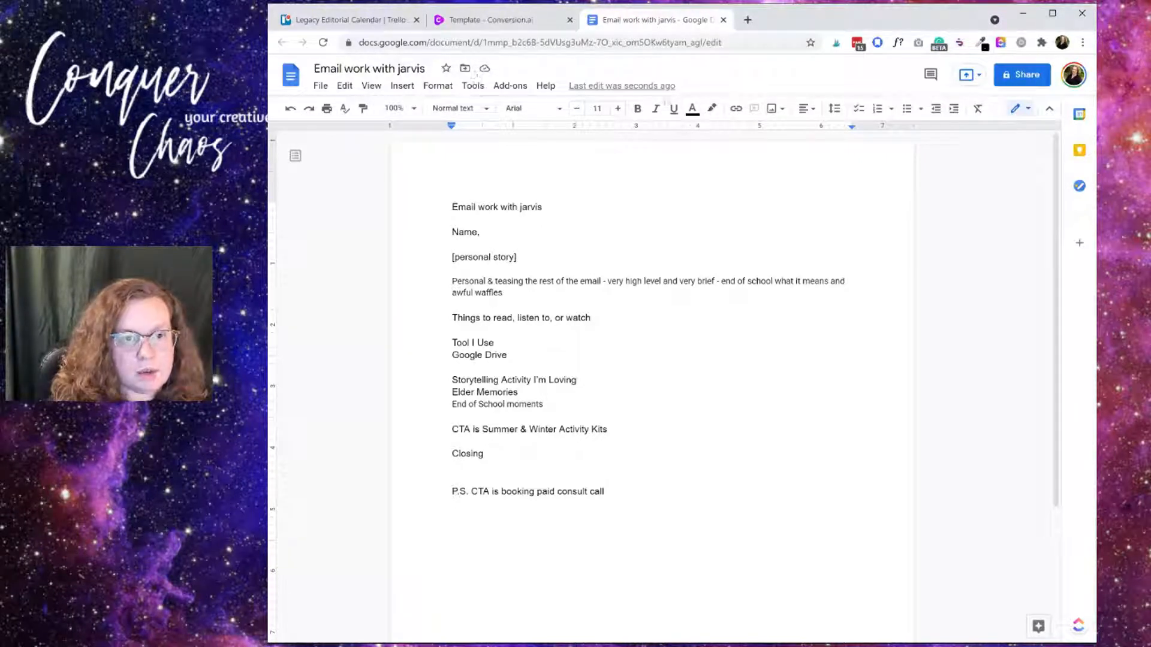
# Clear the formatting of the "Personal & teasing the rest of the email" paragraph to match the outline's default text
pyautogui.click(517, 257)
pyautogui.press('Down')
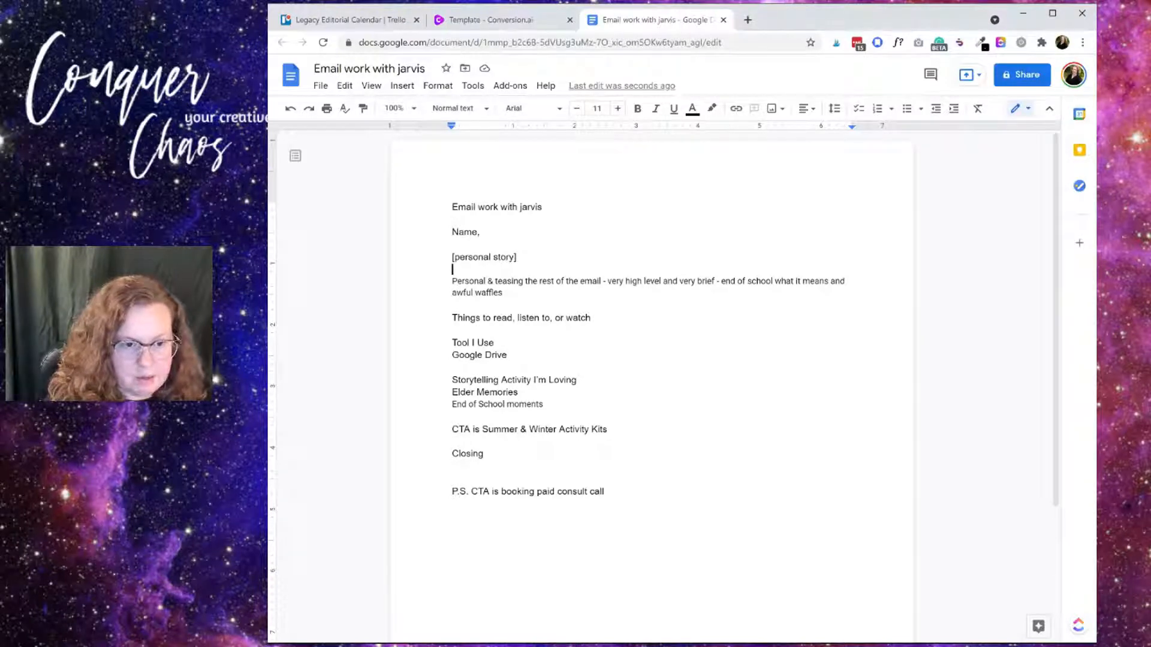
pyautogui.moveTo(504, 293); pyautogui.dragTo(452, 281)
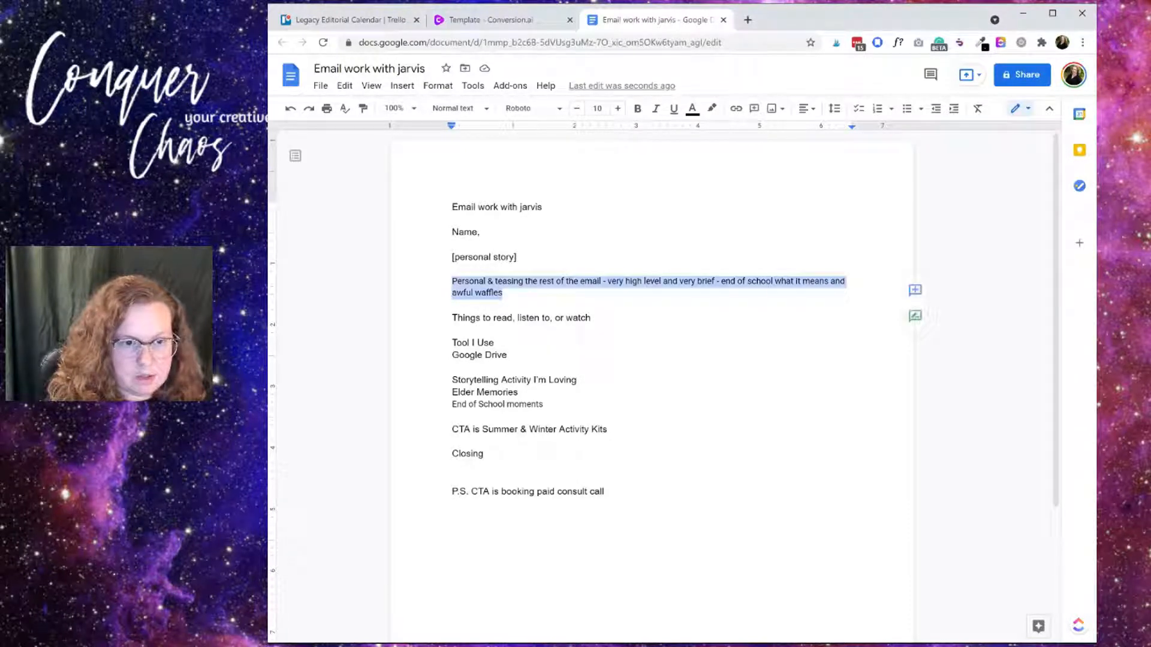
pyautogui.click(473, 86)
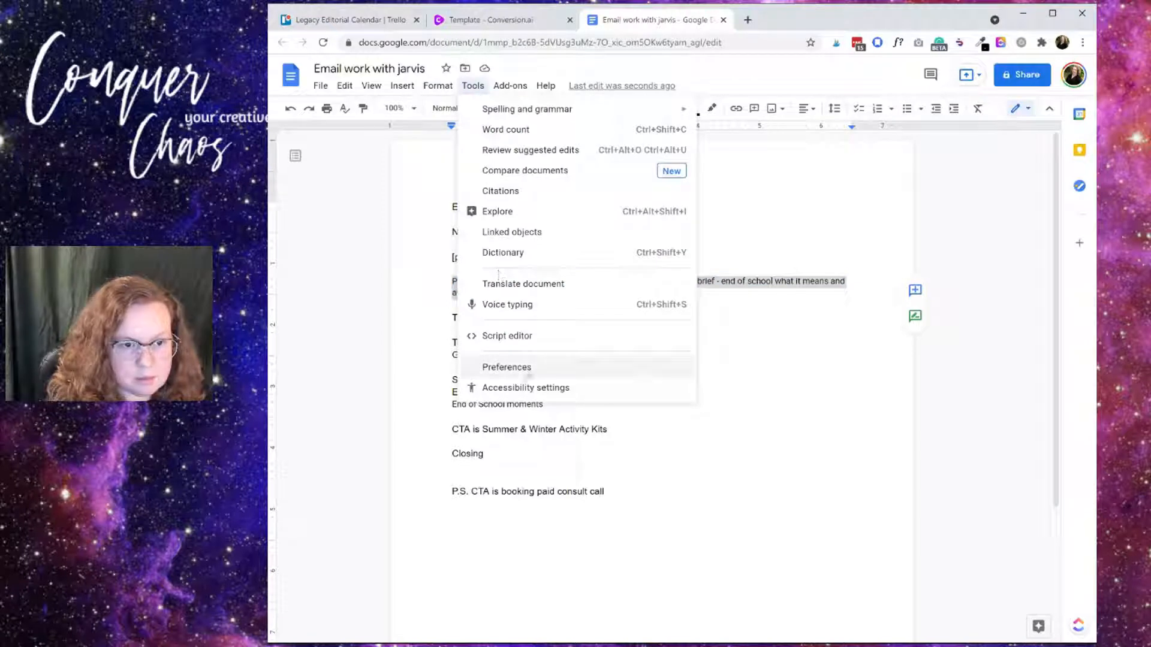
pyautogui.click(446, 68)
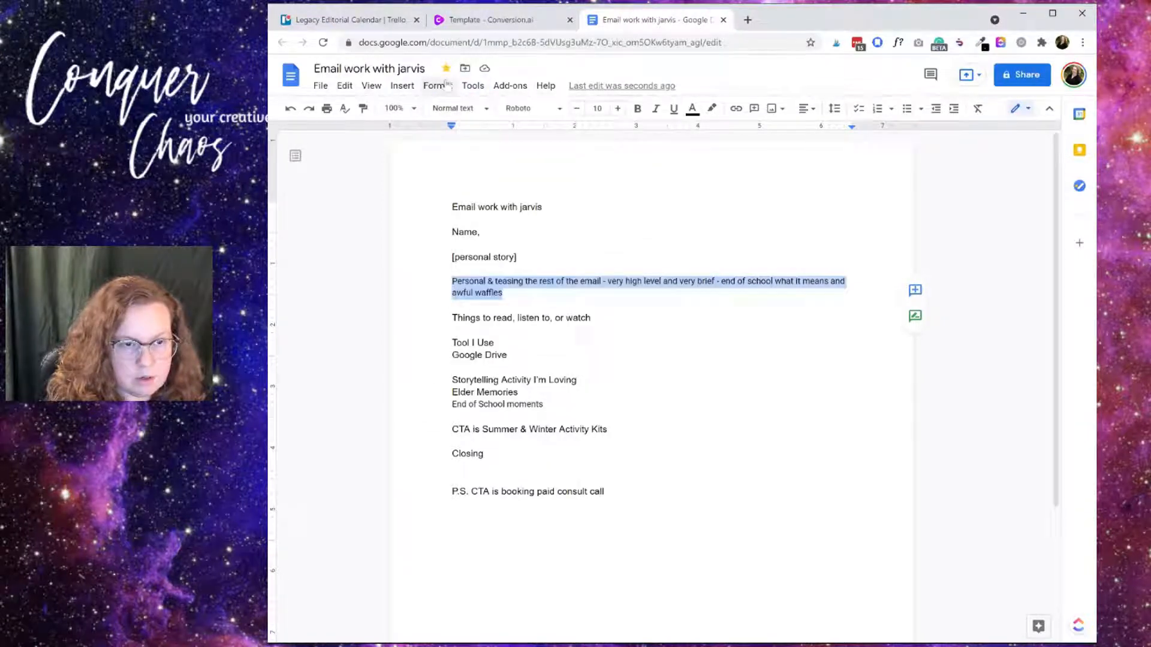
pyautogui.click(443, 86)
pyautogui.click(456, 378)
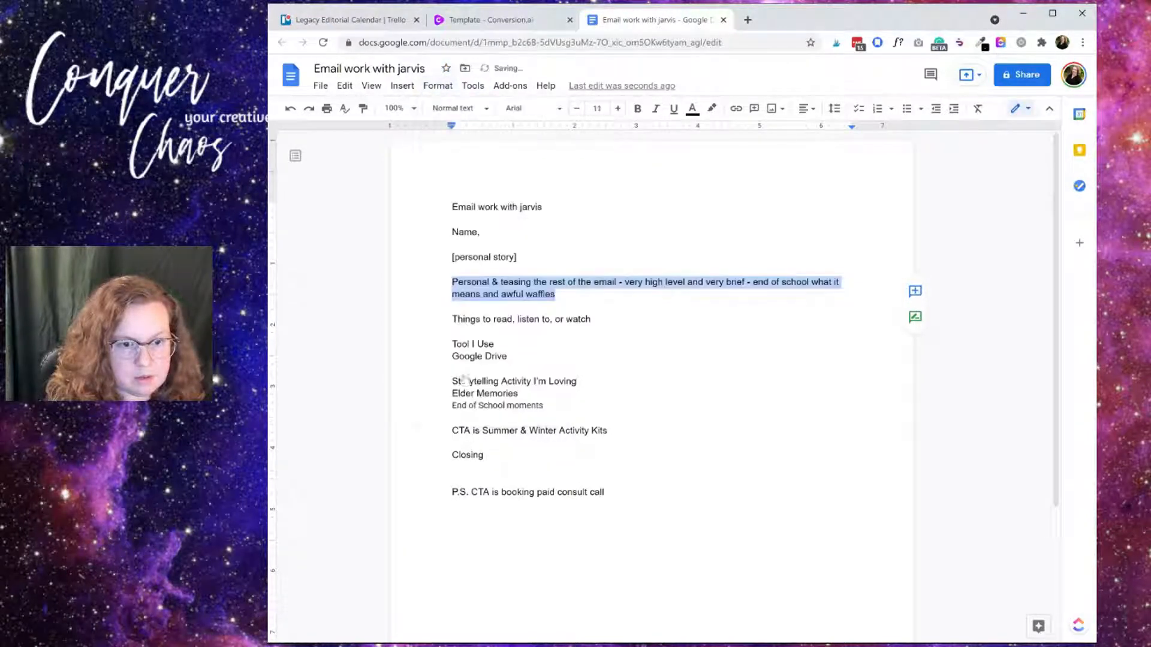
pyautogui.click(561, 345)
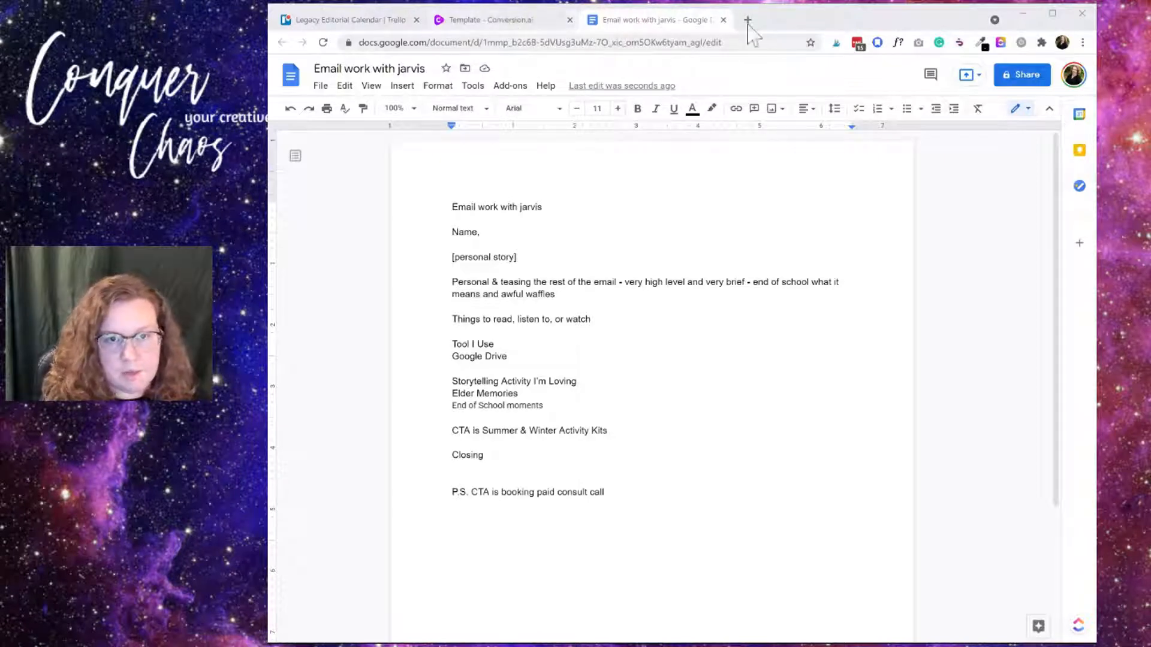
# Switch to Conversion.ai and start new long-form content with the Long-form assistant template
pyautogui.click(826, 25)
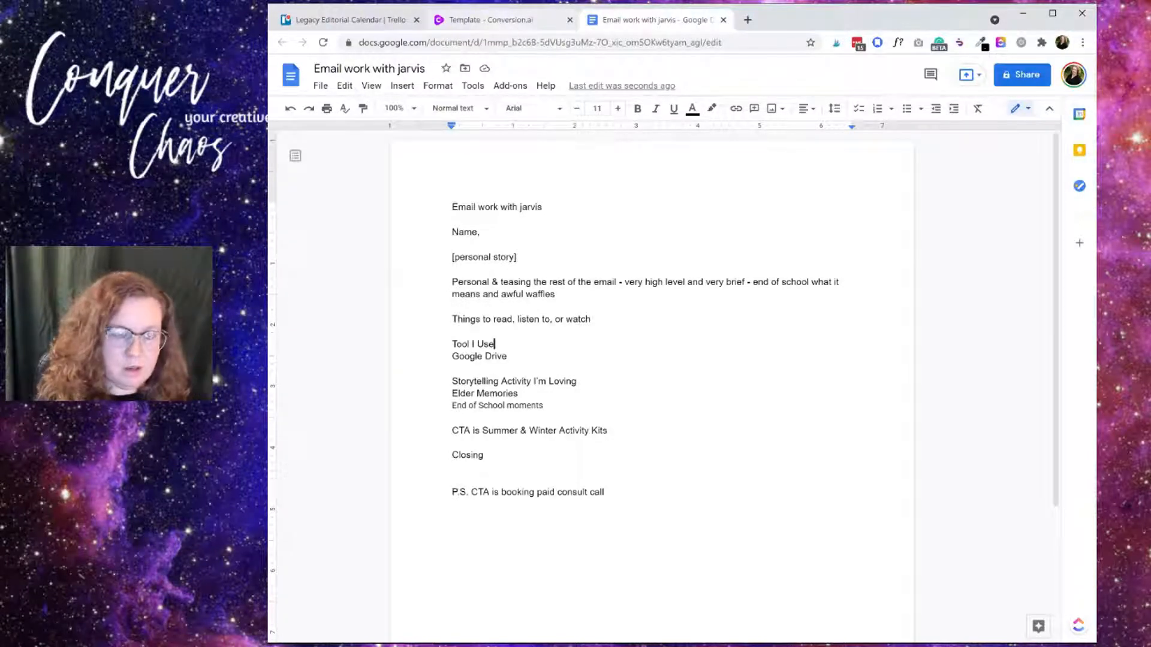
pyautogui.click(522, 24)
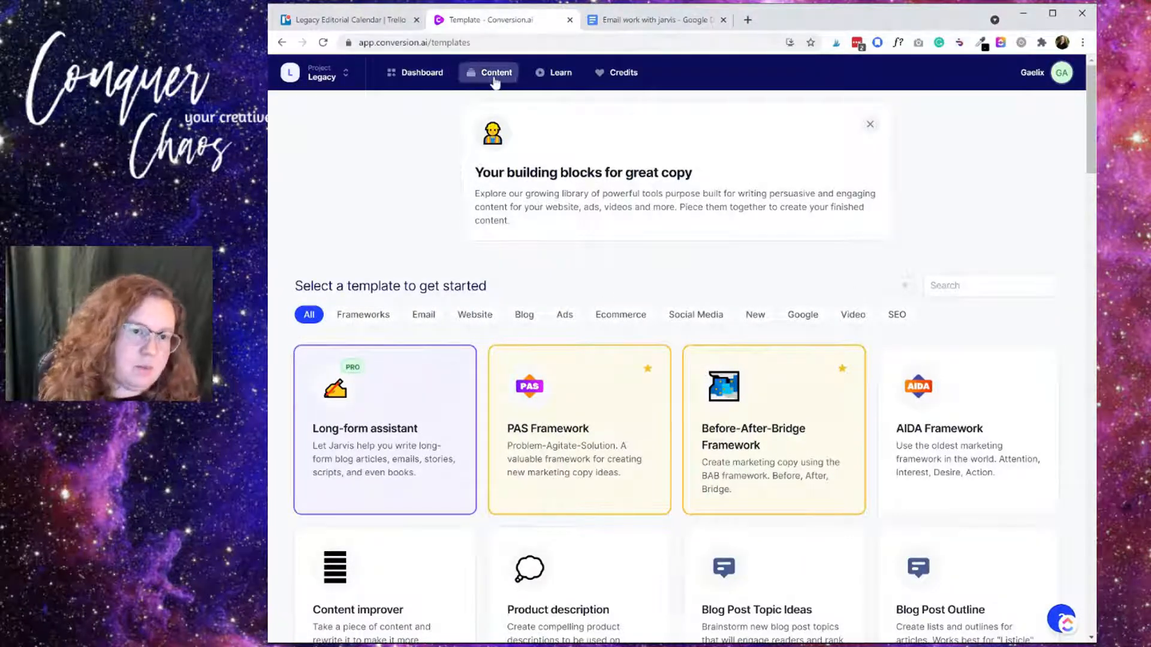
pyautogui.click(375, 449)
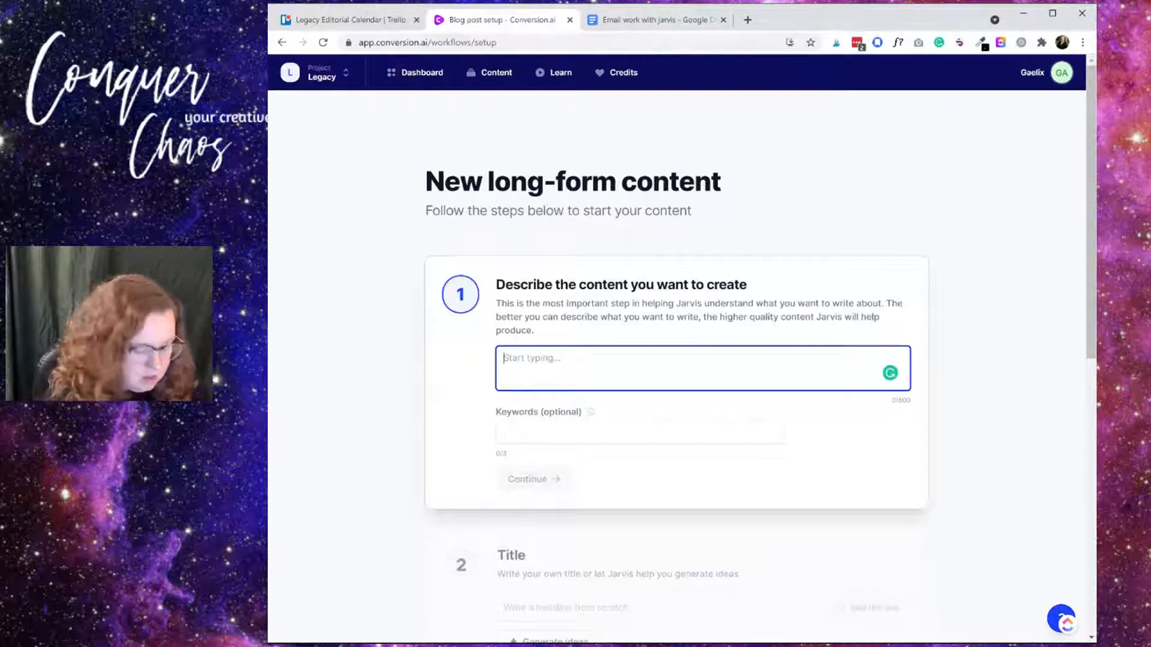
# Describe the content as "Email to my list about elder memories and how you can help people start storytelling moments"
pyautogui.write('Email to my list about elder memories an')
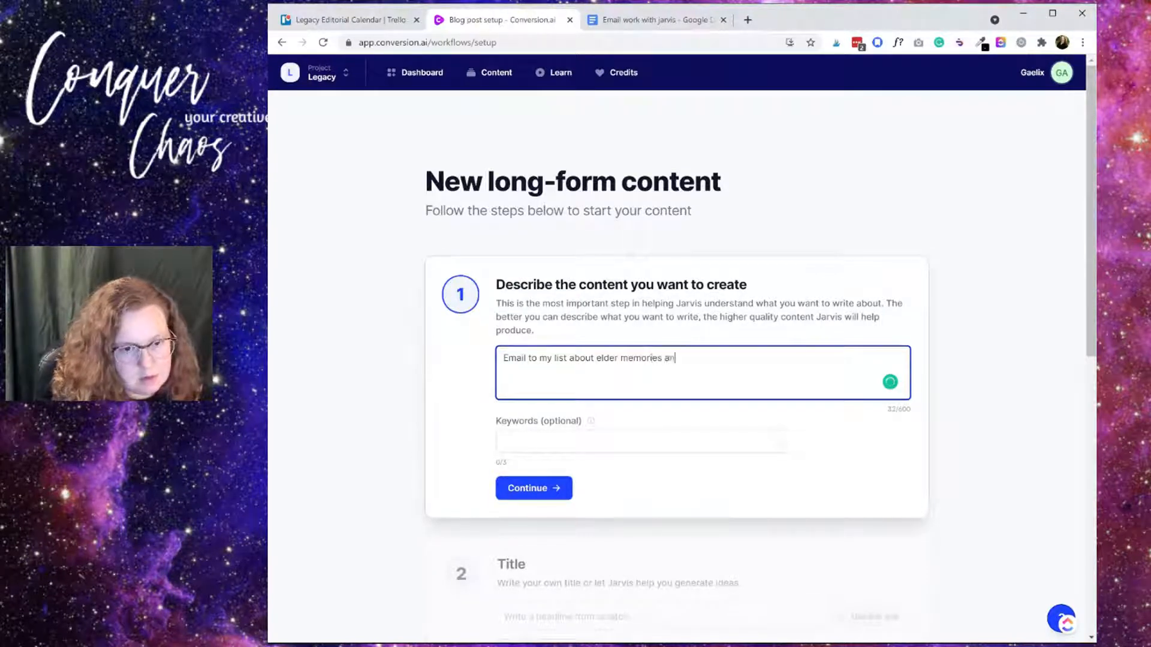
pyautogui.write('d how you can help people start story')
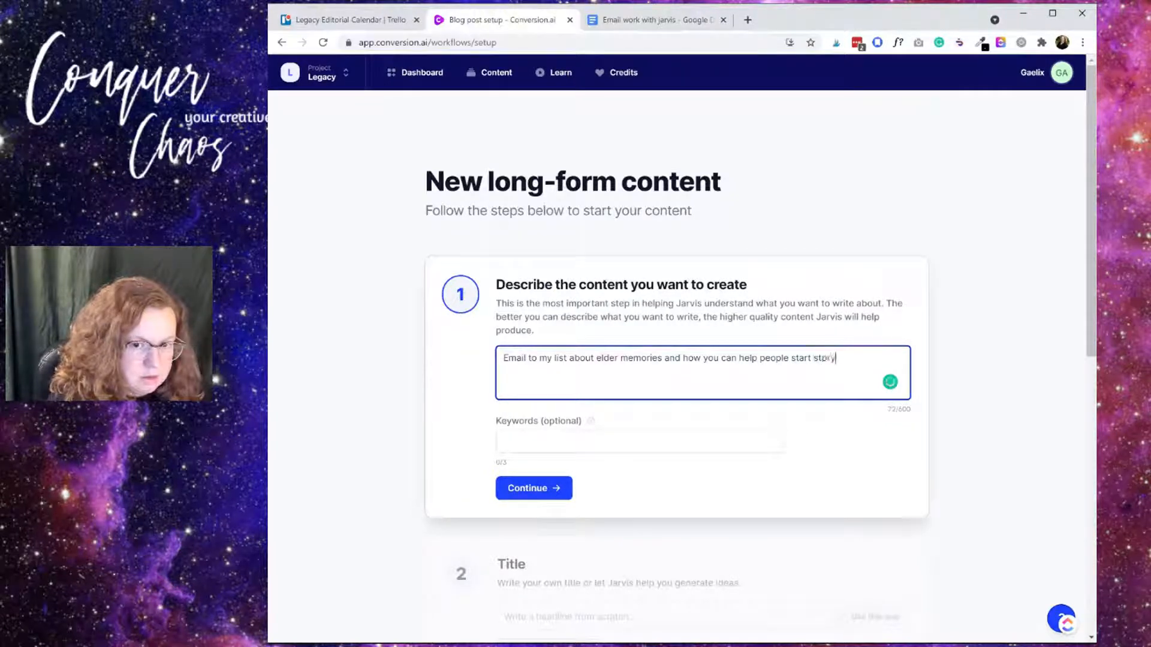
pyautogui.write('telling')
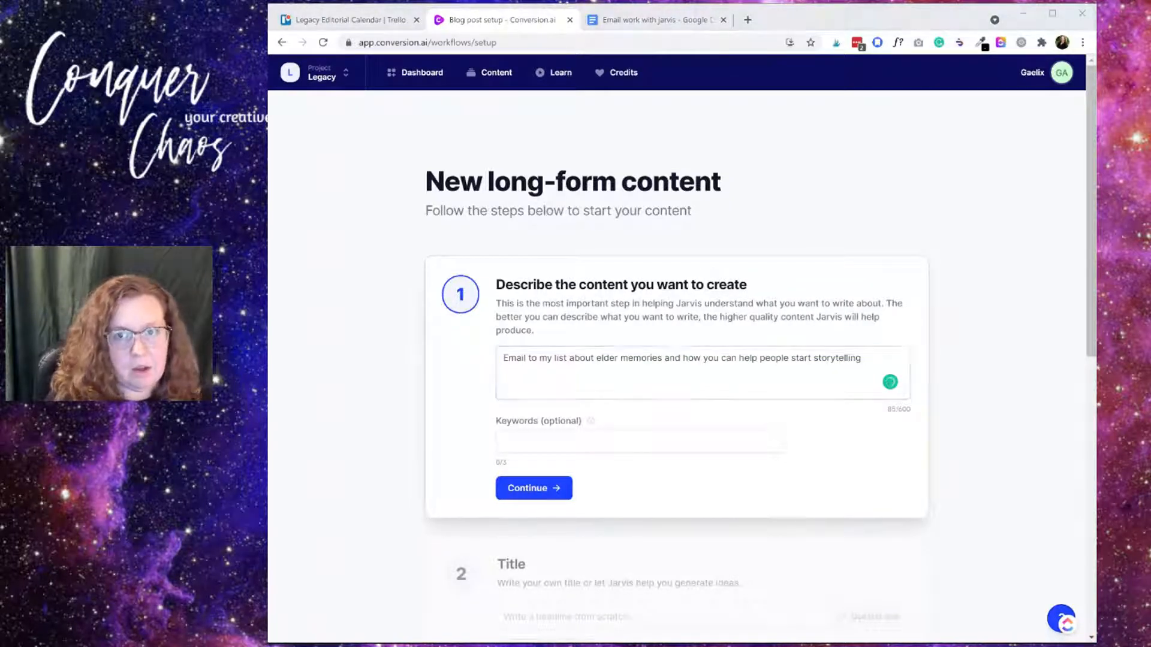
pyautogui.click(850, 359)
pyautogui.click(864, 359)
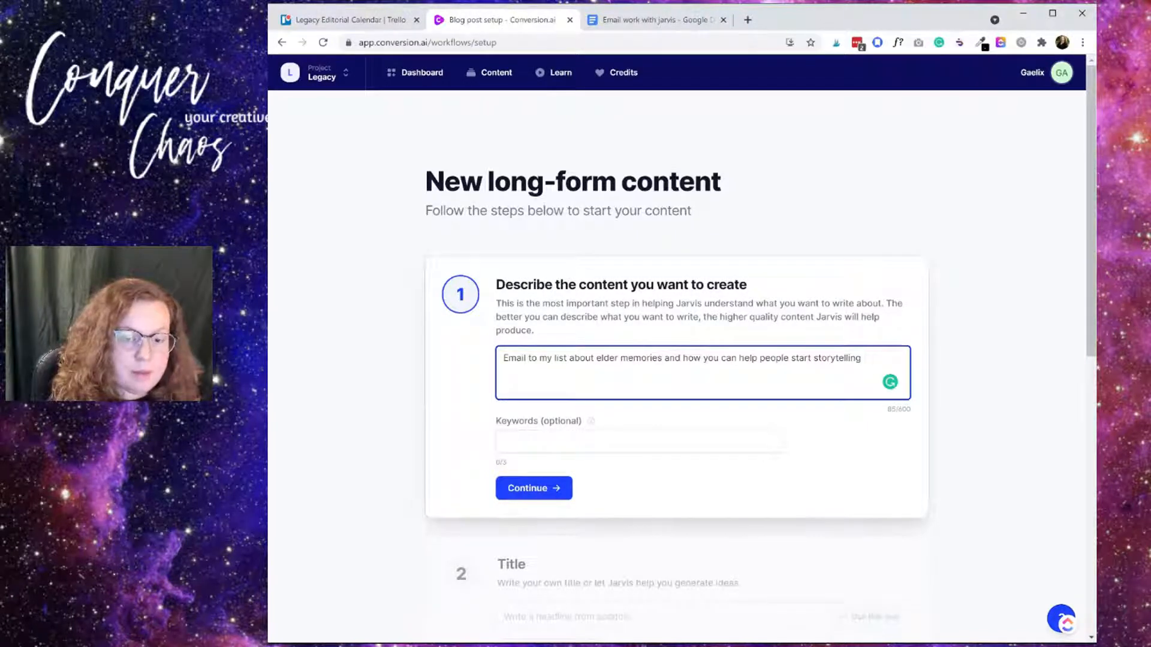
pyautogui.write('moments and')
pyautogui.press('BackSpace')
pyautogui.press('BackSpace')
pyautogui.press('BackSpace')
pyautogui.press('BackSpace')
# Add a second sentence to the content description: "Simple walk through with easy to read content."
pyautogui.write('. Simple ')
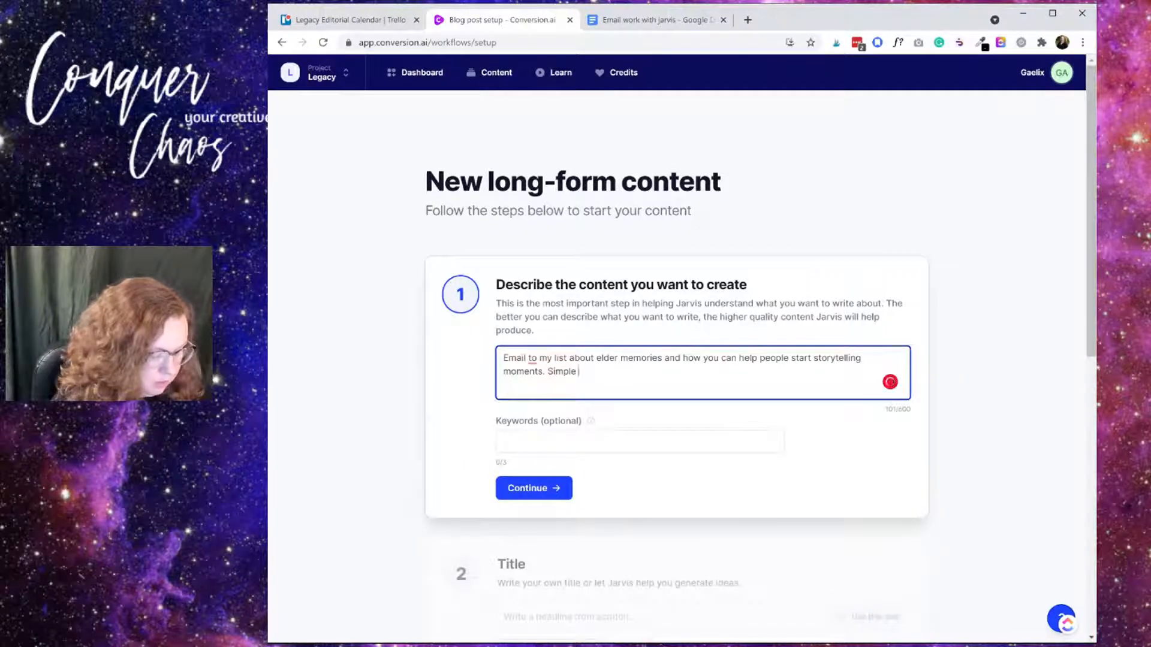
pyautogui.write('walk ')
pyautogui.write('through with ')
pyautogui.write('e')
pyautogui.write('e')
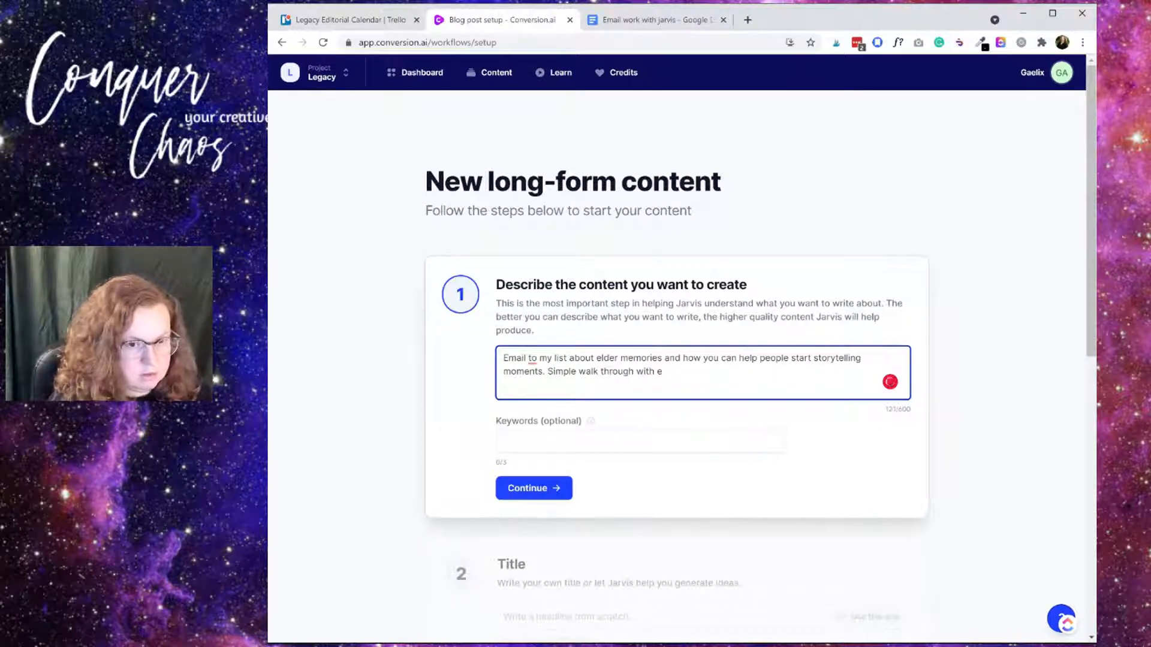
pyautogui.press('BackSpace')
pyautogui.press('BackSpace')
pyautogui.write('easy to ready')
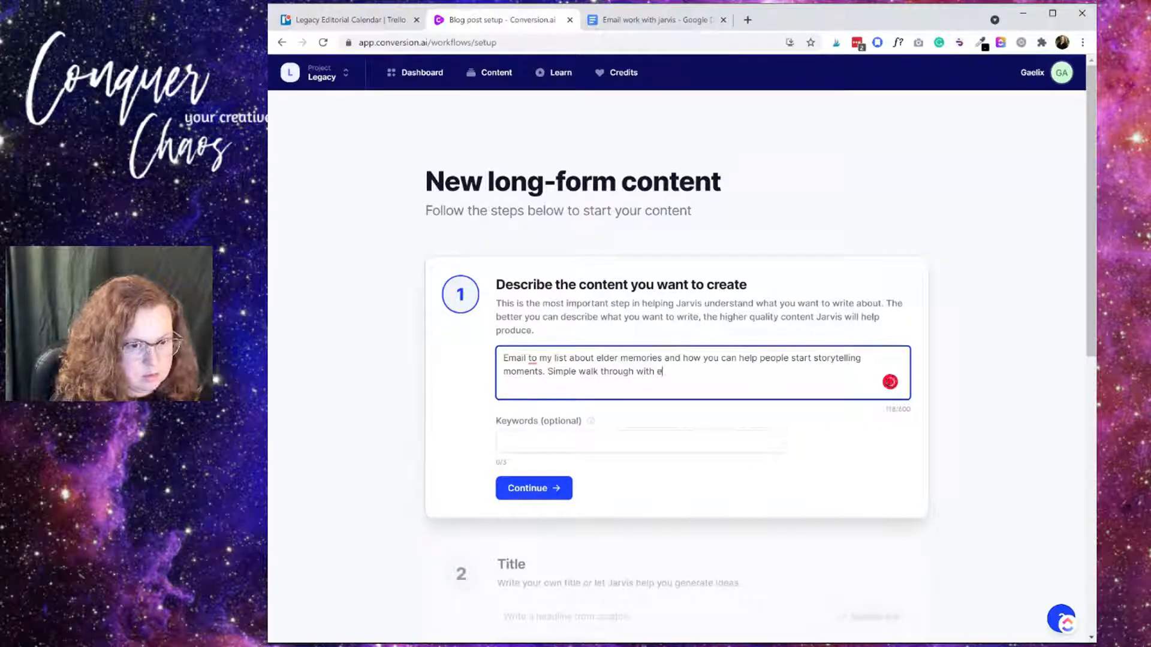
pyautogui.press('BackSpace')
pyautogui.press('BackSpace')
pyautogui.write('and c')
pyautogui.write('omp')
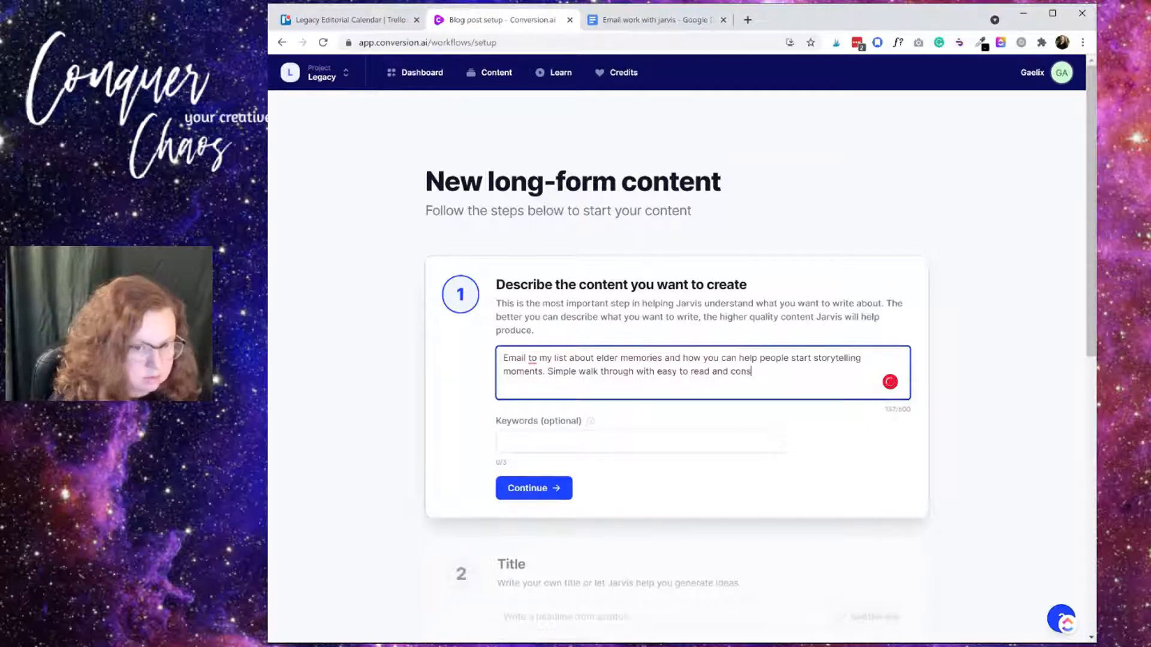
pyautogui.press('BackSpace')
pyautogui.press('BackSpace')
pyautogui.press('BackSpace')
pyautogui.press('BackSpace')
pyautogui.press('BackSpace')
pyautogui.press('BackSpace')
pyautogui.press('BackSpace')
pyautogui.press('BackSpace')
pyautogui.write('cpn')
pyautogui.press('BackSpace')
pyautogui.press('BackSpace')
pyautogui.write('ontent.')
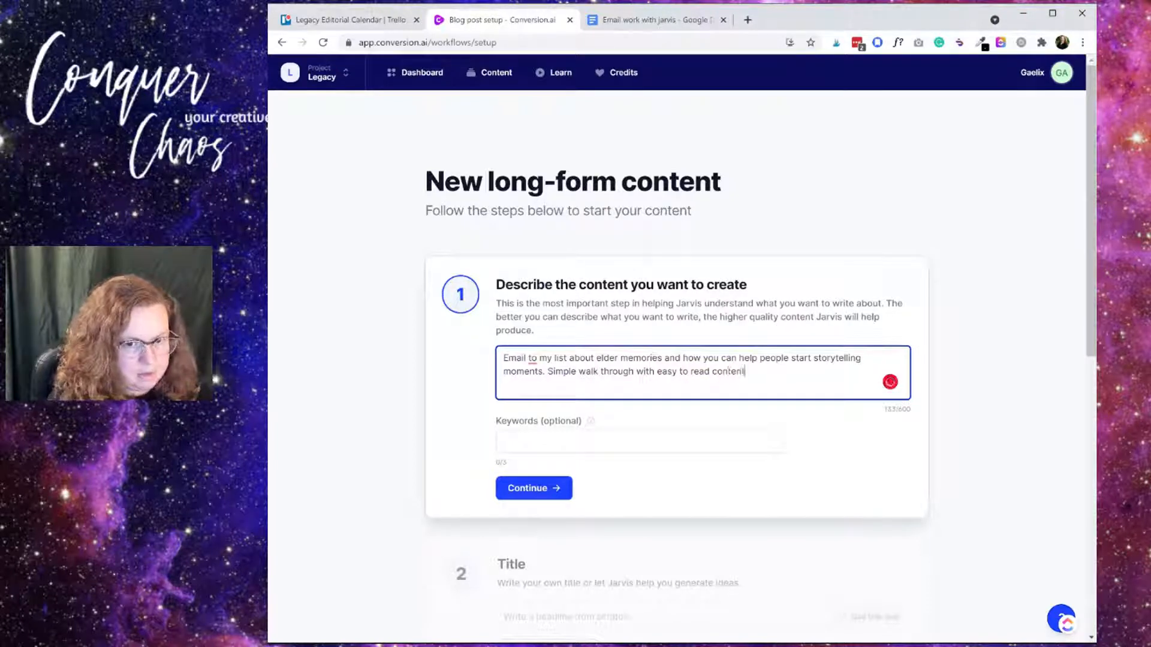
# Accept the Grammarly hyphen corrections "easy-to-read" and "walk-through" in the content description
pyautogui.press('Up')
pyautogui.hotkey('ctrl', 'Left')
pyautogui.hotkey('ctrl', 'Left')
pyautogui.hotkey('ctrl', 'Left')
pyautogui.hotkey('ctrl', 'Left')
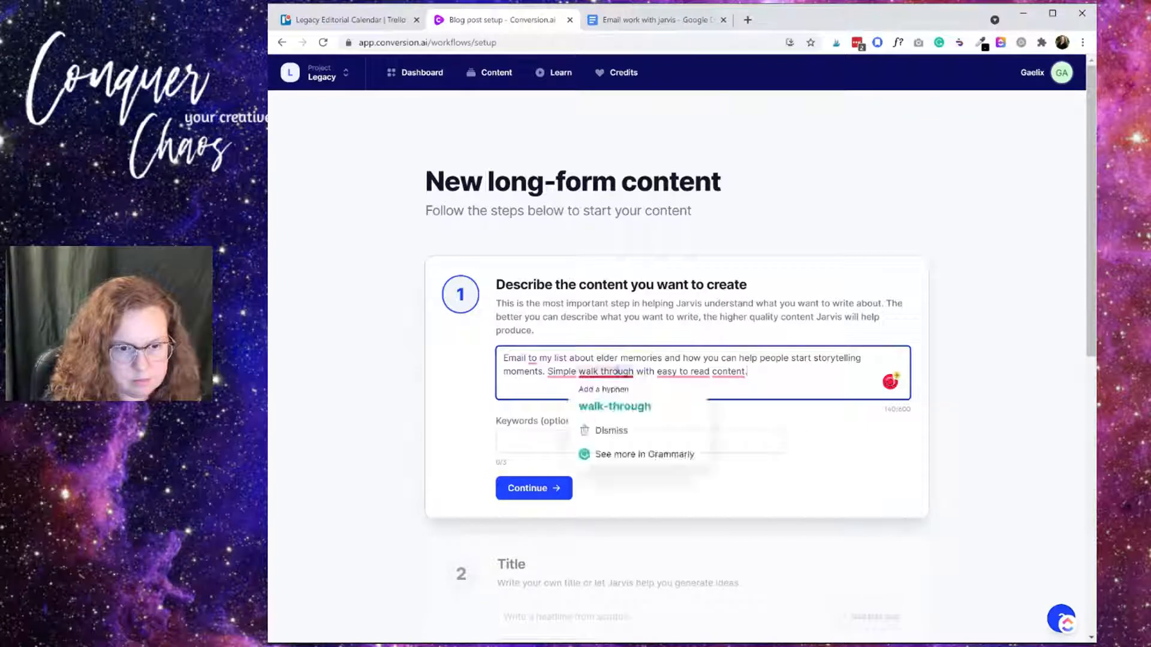
pyautogui.click(693, 403)
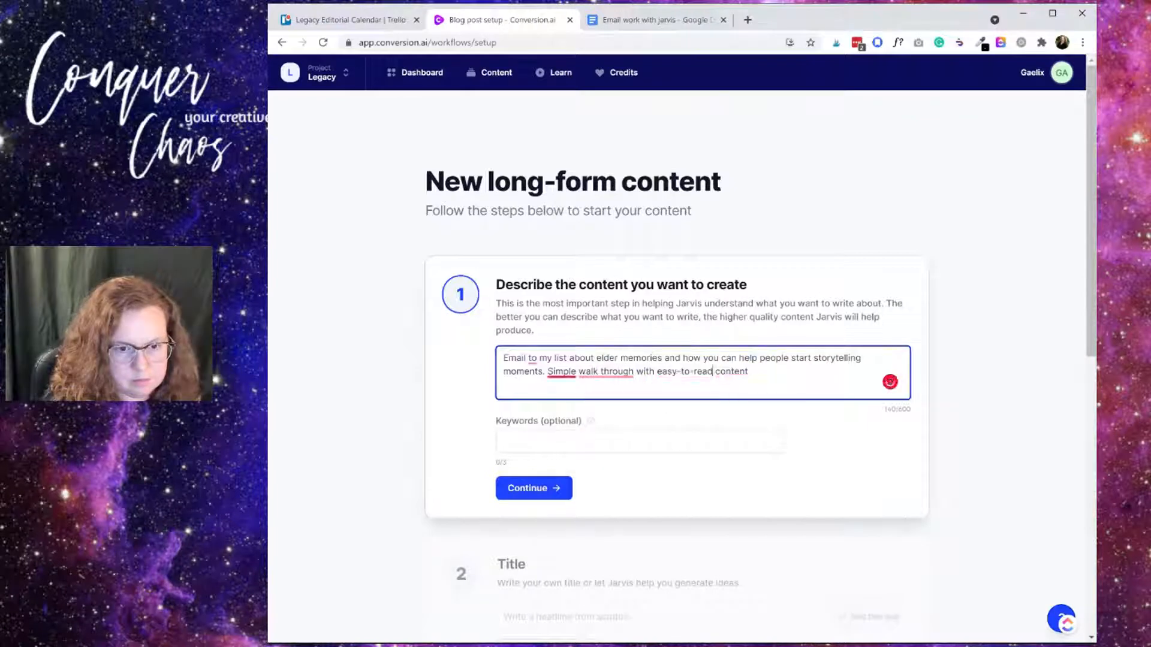
pyautogui.moveTo(625, 374)
pyautogui.click(637, 401)
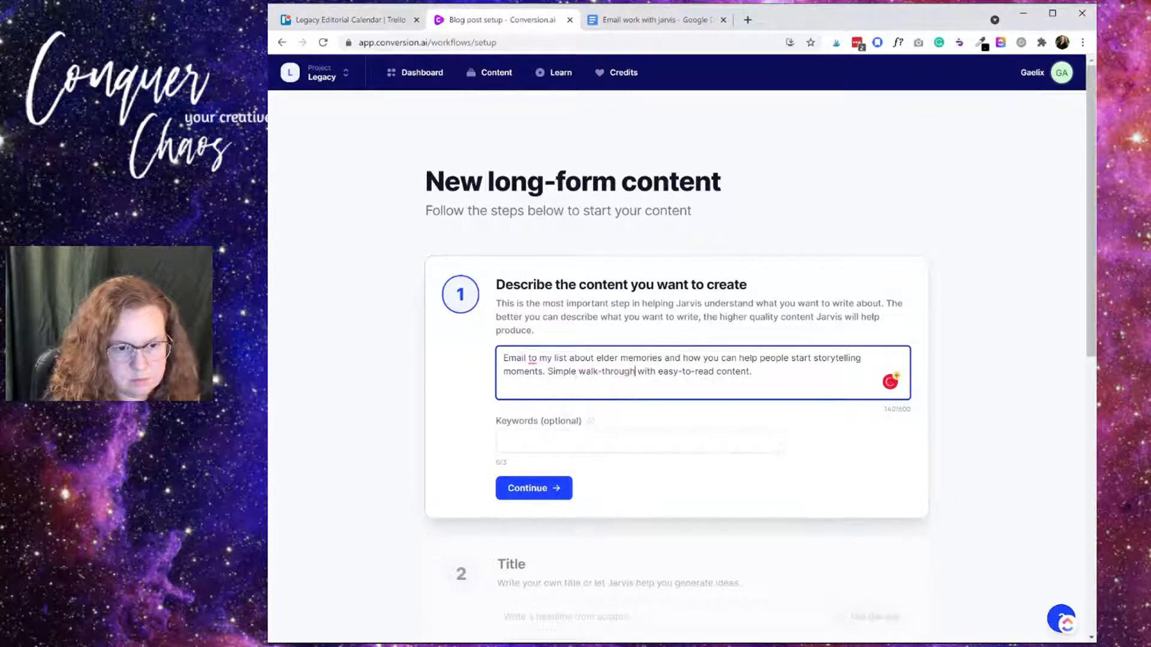
# Leave the keywords empty, generate title ideas and use "Start a Storytelling Moment with Elder Memories" as the title
pyautogui.click(642, 442)
pyautogui.click(531, 488)
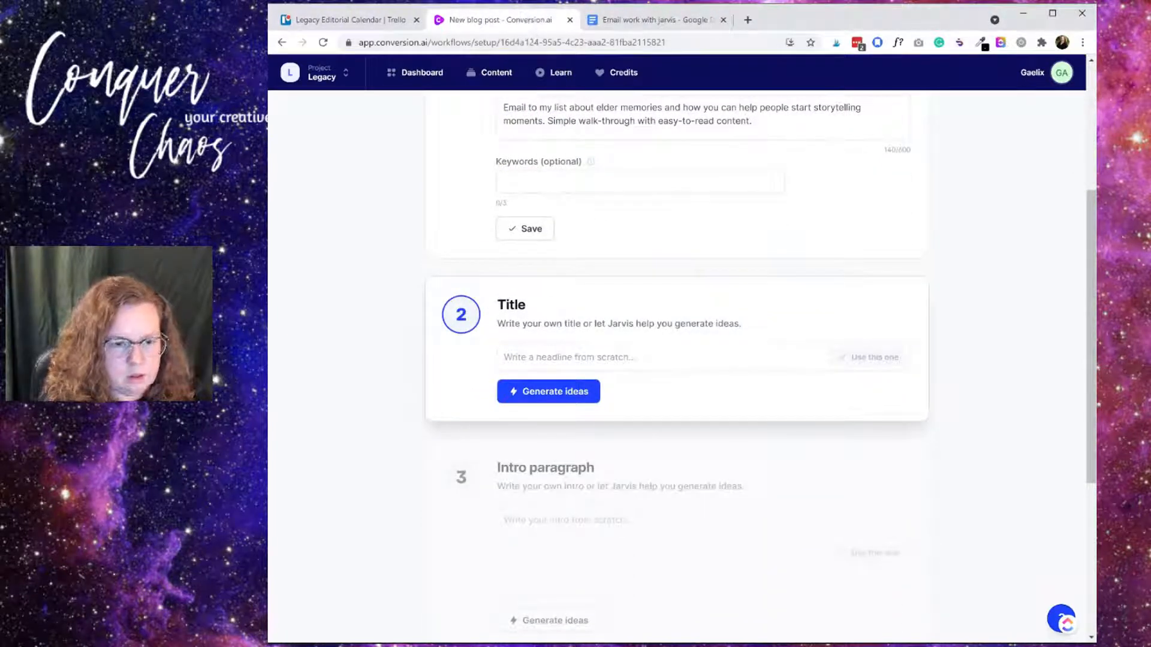
pyautogui.click(542, 358)
pyautogui.click(544, 394)
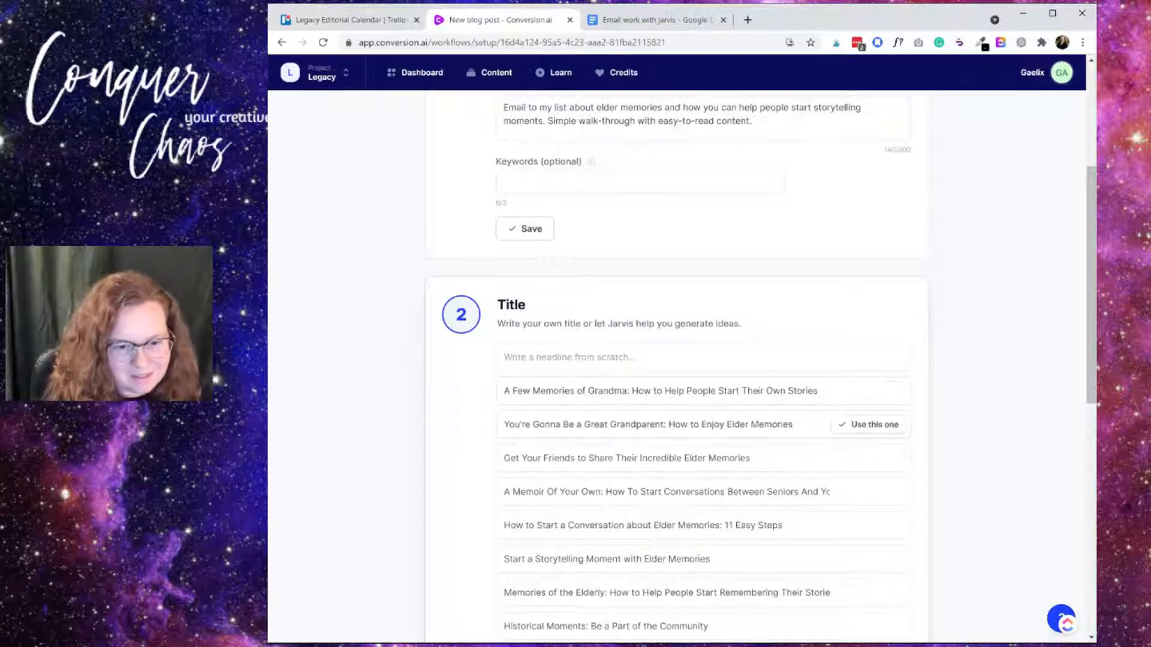
pyautogui.scroll(-1, 757, 445)
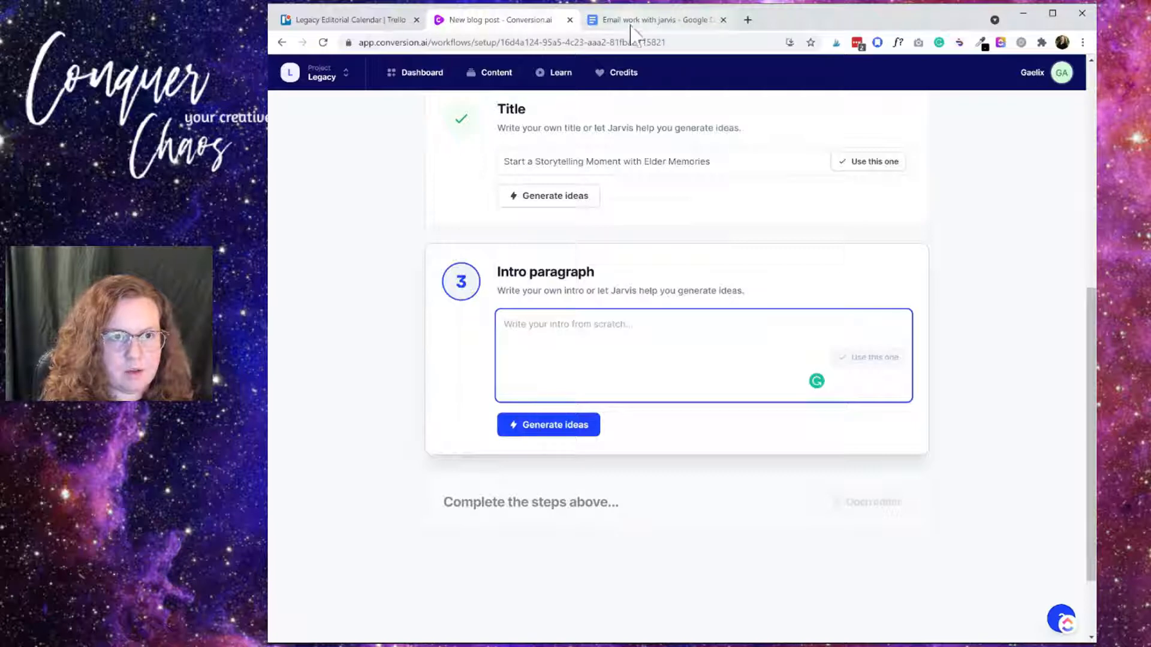
# Open thelegacyrecorder.com in a new browser tab and view its Free Database blog page
pyautogui.click(748, 20)
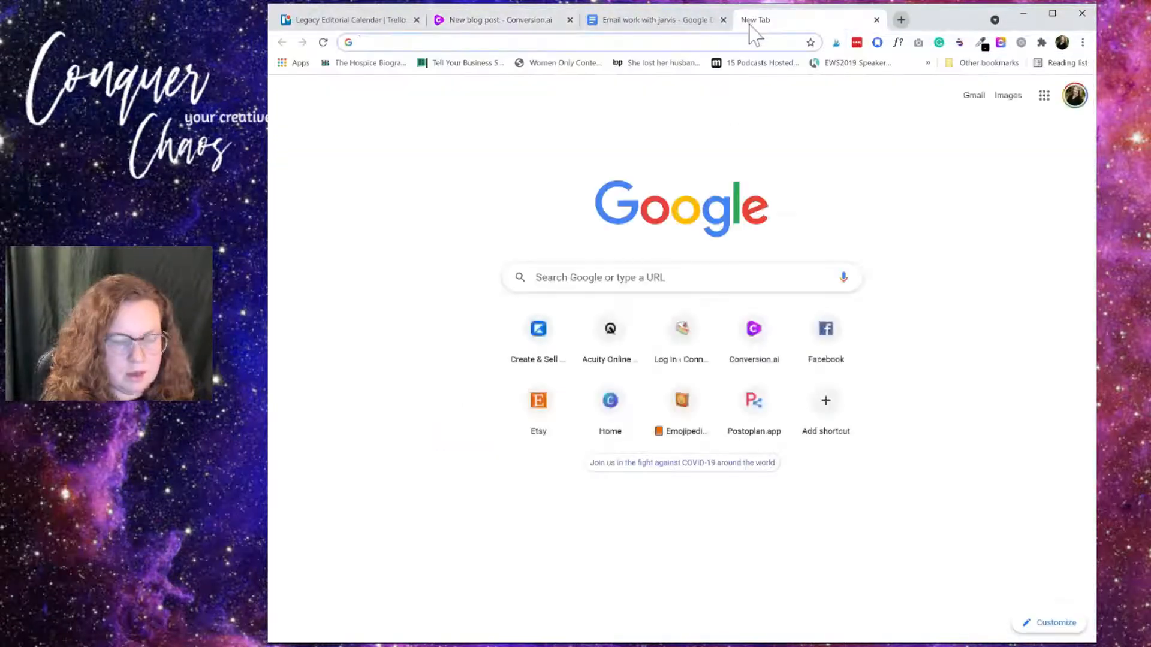
pyautogui.write('thelegacyrecorder.com')
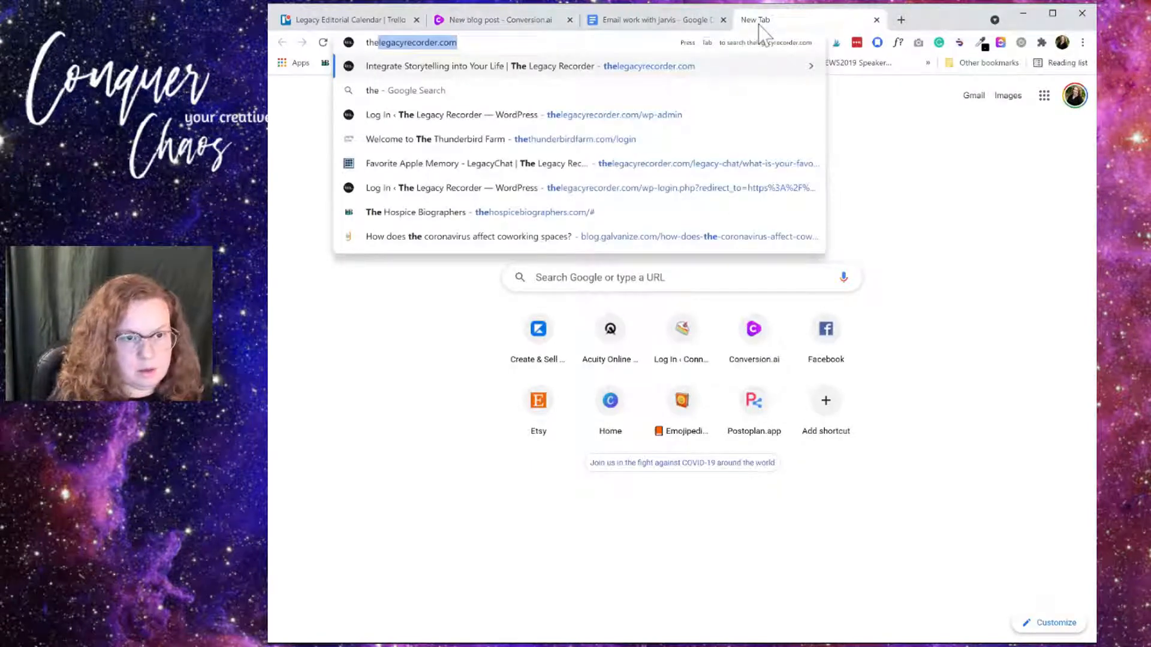
pyautogui.press('Return')
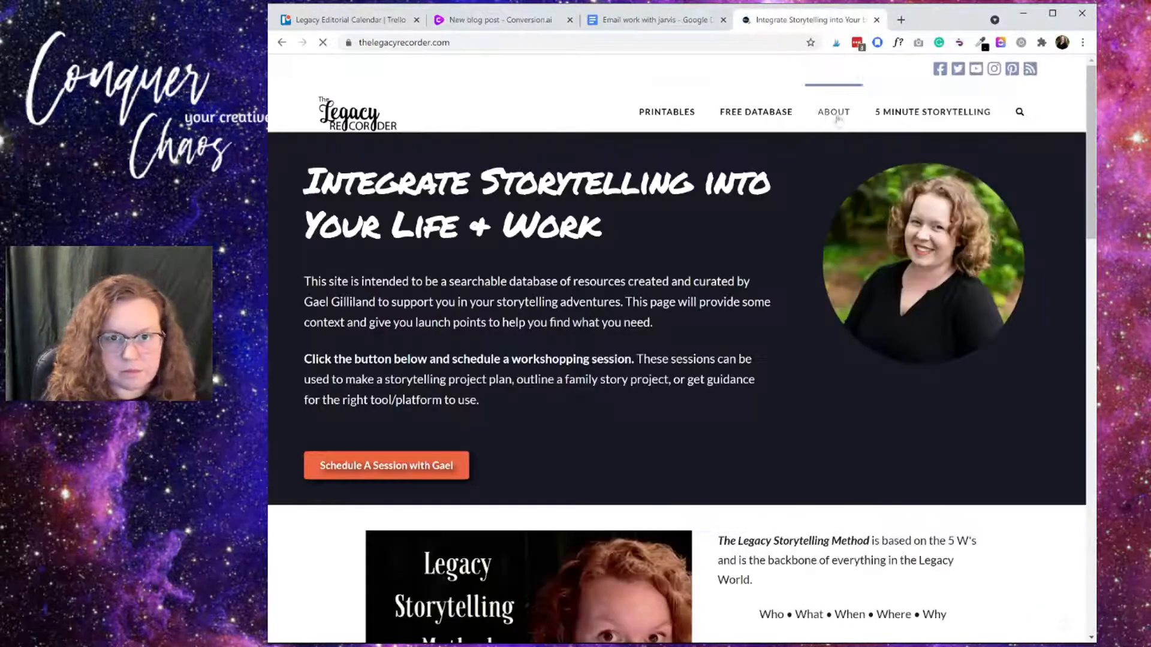
pyautogui.click(724, 119)
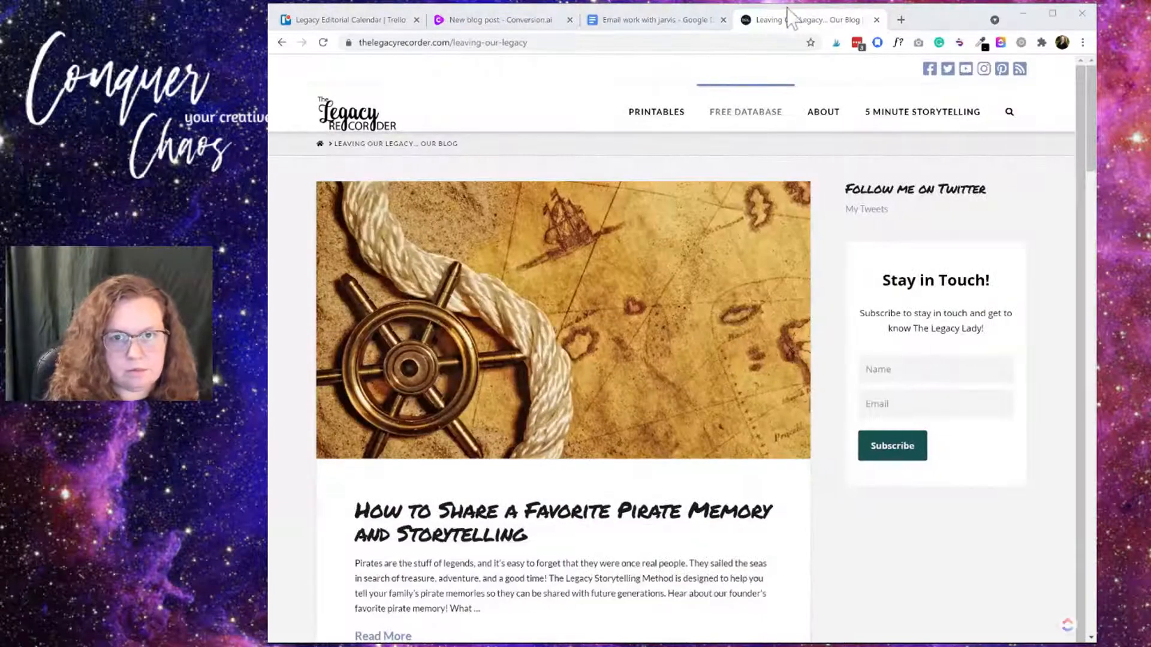
# Try to reach the site's WordPress admin at /wp-admin through the username and password login, and close the page
pyautogui.click(667, 44)
pyautogui.click(667, 44)
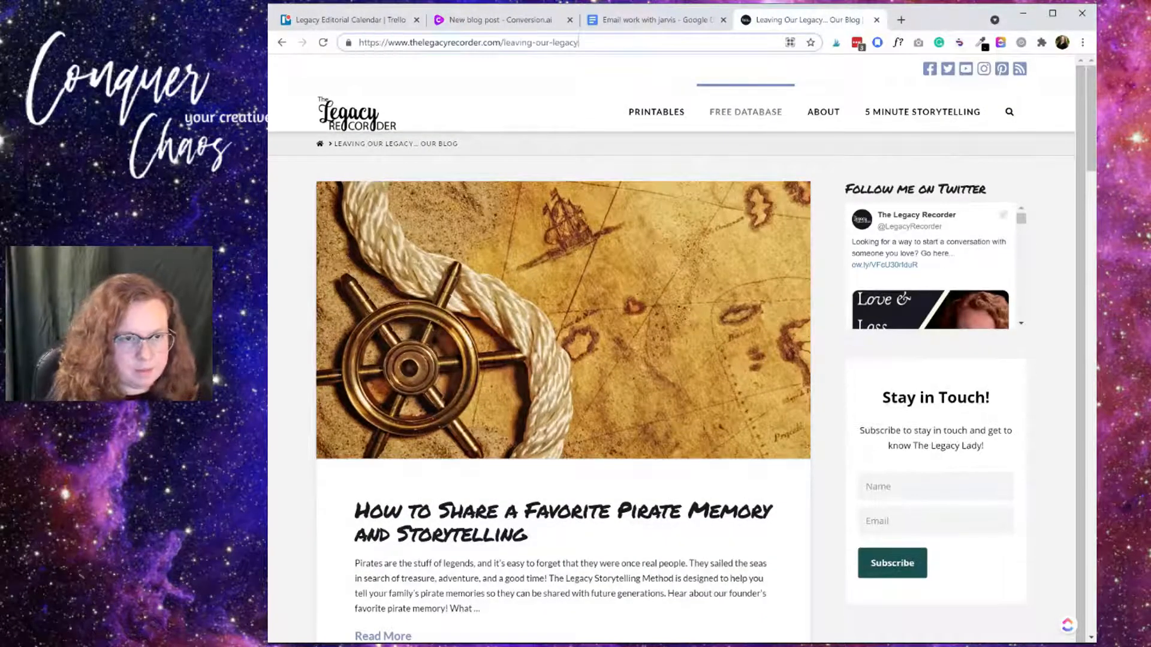
pyautogui.press('BackSpace')
pyautogui.press('BackSpace')
pyautogui.press('BackSpace')
pyautogui.press('BackSpace')
pyautogui.press('BackSpace')
pyautogui.press('BackSpace')
pyautogui.press('BackSpace')
pyautogui.press('BackSpace')
pyautogui.press('BackSpace')
pyautogui.press('BackSpace')
pyautogui.press('BackSpace')
pyautogui.press('BackSpace')
pyautogui.press('BackSpace')
pyautogui.press('BackSpace')
pyautogui.press('BackSpace')
pyautogui.press('BackSpace')
pyautogui.press('BackSpace')
pyautogui.press('BackSpace')
pyautogui.press('BackSpace')
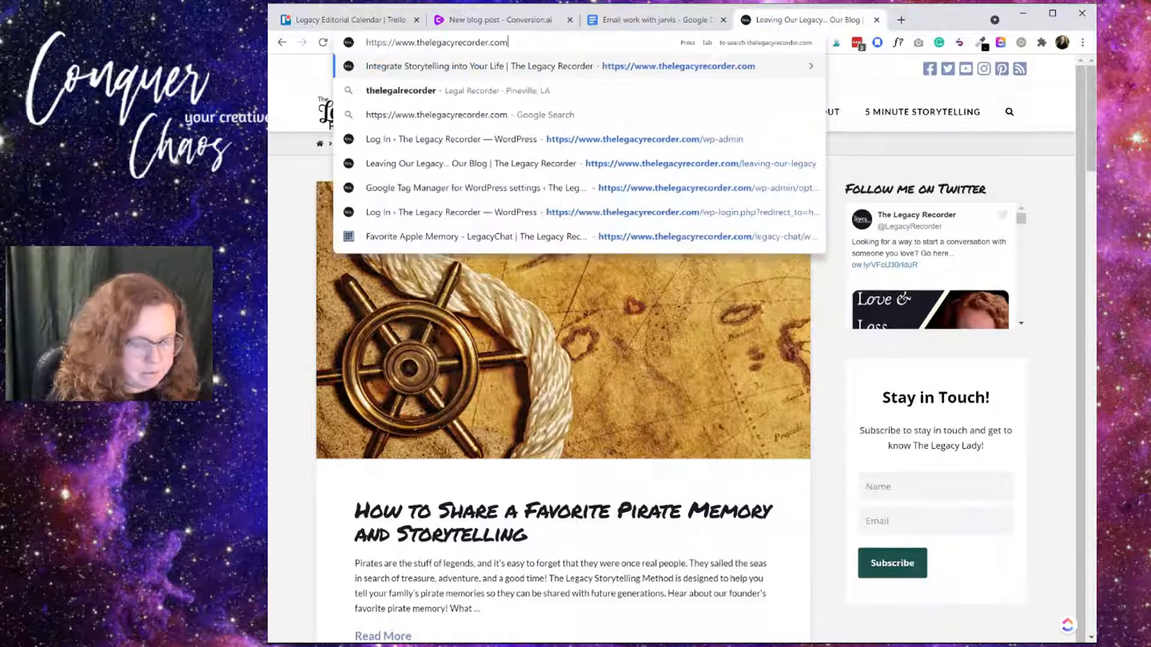
pyautogui.write('/wp-admin')
pyautogui.press('Return')
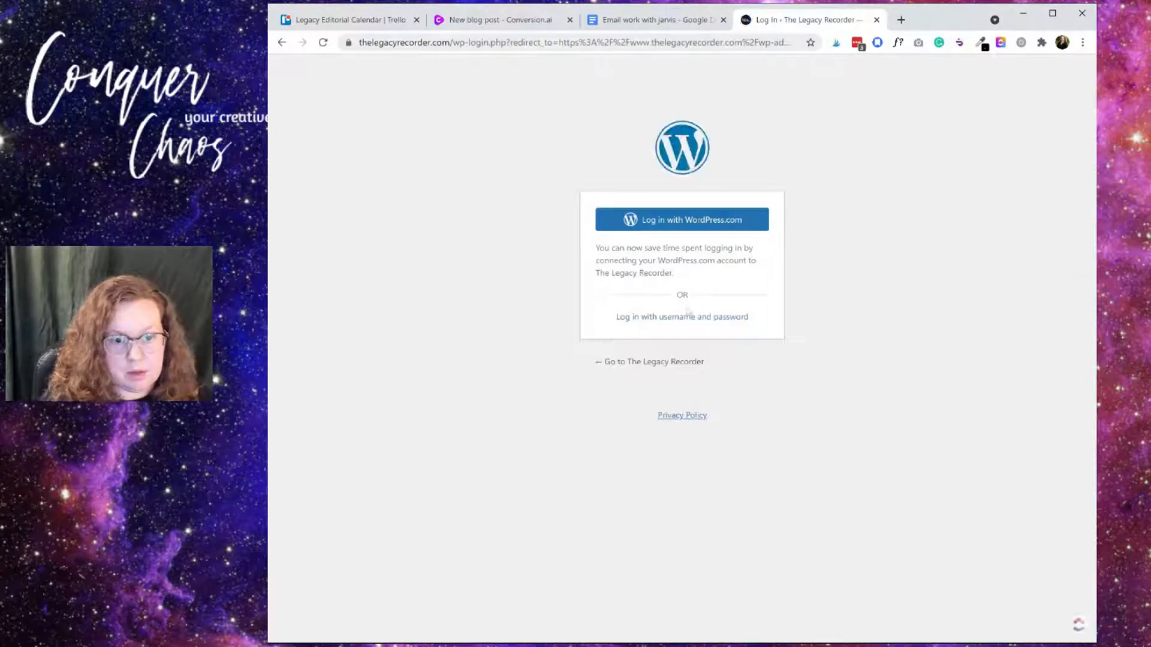
pyautogui.click(705, 317)
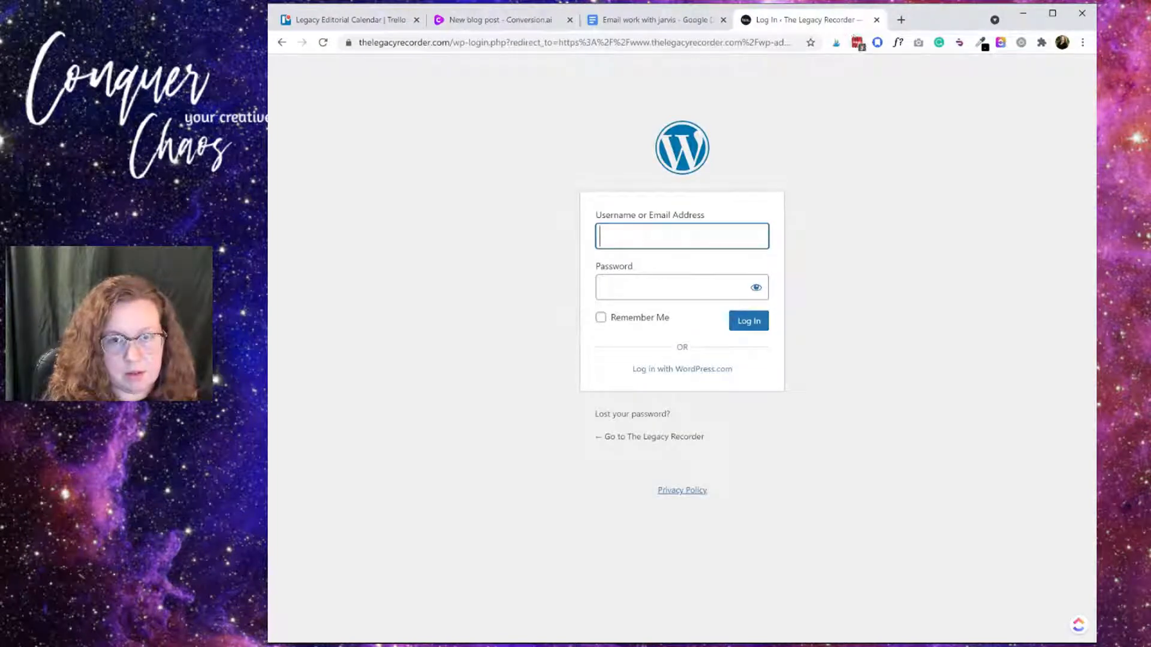
pyautogui.click(876, 20)
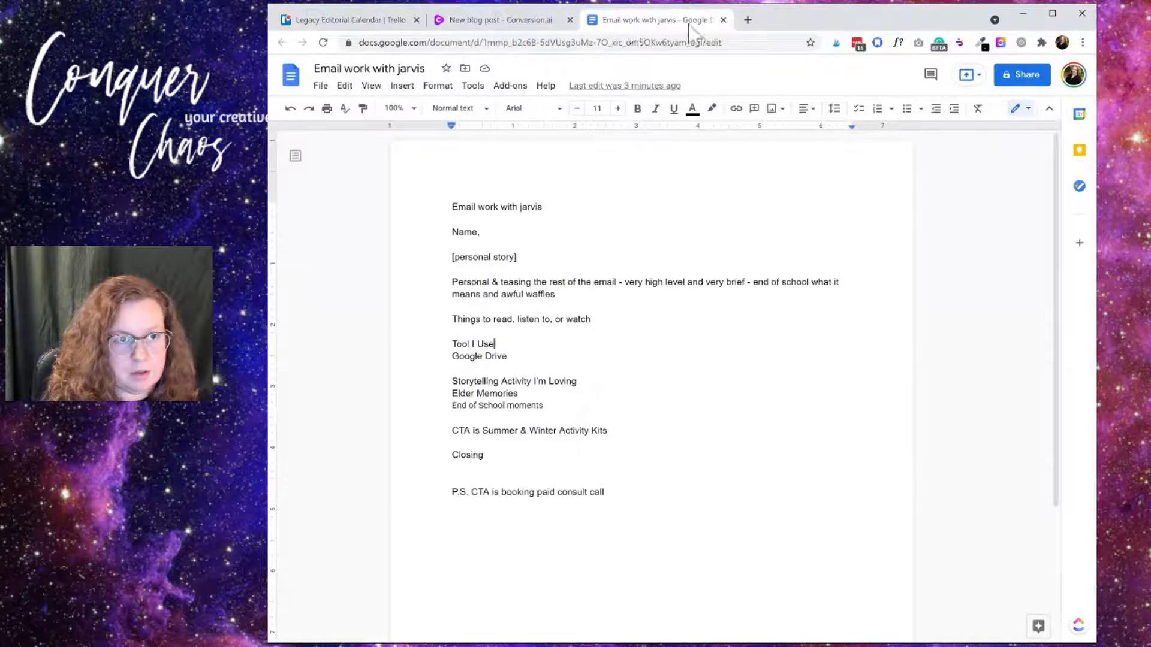
# Try to open the preview of the post "Stories About Waffles, Elders and Heartwarming Moments" from the browser history, and close it
pyautogui.click(748, 21)
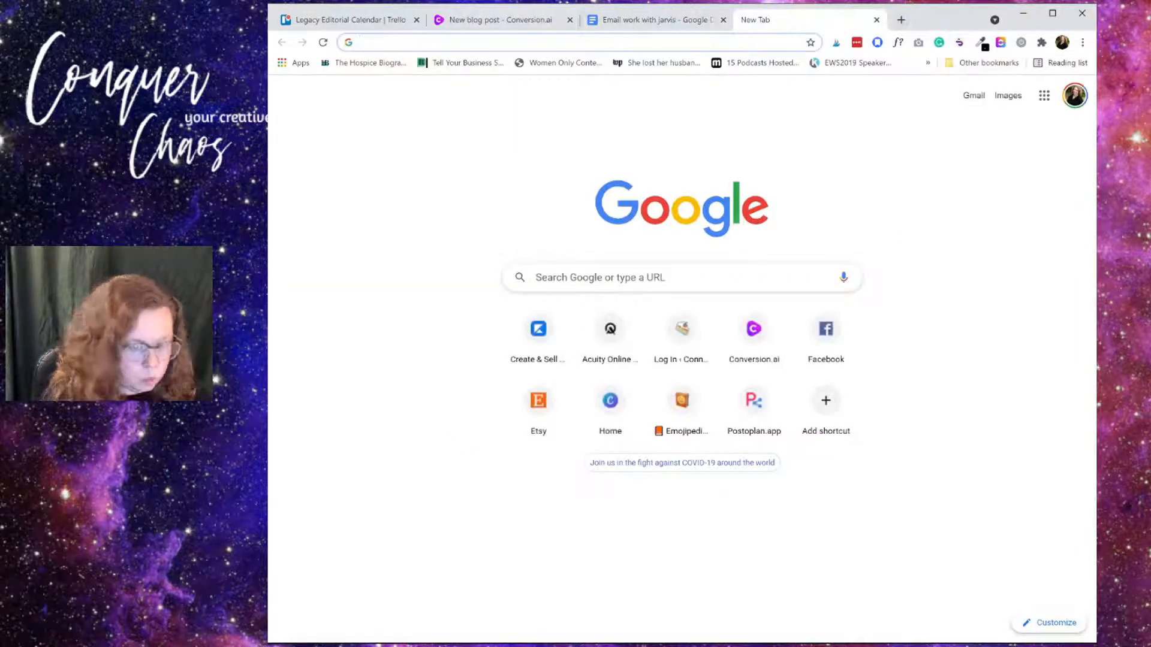
pyautogui.write('waffles incaffeinated')
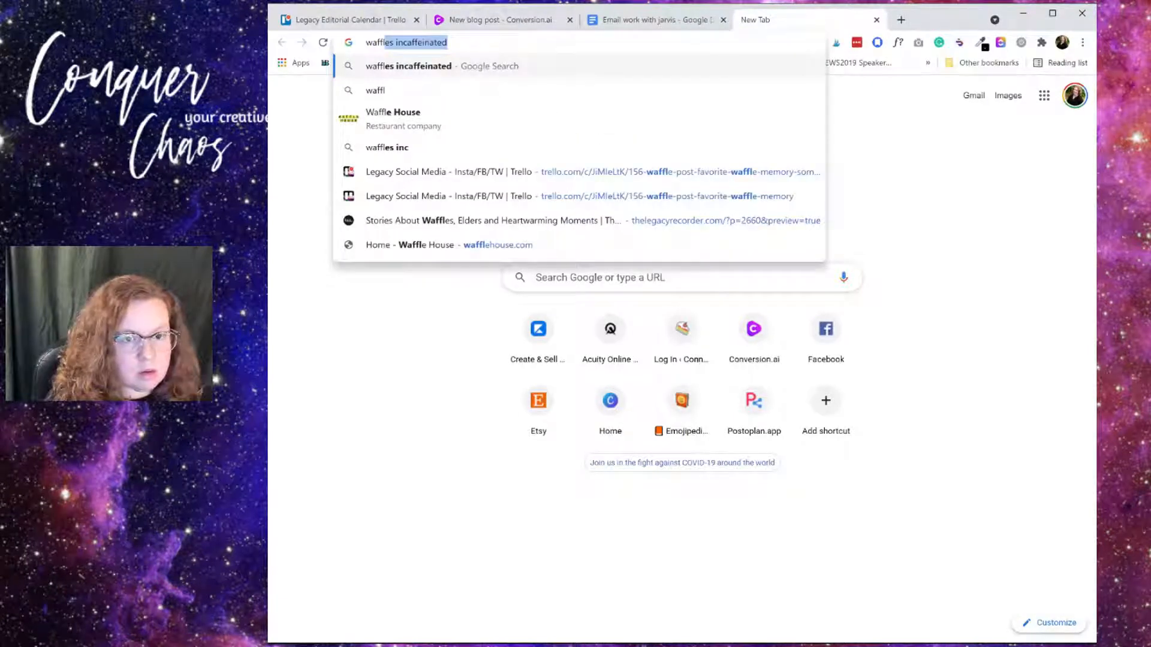
pyautogui.press('Down')
pyautogui.press('Down')
pyautogui.press('Down')
pyautogui.press('Down')
pyautogui.press('Down')
pyautogui.press('Down')
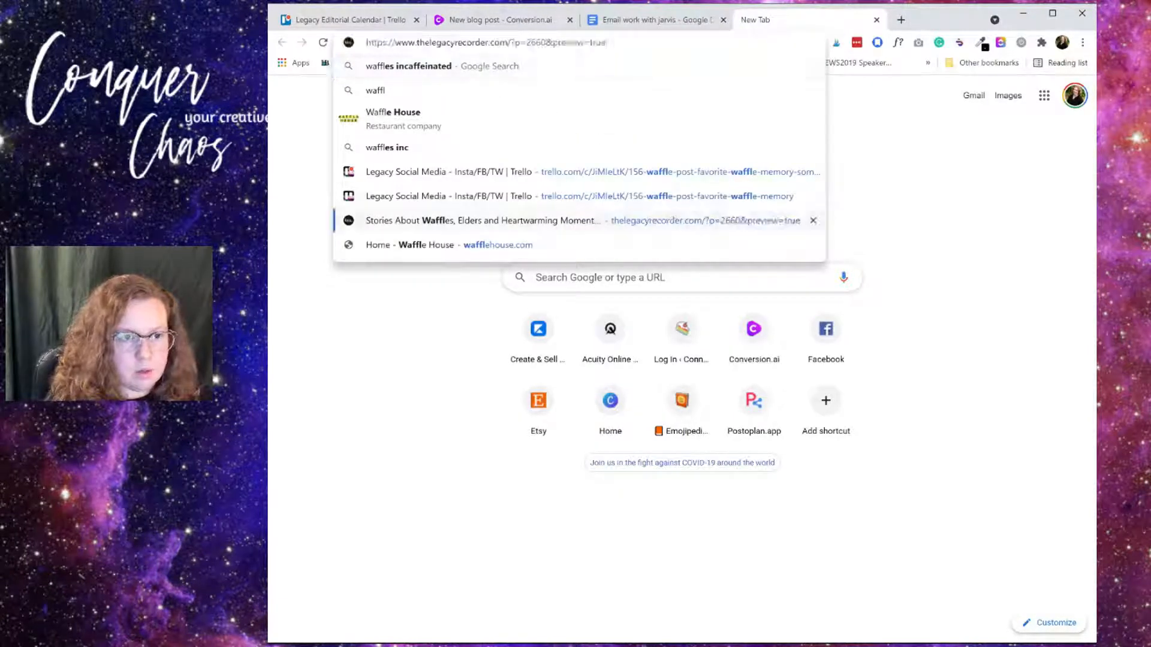
pyautogui.press('Return')
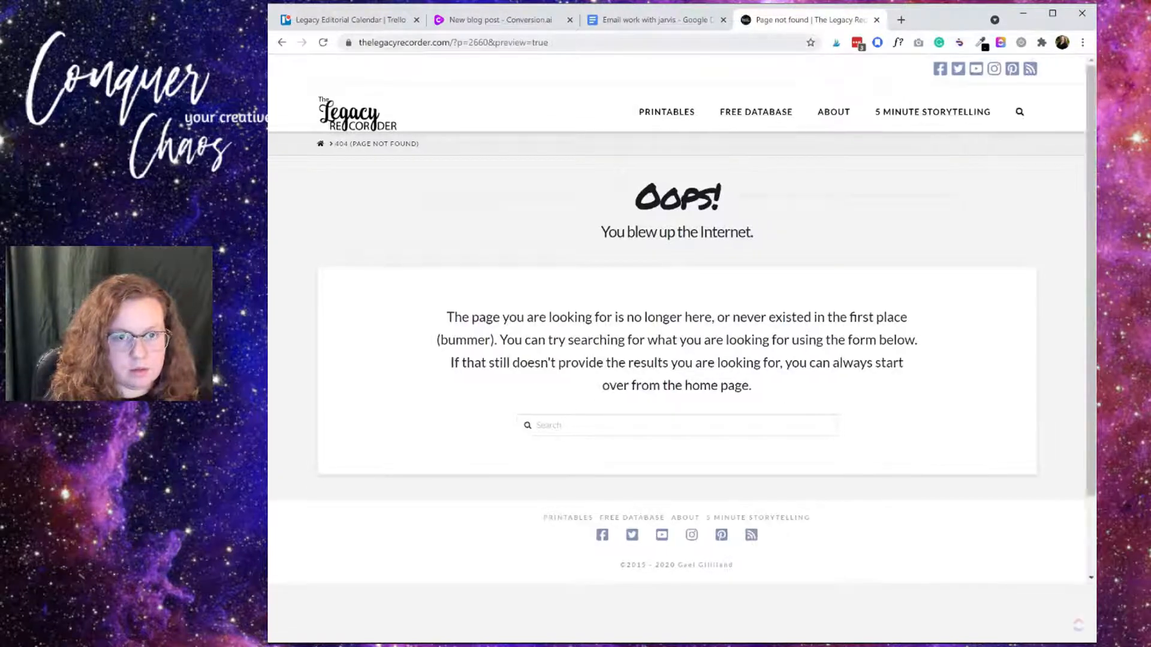
pyautogui.click(877, 19)
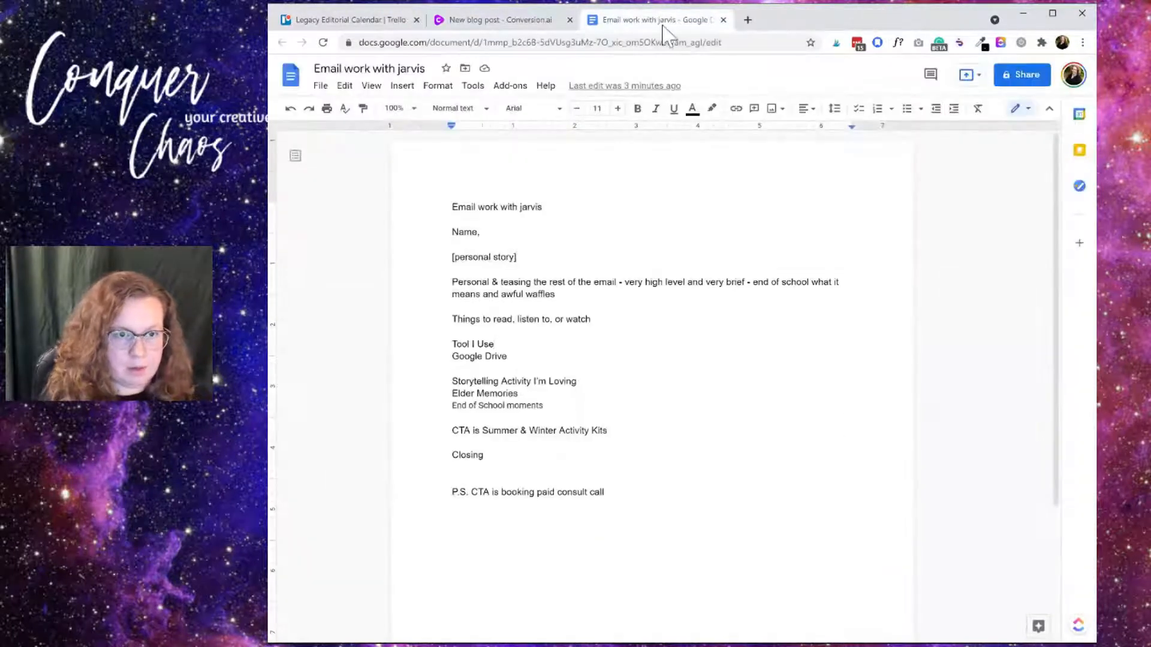
# Open Google Drive in a new browser tab to look over the My Drive folders, and close it
pyautogui.click(748, 20)
pyautogui.write('g')
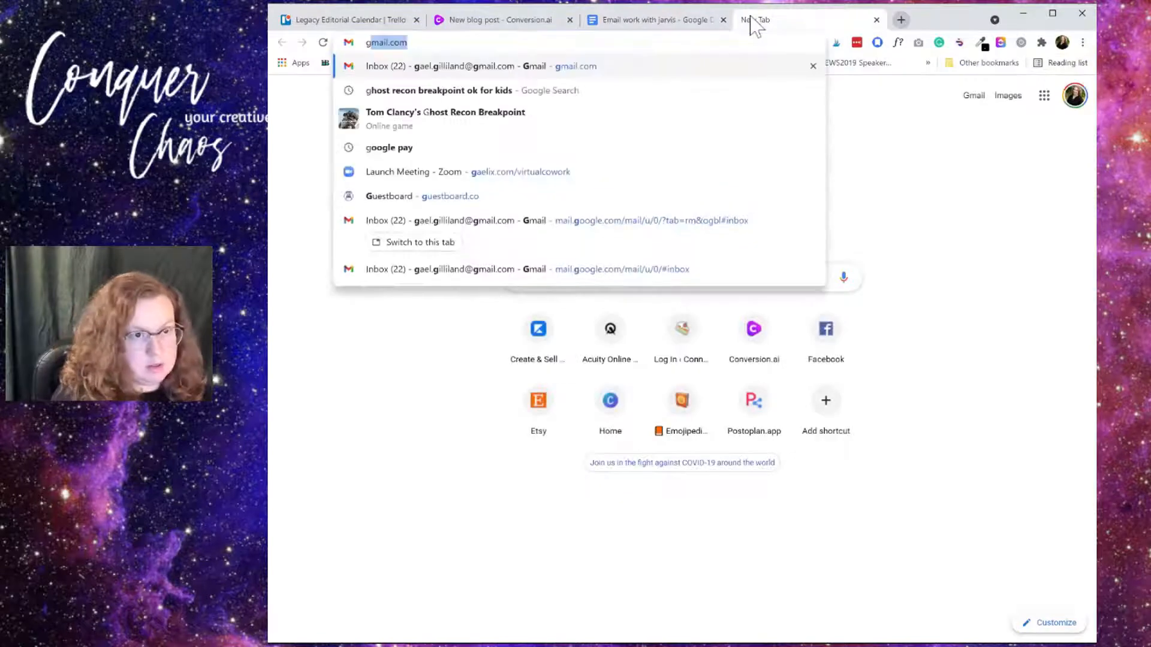
pyautogui.click(750, 19)
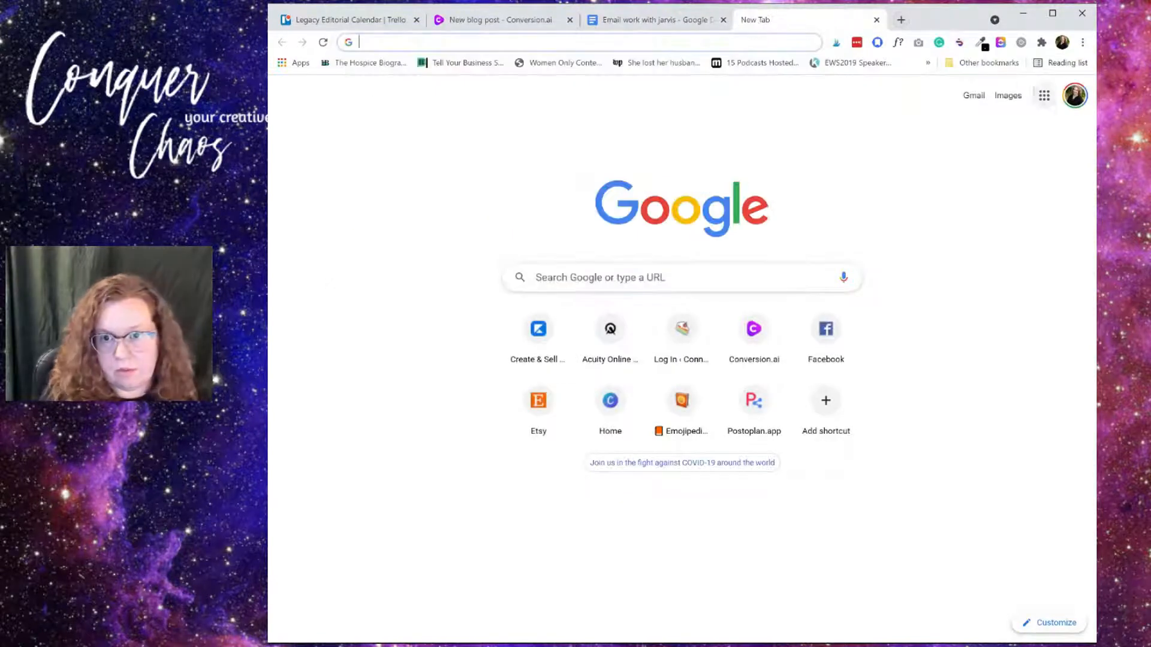
pyautogui.click(1045, 96)
pyautogui.click(926, 282)
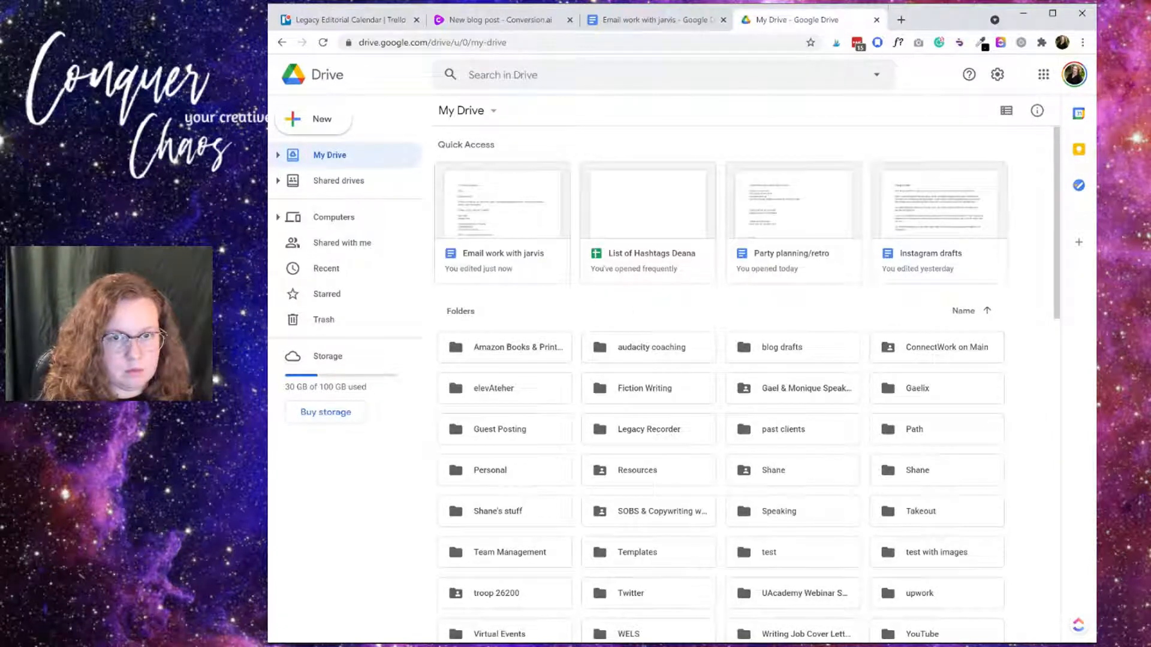
pyautogui.click(877, 20)
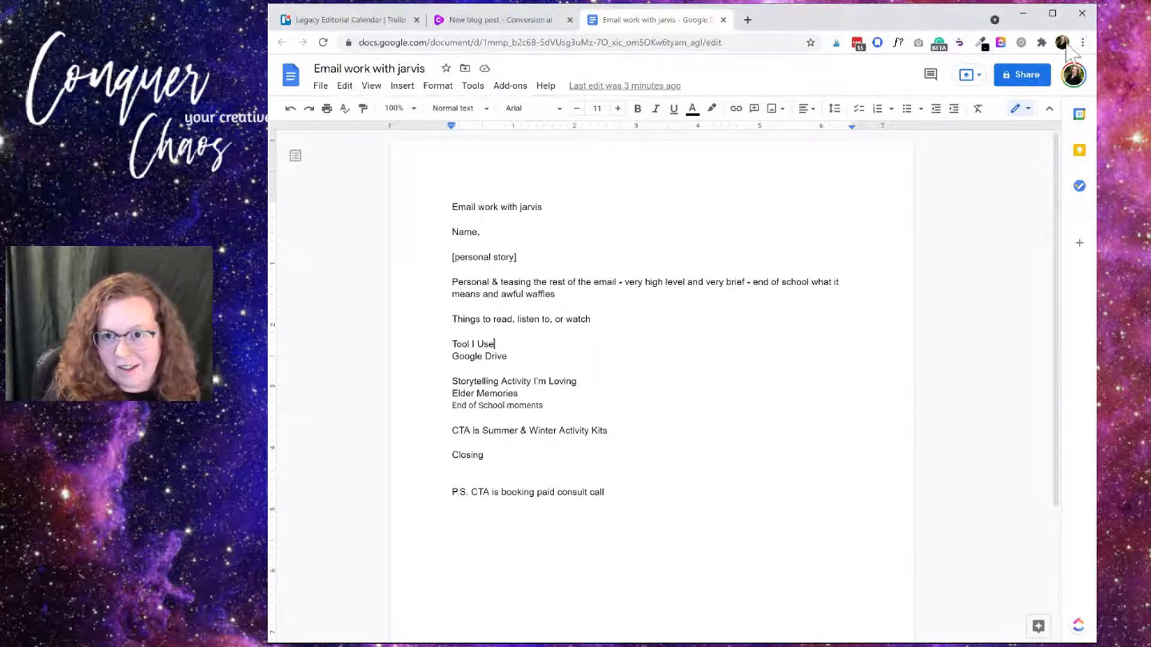
pyautogui.click(748, 20)
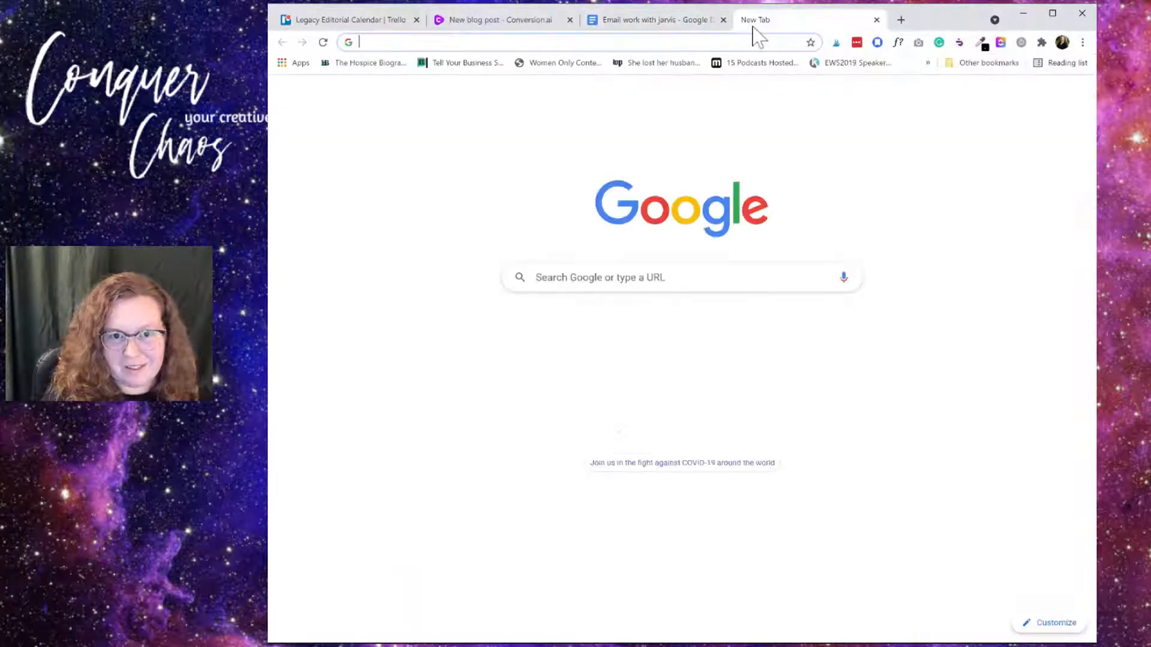
pyautogui.hotkey('ctrl', 'w')
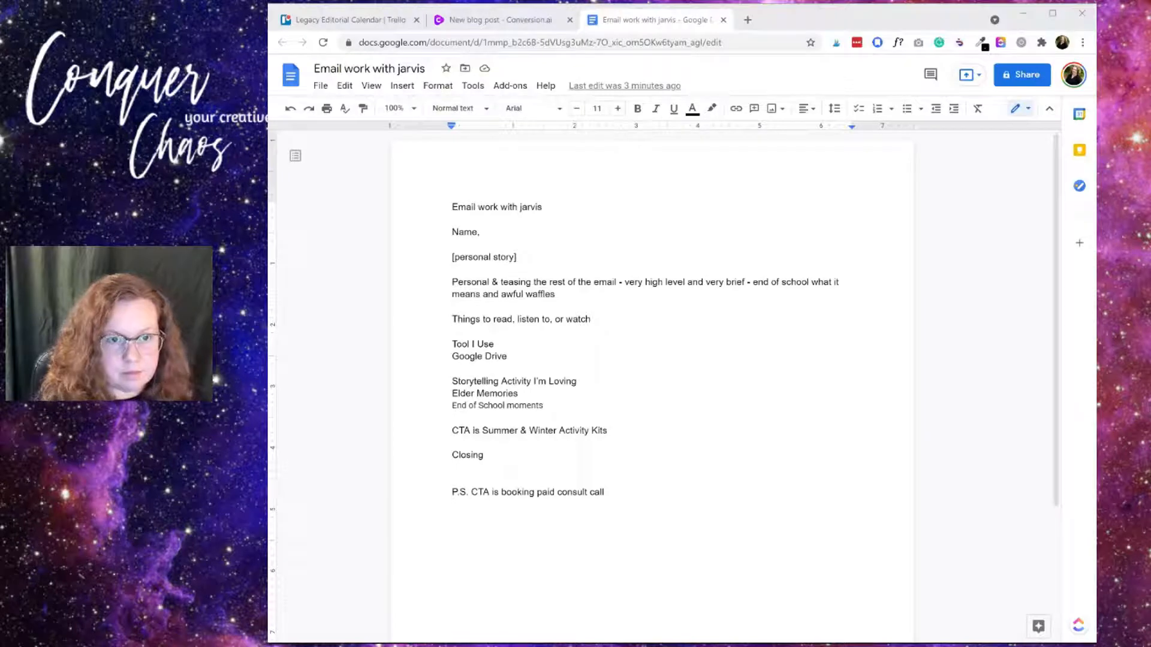
# Open the Week 21 Favorite Elder Memory document in a new browser tab and copy the first paragraph under "Getting Back to Real Story"
pyautogui.moveTo(721, 26); pyautogui.dragTo(807, 30)
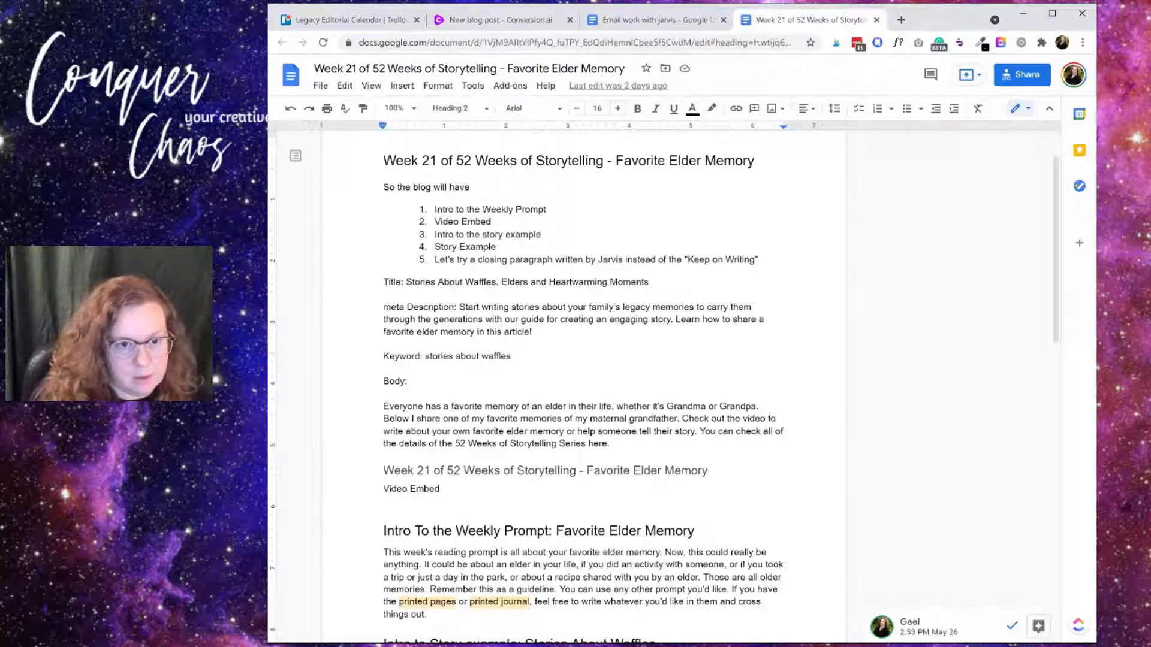
pyautogui.scroll(-2, 585, 390)
pyautogui.scroll(-2, 584, 384)
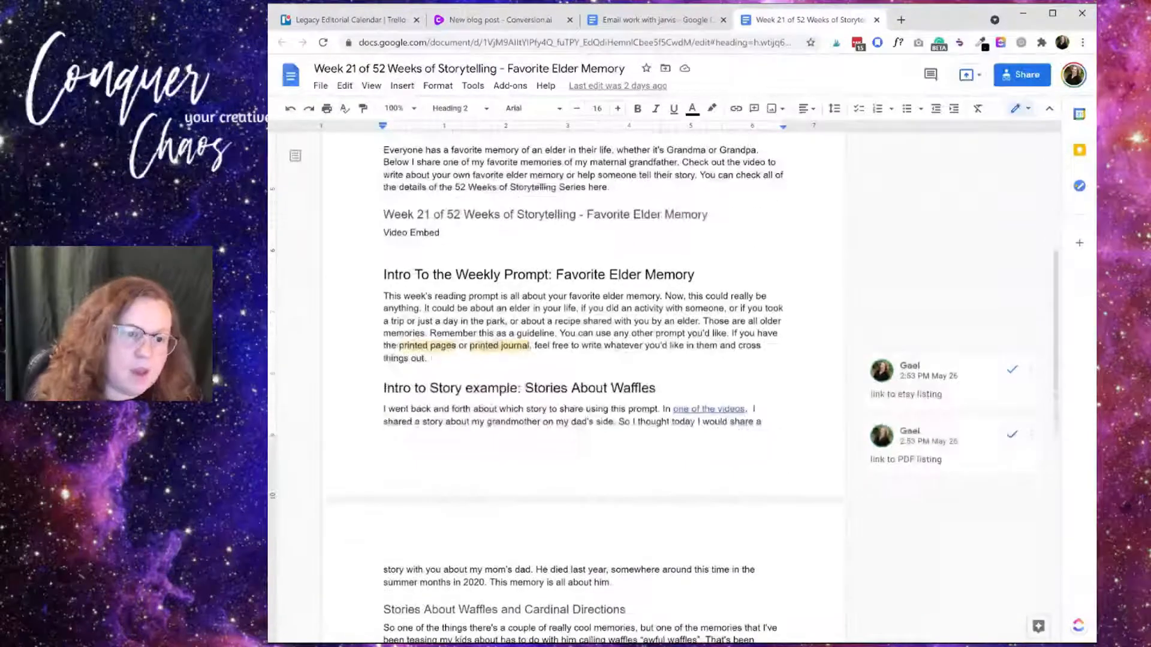
pyautogui.scroll(-8, 585, 389)
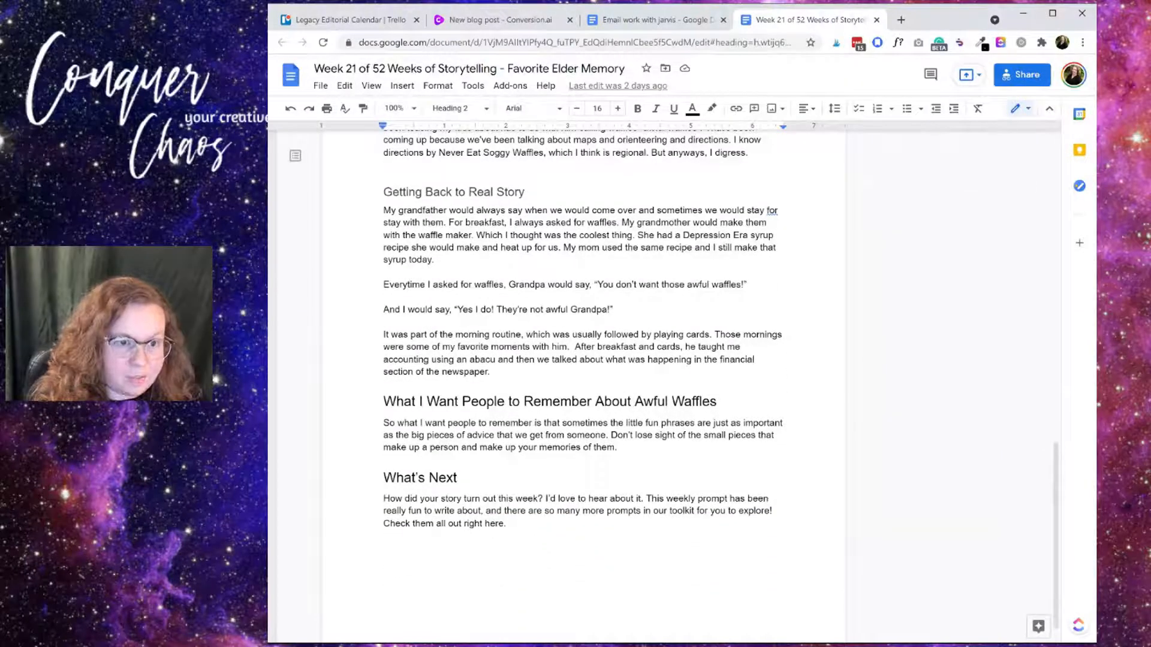
pyautogui.moveTo(384, 210); pyautogui.dragTo(440, 259)
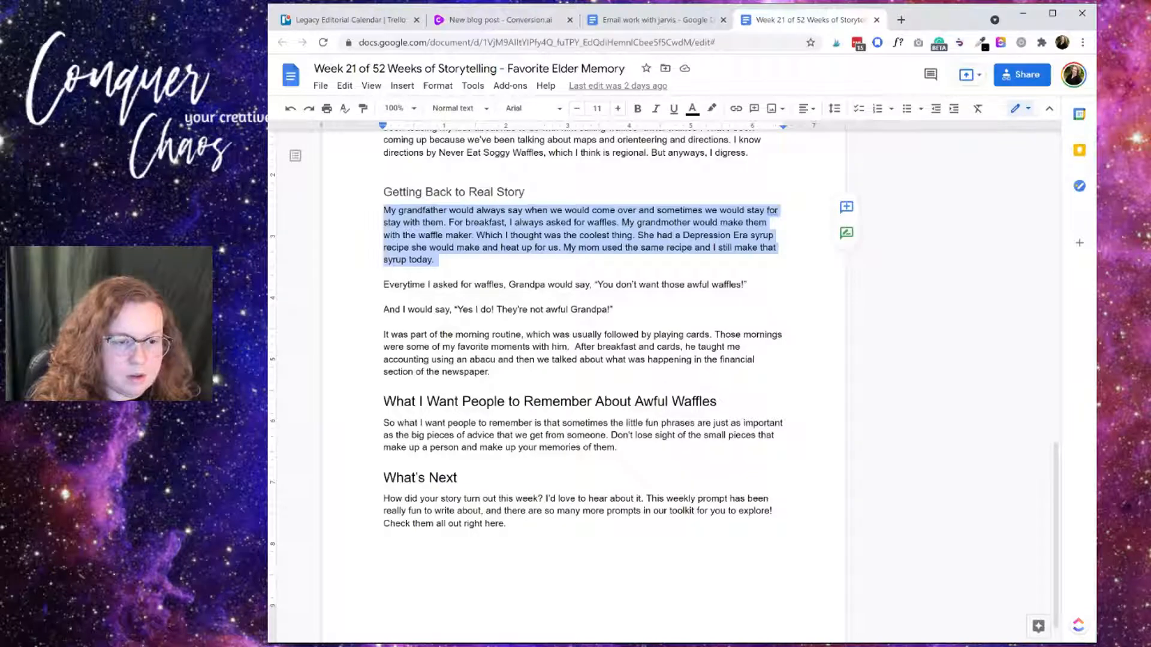
pyautogui.rightClick(433, 231)
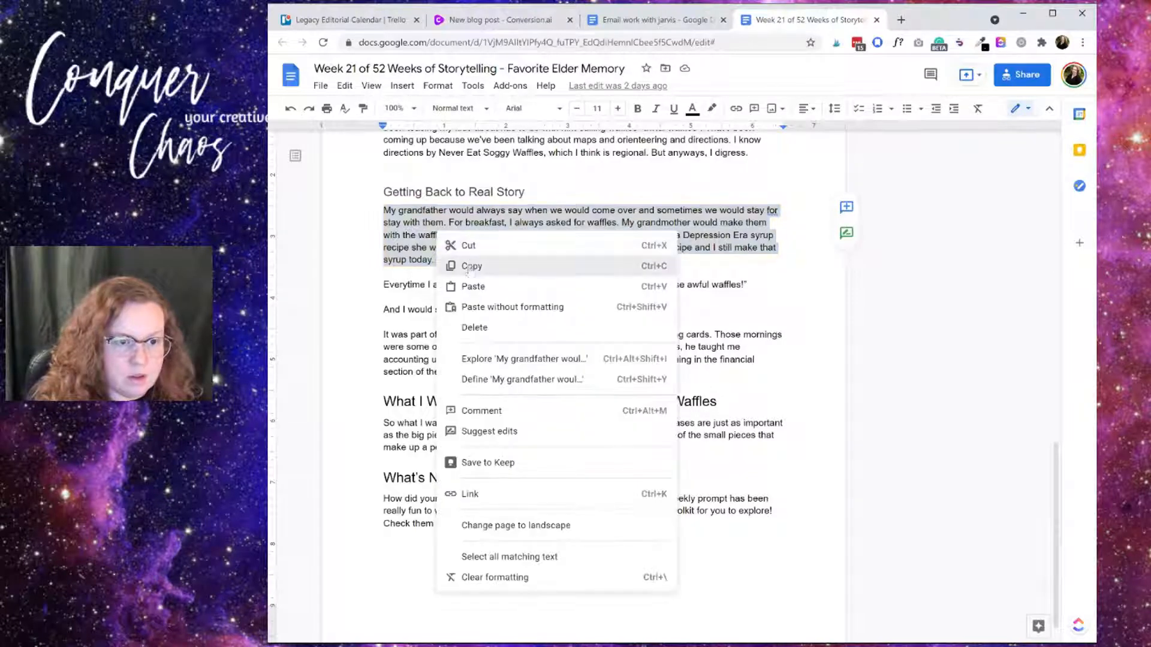
pyautogui.click(470, 265)
# Switch to Conversion.ai, use the copied grandfather paragraph as the intro without its trailing blank line, and open the editor
pyautogui.click(524, 22)
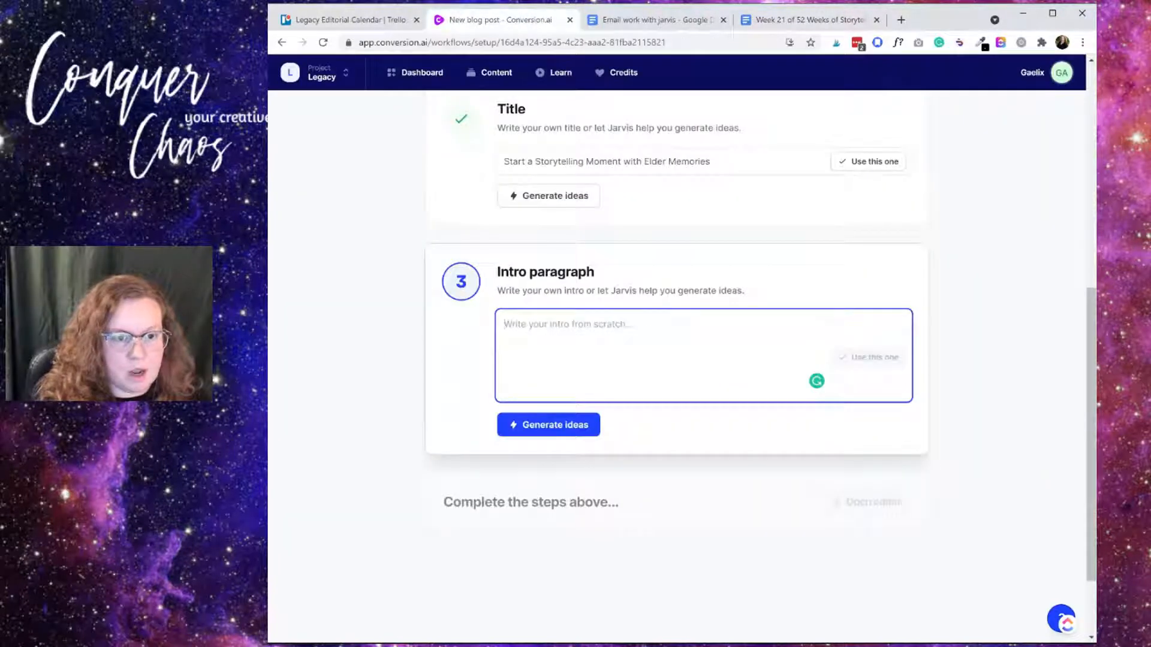
pyautogui.hotkey('ctrl', 'v')
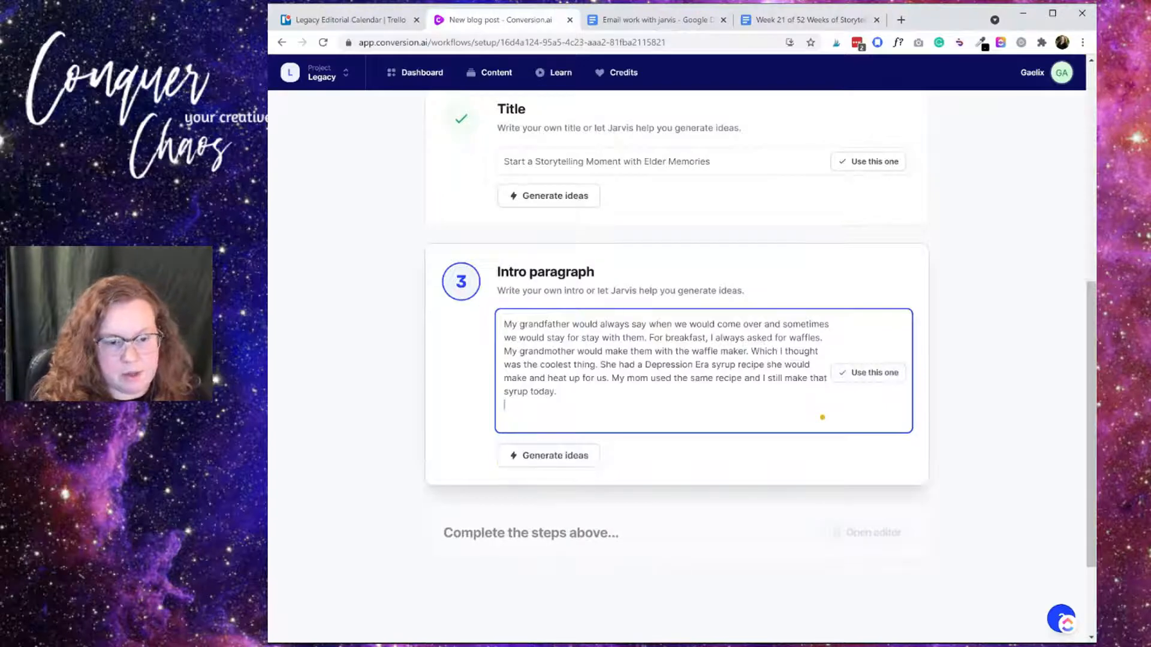
pyautogui.press('BackSpace')
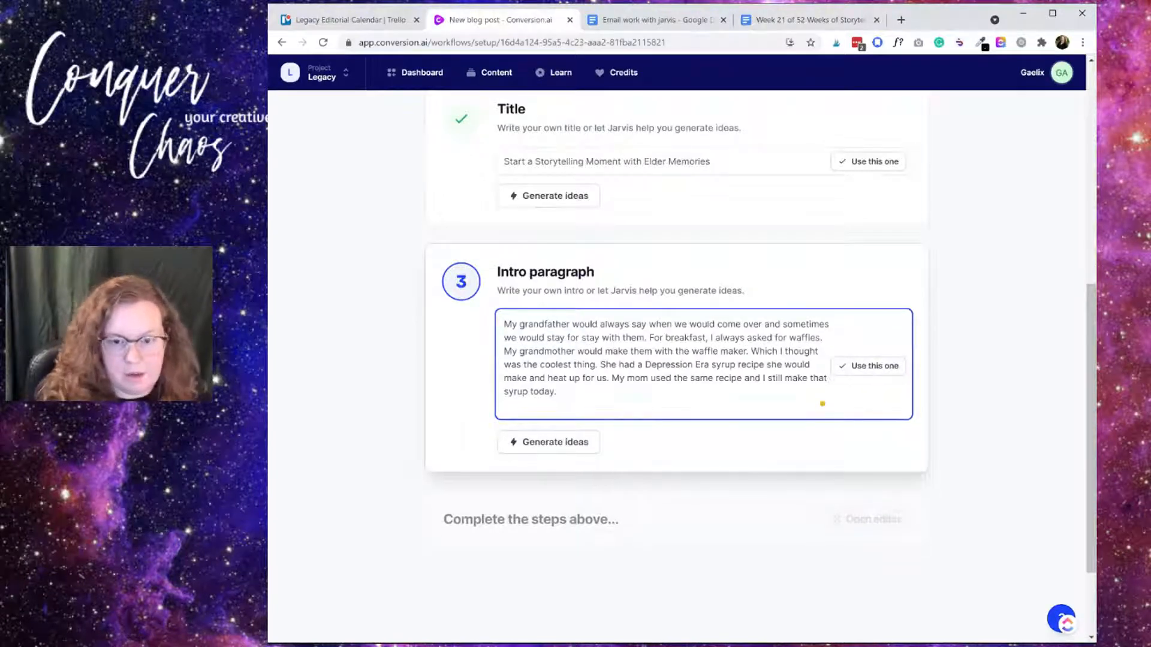
pyautogui.click(899, 370)
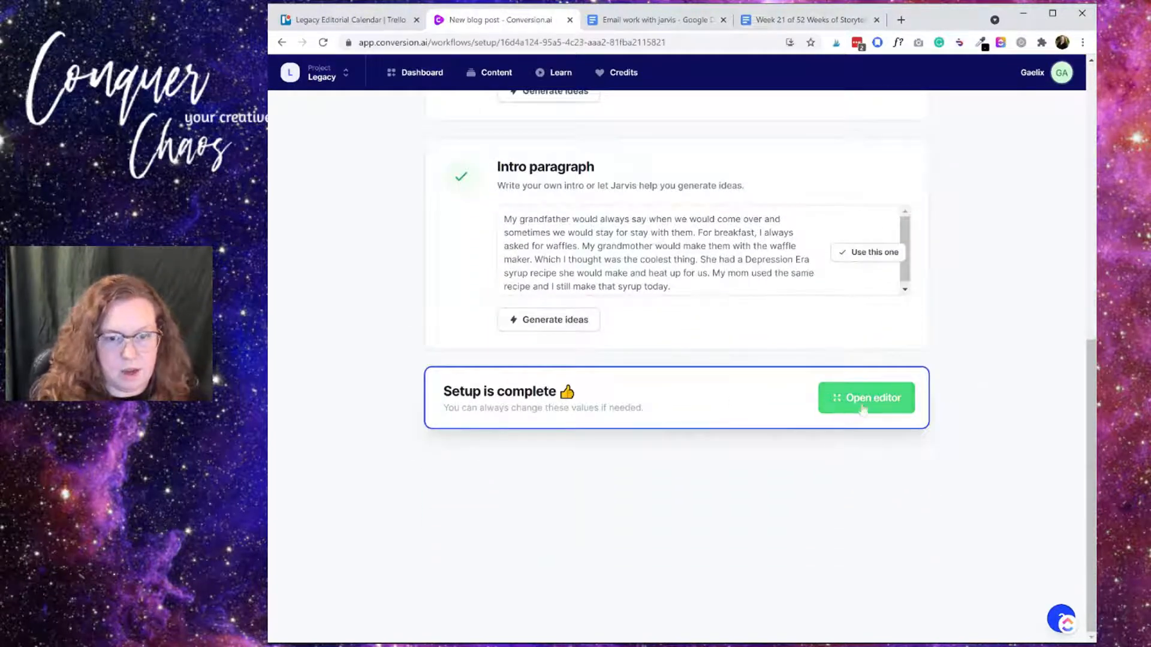
pyautogui.click(850, 410)
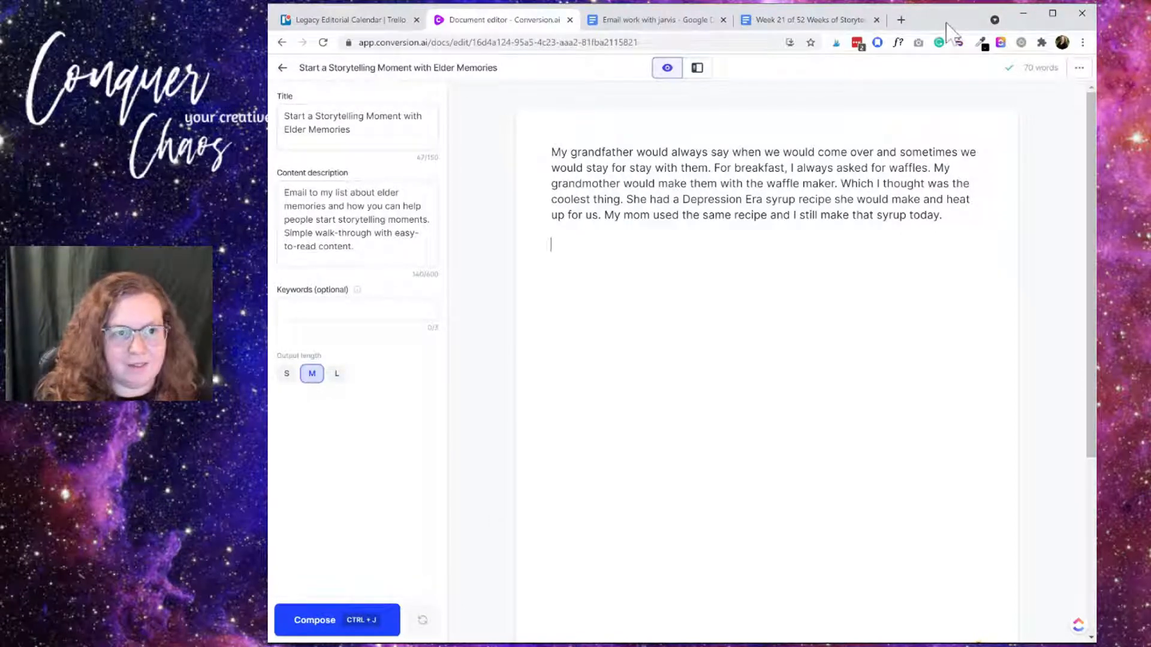
# Have Jarvis compose a medium-length continuation below the intro, and delete the generated paragraph with its extra blank lines
pyautogui.click(551, 244)
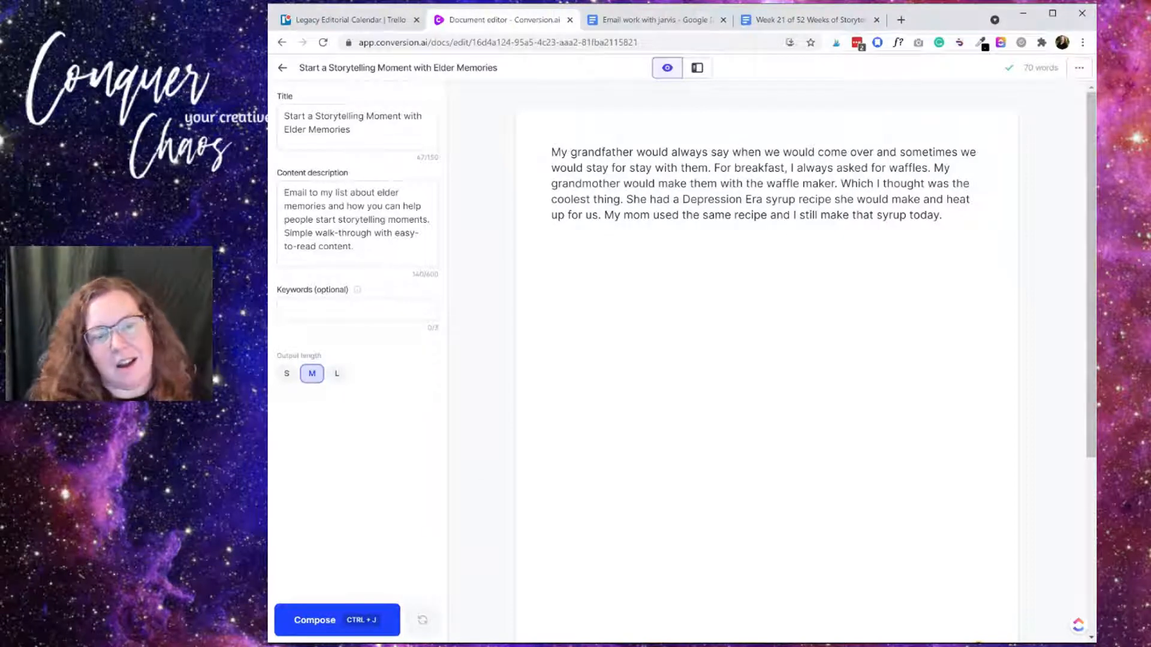
pyautogui.click(336, 622)
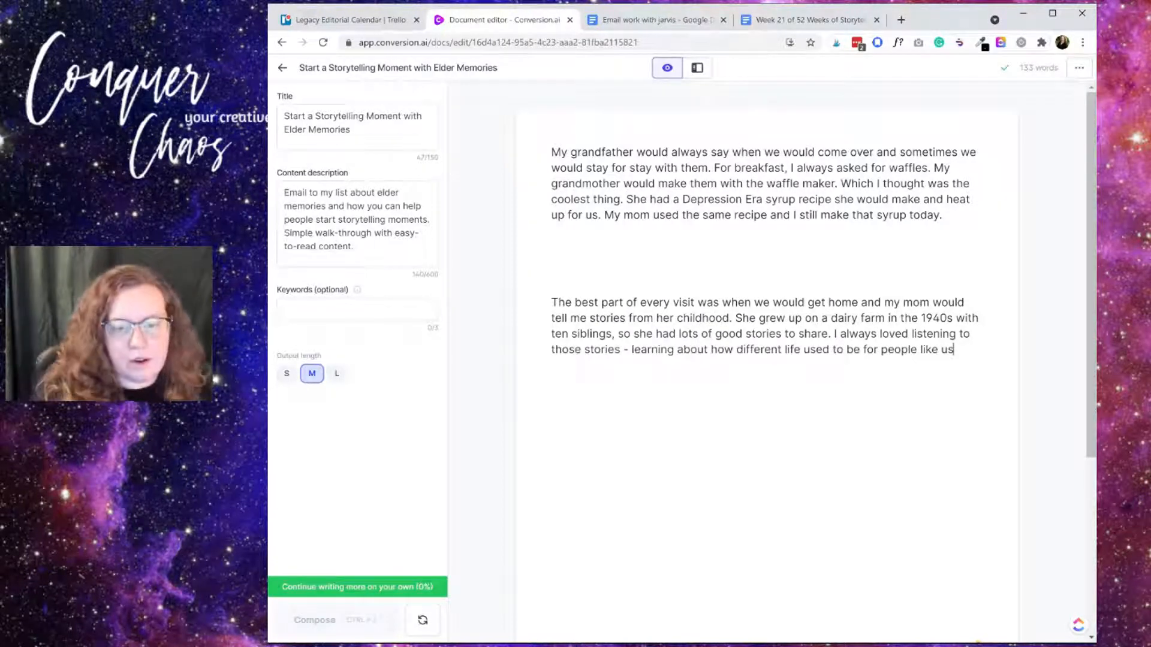
pyautogui.click(971, 334)
pyautogui.moveTo(954, 349); pyautogui.dragTo(495, 309)
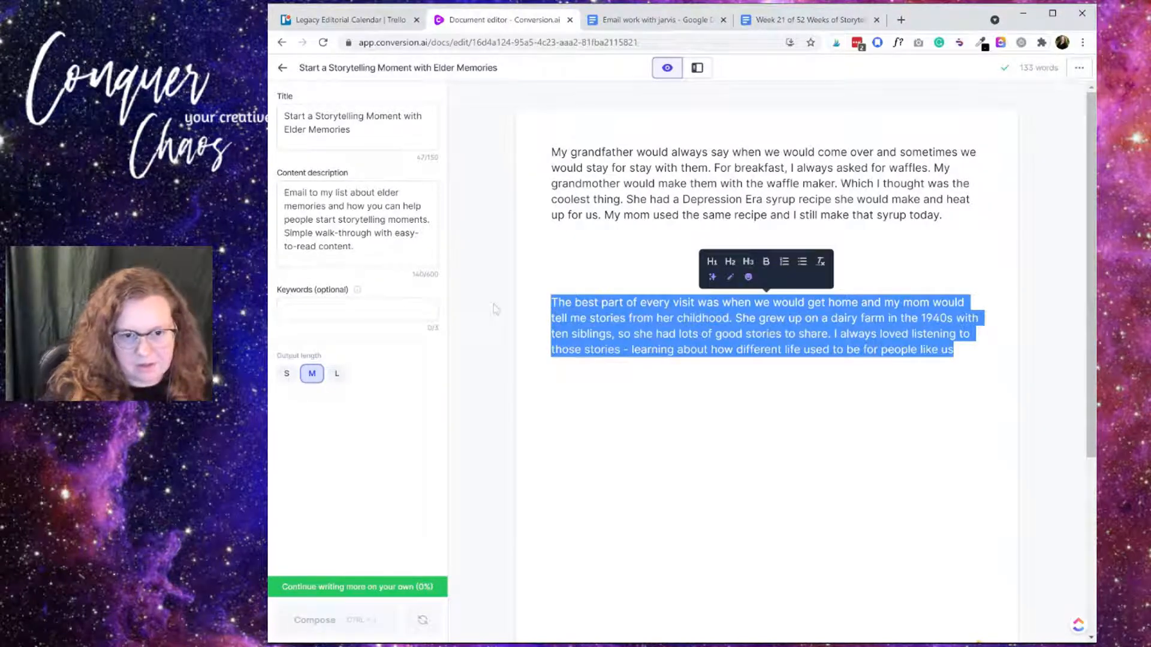
pyautogui.press('BackSpace')
pyautogui.press('BackSpace')
pyautogui.press('BackSpace')
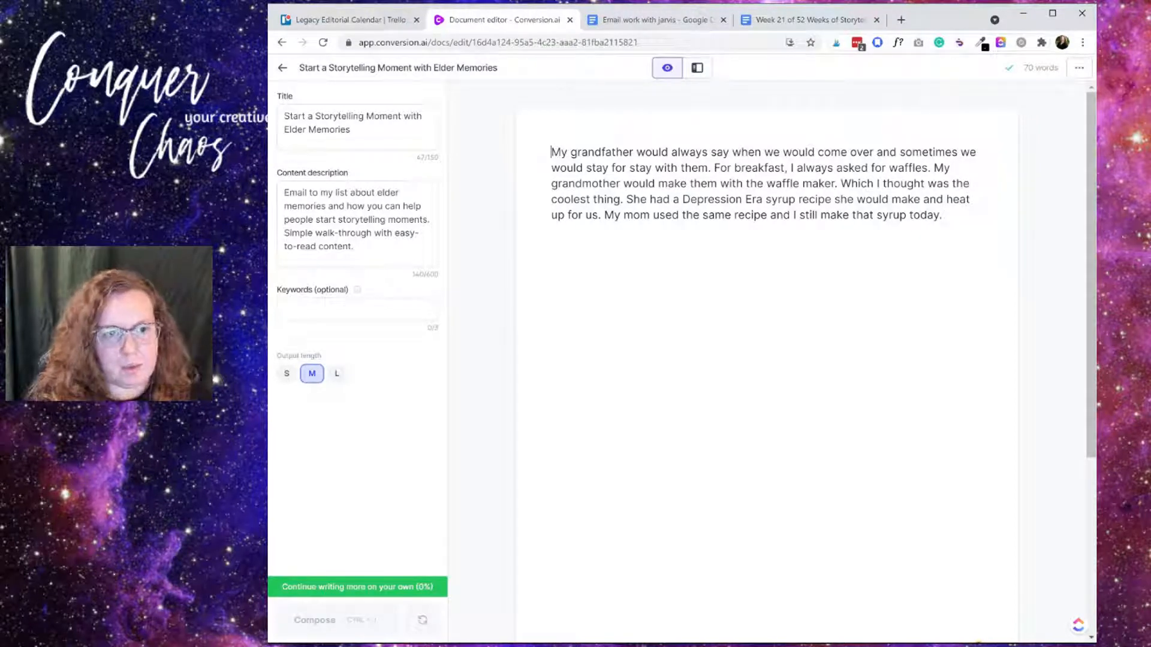
# Generate rewrites of the grandfather intro paragraph with the Content improver template, using the tone of voice "funny"
pyautogui.hotkey('ctrl', 'a')
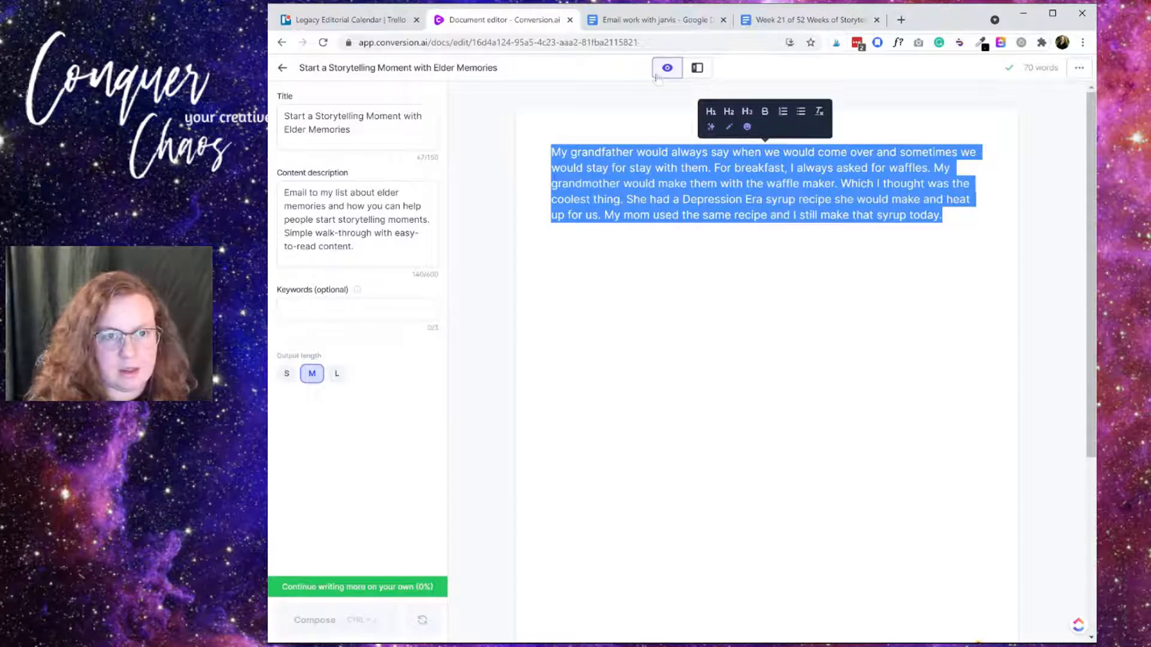
pyautogui.click(697, 69)
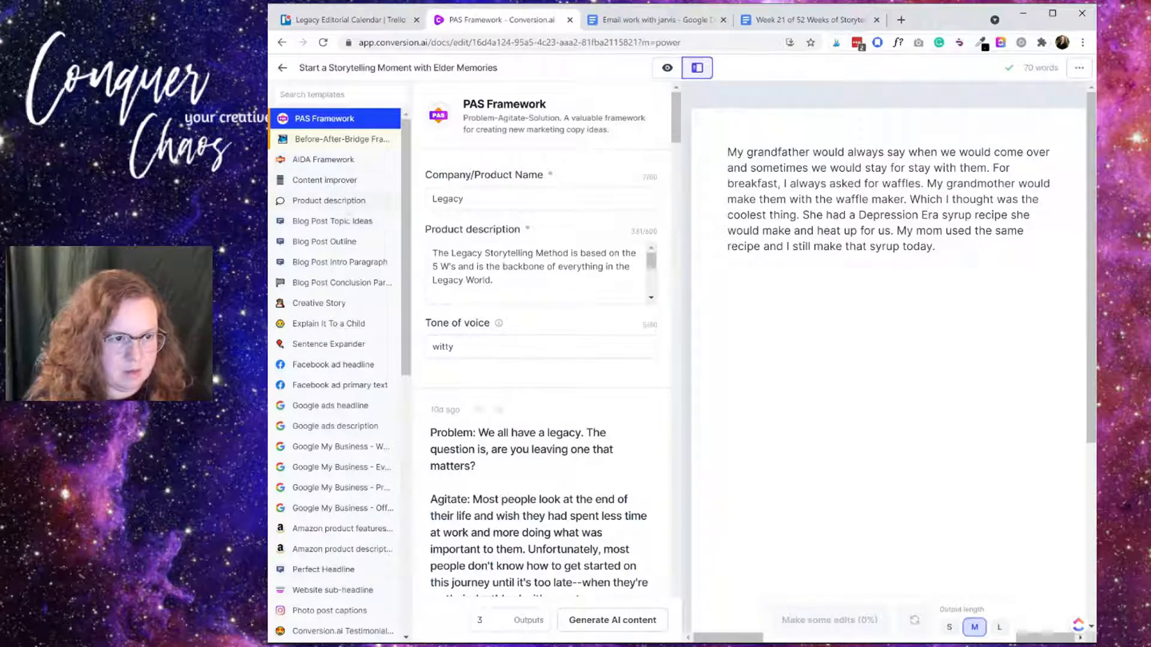
pyautogui.click(351, 181)
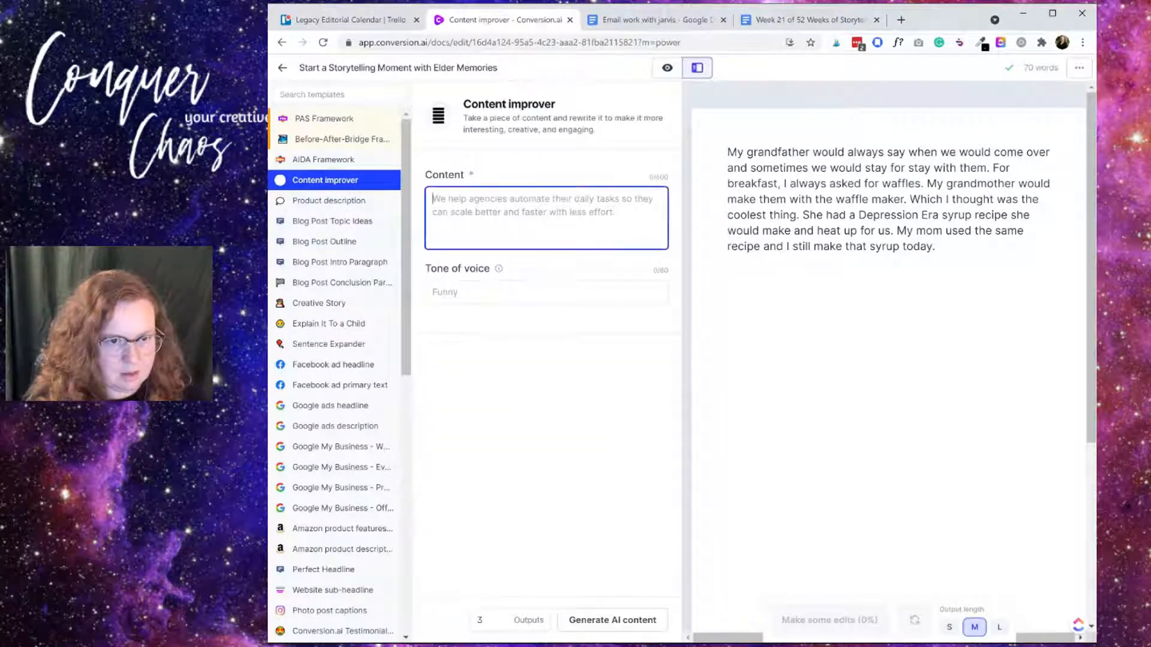
pyautogui.hotkey('ctrl', 'v')
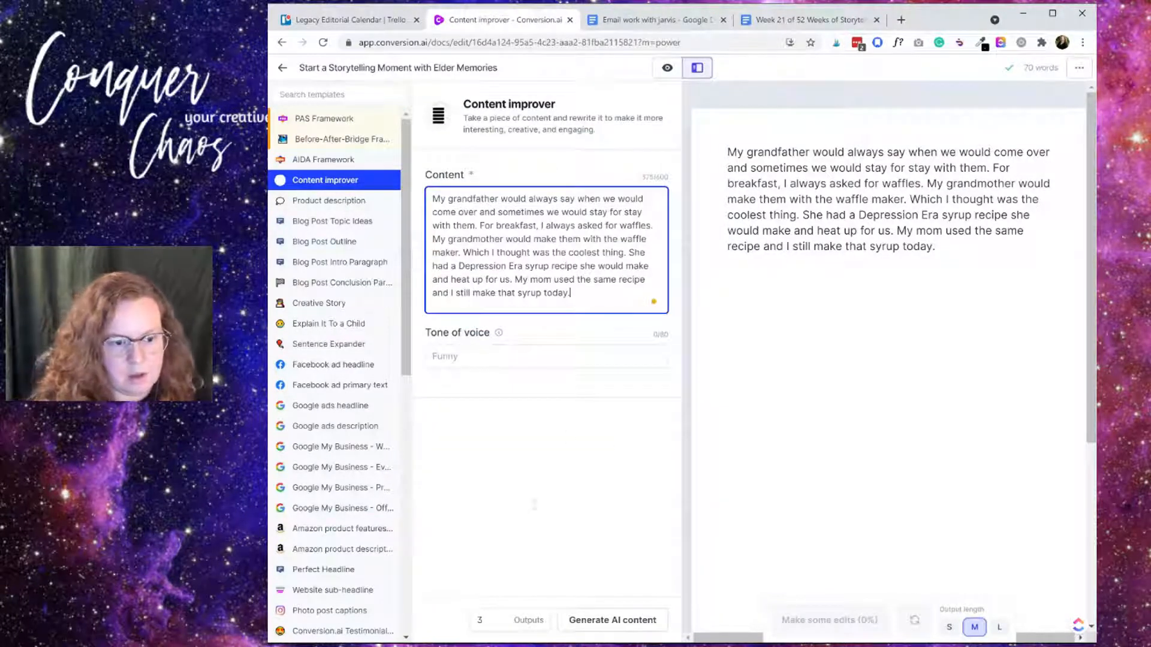
pyautogui.press('Tab')
pyautogui.write('fun')
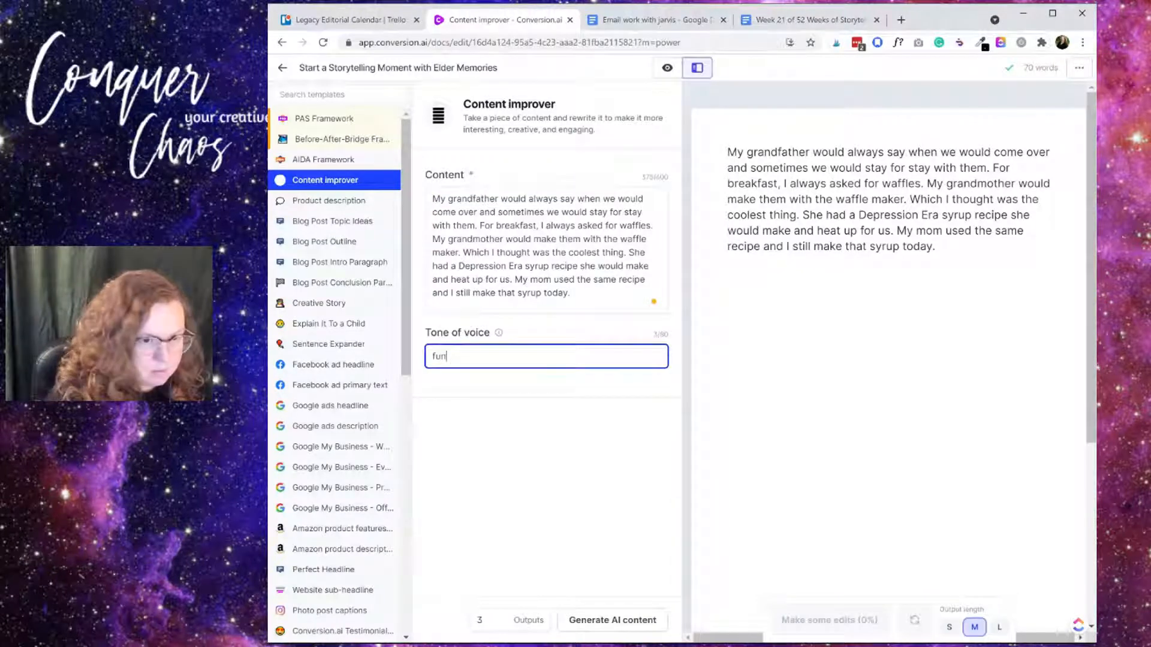
pyautogui.write('ny')
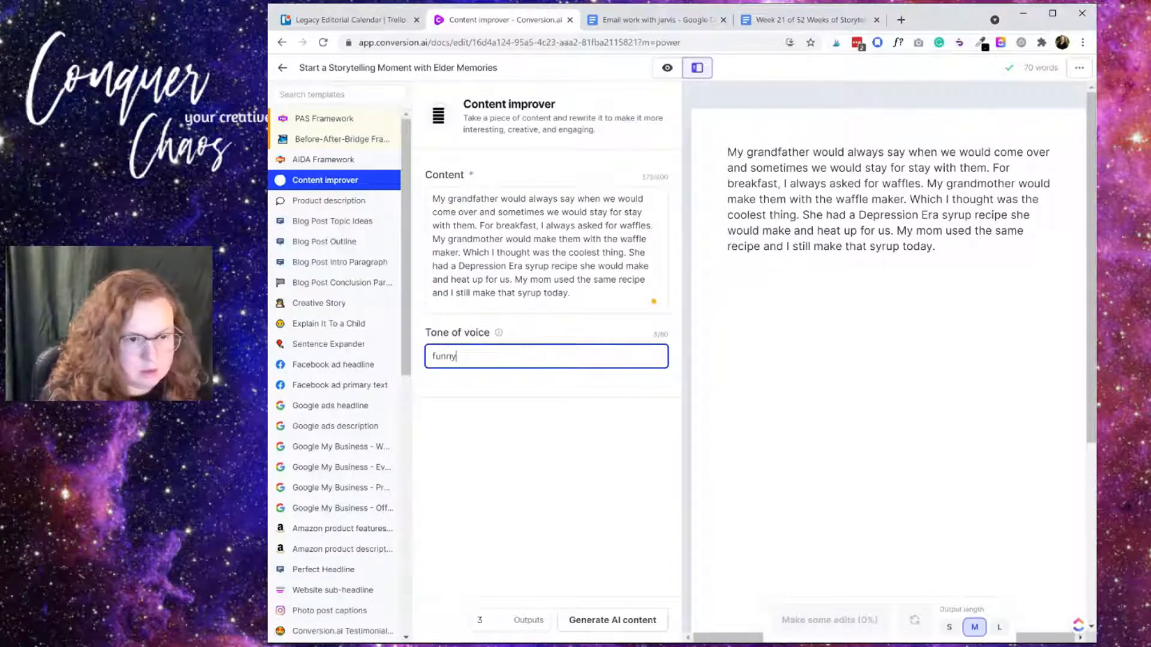
pyautogui.click(634, 626)
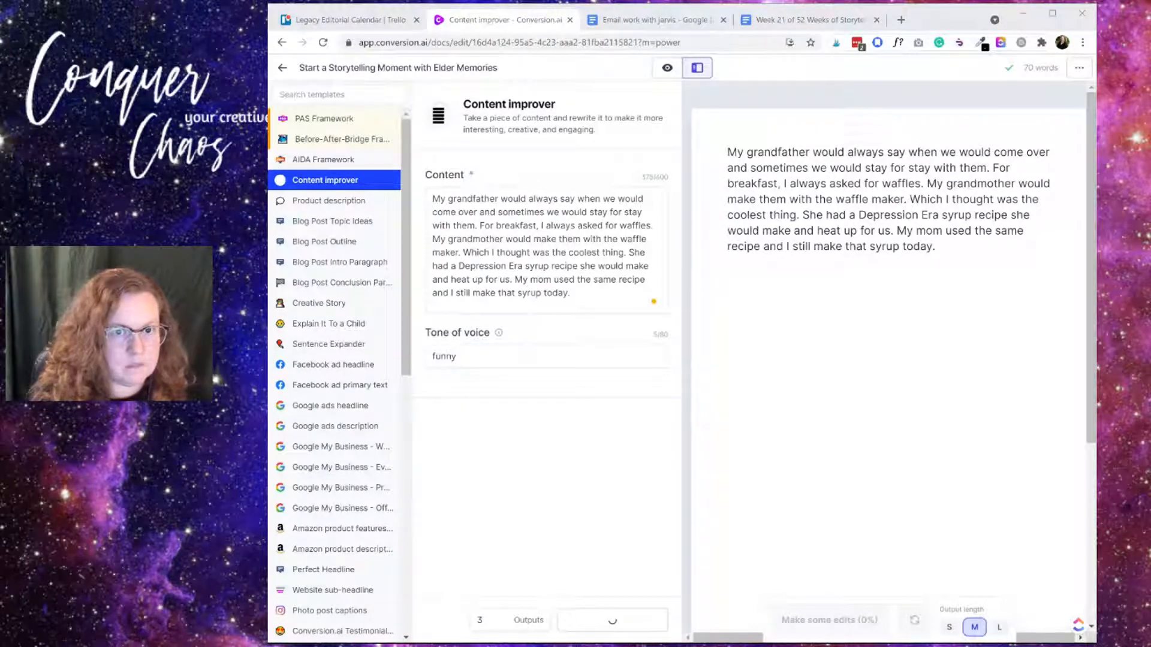
# Add the opening line "Name, do you have a favorite memory about a breakfast food?" above the grandfather paragraph
pyautogui.click(728, 152)
pyautogui.press('Return')
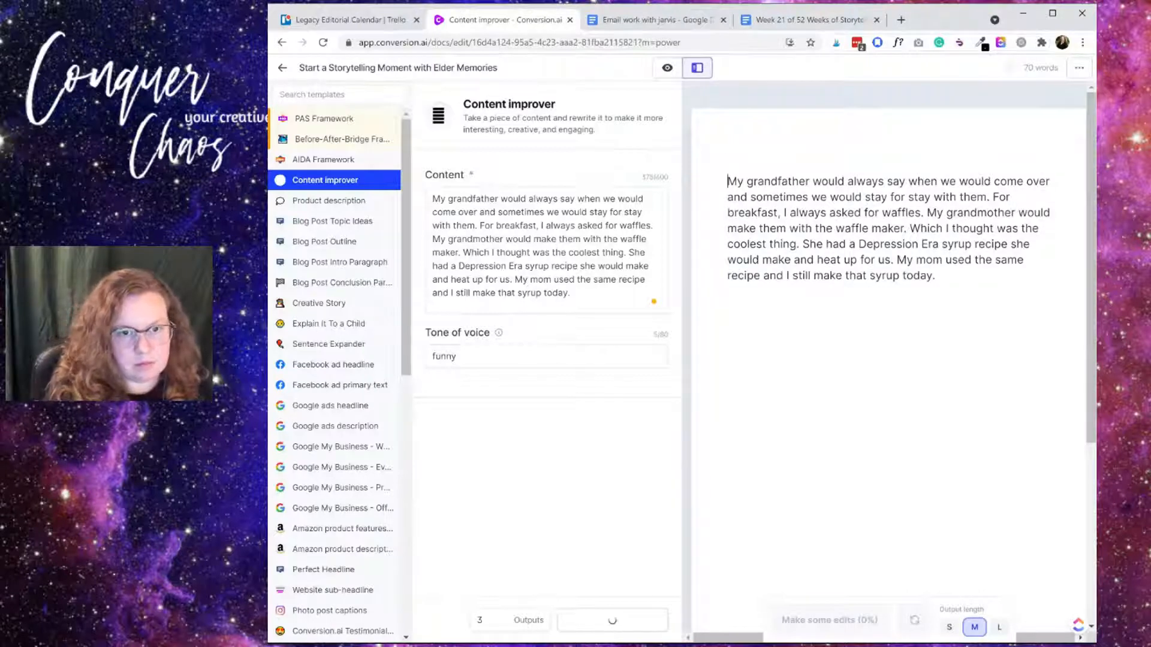
pyautogui.write('Hi')
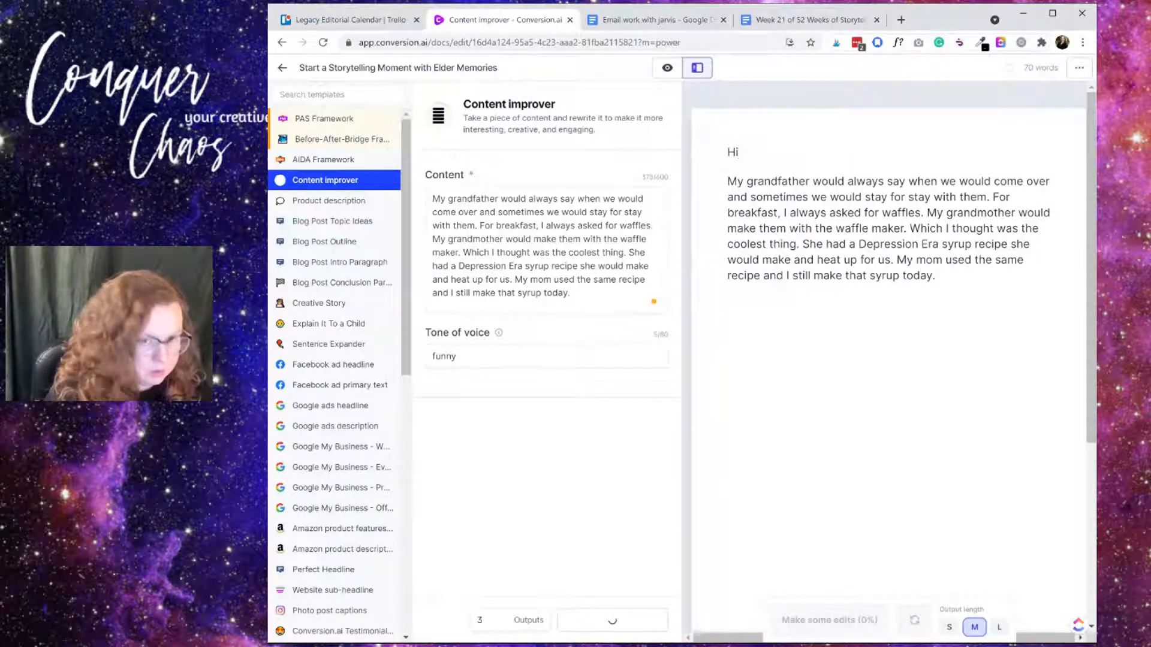
pyautogui.press('BackSpace')
pyautogui.press('BackSpace')
pyautogui.write('Name, ')
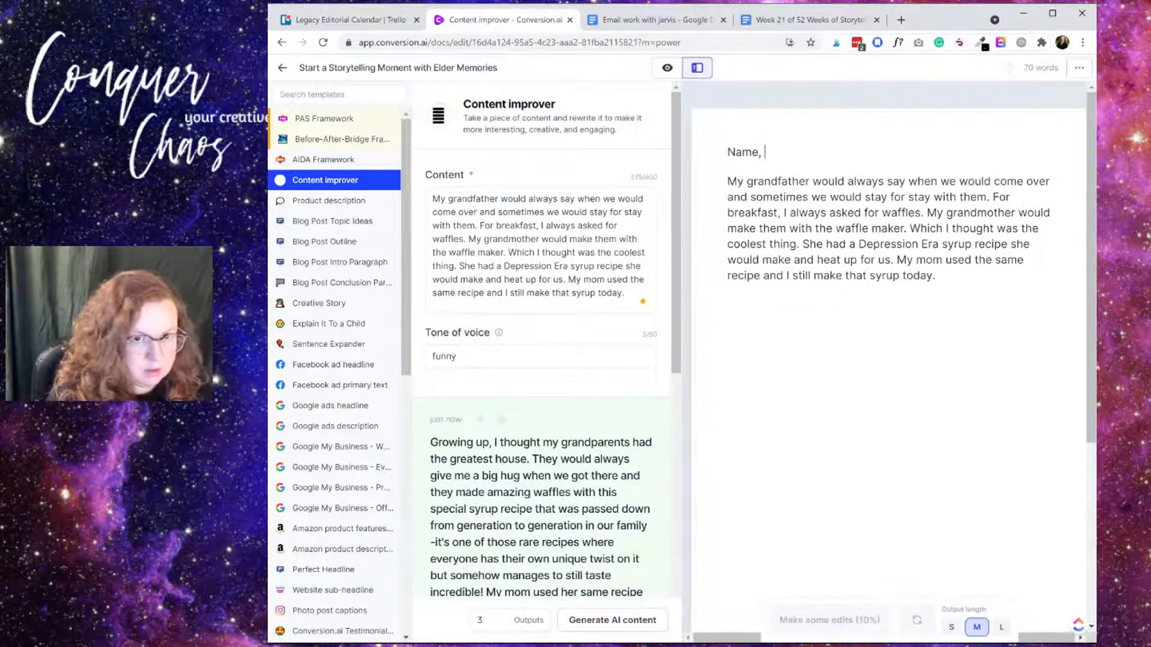
pyautogui.write('do you have ')
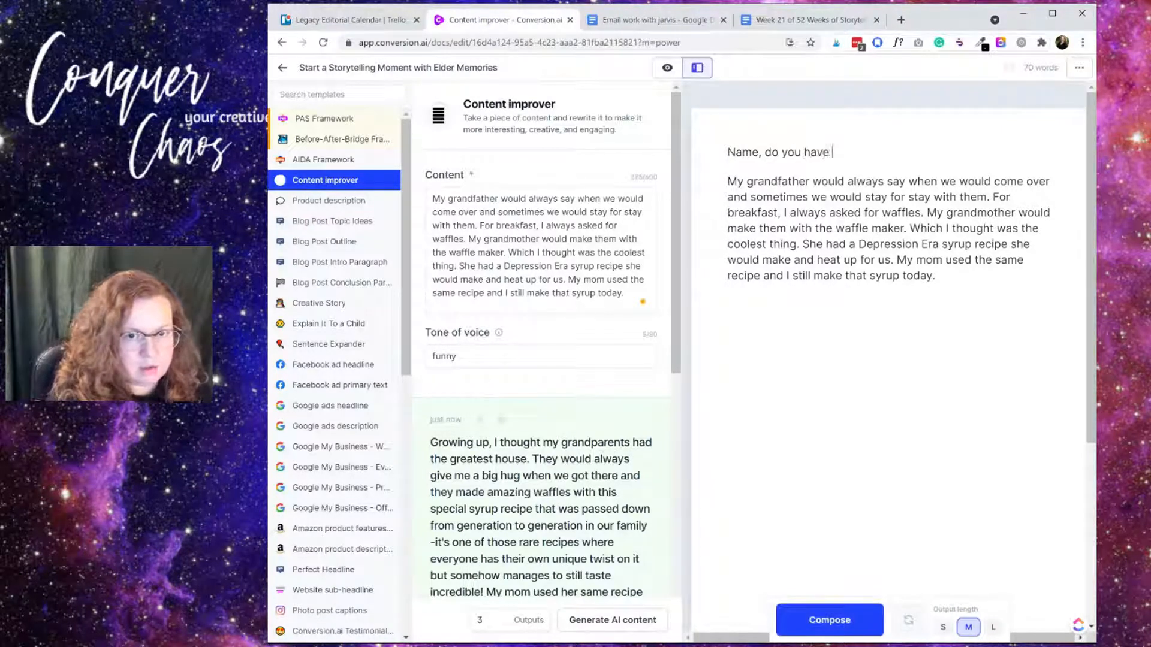
pyautogui.write('any memori')
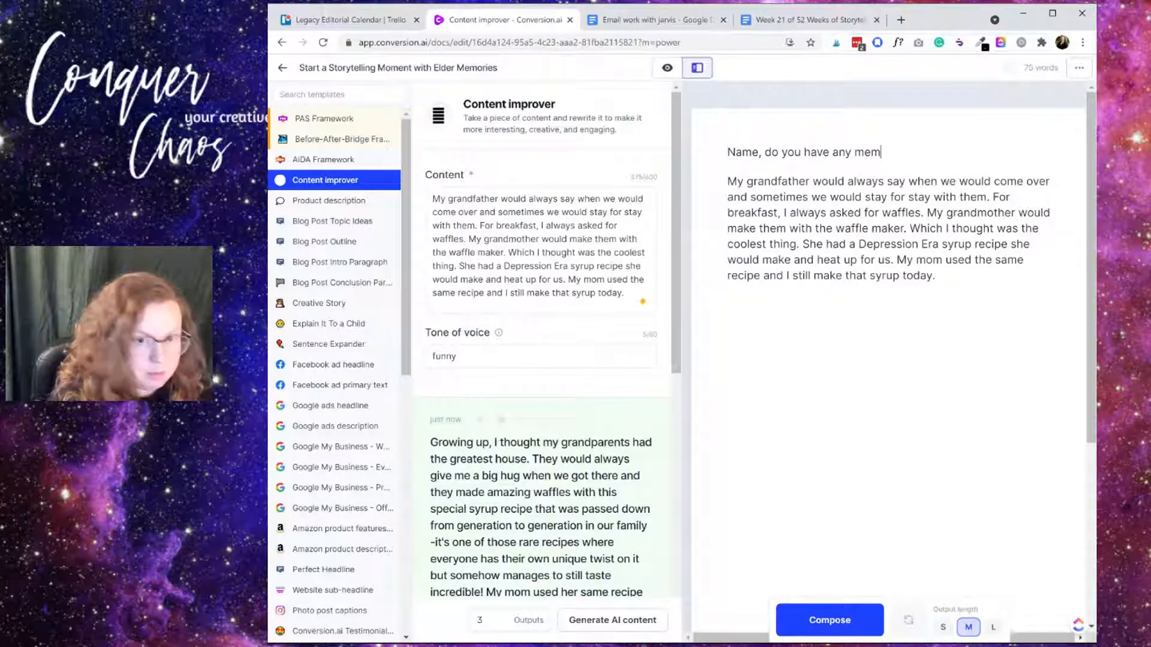
pyautogui.press('BackSpace')
pyautogui.press('BackSpace')
pyautogui.press('BackSpace')
pyautogui.press('BackSpace')
pyautogui.press('BackSpace')
pyautogui.press('BackSpace')
pyautogui.press('BackSpace')
pyautogui.press('BackSpace')
pyautogui.press('BackSpace')
pyautogui.press('BackSpace')
pyautogui.write('a')
pyautogui.write('favorite a')
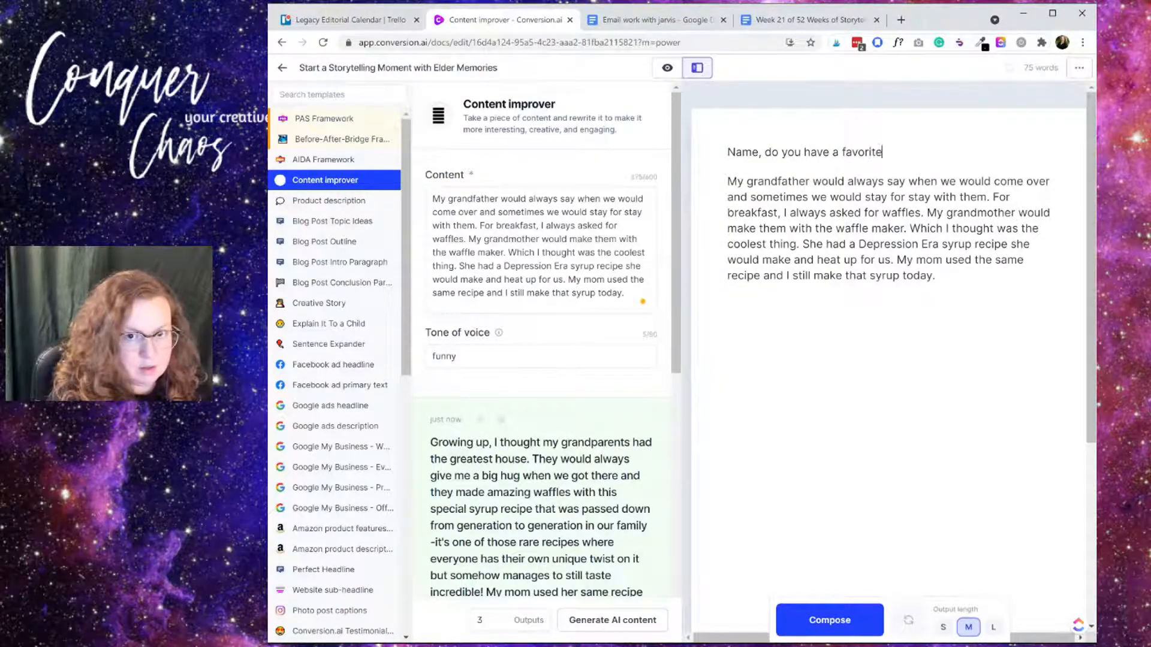
pyautogui.press('BackSpace')
pyautogui.press('BackSpace')
pyautogui.write('memory ')
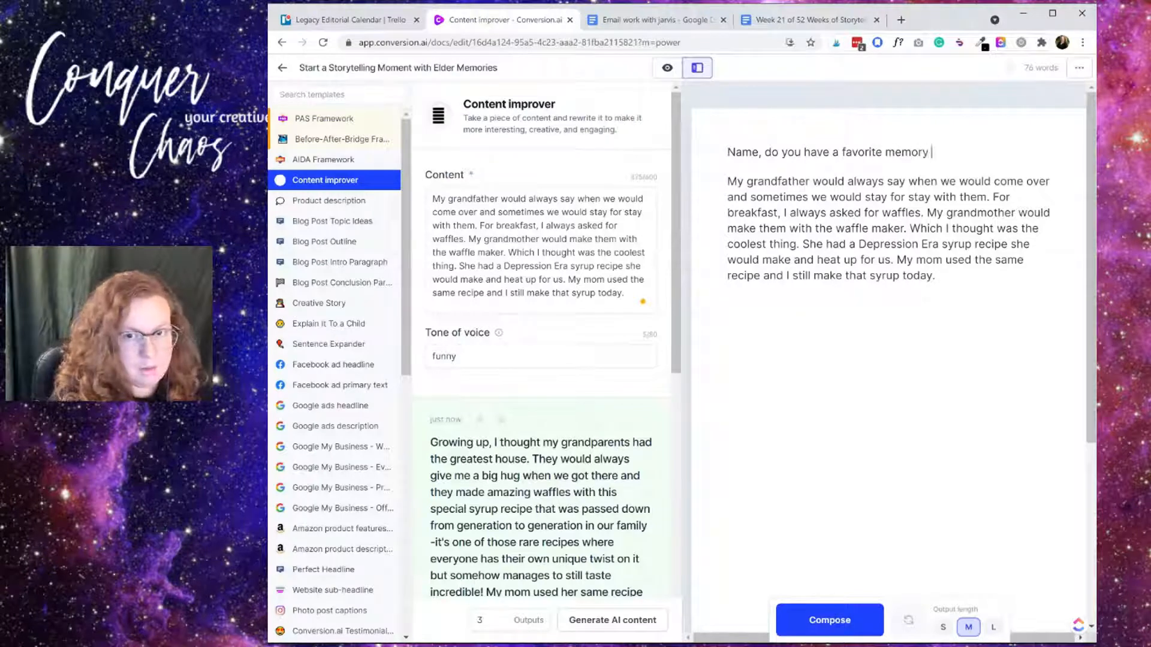
pyautogui.write('about a breakfs')
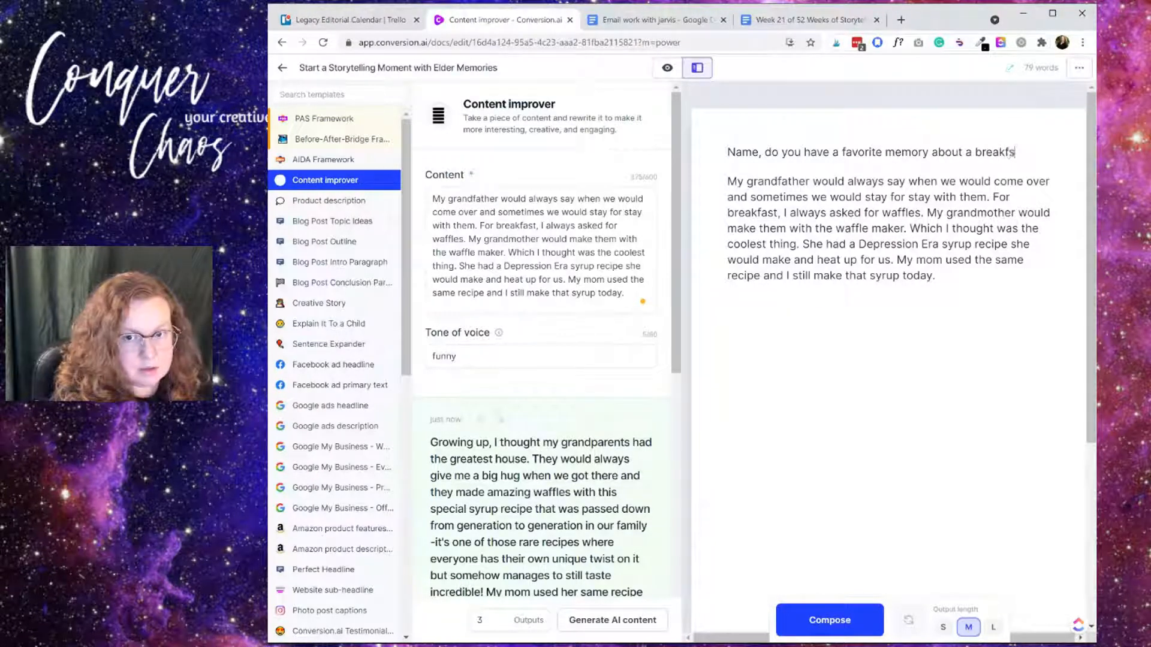
pyautogui.press('BackSpace')
pyautogui.write('ast ')
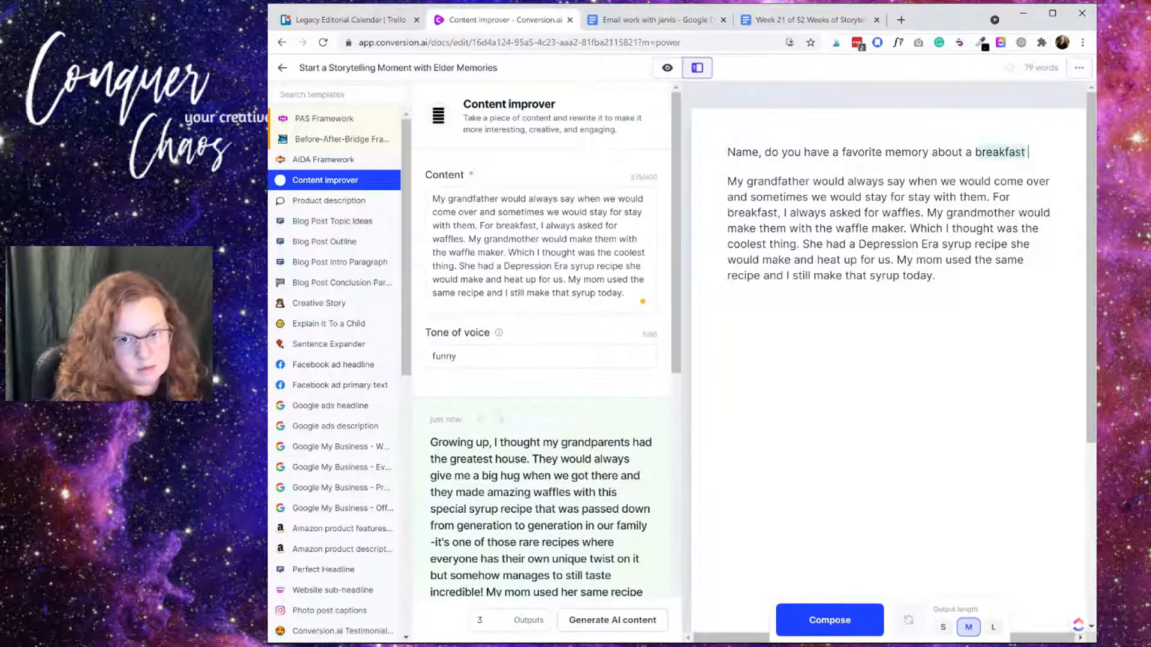
pyautogui.write('food?')
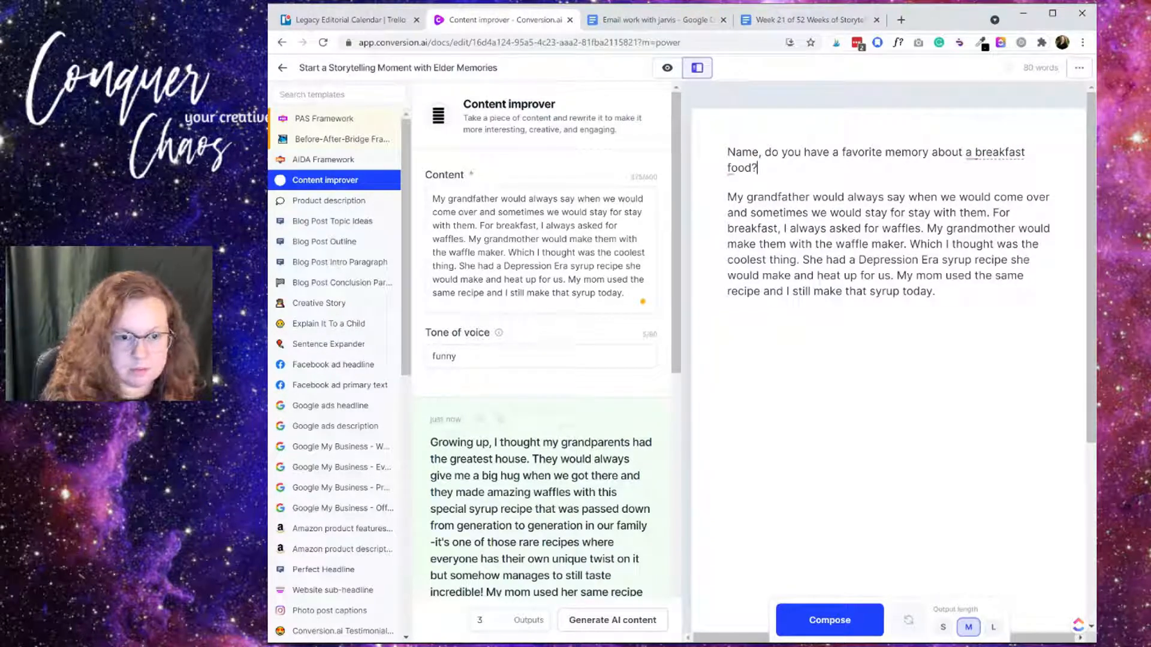
# Read through the Content improver rewrites and compare them with the grandfather paragraph in the document
pyautogui.scroll(-2, 461, 458)
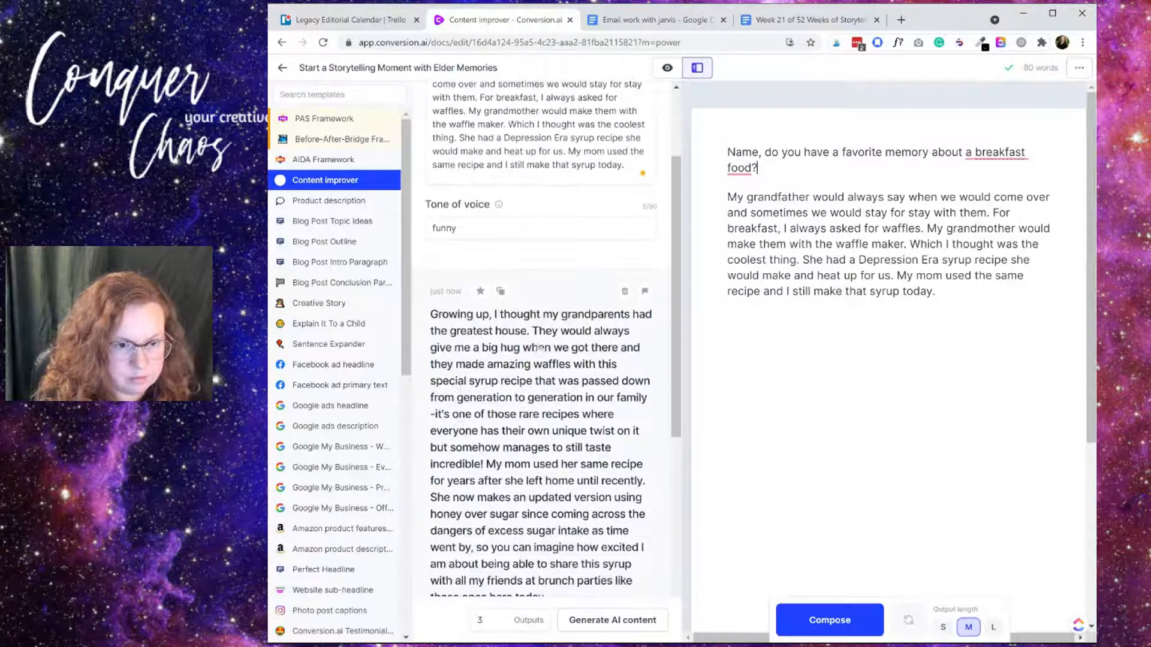
pyautogui.scroll(-5, 541, 347)
pyautogui.scroll(-1, 563, 362)
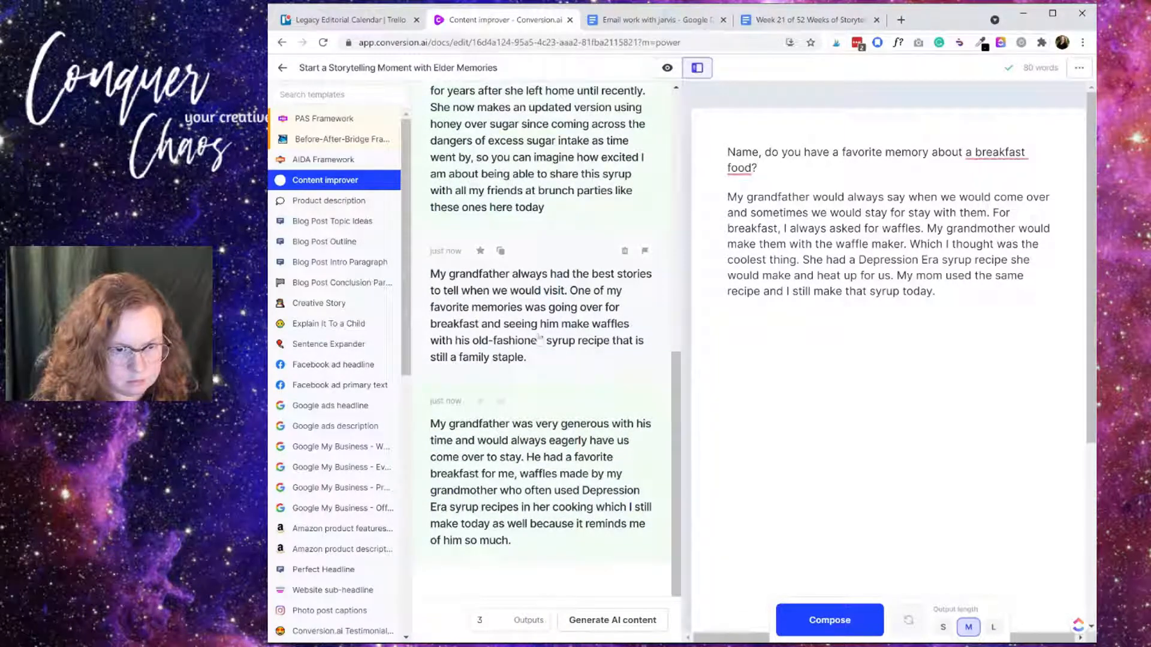
pyautogui.scroll(8, 536, 335)
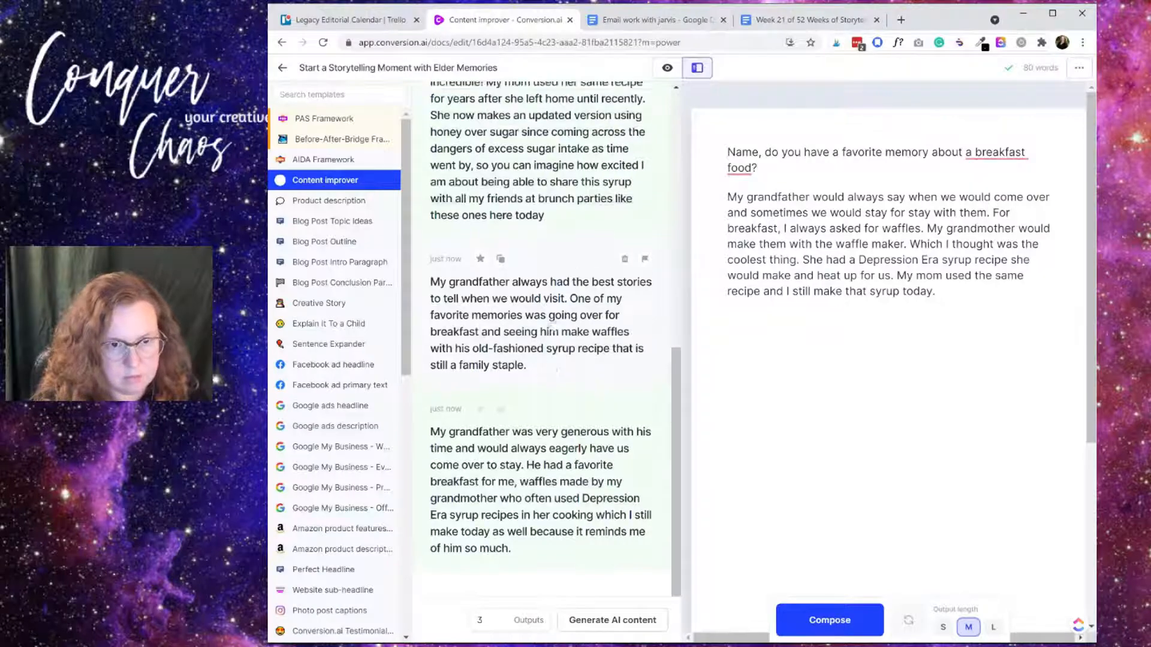
pyautogui.click(935, 290)
pyautogui.click(905, 197)
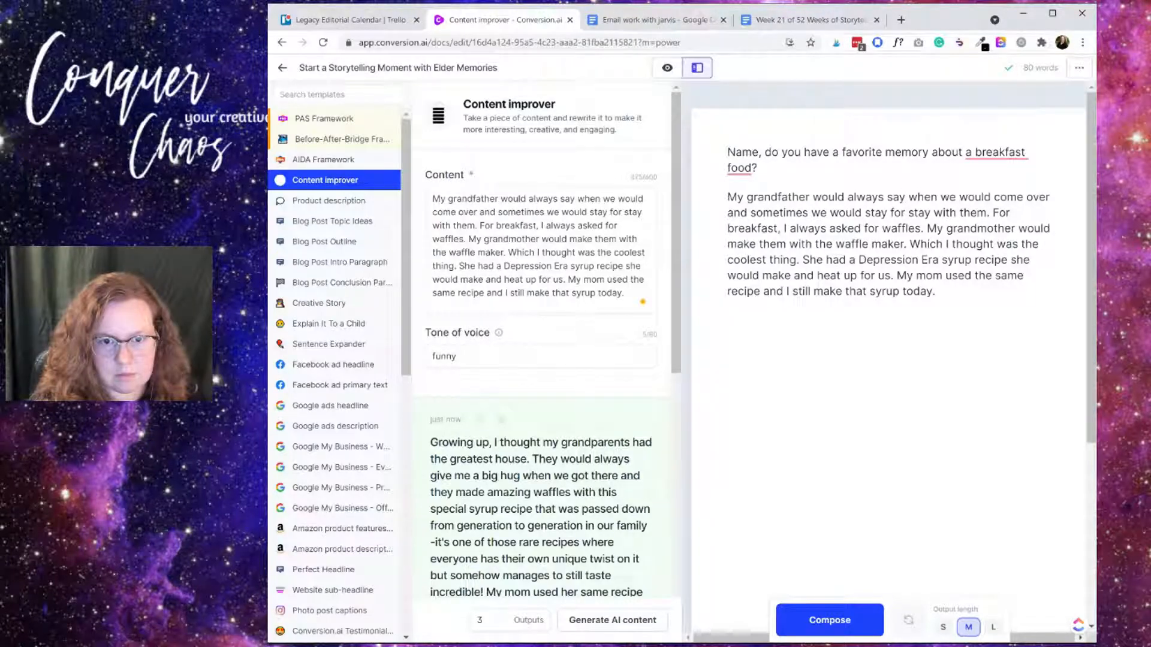
# Copy the passage from "Everytime I asked for waffles" through "section of the newspaper" from the Week 21 Google Doc and paste it below the grandfather paragraph in Conversion.ai
pyautogui.click(908, 213)
pyautogui.click(958, 213)
pyautogui.click(803, 20)
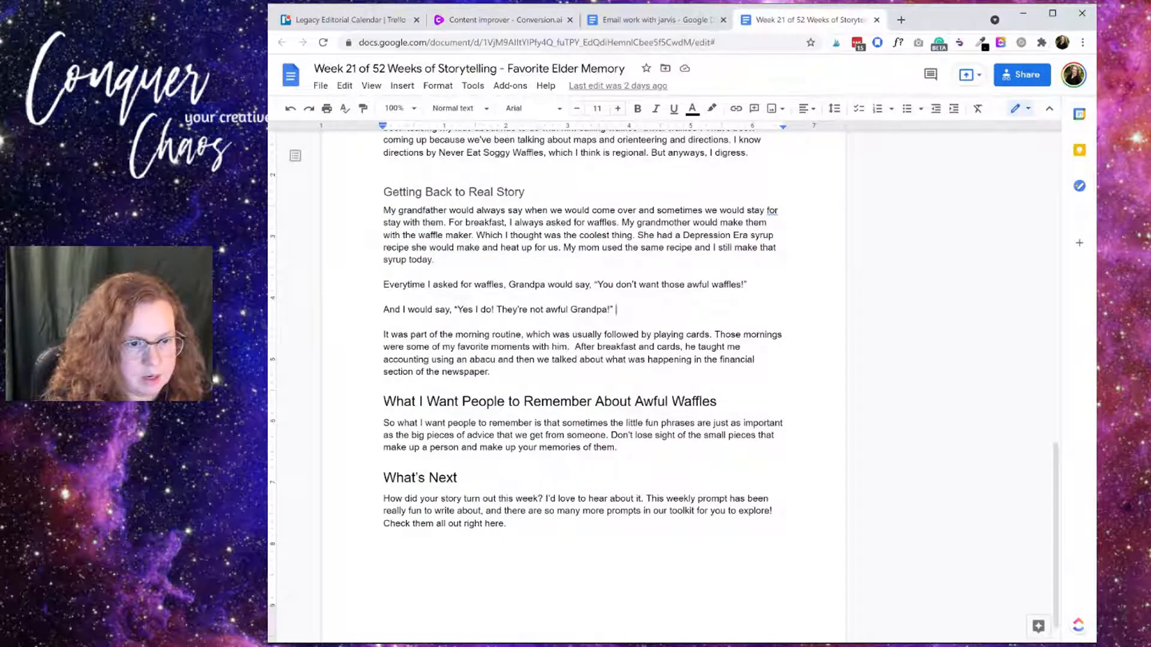
pyautogui.moveTo(383, 284); pyautogui.dragTo(498, 373)
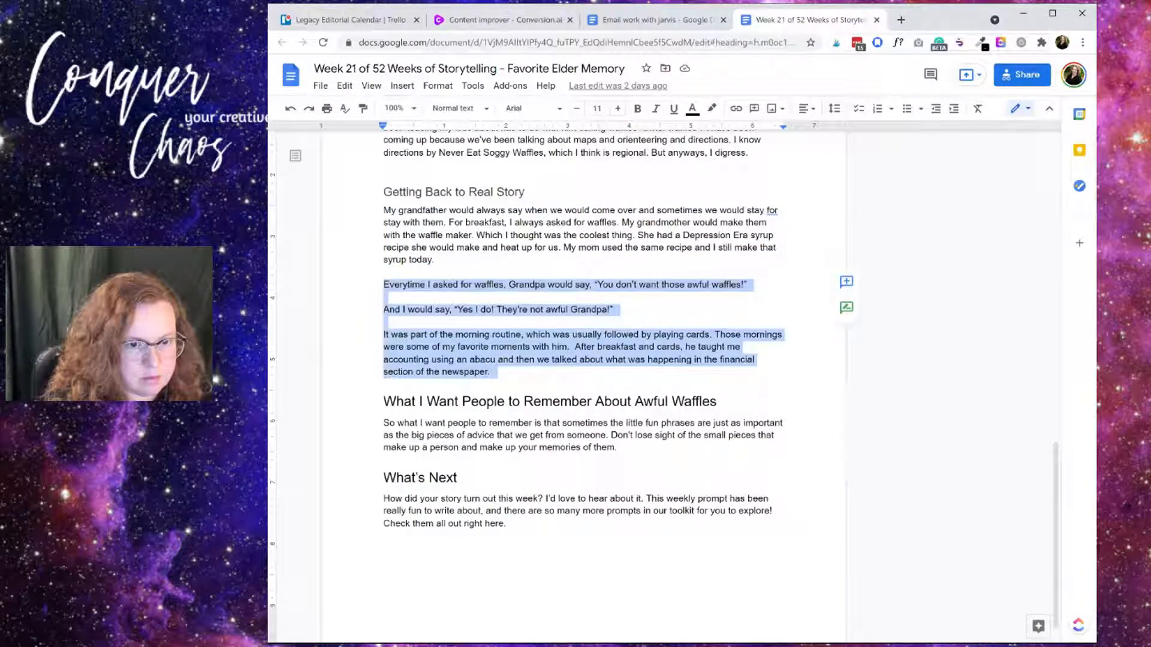
pyautogui.rightClick(581, 283)
pyautogui.click(605, 316)
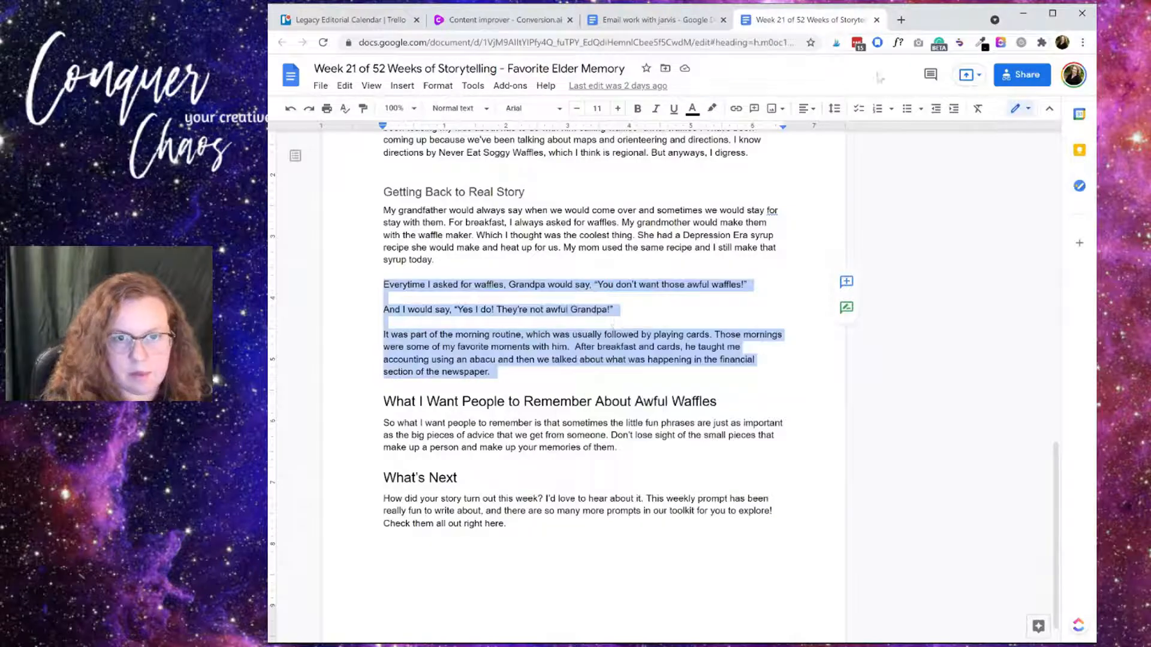
pyautogui.click(618, 23)
pyautogui.click(506, 19)
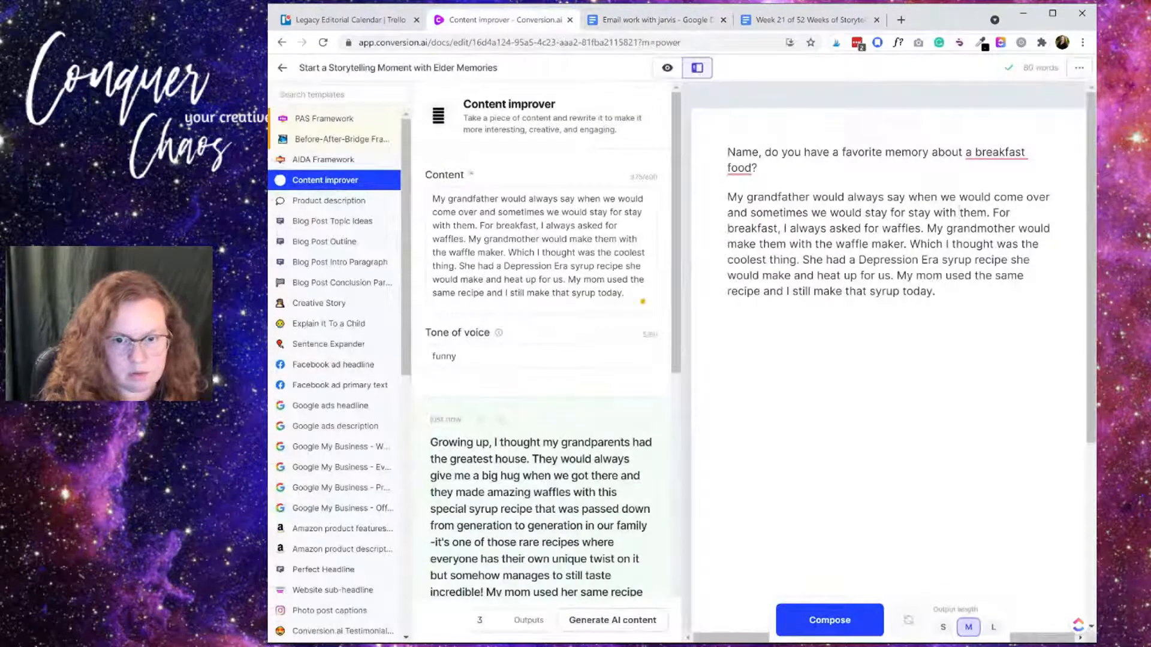
pyautogui.hotkey('ctrl', 'v')
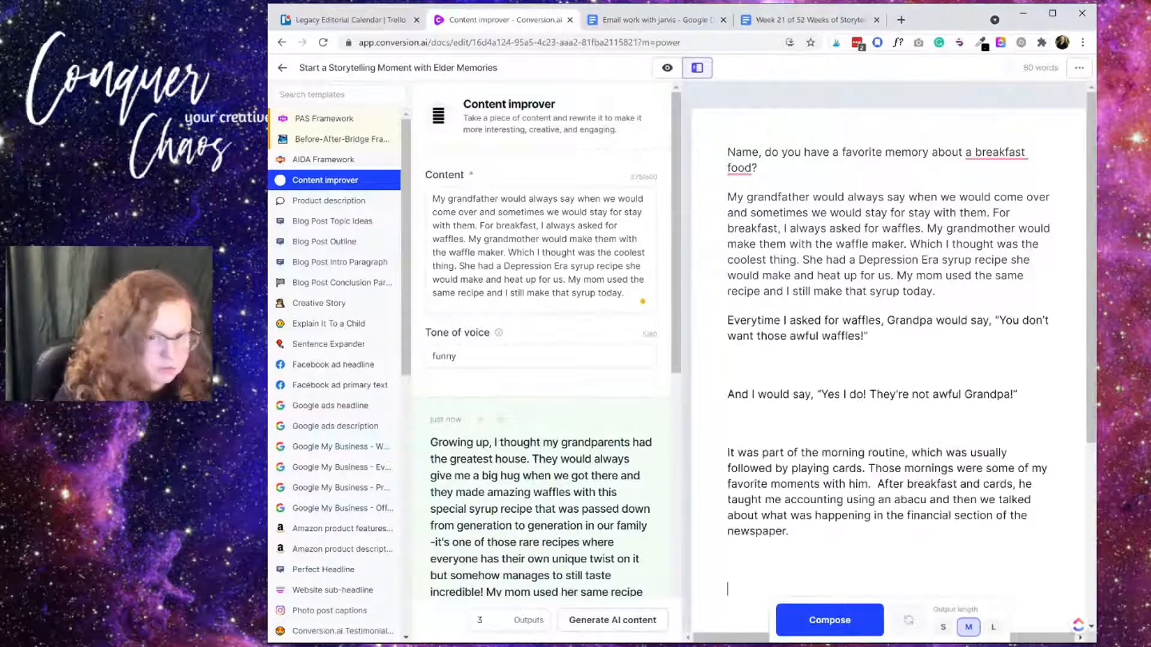
# Insert "the same thing" after "My grandfather would always say" in the grandfather paragraph
pyautogui.click(905, 197)
pyautogui.write('the ')
pyautogui.write('same thinvgf')
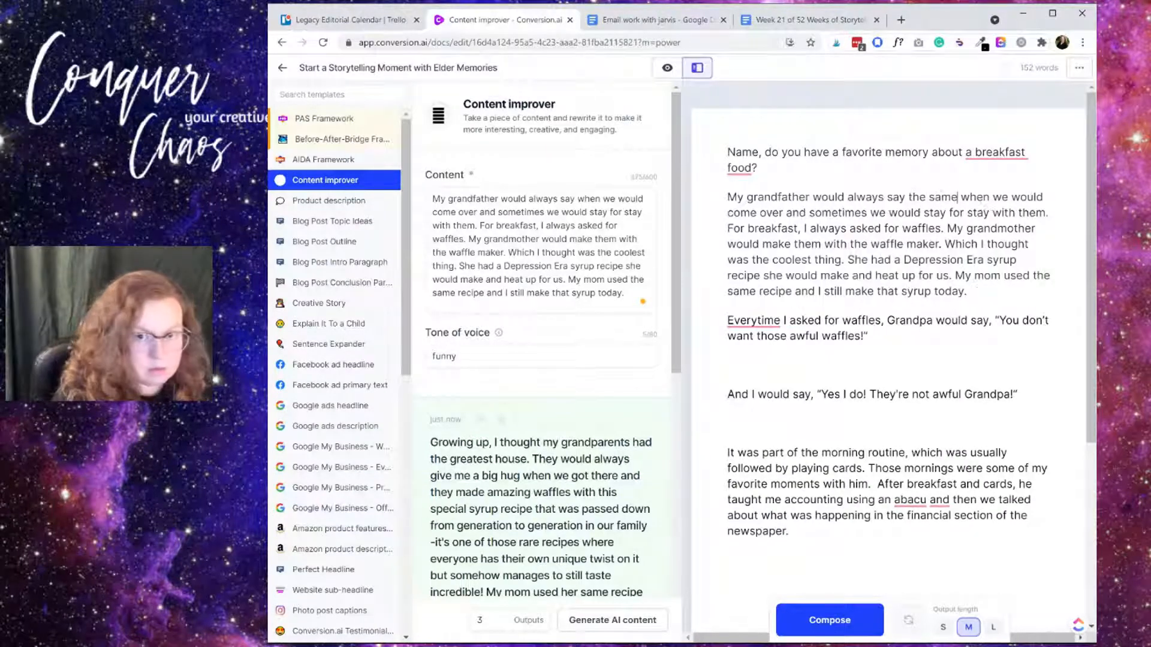
pyautogui.press('BackSpace')
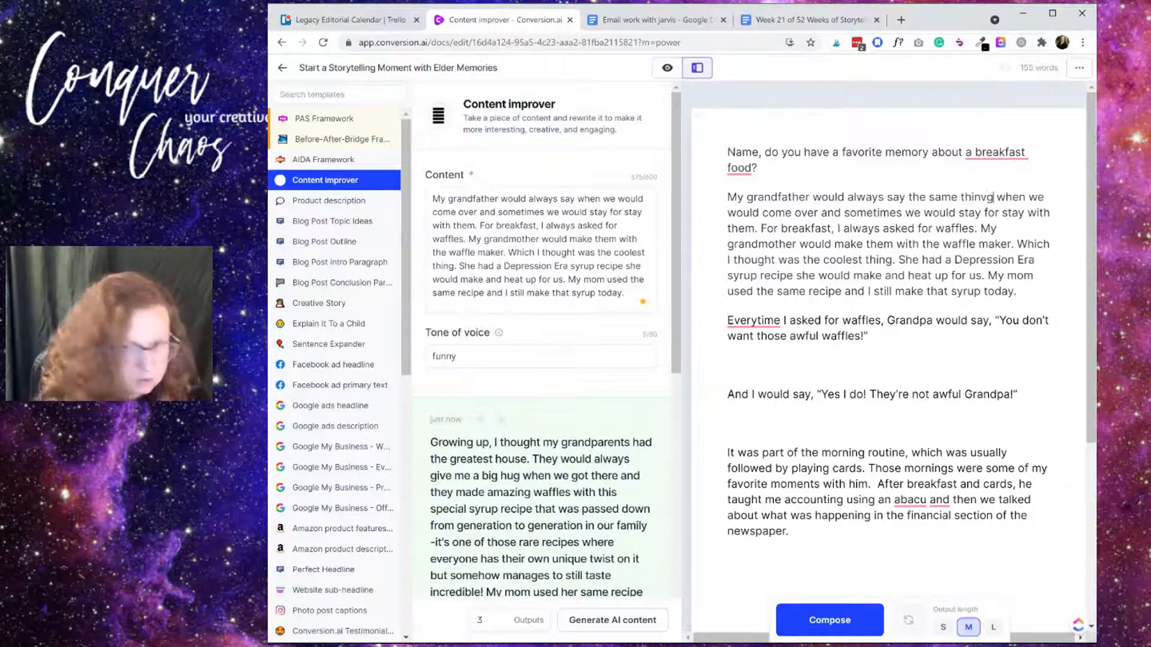
pyautogui.press('BackSpace')
pyautogui.press('BackSpace')
pyautogui.write('g')
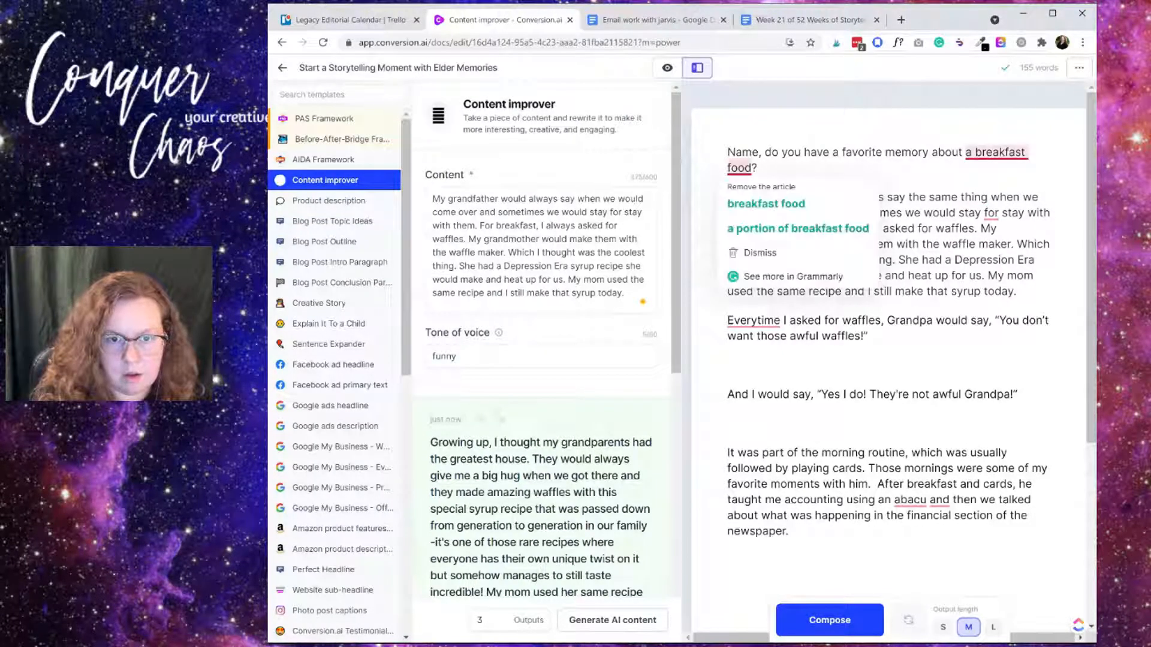
# Add a "Subject:" line above the opening breakfast question, leaving an empty line beneath it
pyautogui.click(728, 152)
pyautogui.press('Return')
pyautogui.press('Return')
pyautogui.press('Up')
pyautogui.press('Up')
pyautogui.write('Subject:')
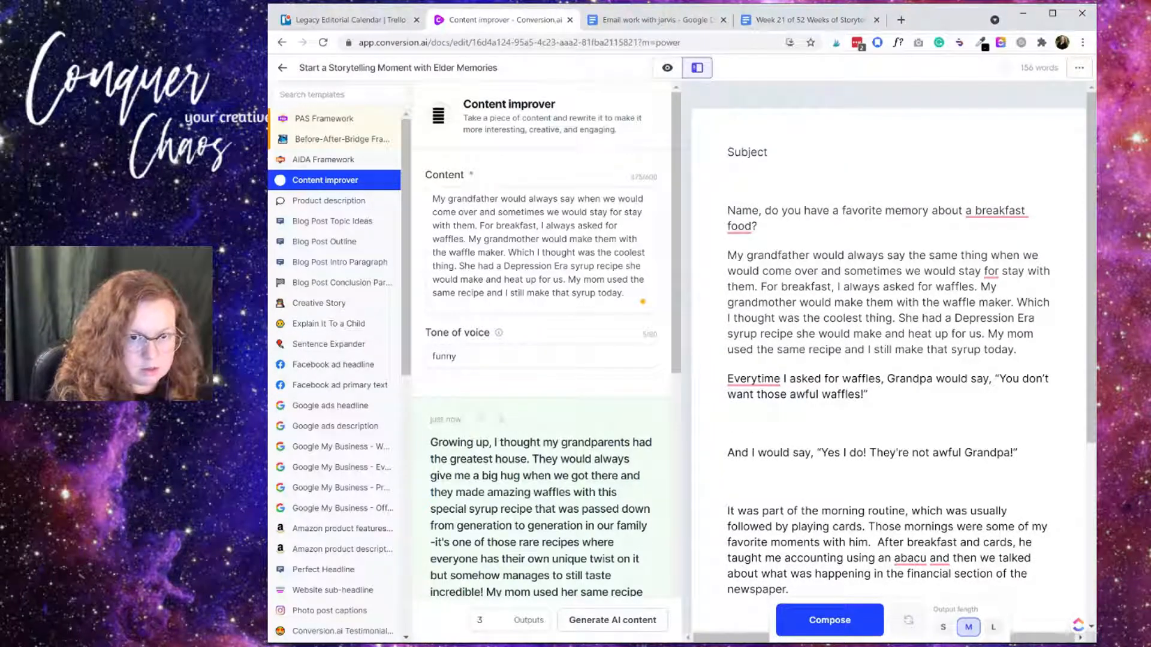
# Enter "Preview:" on the empty line below the subject line
pyautogui.press('Down')
pyautogui.write('Pre-he')
pyautogui.press('BackSpace')
pyautogui.press('BackSpace')
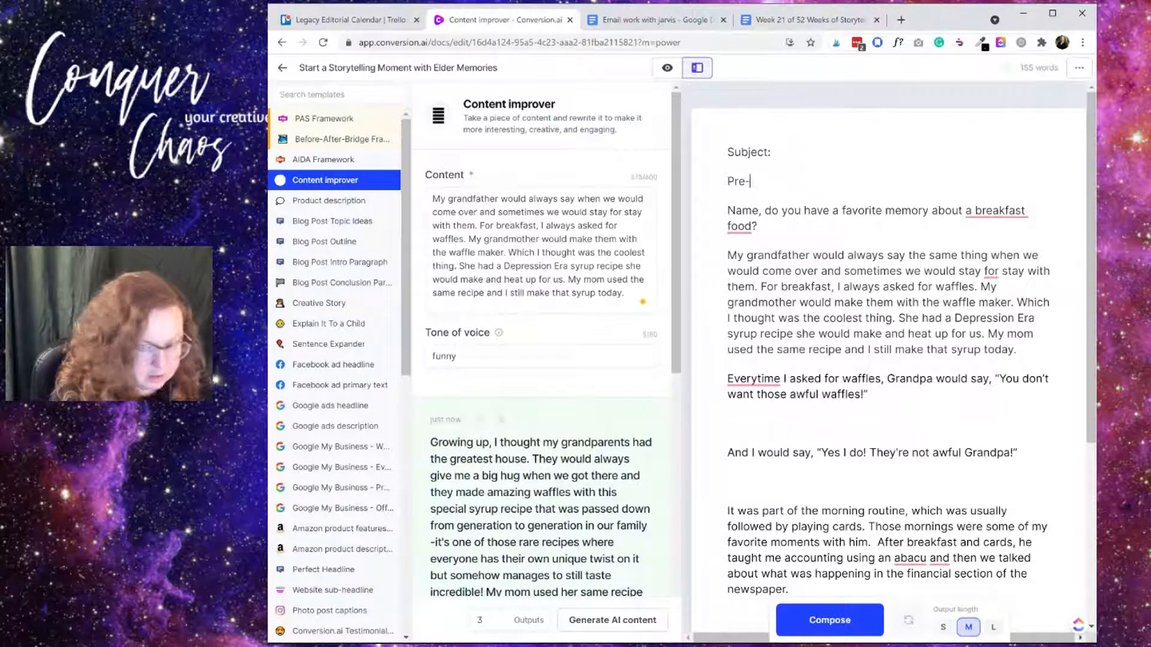
pyautogui.write('sub')
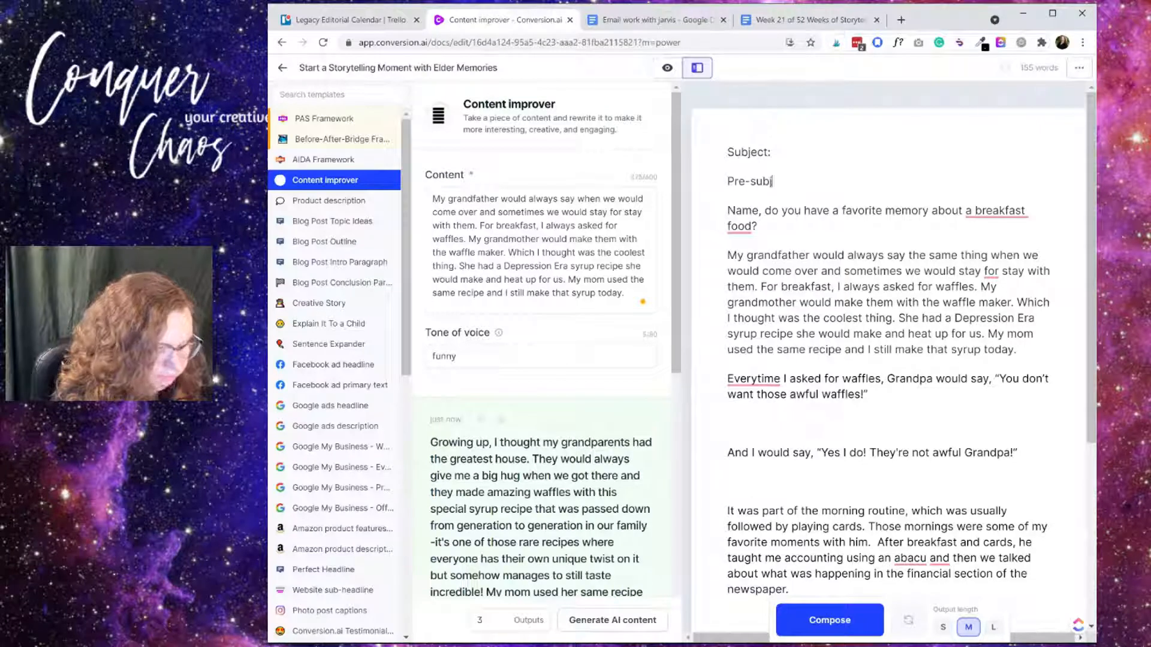
pyautogui.write('j')
pyautogui.press('BackSpace')
pyautogui.press('BackSpace')
pyautogui.press('BackSpace')
pyautogui.press('BackSpace')
pyautogui.press('BackSpace')
pyautogui.write('view:')
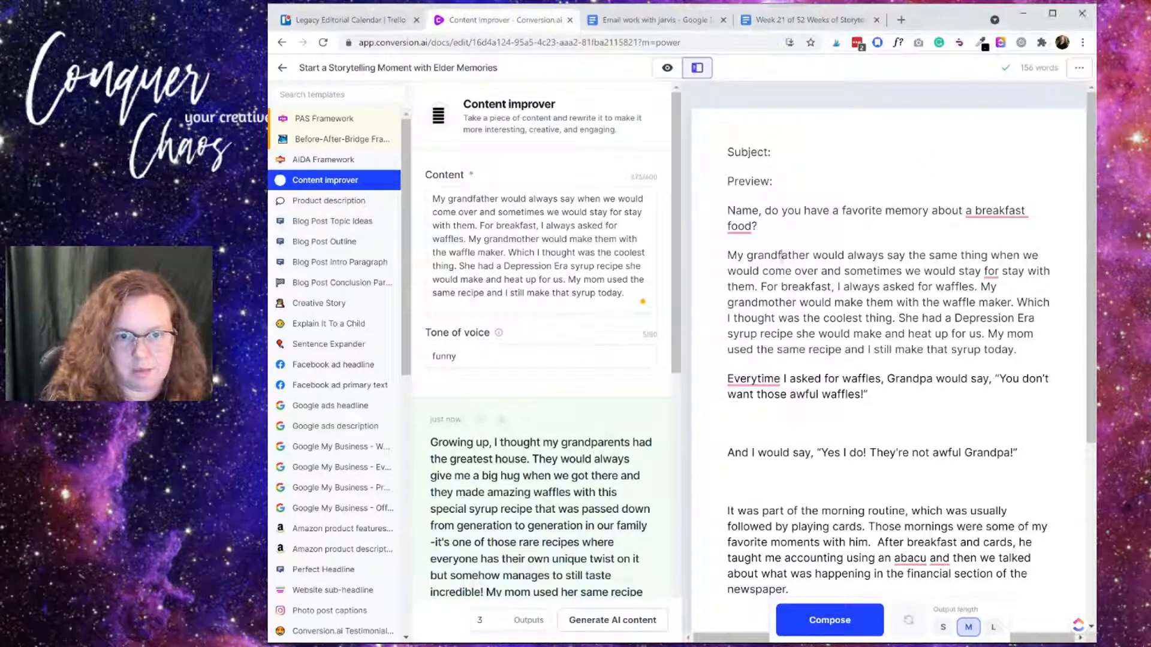
# Accept the Grammarly suggestions in the opening question so it reads "memory of breakfast food"
pyautogui.click(975, 211)
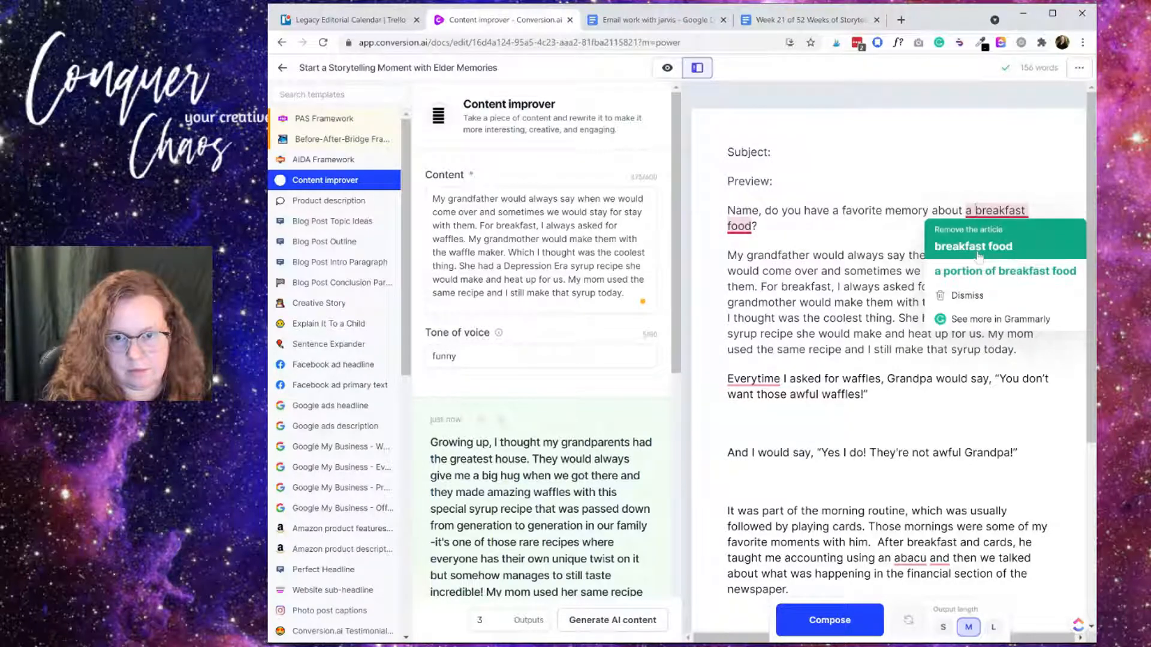
pyautogui.click(977, 251)
pyautogui.click(946, 210)
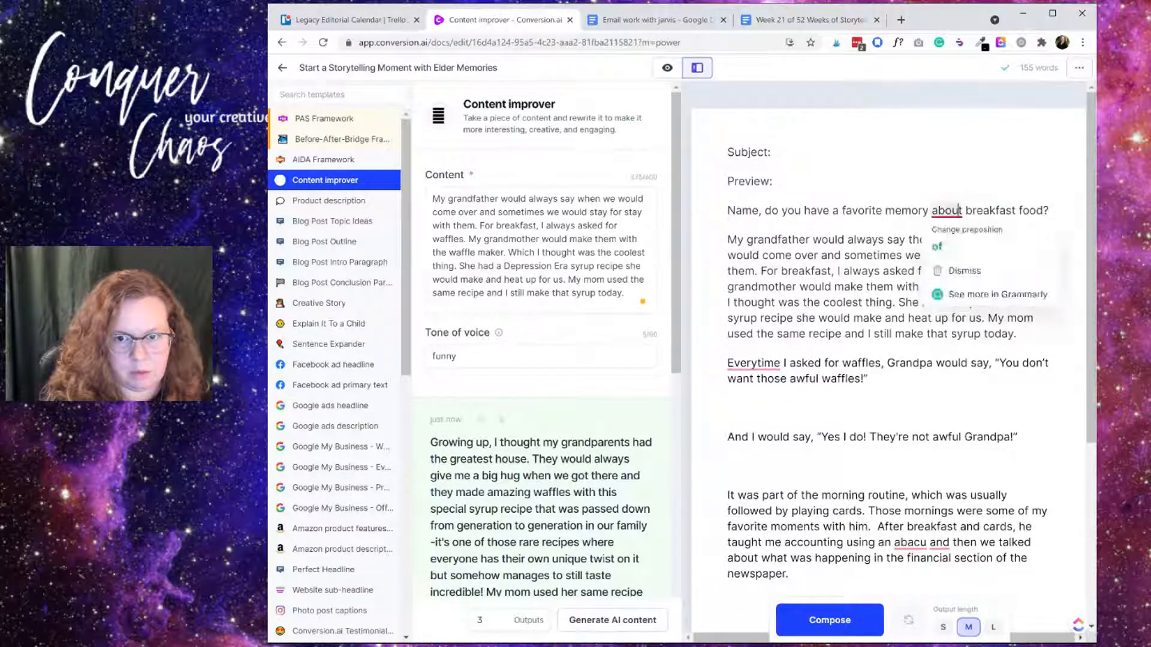
pyautogui.click(958, 243)
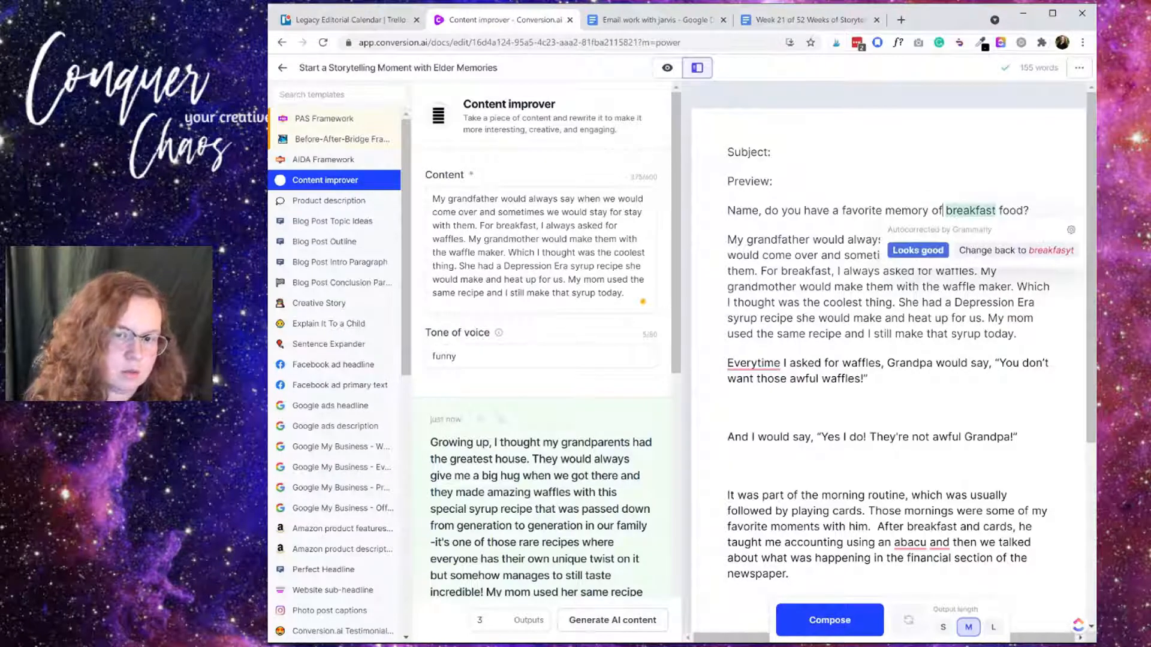
# Add "How about a memory of something your grandparent or parent always said?" after the opening breakfast question
pyautogui.press('Right')
pyautogui.press('Right')
pyautogui.press('Right')
pyautogui.press('Right')
pyautogui.press('Right')
pyautogui.press('Right')
pyautogui.press('Right')
pyautogui.press('Right')
pyautogui.press('Up')
pyautogui.press('Right')
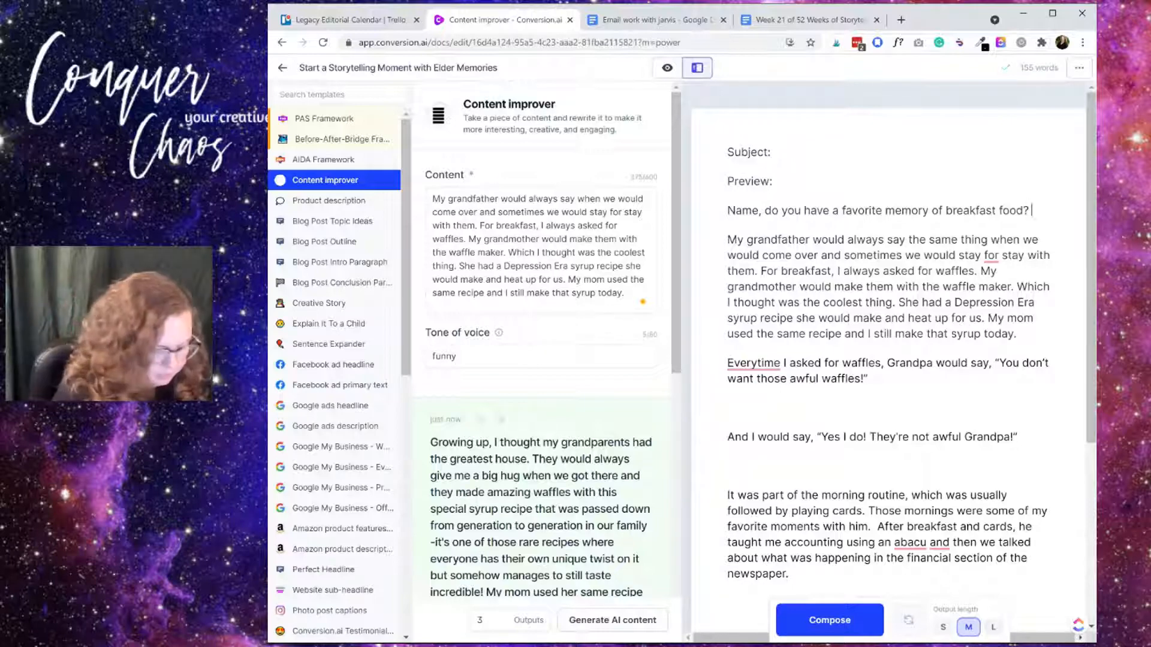
pyautogui.press('Return')
pyautogui.write('How about a ')
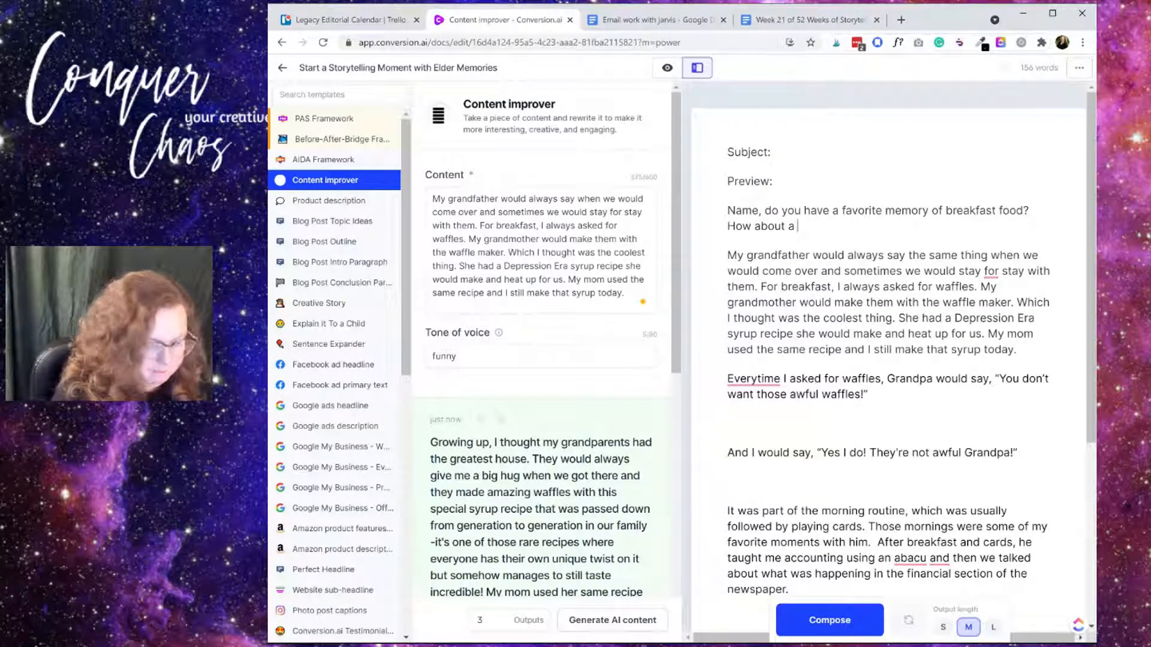
pyautogui.write('memory ')
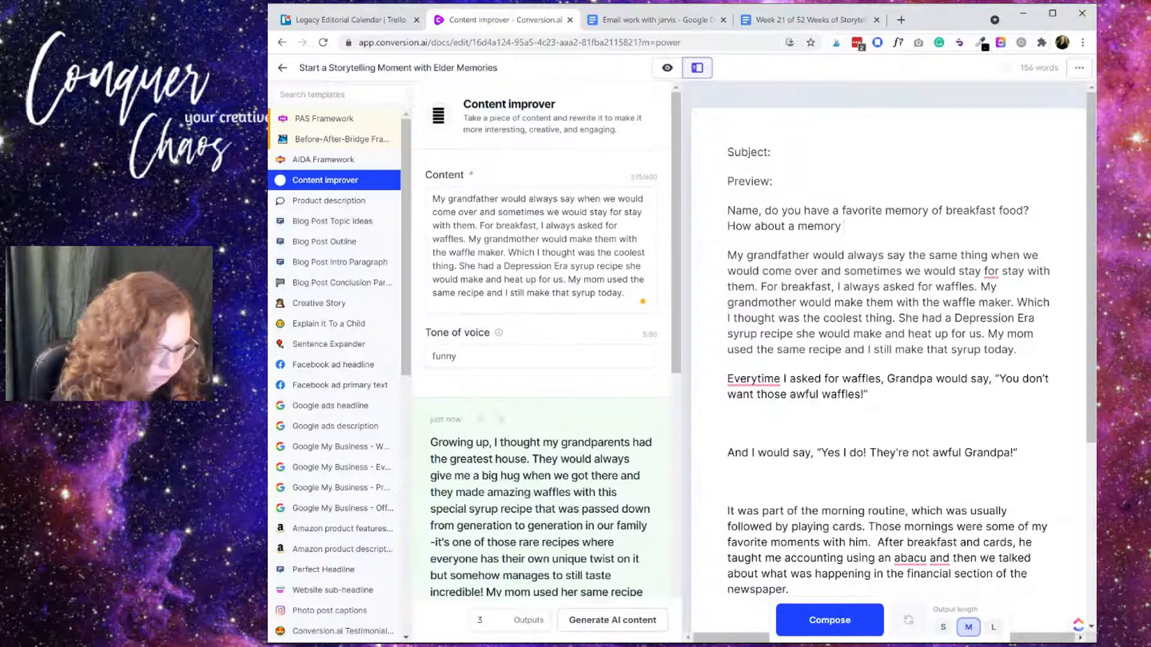
pyautogui.write('of some')
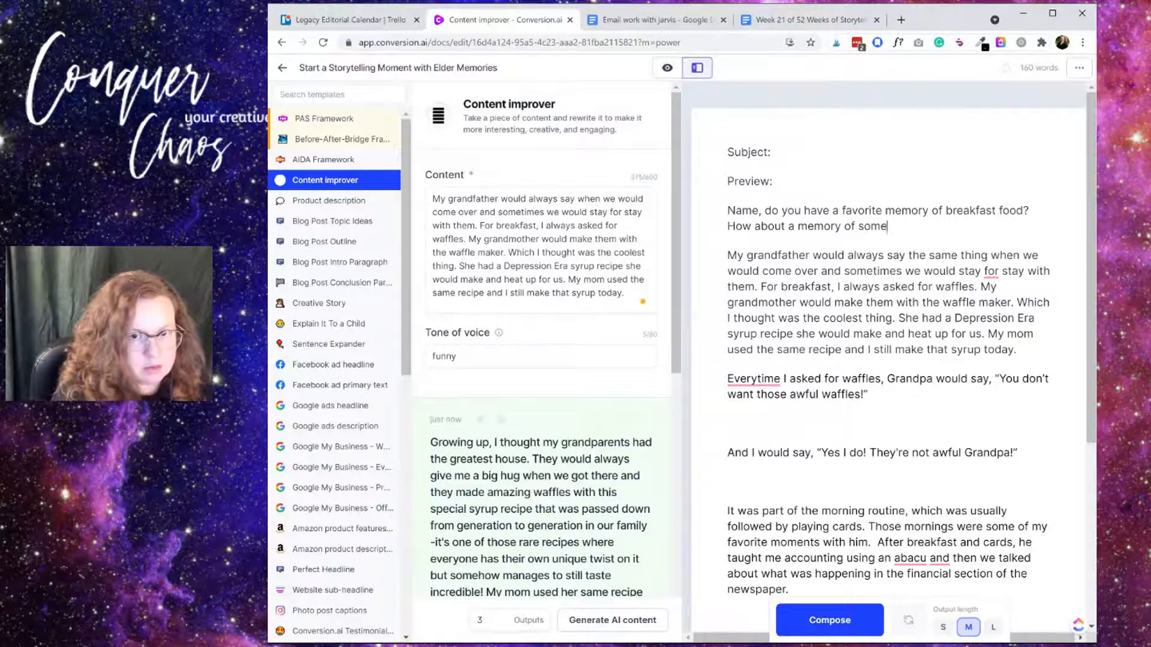
pyautogui.write('thing your gr')
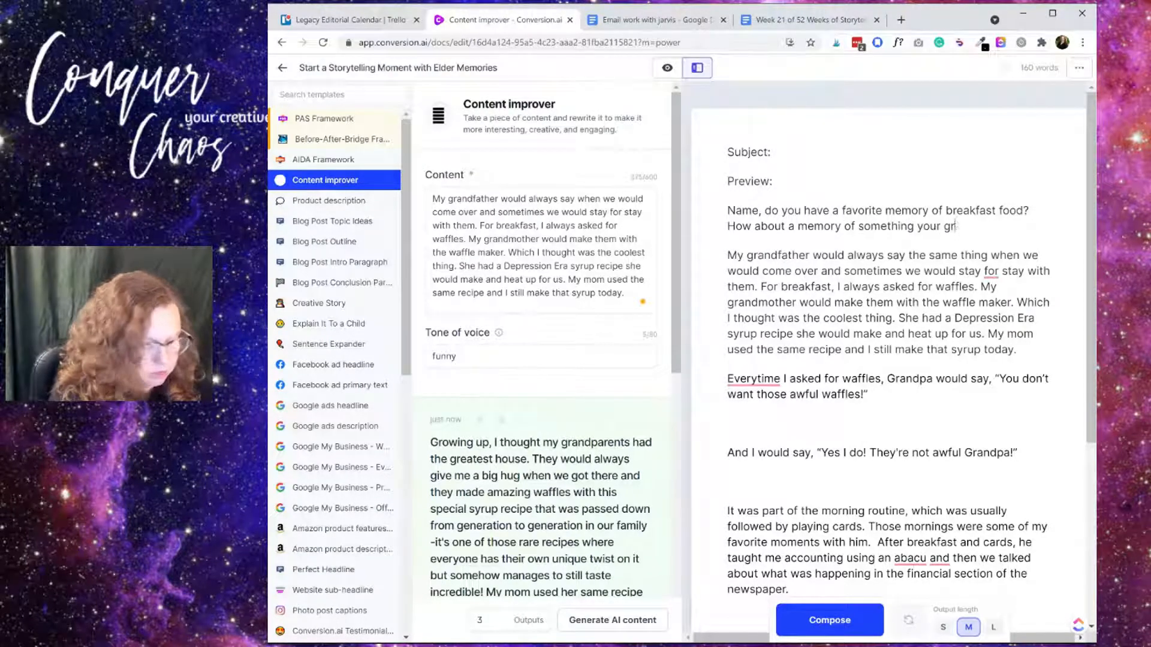
pyautogui.write('andparent or')
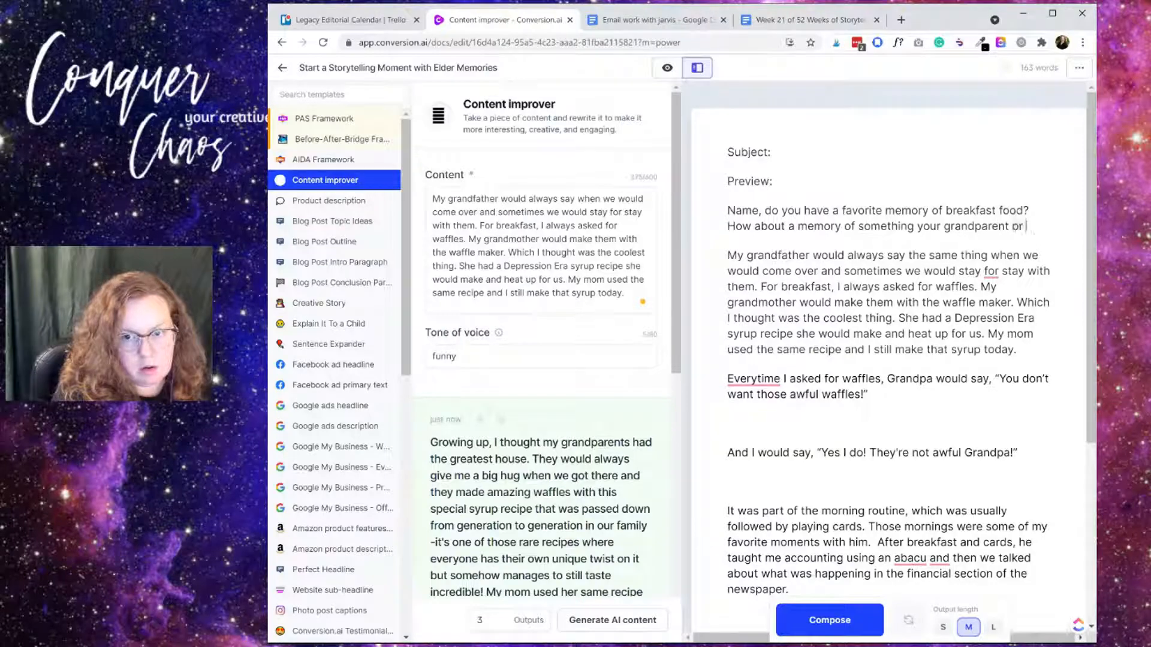
pyautogui.write(' parent ')
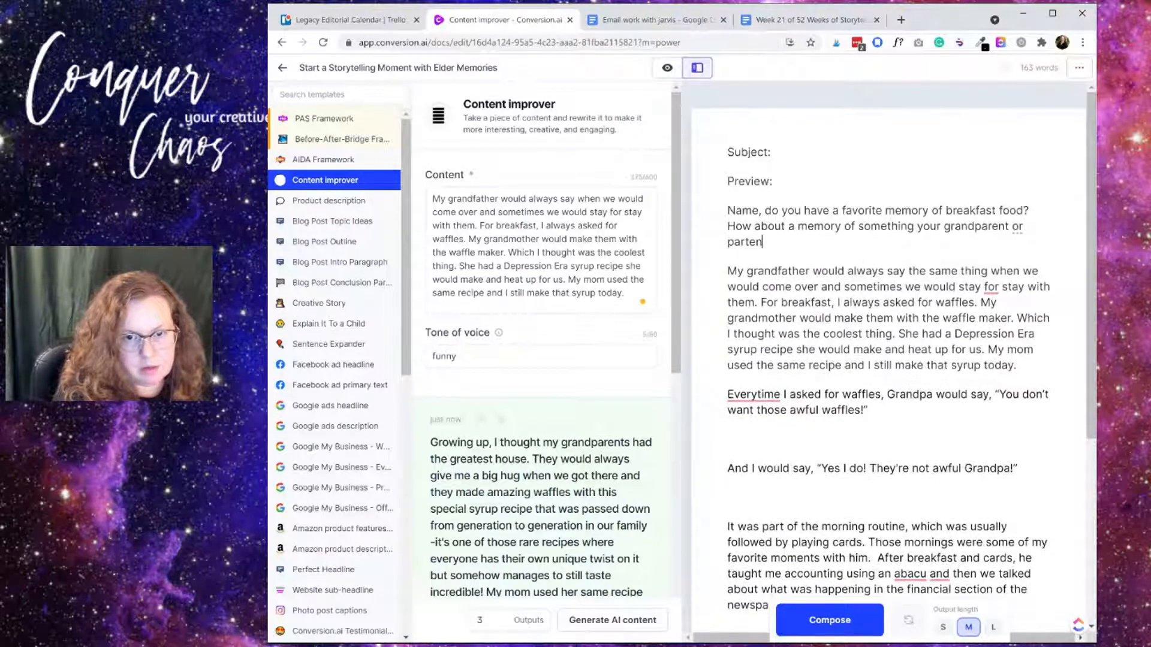
pyautogui.write('alw')
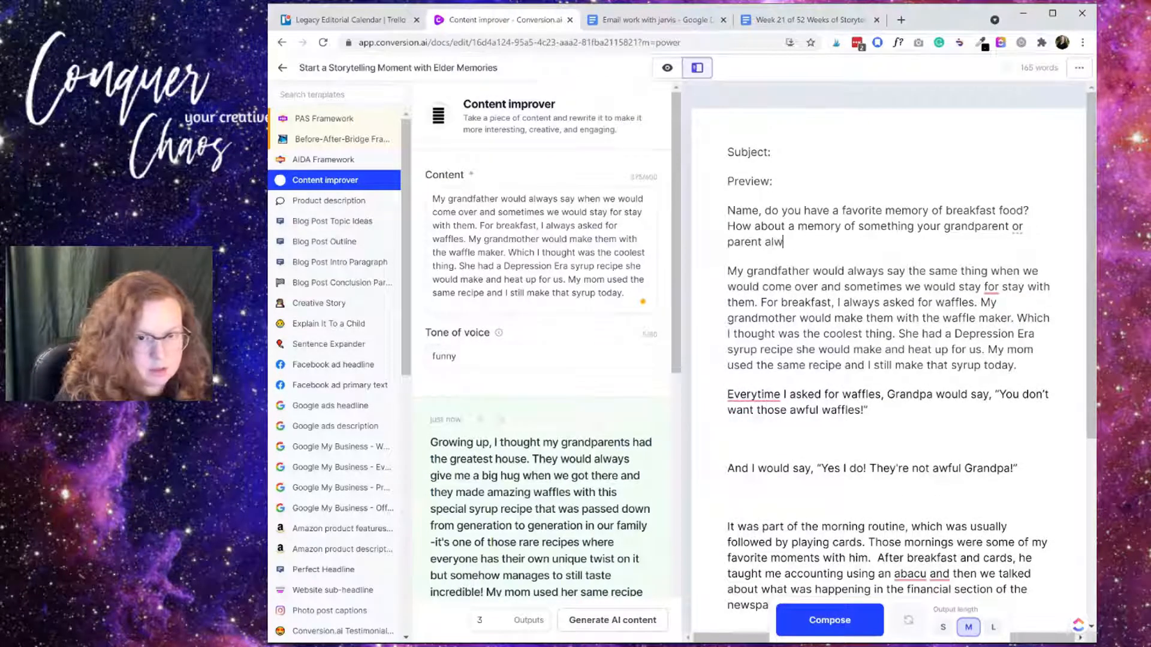
pyautogui.write('ays said?')
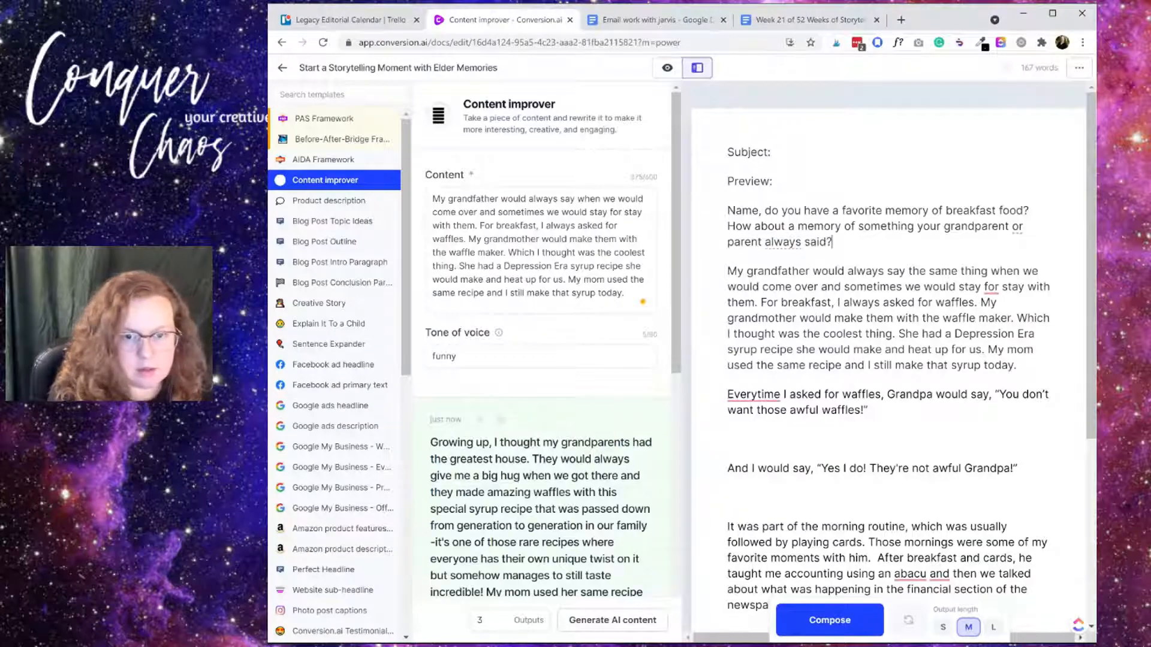
# Delete "sometimes we would stay for" from the first sentence of the grandfather paragraph
pyautogui.click(875, 302)
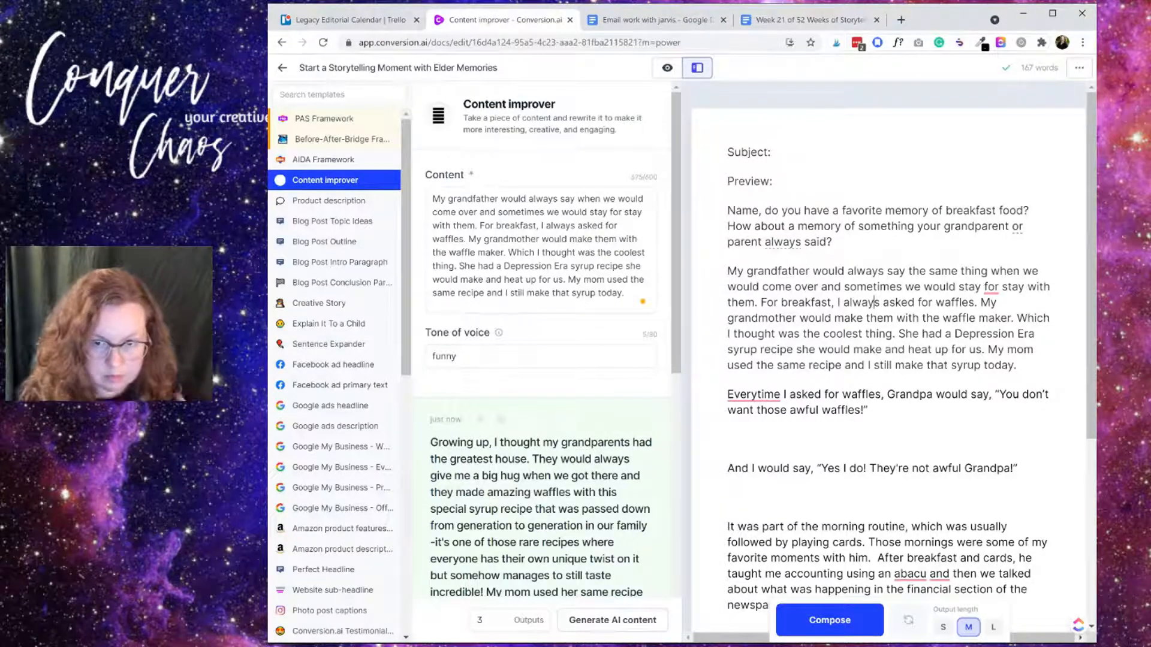
pyautogui.moveTo(844, 286); pyautogui.dragTo(998, 287)
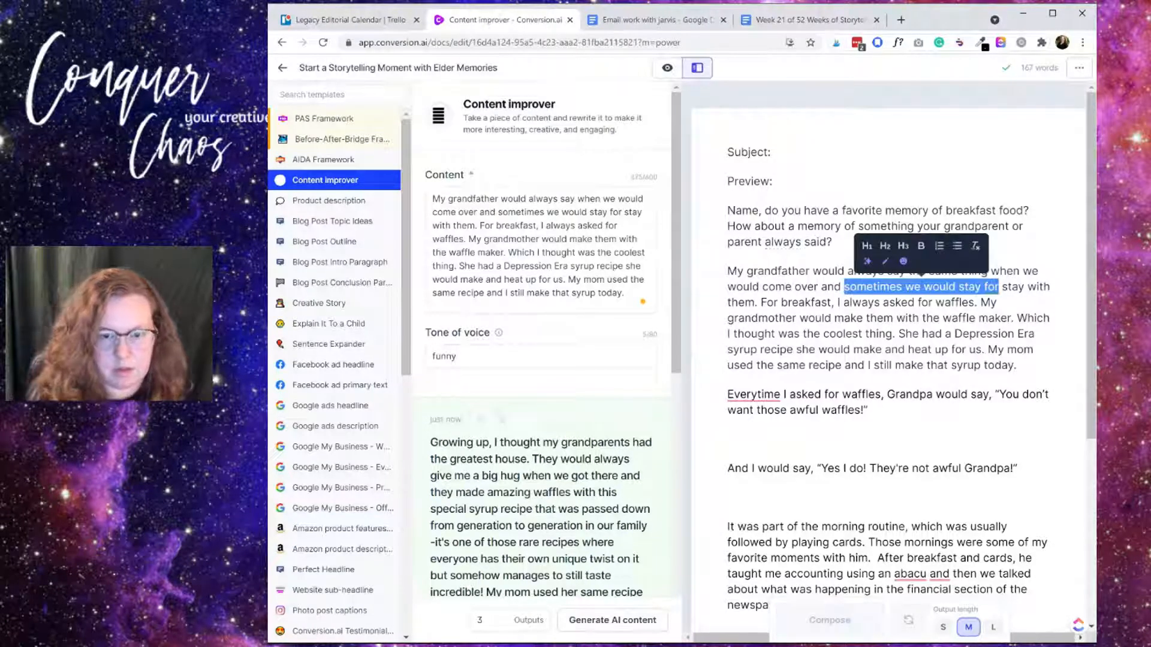
pyautogui.press('BackSpace')
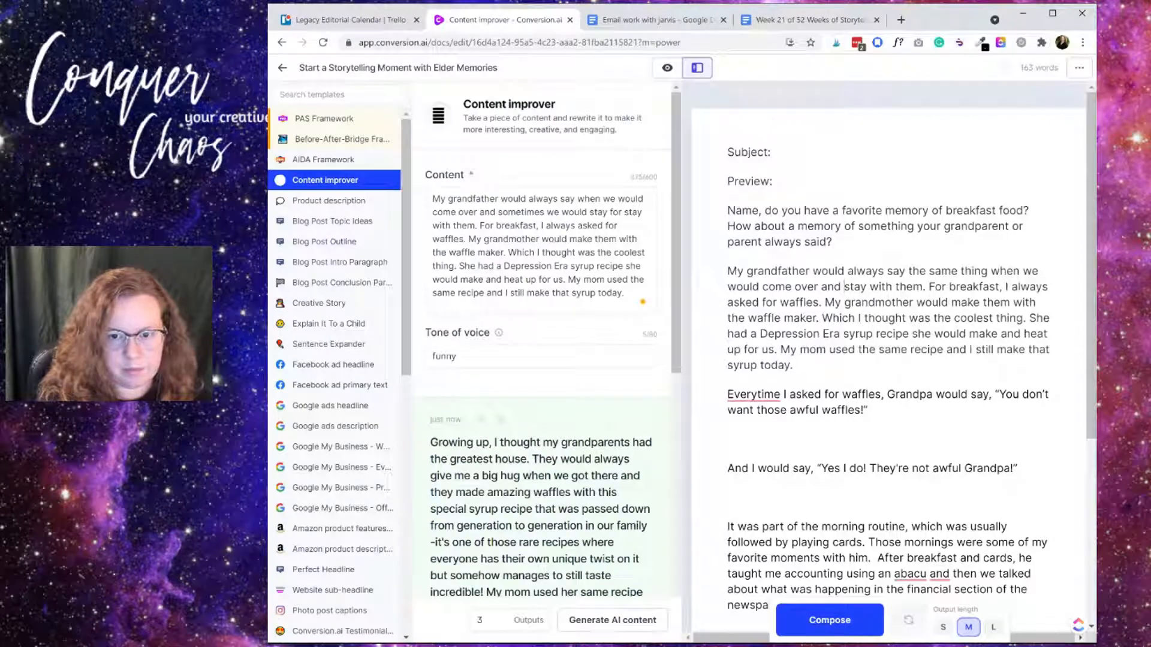
# Start a new paragraph at "For breakfast, I always asked for waffles" and merge the grandfather sentence into the opening question paragraph
pyautogui.moveTo(910, 349); pyautogui.dragTo(915, 349)
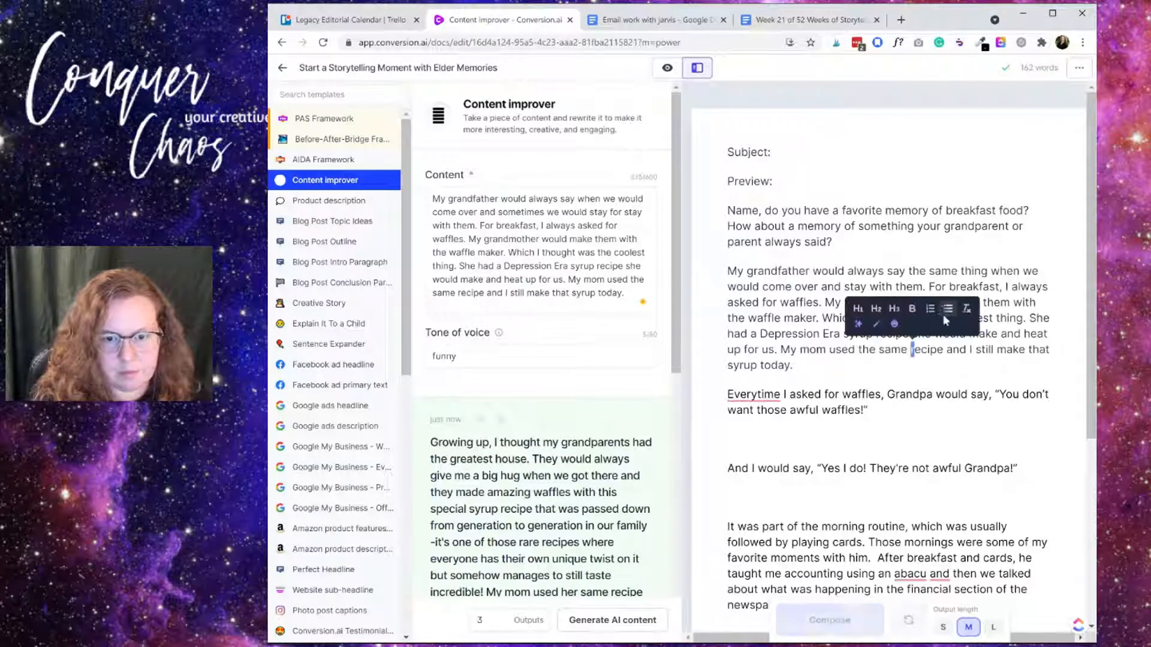
pyautogui.click(784, 334)
pyautogui.click(927, 287)
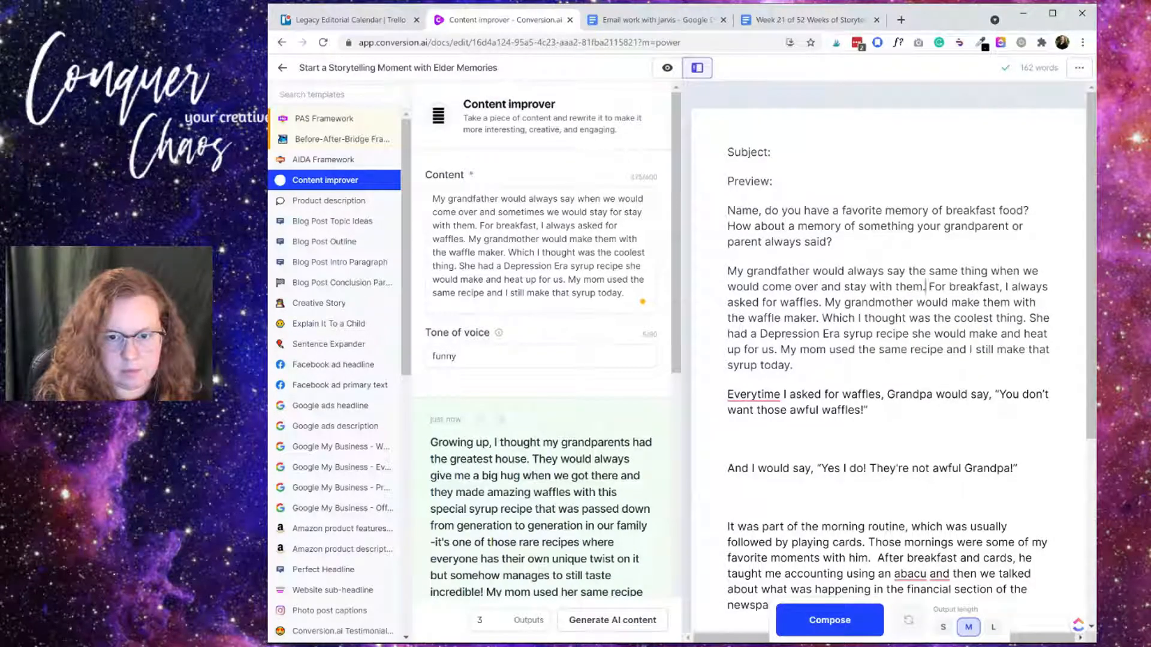
pyautogui.press('Return')
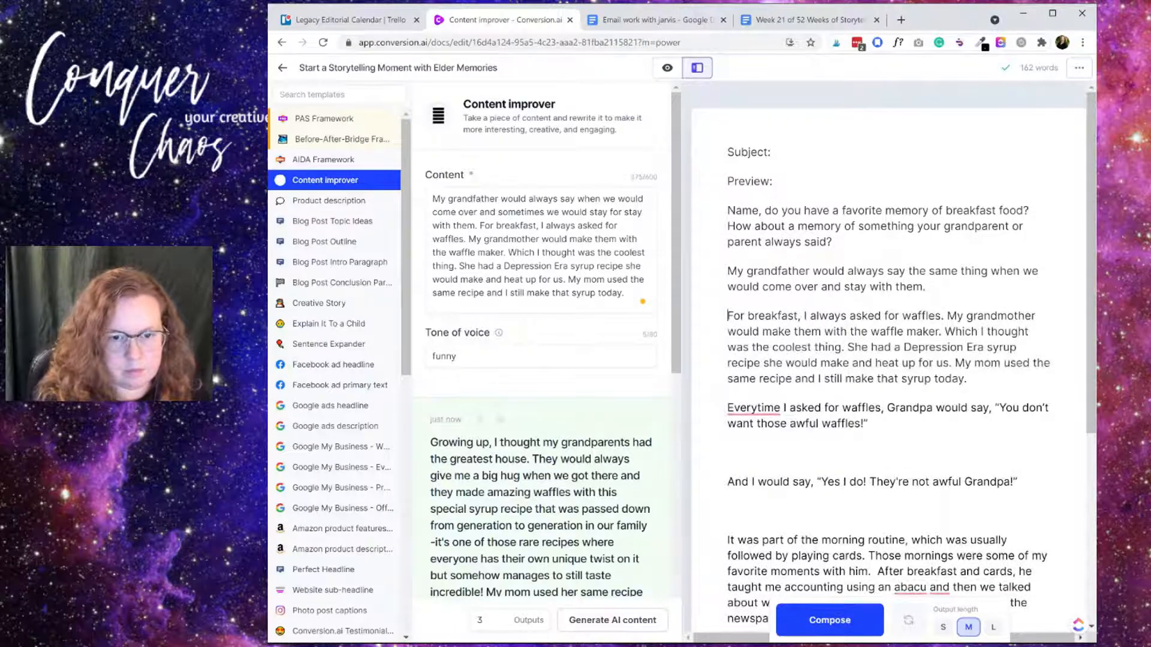
pyautogui.press('BackSpace')
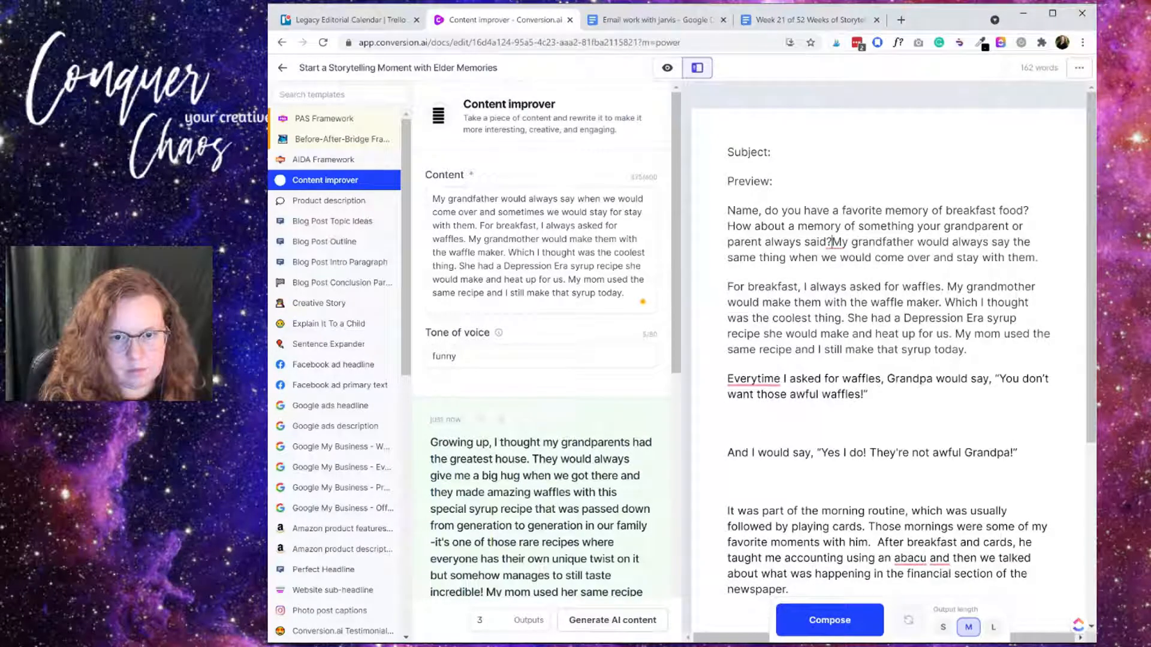
# Remove the blank lines above and below the line "And I would say, 'Yes I do! They're not awful Grandpa!'"
pyautogui.click(972, 303)
pyautogui.click(967, 350)
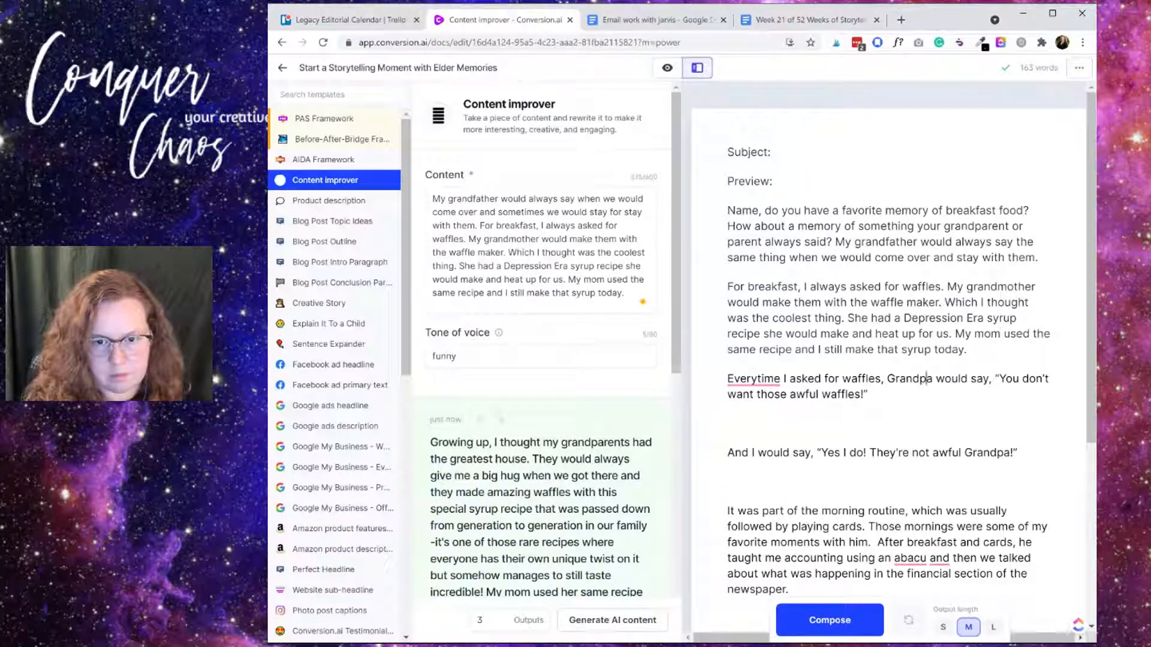
pyautogui.click(728, 424)
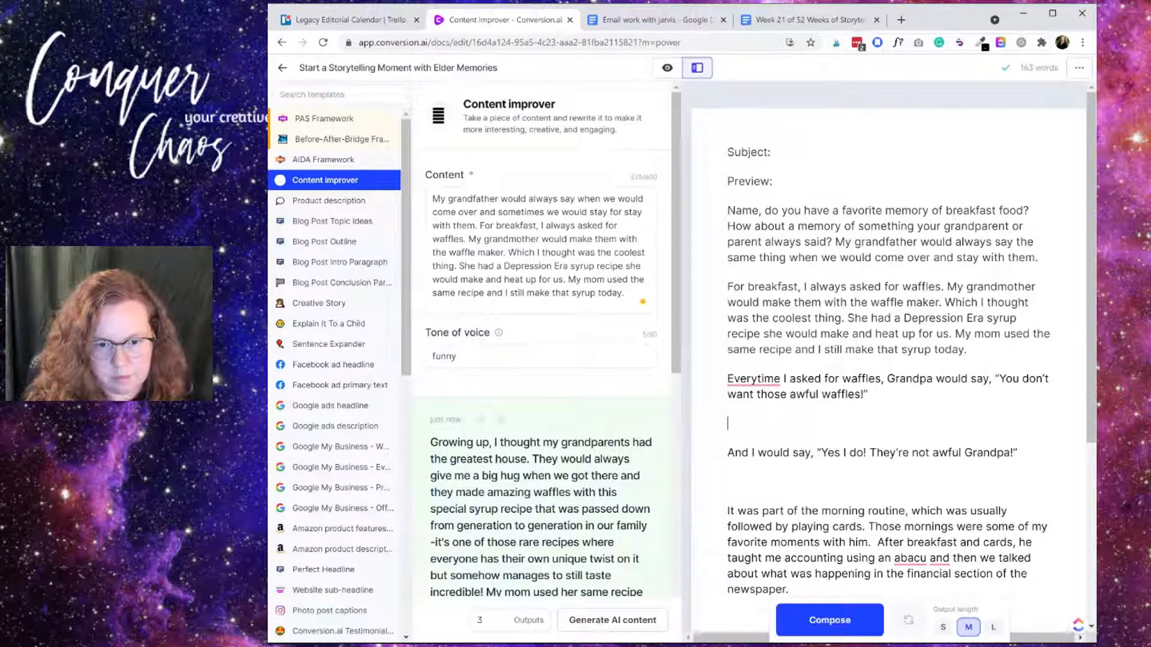
pyautogui.press('BackSpace')
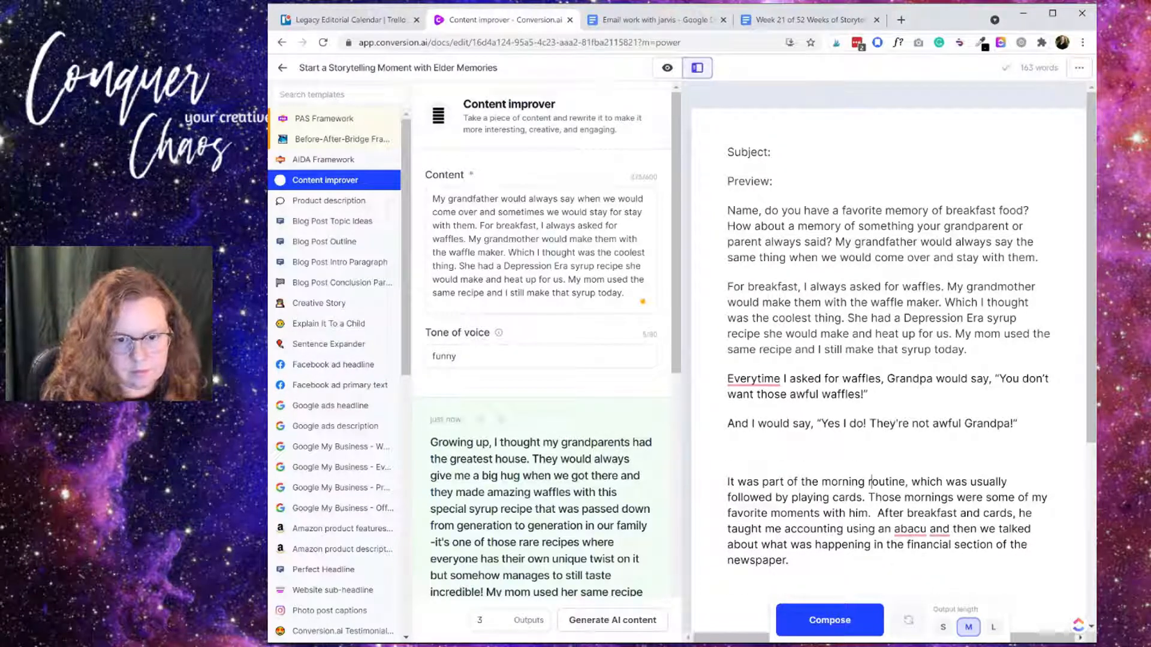
pyautogui.press('BackSpace')
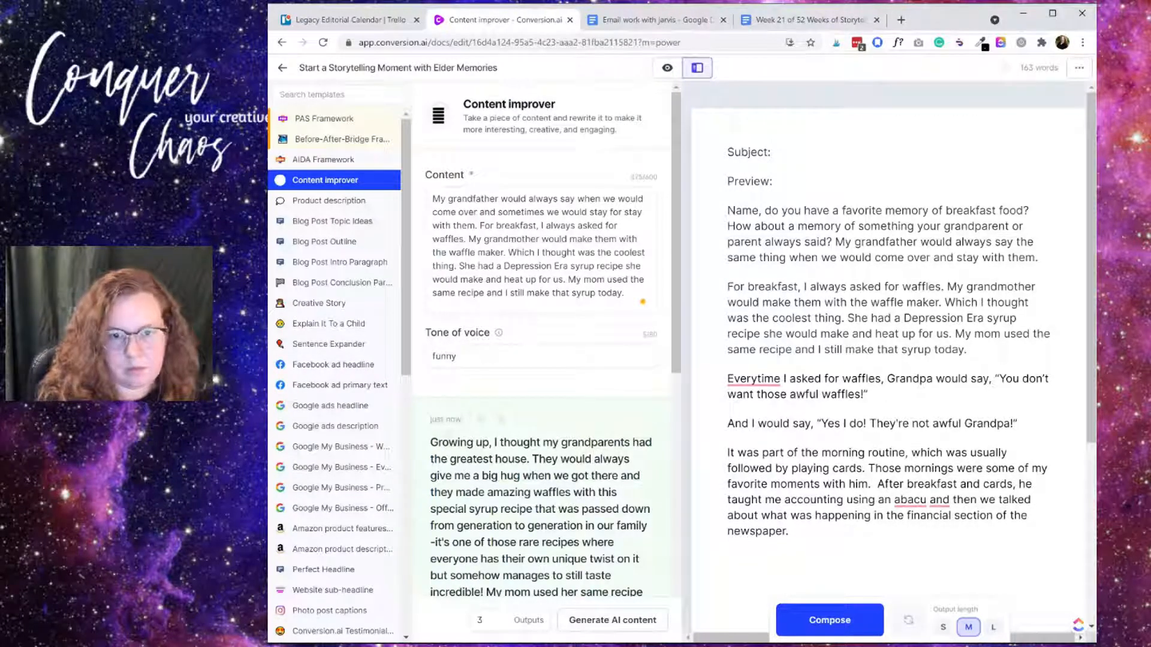
# Correct "abacu" to "abacus" with a comma after it, and change "Everytime" to "Every time" in the waffle story
pyautogui.moveTo(915, 500)
pyautogui.click(916, 524)
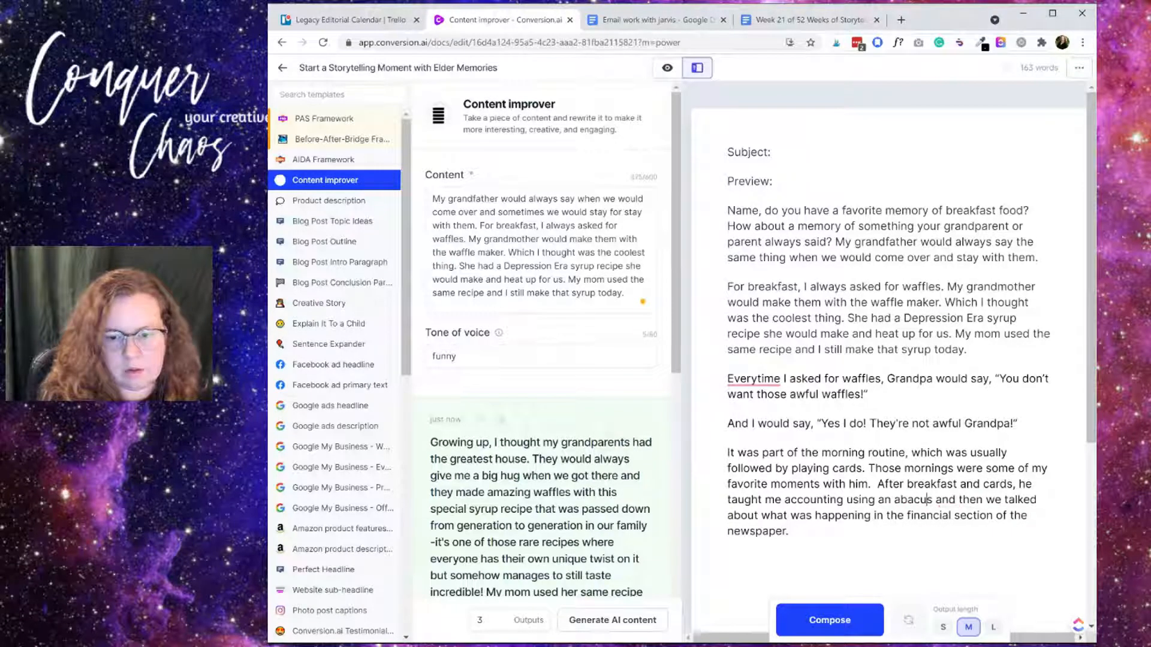
pyautogui.click(932, 500)
pyautogui.write(',')
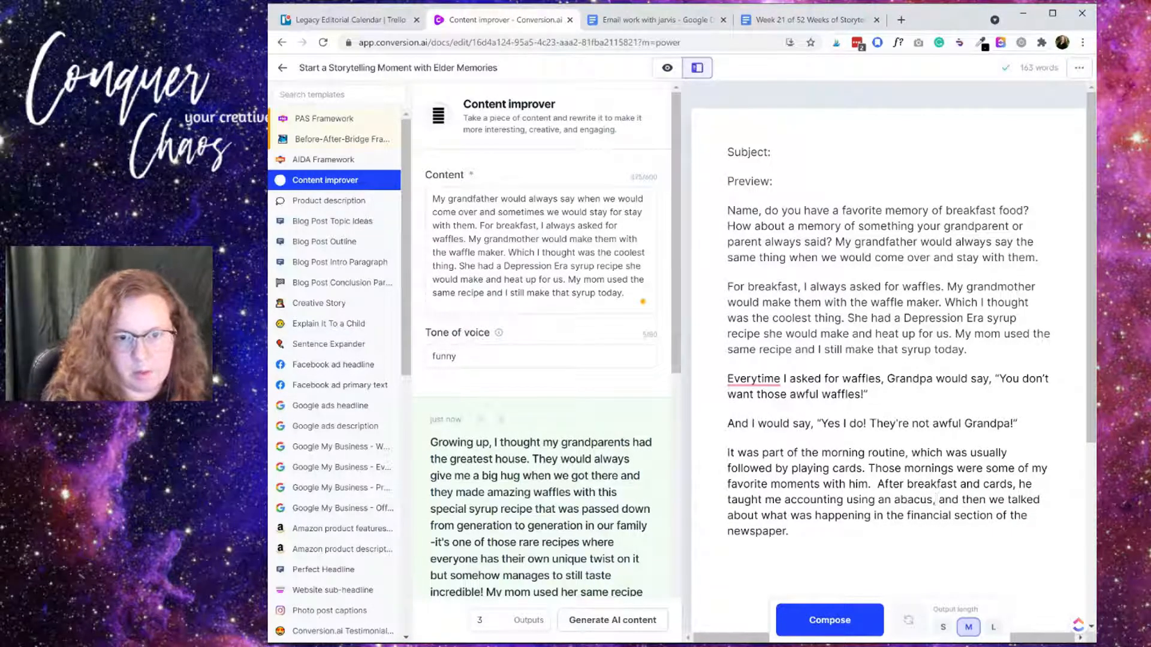
pyautogui.click(761, 379)
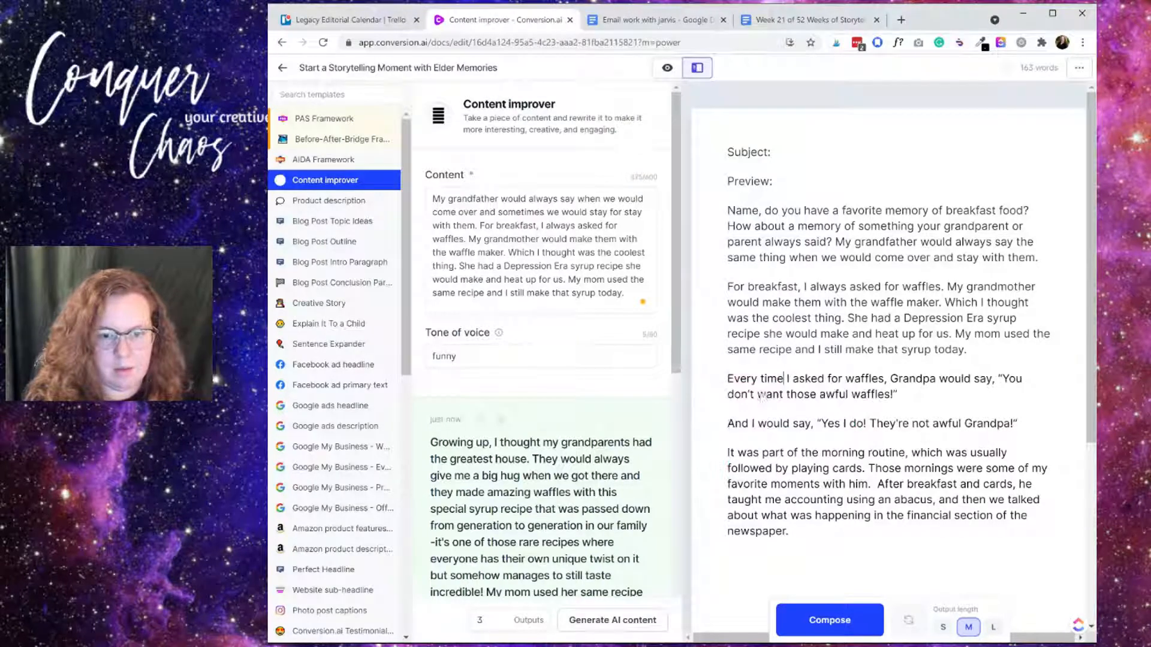
# Copy "Things to read, listen to, or watch" from the Google Docs outline and paste it below the Conversion.ai story as a level 2 heading
pyautogui.scroll(-1, 888, 372)
pyautogui.click(729, 496)
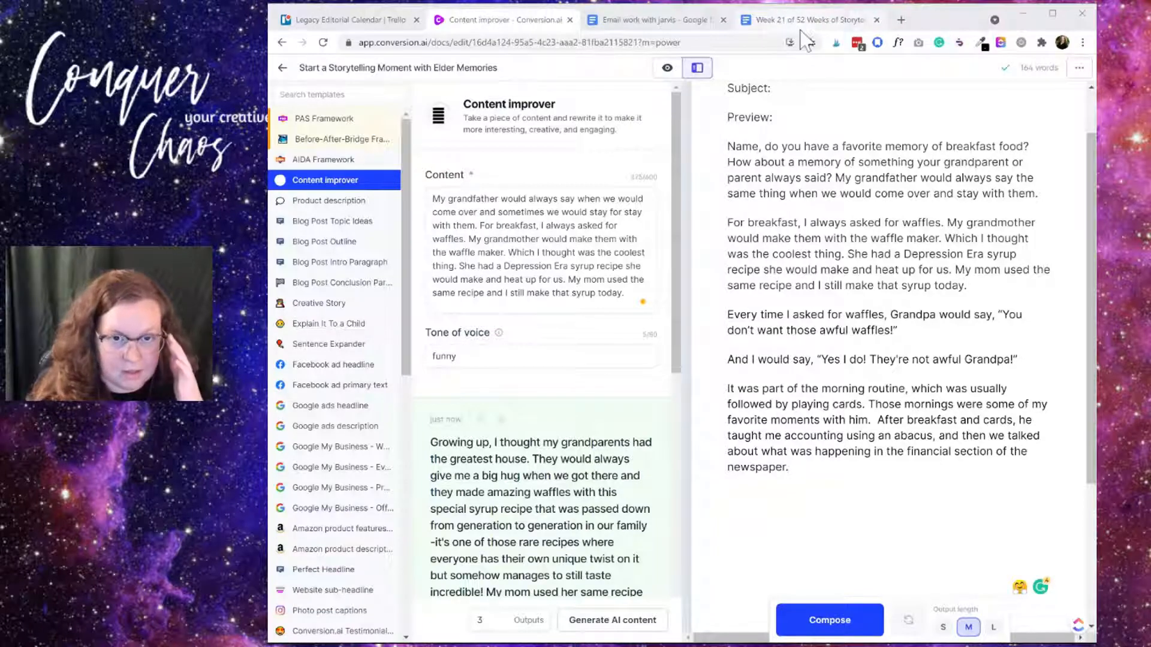
pyautogui.click(792, 467)
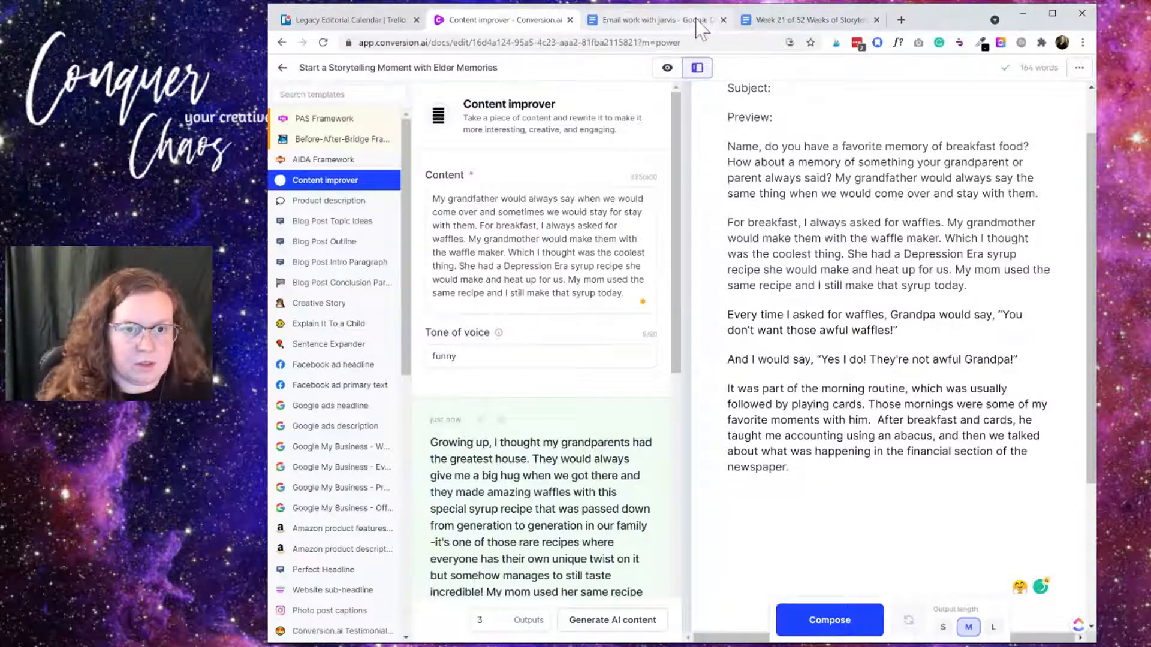
pyautogui.click(654, 20)
pyautogui.moveTo(454, 332); pyautogui.dragTo(452, 319)
pyautogui.hotkey('ctrl', 'c')
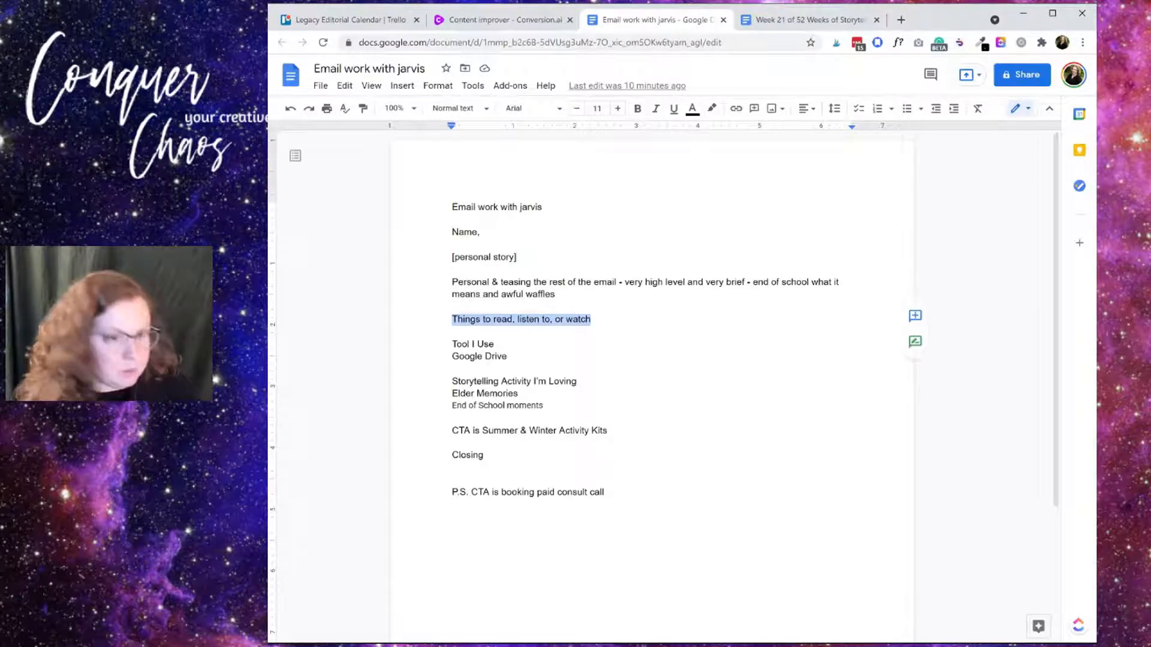
pyautogui.click(507, 20)
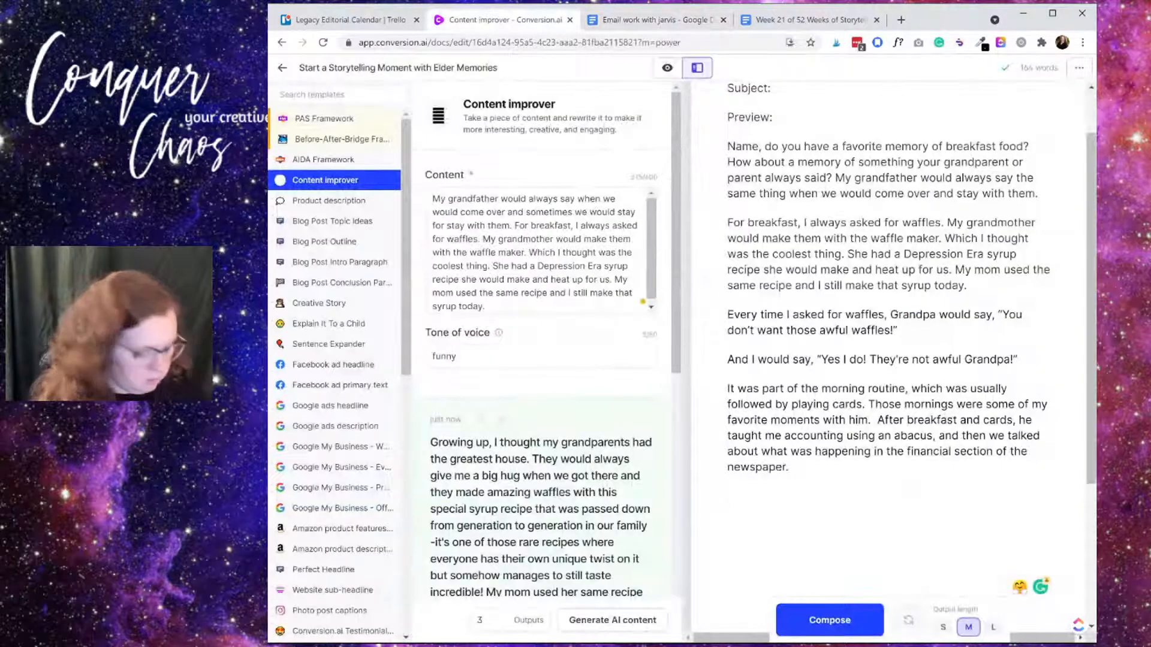
pyautogui.hotkey('ctrl', 'v')
pyautogui.moveTo(905, 496); pyautogui.dragTo(728, 496)
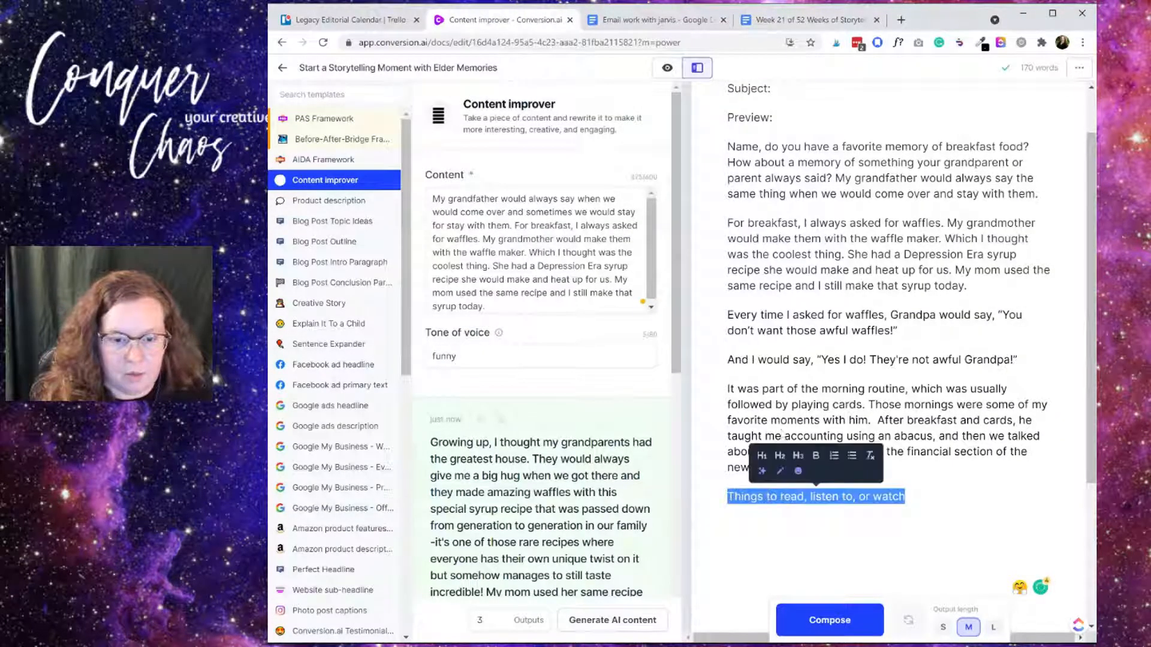
pyautogui.click(780, 457)
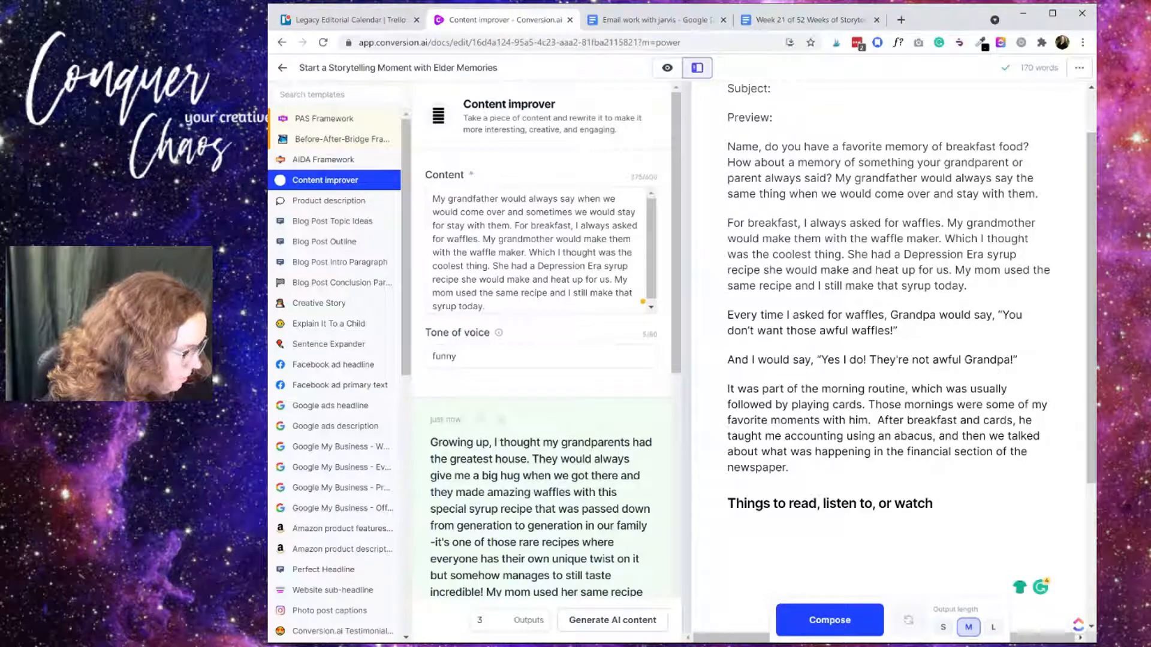
pyautogui.write('Win')
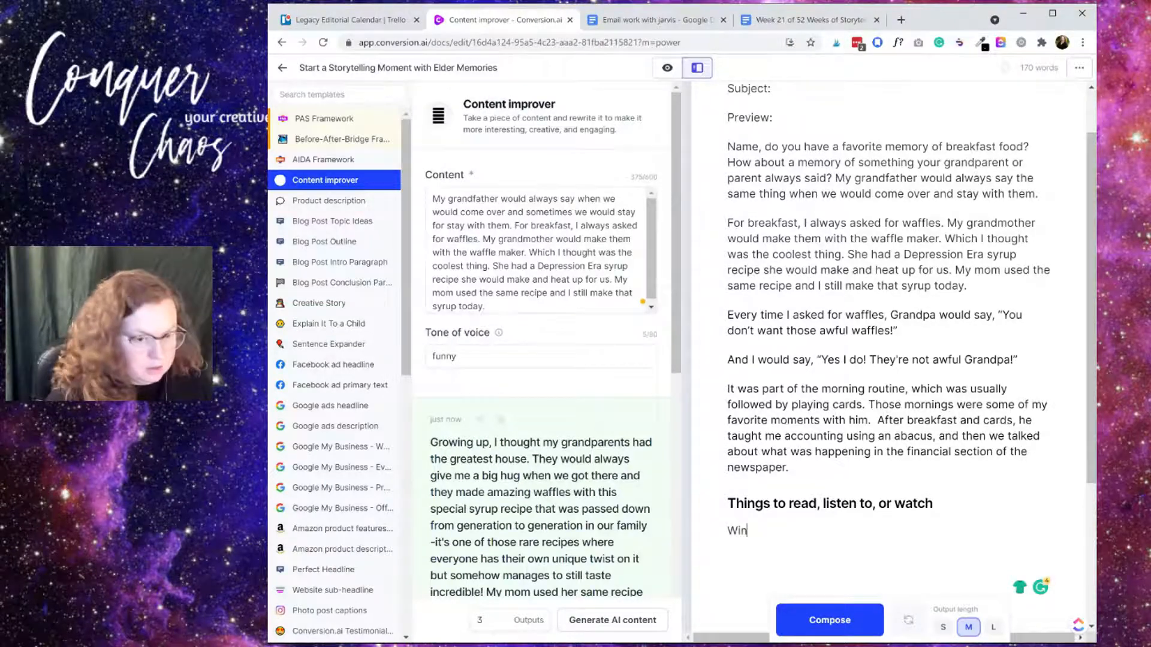
pyautogui.write('ter actviit')
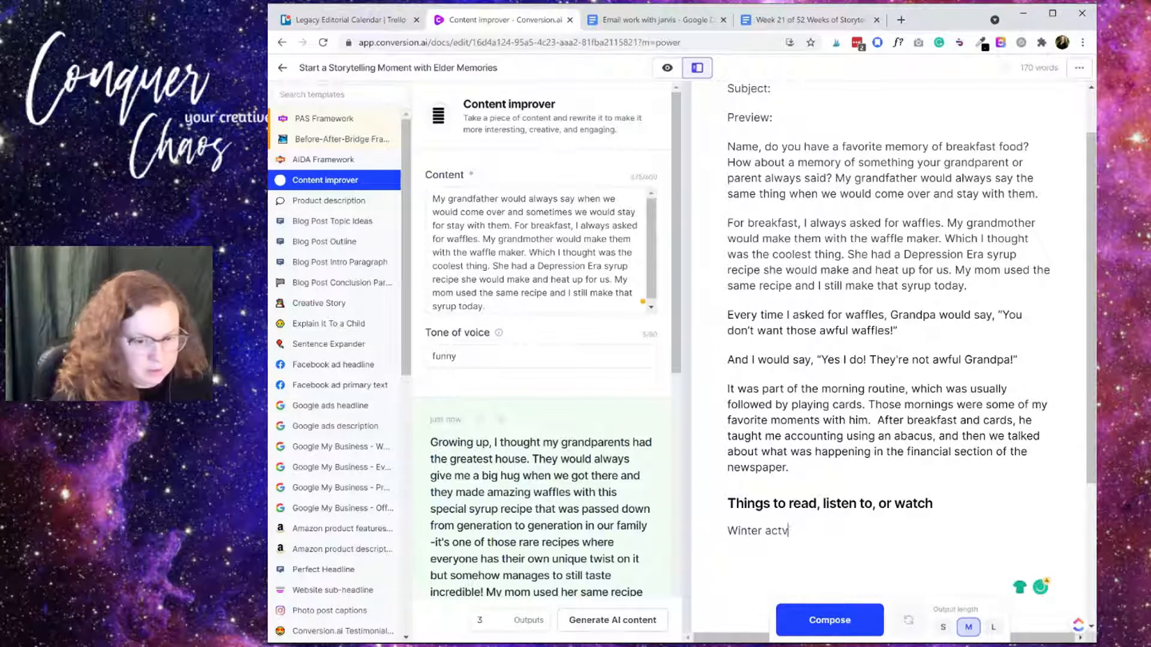
pyautogui.press('BackSpace')
pyautogui.press('BackSpace')
pyautogui.press('BackSpace')
pyautogui.press('BackSpace')
pyautogui.write('ivtie')
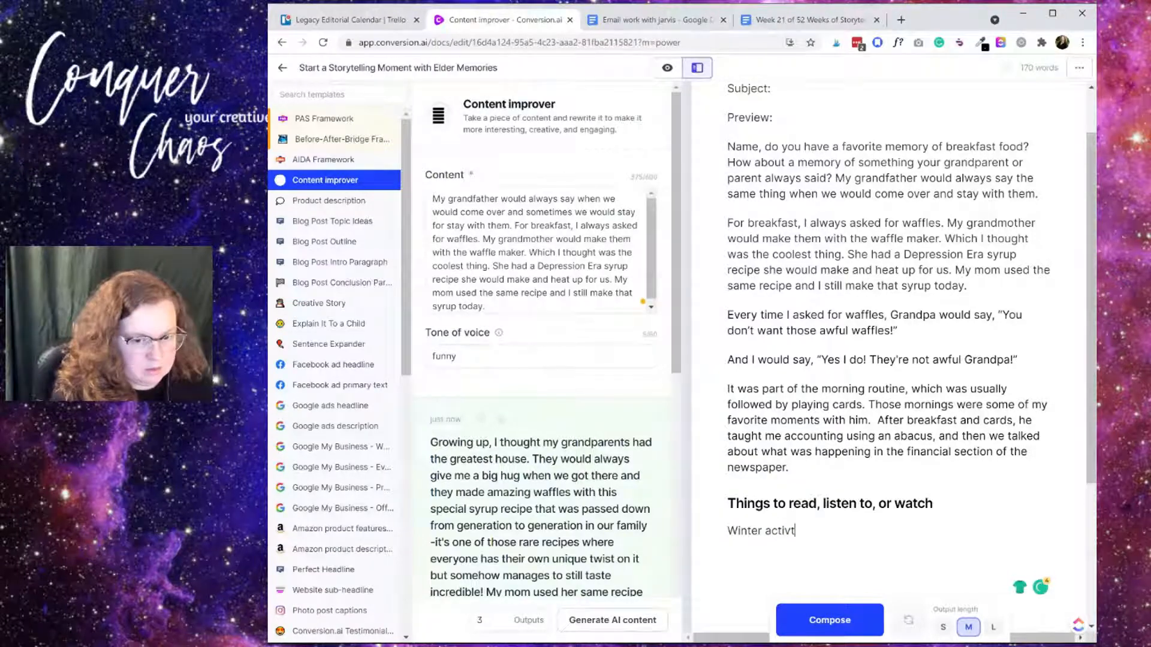
pyautogui.press('BackSpace')
pyautogui.press('BackSpace')
pyautogui.press('BackSpace')
pyautogui.write('ities for ')
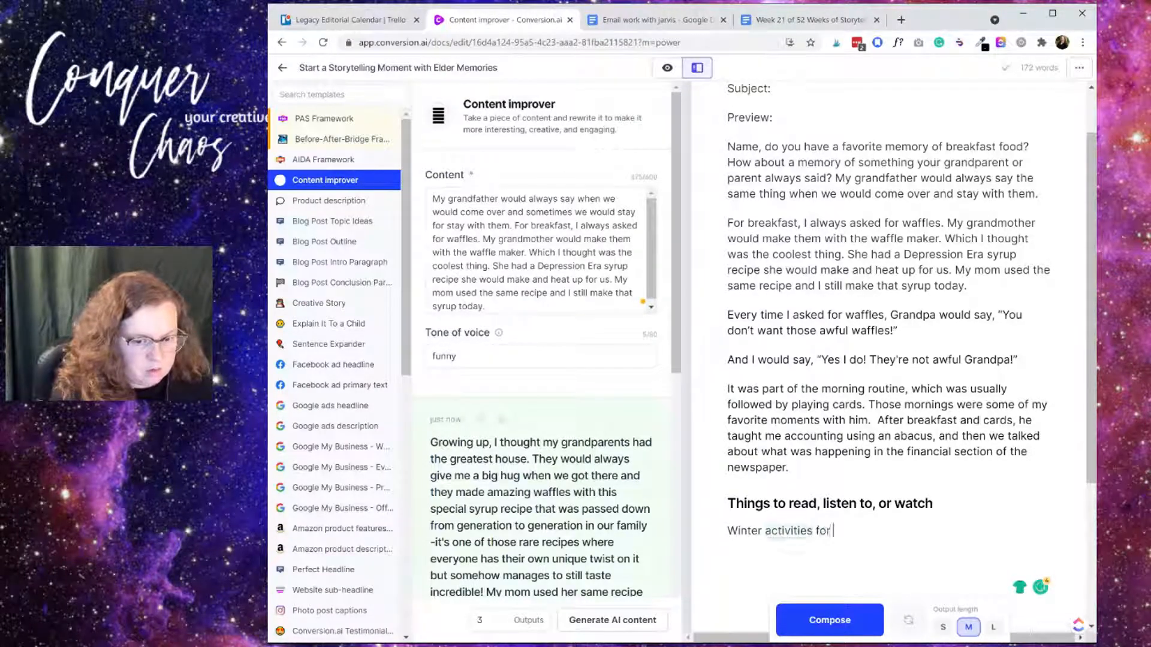
pyautogui.write('those fo y')
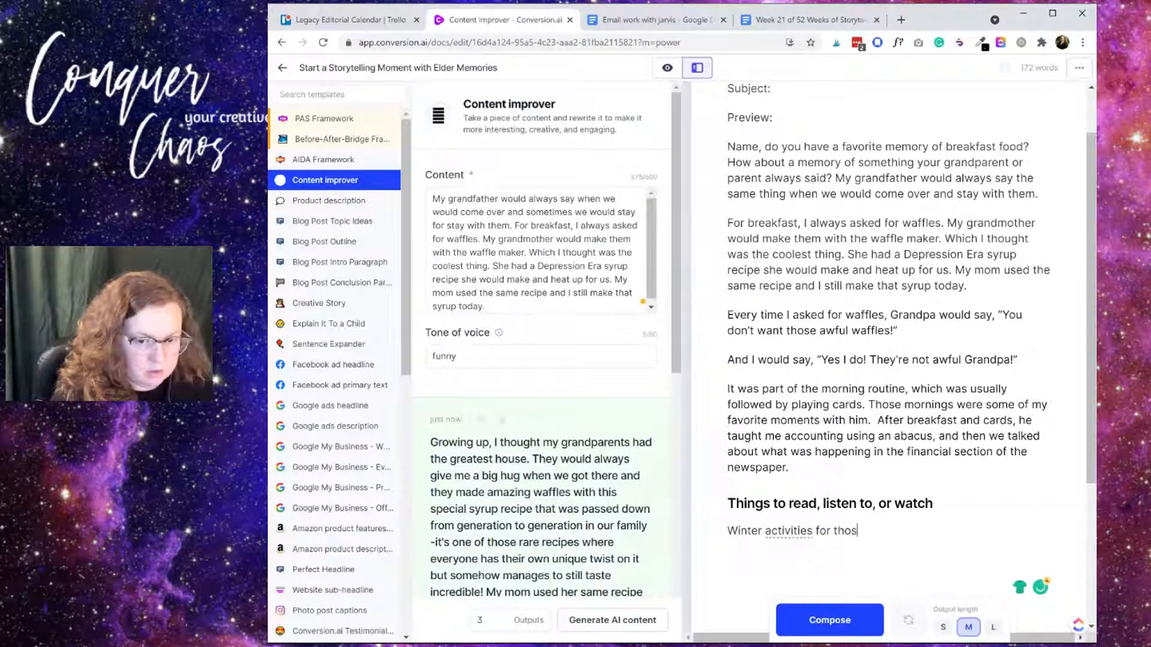
pyautogui.press('BackSpace')
pyautogui.press('BackSpace')
pyautogui.press('BackSpace')
pyautogui.press('BackSpace')
pyautogui.press('BackSpace')
pyautogui.press('BackSpace')
pyautogui.press('BackSpace')
pyautogui.press('BackSpace')
pyautogui.press('BackSpace')
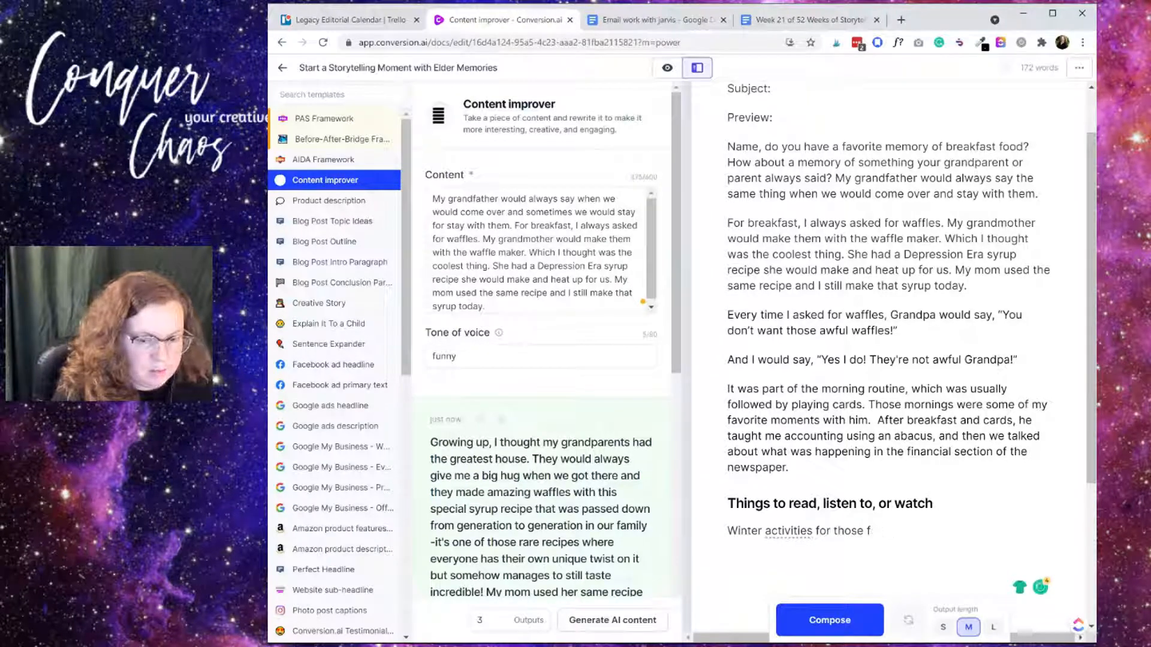
pyautogui.press('BackSpace')
pyautogui.press('BackSpace')
pyautogui.press('BackSpace')
pyautogui.press('BackSpace')
pyautogui.press('BackSpace')
pyautogui.press('BackSpace')
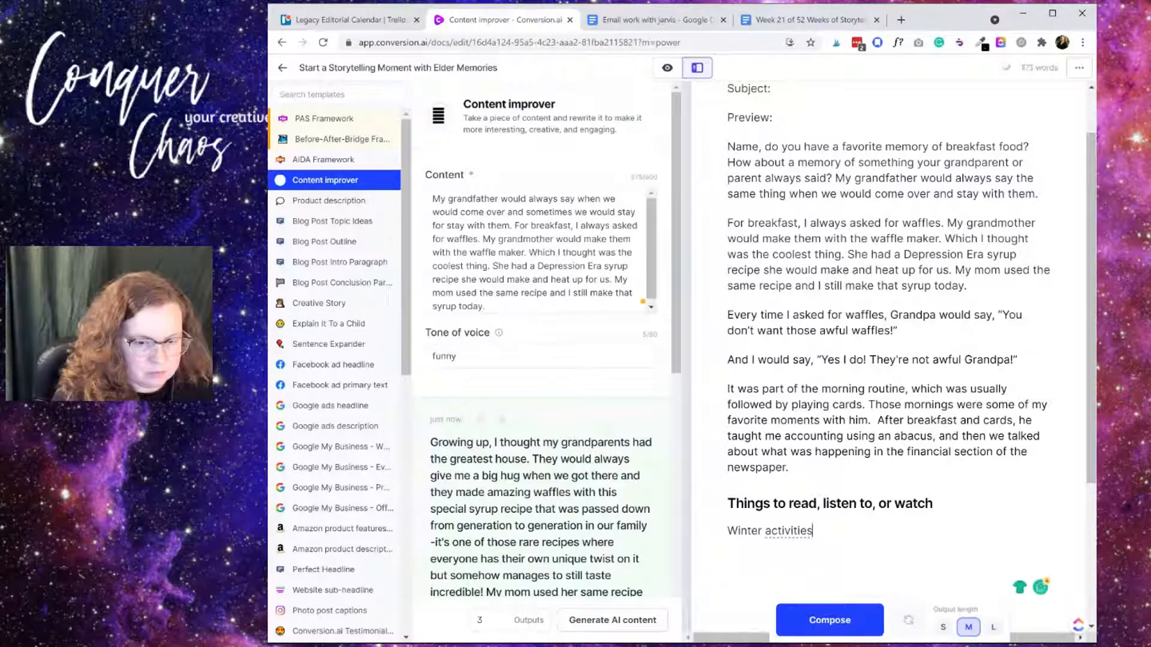
pyautogui.press('BackSpace')
pyautogui.press('BackSpace')
pyautogui.press('BackSpace')
pyautogui.press('BackSpace')
pyautogui.press('BackSpace')
pyautogui.press('BackSpace')
pyautogui.press('BackSpace')
pyautogui.press('BackSpace')
pyautogui.press('BackSpace')
pyautogui.press('BackSpace')
pyautogui.press('BackSpace')
pyautogui.press('BackSpace')
pyautogui.press('BackSpace')
pyautogui.press('BackSpace')
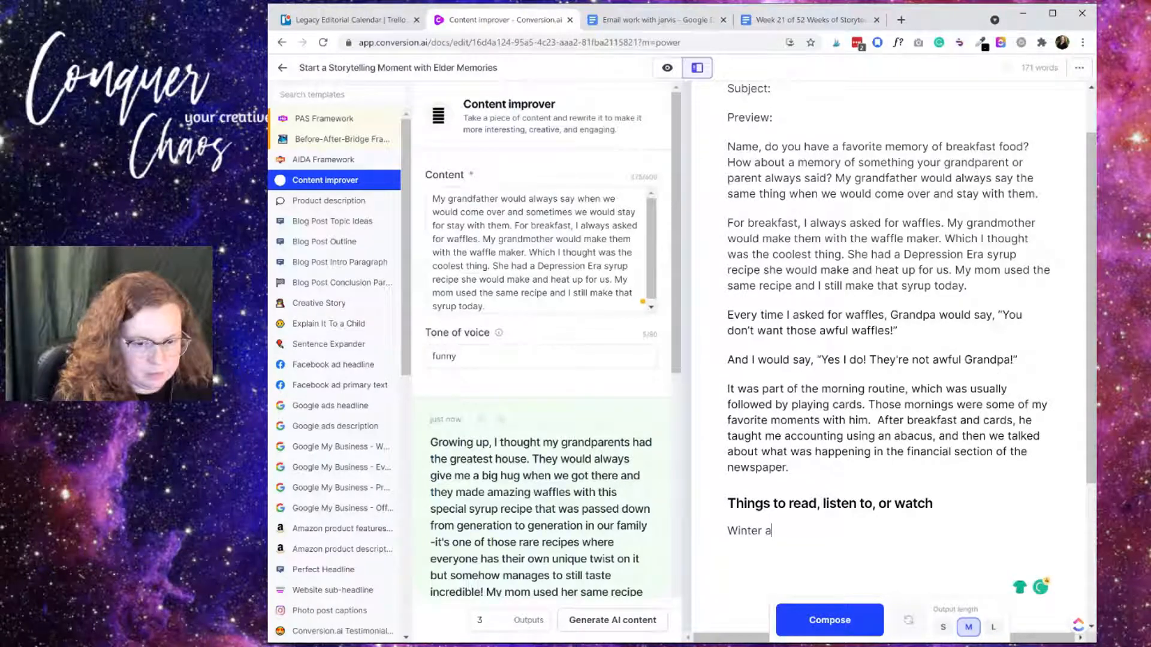
pyautogui.press('BackSpace')
pyautogui.press('BackSpace')
pyautogui.press('BackSpace')
# Write the line "Activities - Winter & Summer Options" under the "Things to read, listen to, or watch" heading
pyautogui.write('Activit')
pyautogui.press('BackSpace')
pyautogui.press('BackSpace')
pyautogui.press('BackSpace')
pyautogui.press('BackSpace')
pyautogui.press('BackSpace')
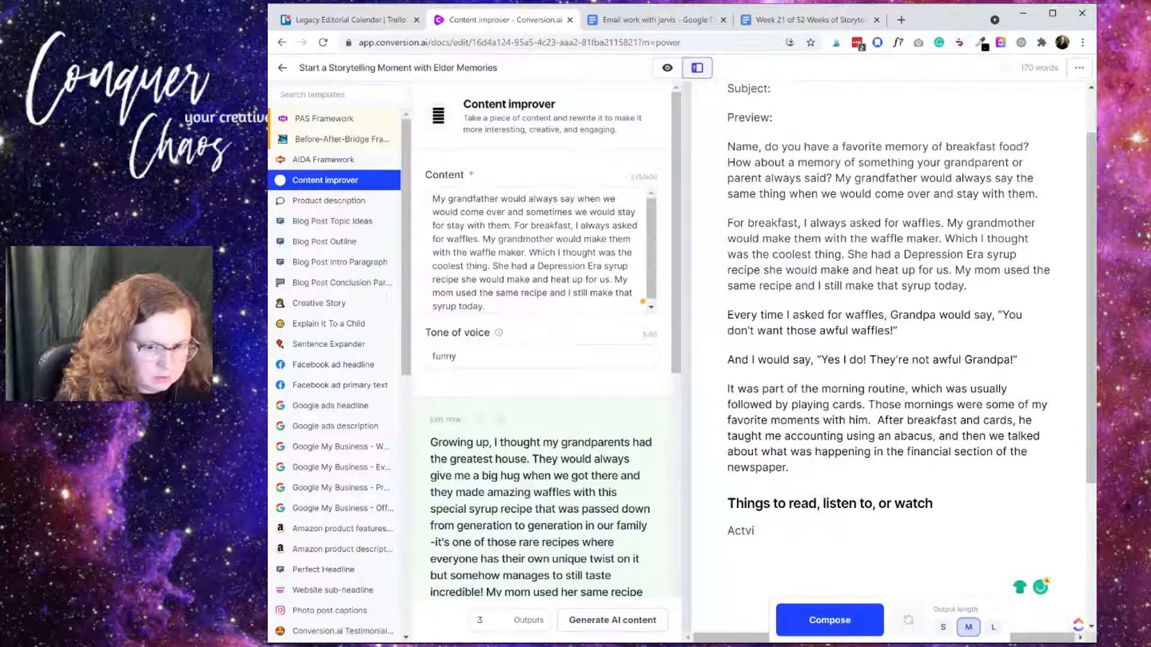
pyautogui.write('tivti')
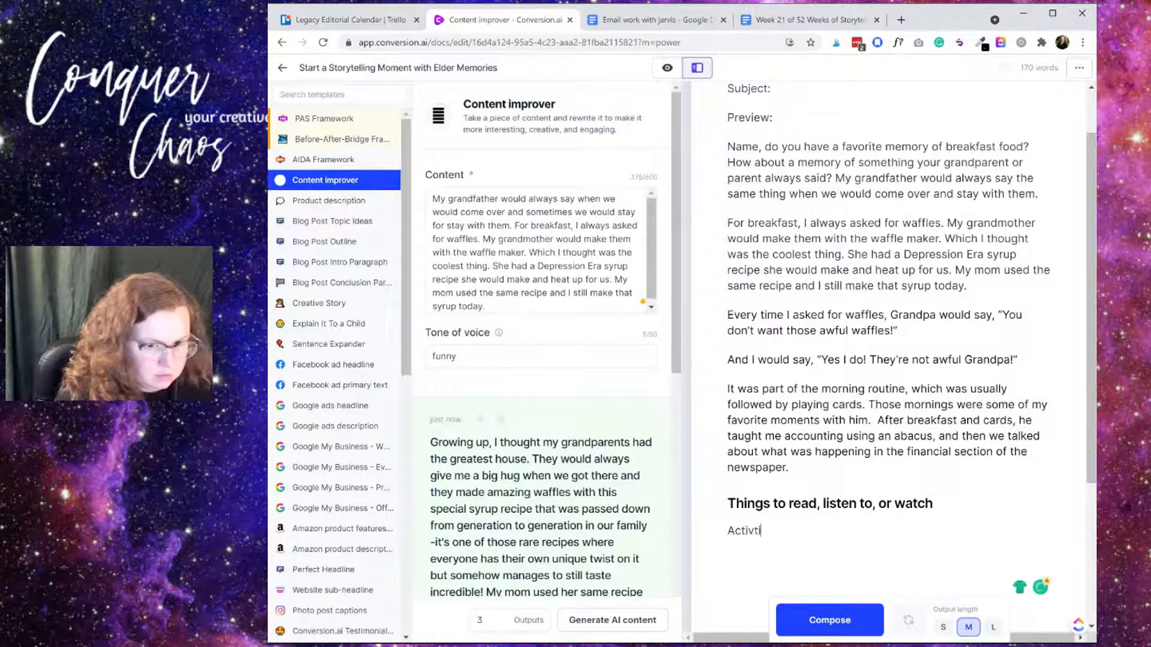
pyautogui.press('BackSpace')
pyautogui.press('BackSpace')
pyautogui.write('ivites')
pyautogui.press('BackSpace')
pyautogui.press('BackSpace')
pyautogui.press('BackSpace')
pyautogui.press('BackSpace')
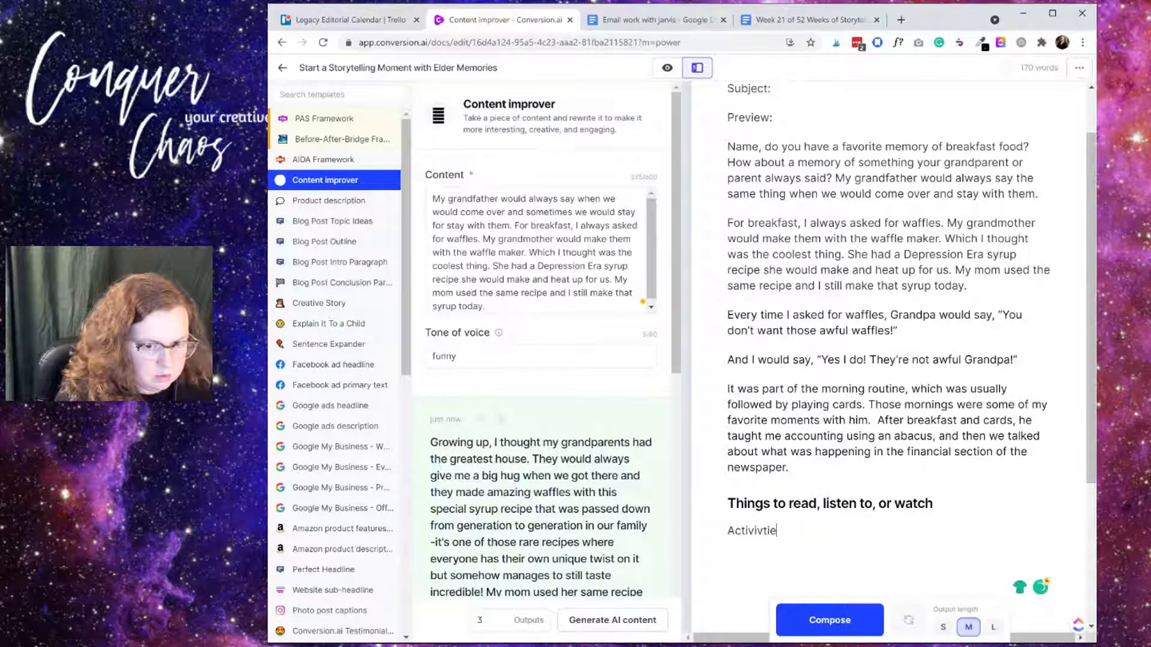
pyautogui.press('BackSpace')
pyautogui.press('BackSpace')
pyautogui.write('itve')
pyautogui.press('BackSpace')
pyautogui.press('BackSpace')
pyautogui.write('ies - Winter & Summer Opti')
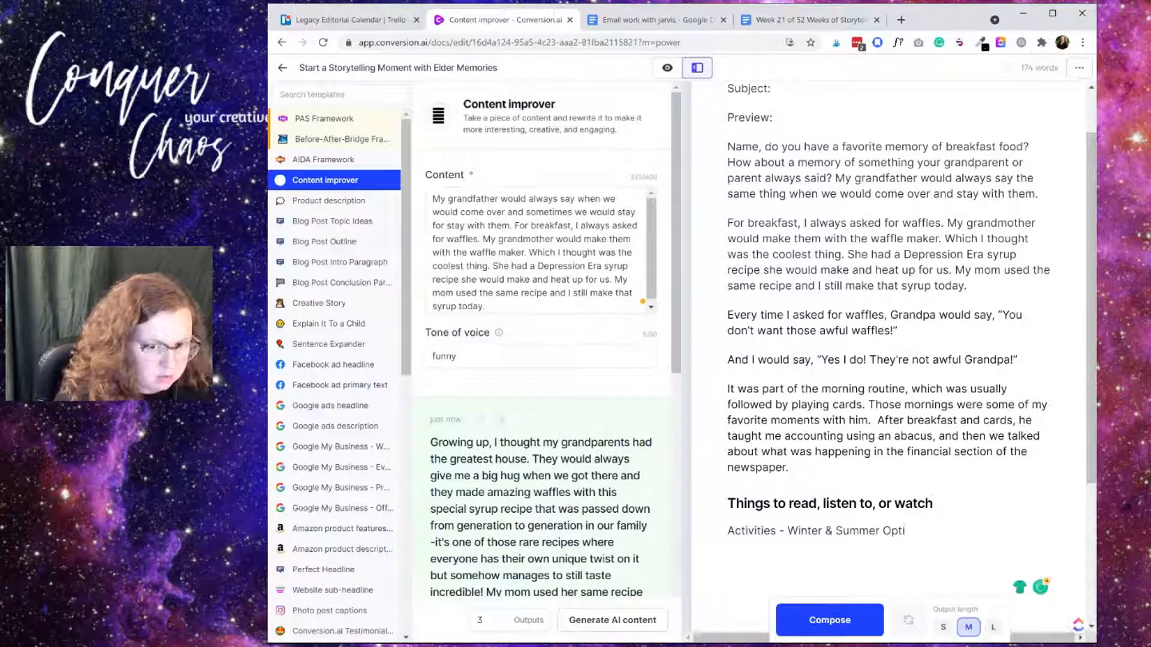
pyautogui.write('ions')
pyautogui.press('BackSpace')
pyautogui.press('BackSpace')
pyautogui.press('BackSpace')
pyautogui.press('BackSpace')
pyautogui.write('ons')
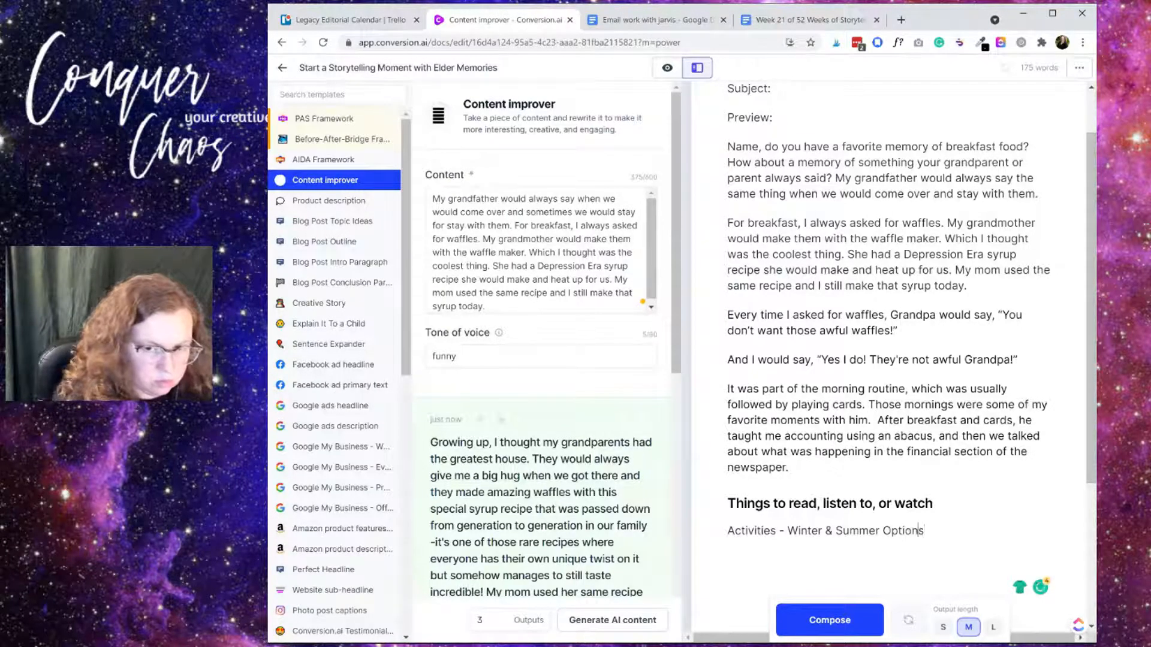
# Insert "Options" after "Winter" in the activities line
pyautogui.press('Left')
pyautogui.press('Left')
pyautogui.press('Left')
pyautogui.press('Left')
pyautogui.press('Left')
pyautogui.press('Left')
pyautogui.press('Left')
pyautogui.press('Left')
pyautogui.press('Left')
pyautogui.press('Left')
pyautogui.press('Left')
pyautogui.press('Left')
pyautogui.press('Left')
pyautogui.press('Left')
pyautogui.press('Right')
pyautogui.press('Right')
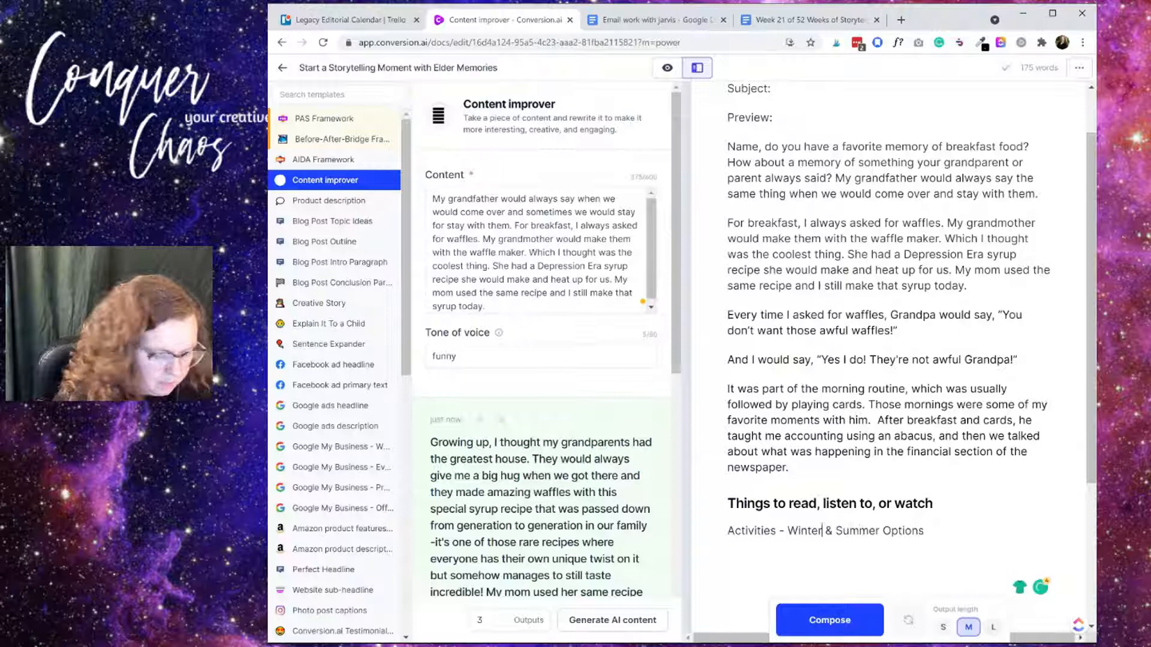
pyautogui.write('Options')
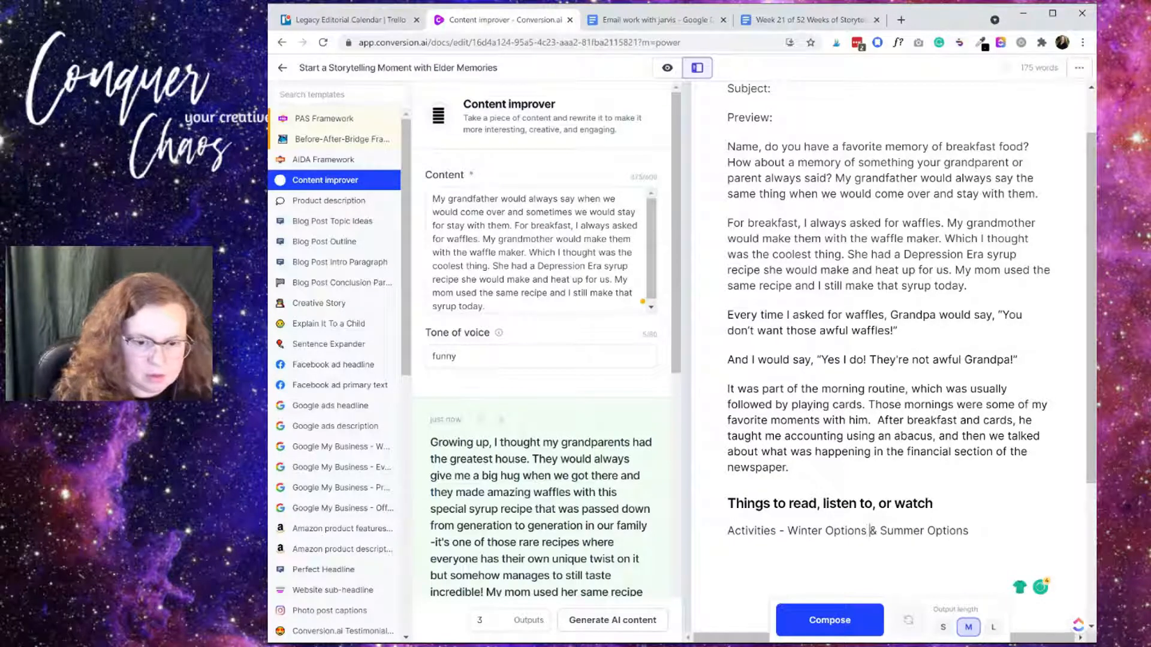
# Change "Activities" to "Activity Kits" at the start of the line about winter and summer options
pyautogui.press('BackSpace')
pyautogui.press('BackSpace')
pyautogui.press('BackSpace')
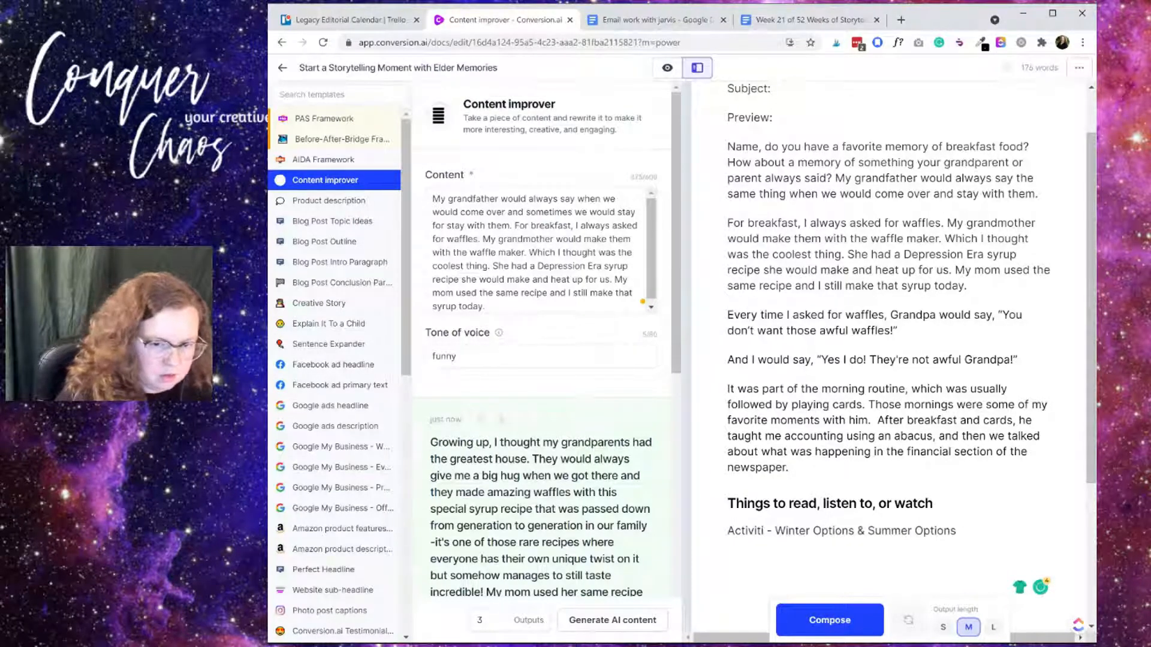
pyautogui.write('y Kits')
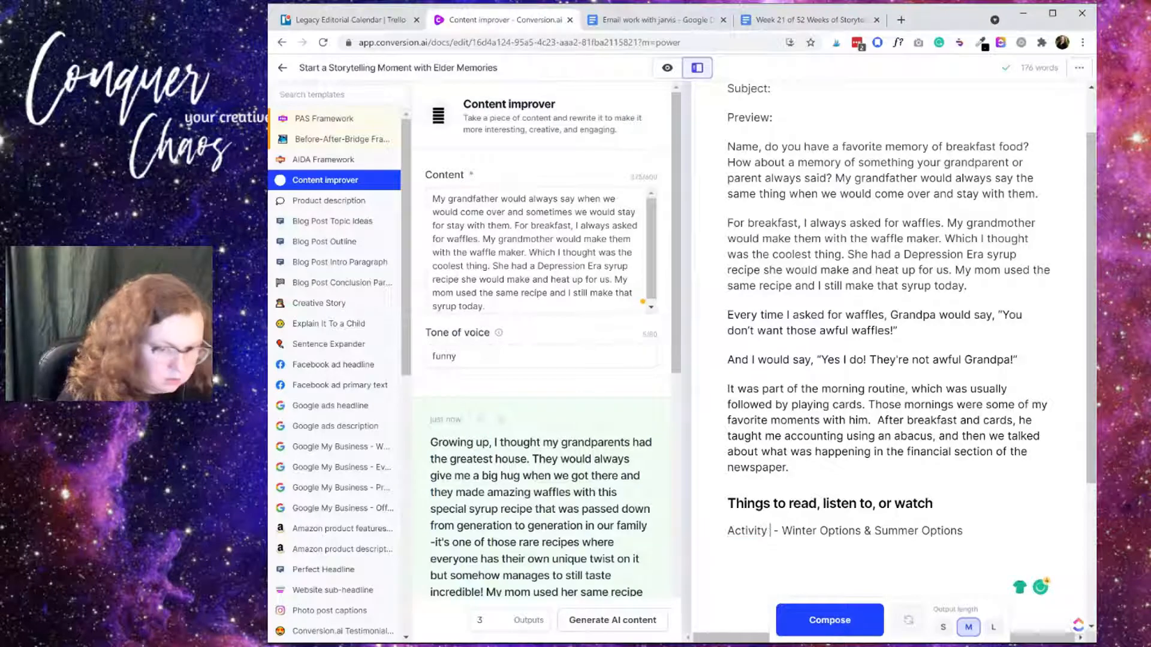
pyautogui.press('Right')
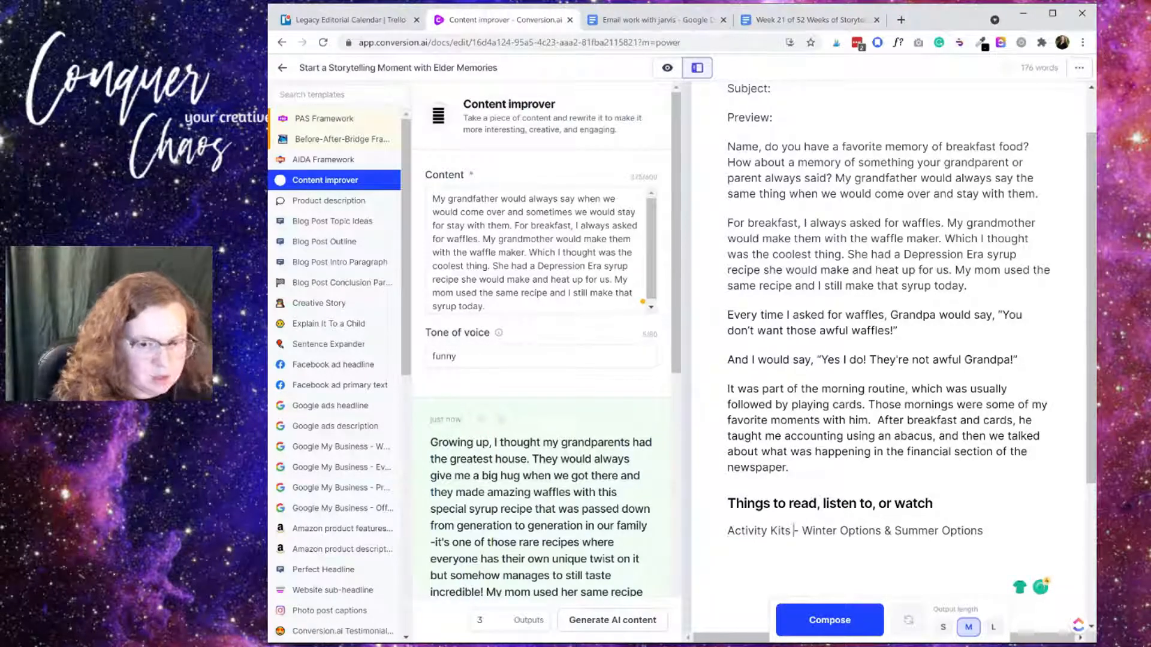
pyautogui.press('End')
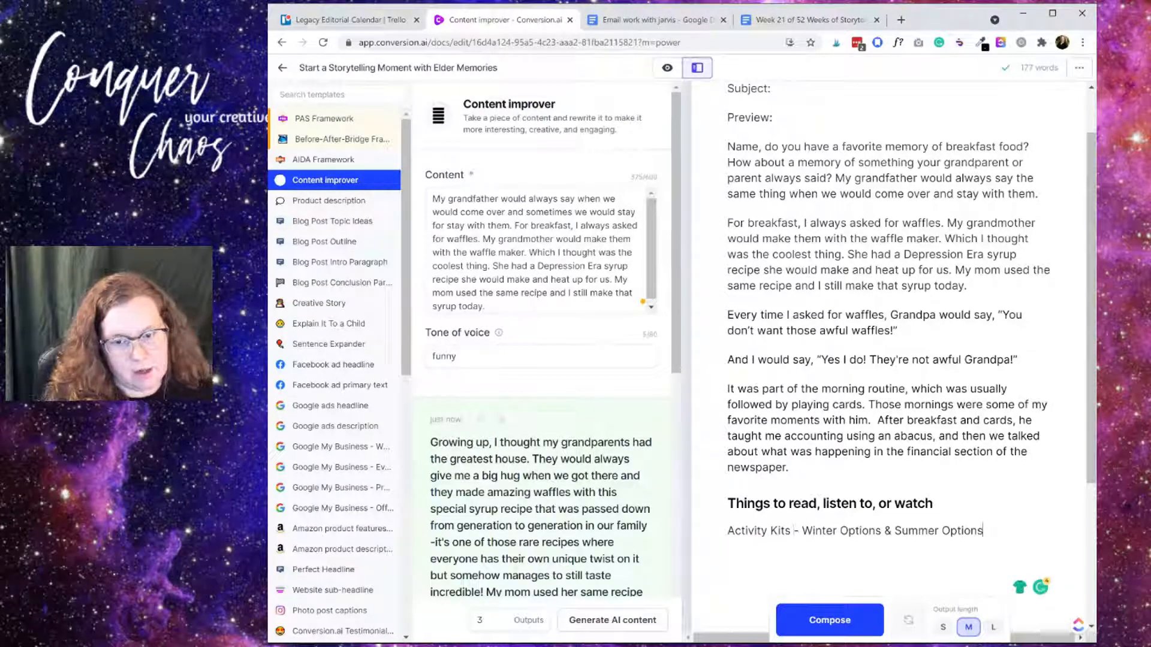
# Add the label "Use:" in front of the Activity Kits line under "Things to read, listen to, or watch"
pyautogui.press('End')
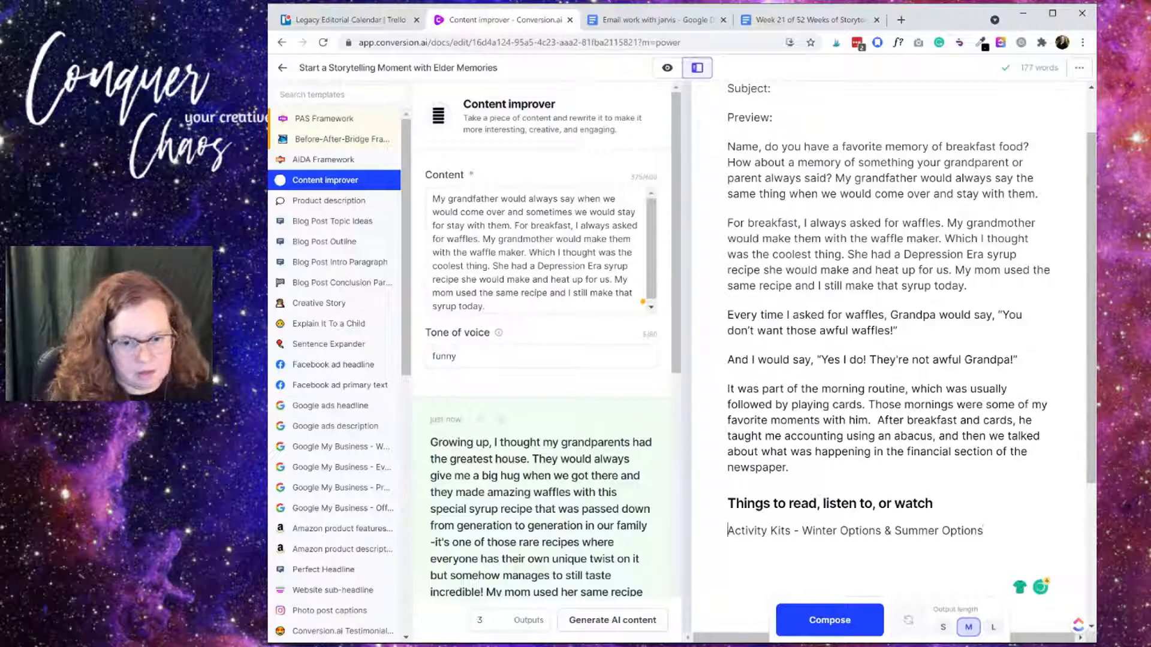
pyautogui.write('Use')
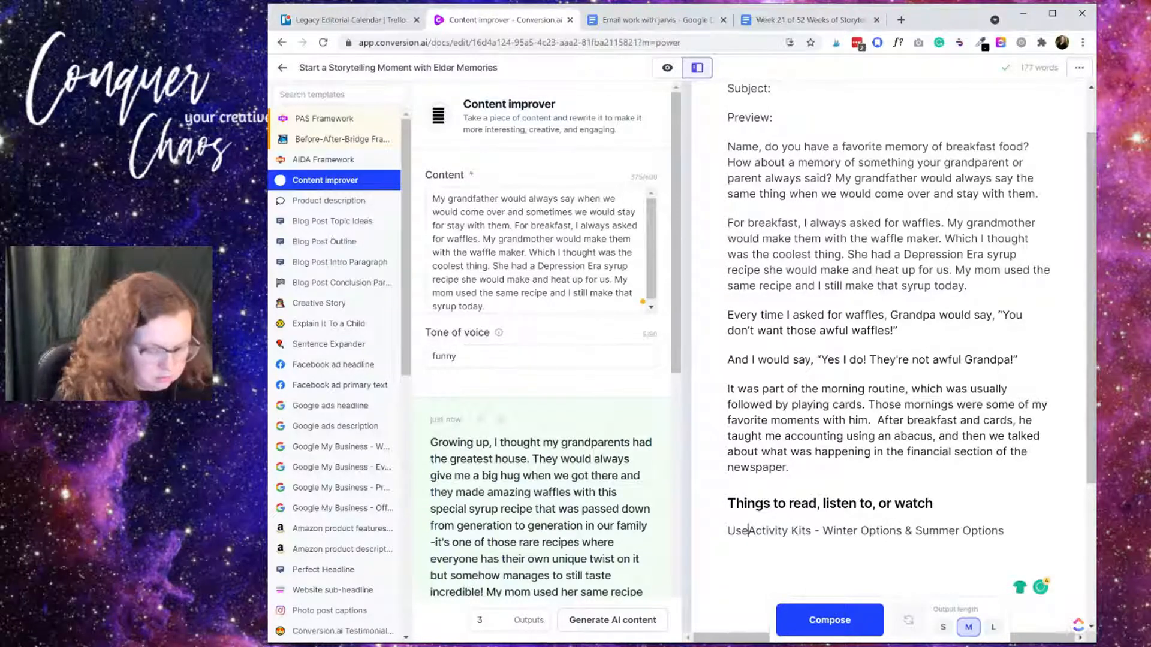
pyautogui.write(':')
# Add a new line starting with "Read -" below the Activity Kits line
pyautogui.press('End')
pyautogui.press('Return')
pyautogui.write('Read -')
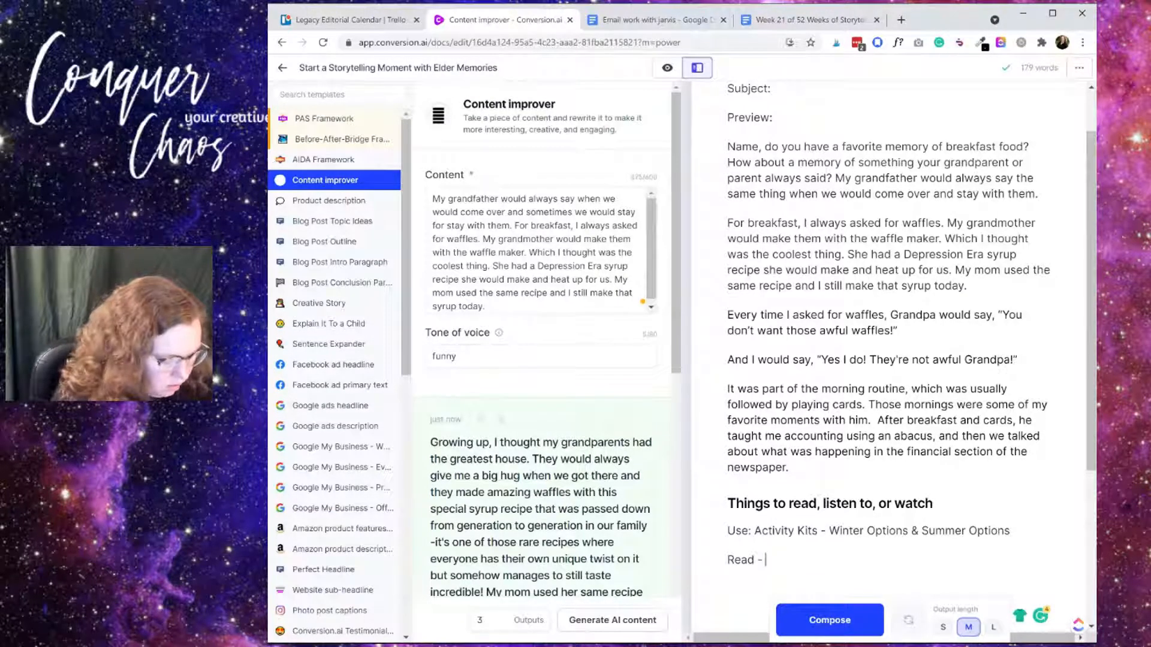
pyautogui.write('Elder Memories')
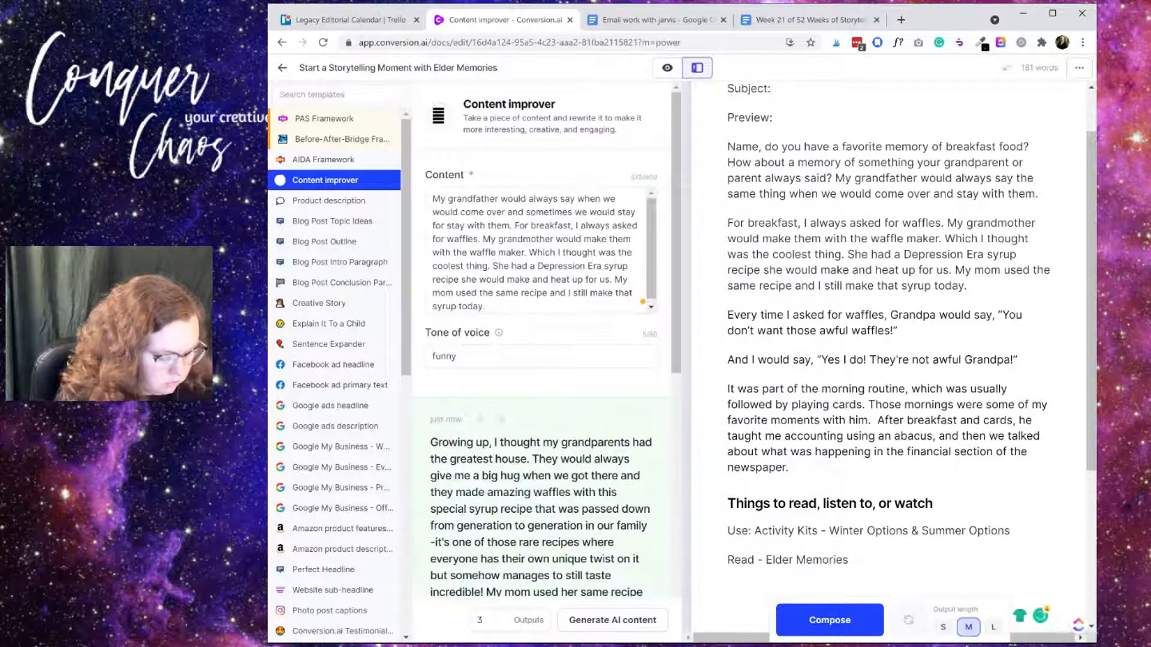
pyautogui.write(' &')
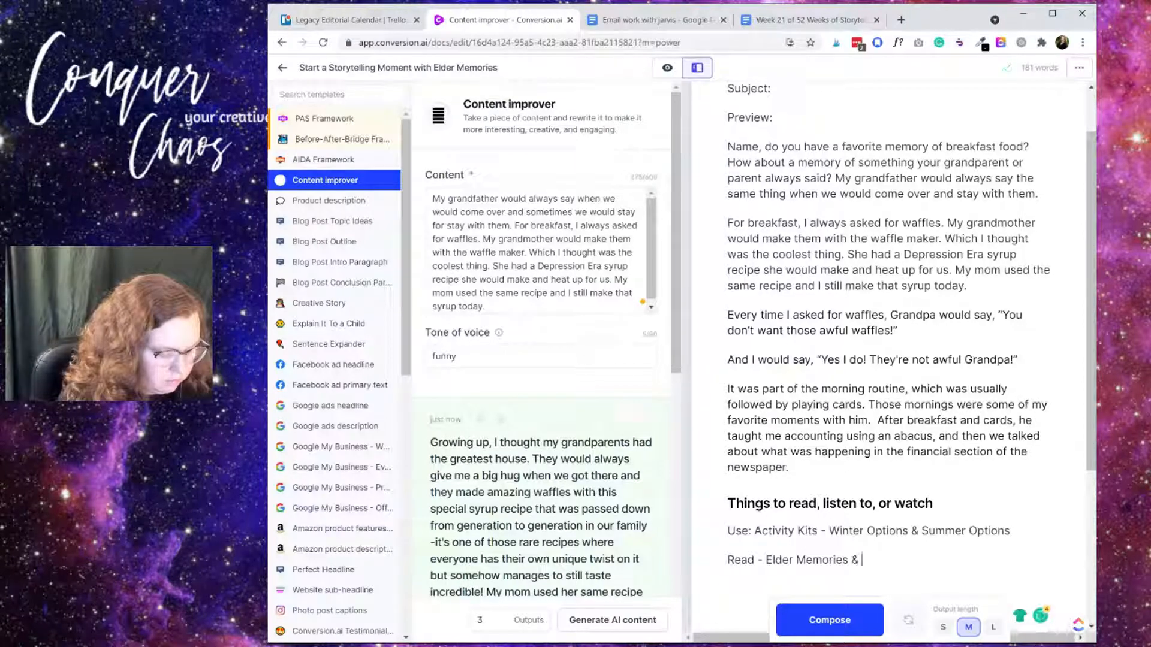
pyautogui.write(' 52')
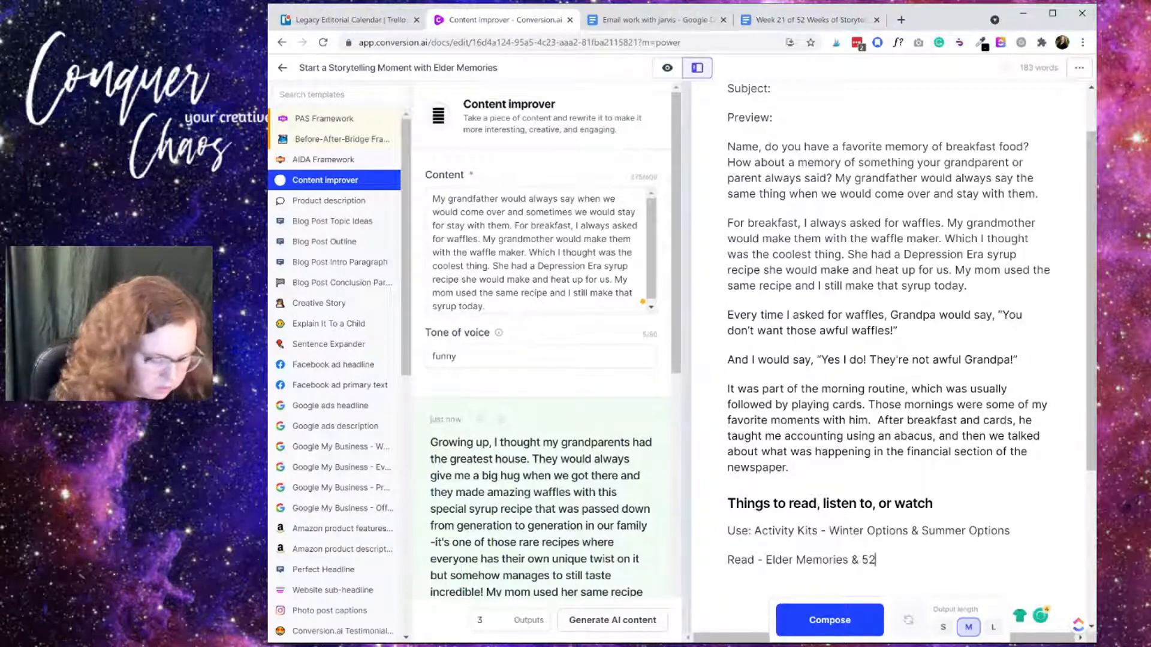
pyautogui.write(' Weeks of ')
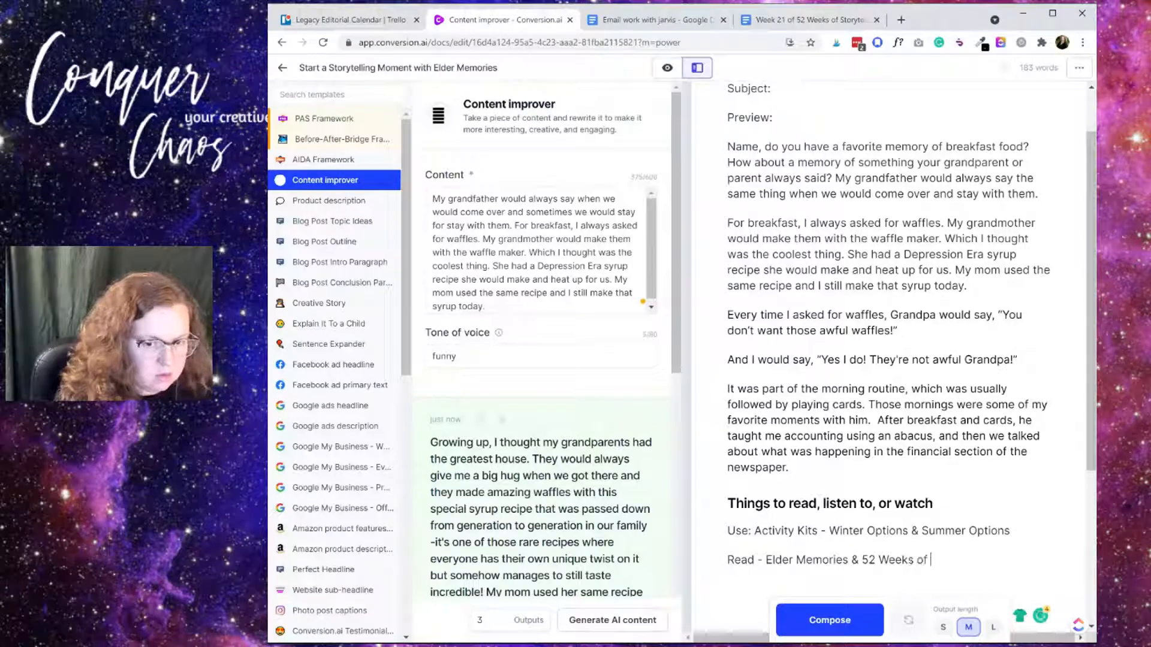
pyautogui.write('Storytelling')
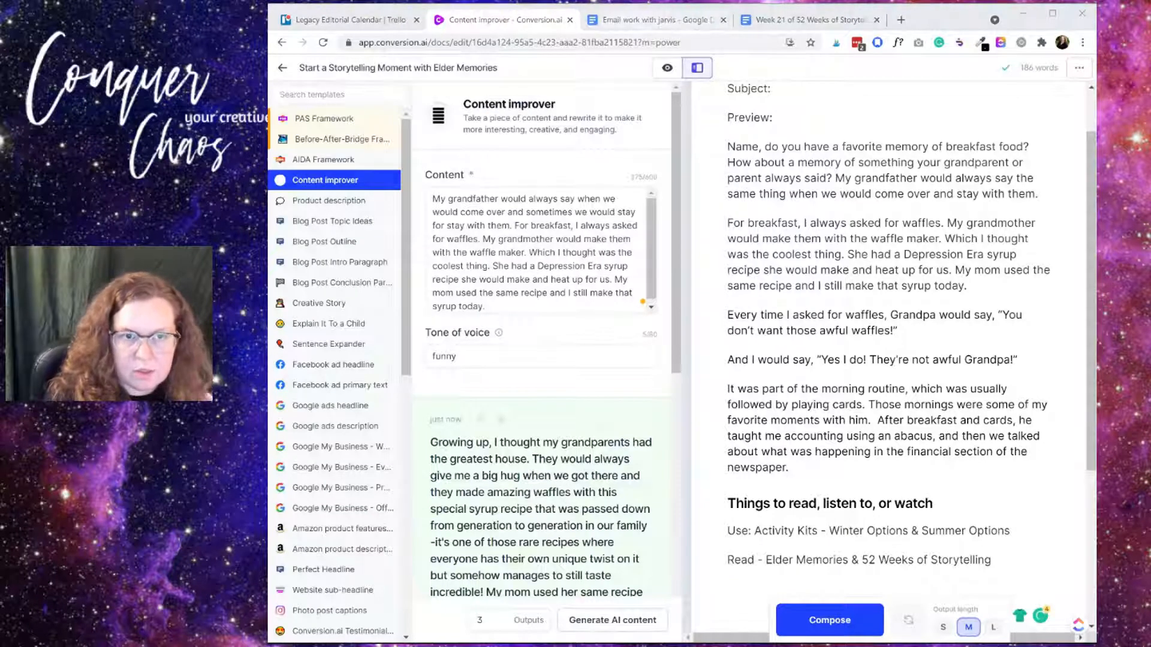
pyautogui.click(490, 20)
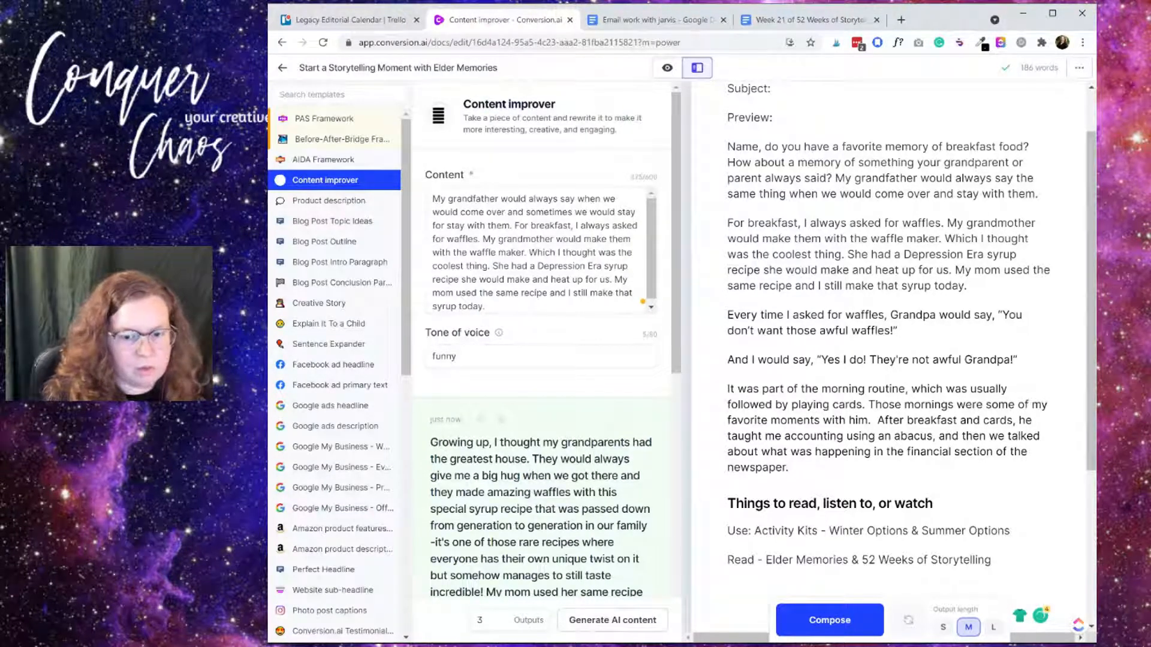
pyautogui.click(869, 560)
pyautogui.moveTo(767, 560); pyautogui.dragTo(992, 560)
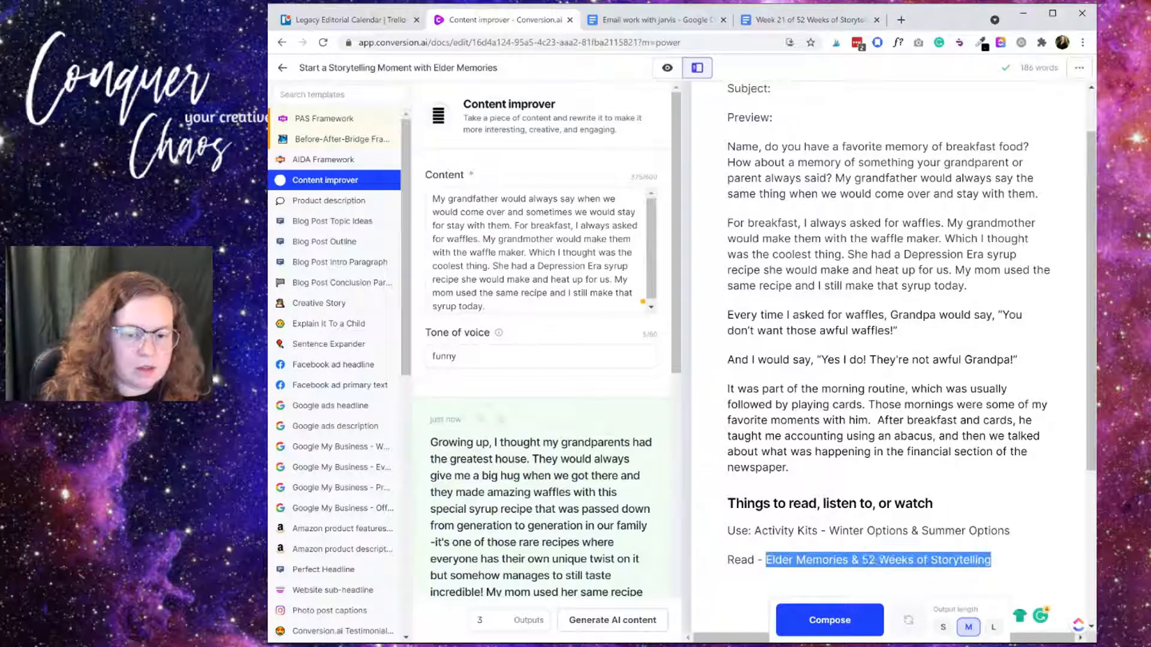
pyautogui.press('BackSpace')
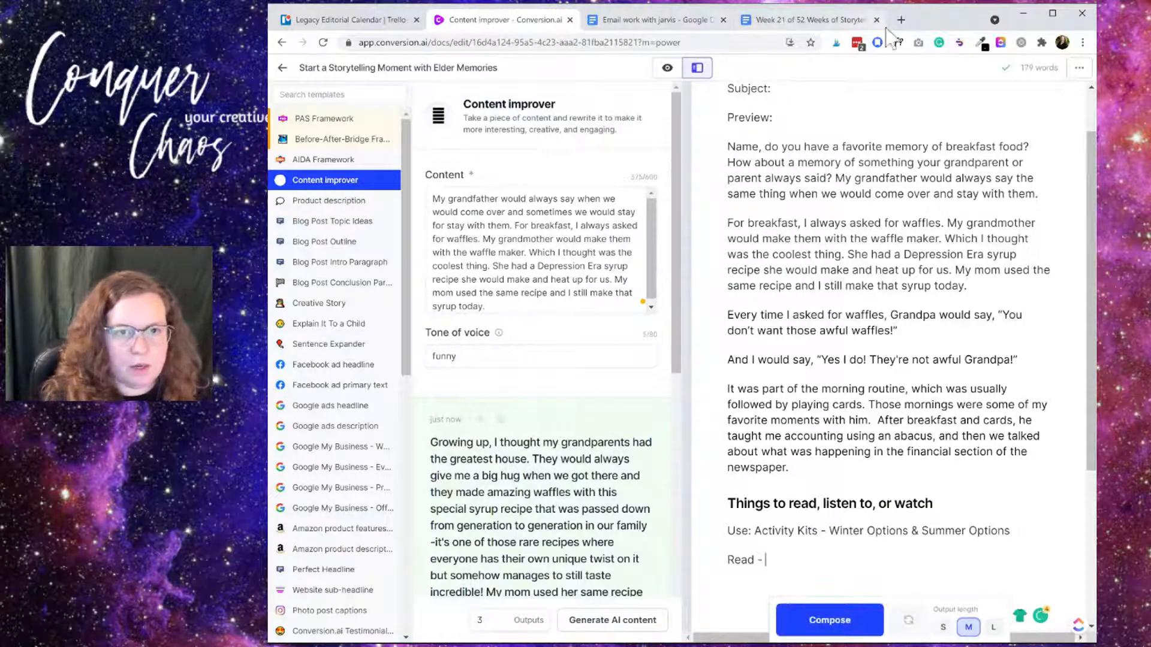
# Open thelegacyrecorder.com in a new browser tab and go to its free database page
pyautogui.click(901, 19)
pyautogui.write('the')
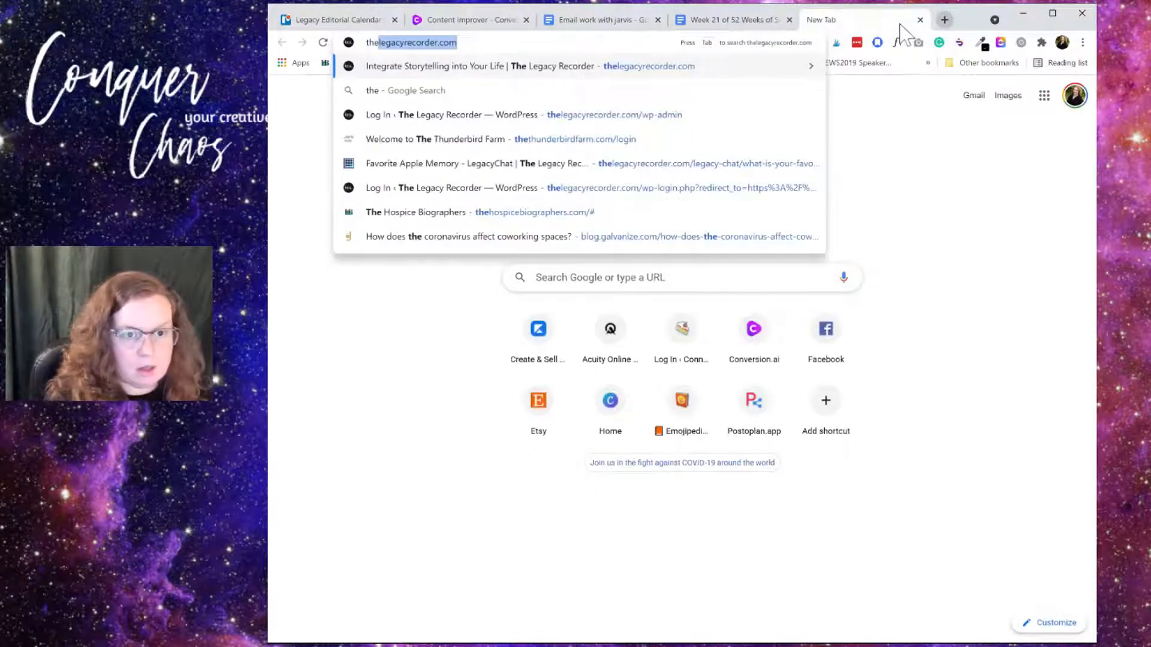
pyautogui.press('Return')
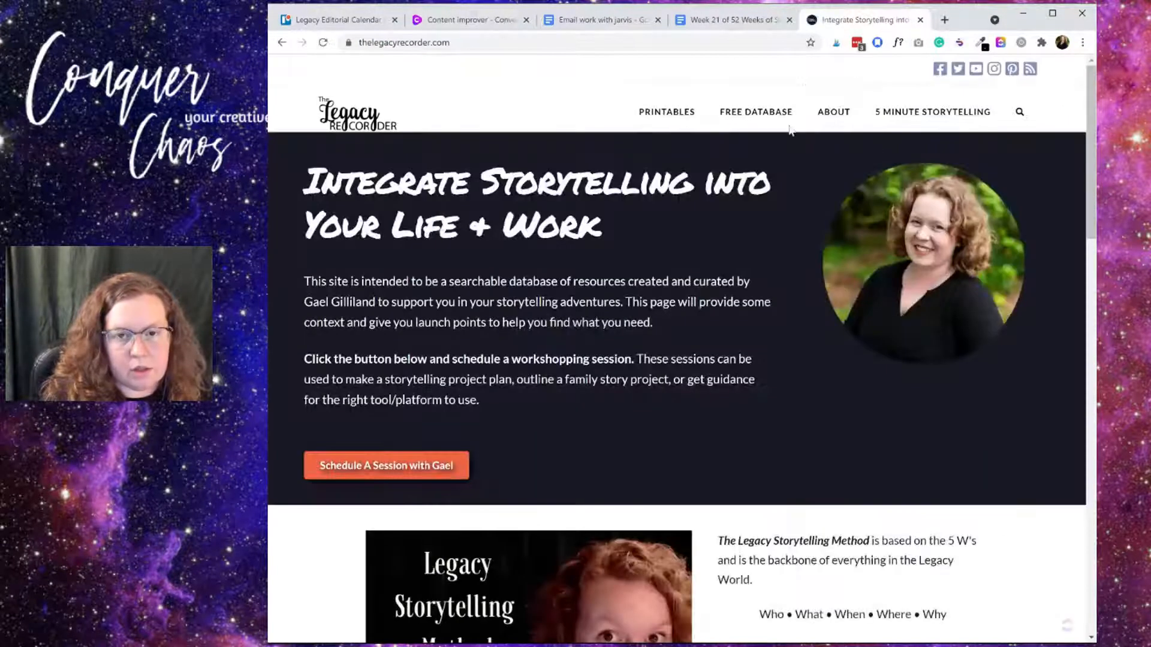
pyautogui.click(744, 118)
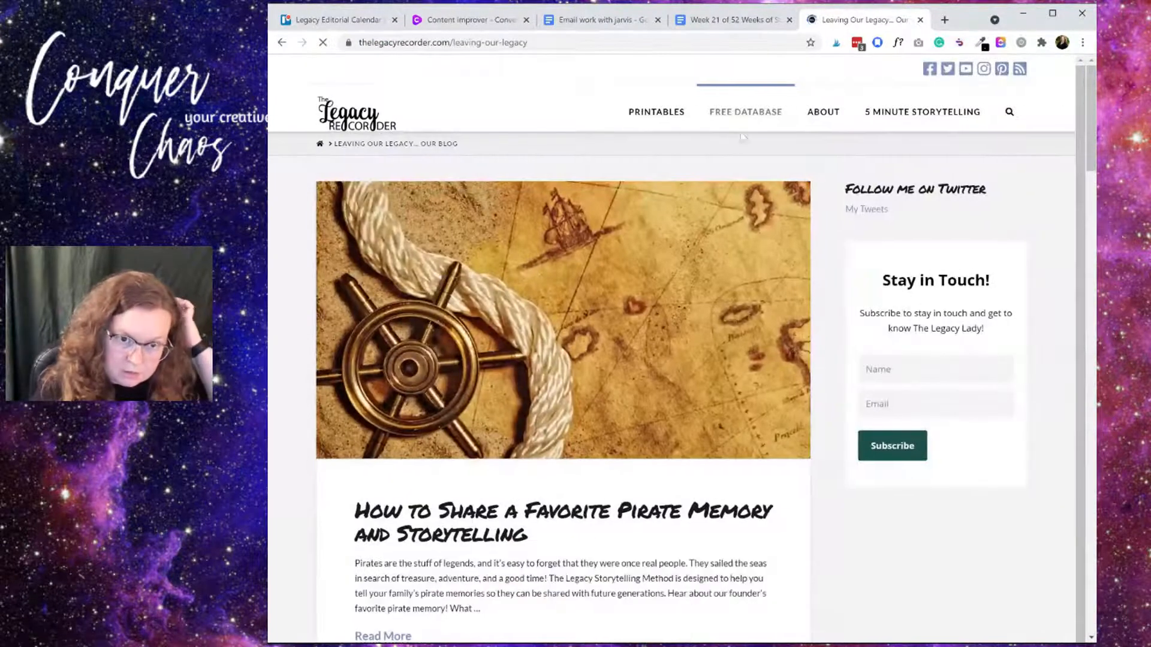
# Find the article "How to Share a Favorite Pirate Memory and Storytelling" in the blog list and open it in its own tab
pyautogui.scroll(-2, 736, 209)
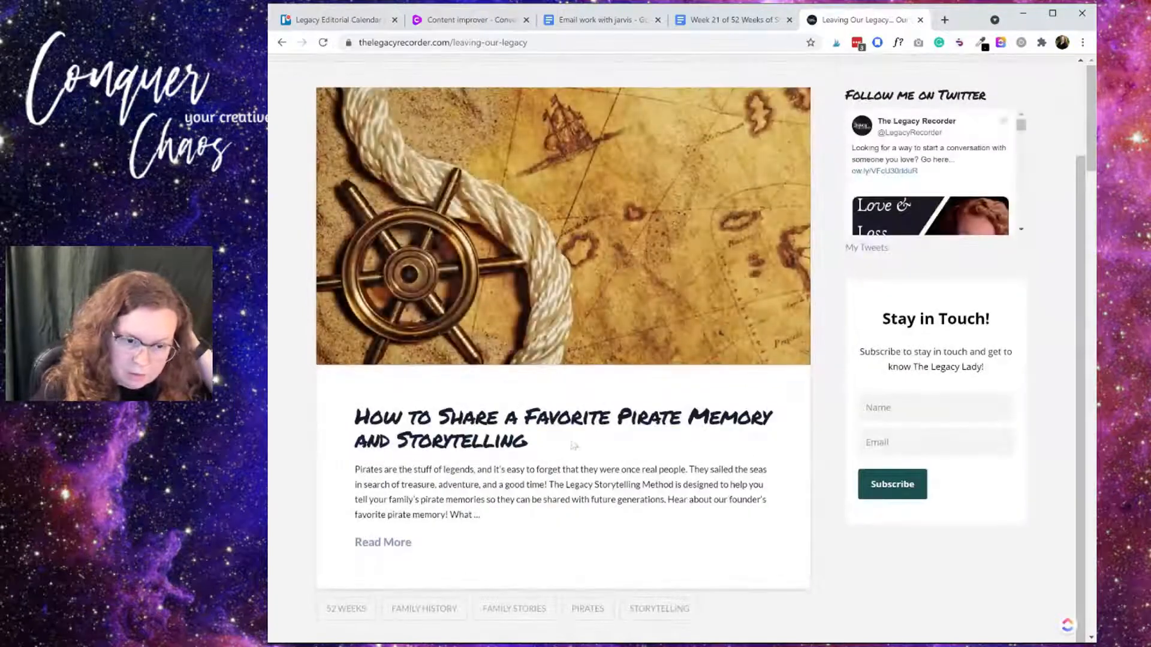
pyautogui.scroll(-7, 578, 442)
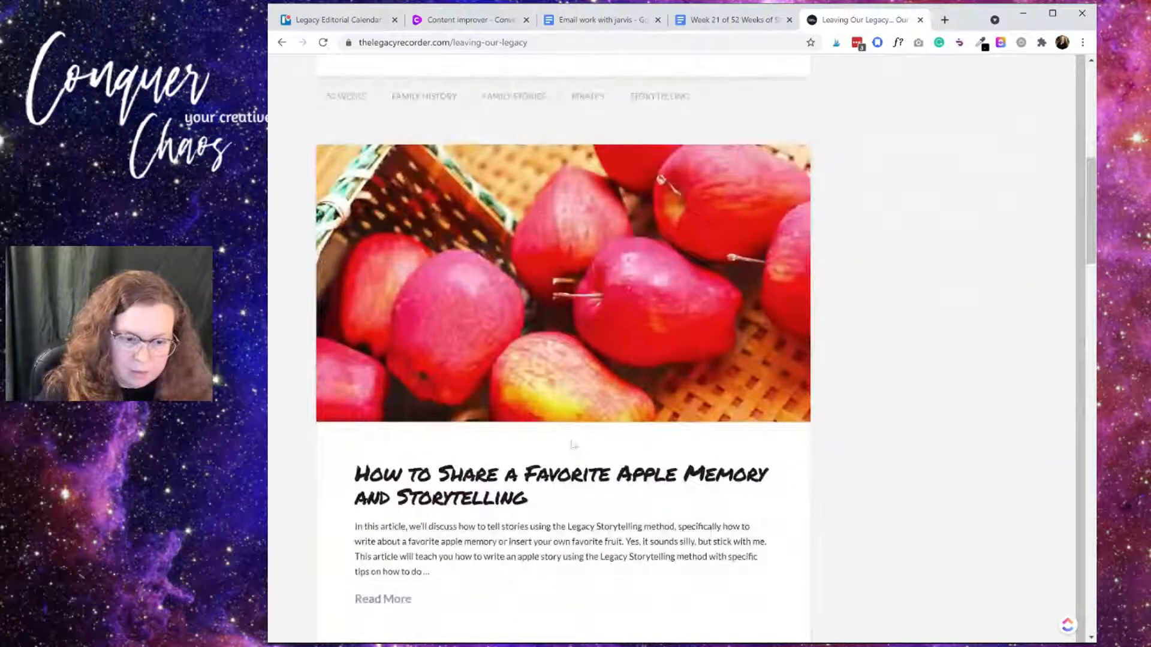
pyautogui.scroll(1, 573, 445)
pyautogui.scroll(4, 570, 265)
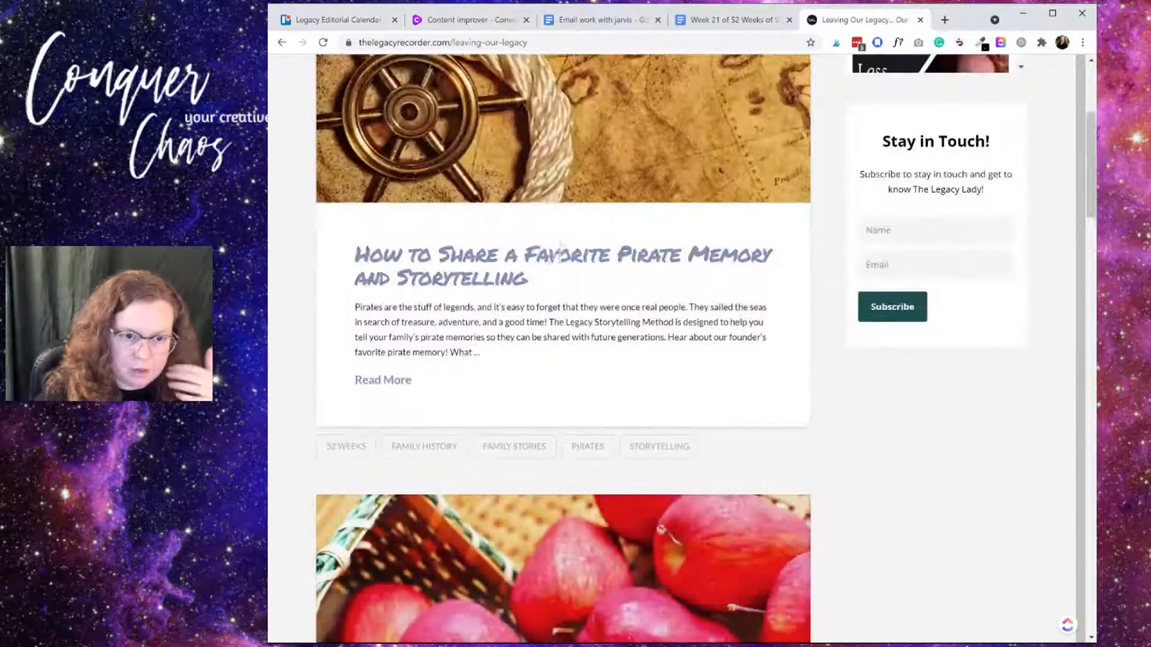
pyautogui.middleClick(560, 247)
pyautogui.click(890, 21)
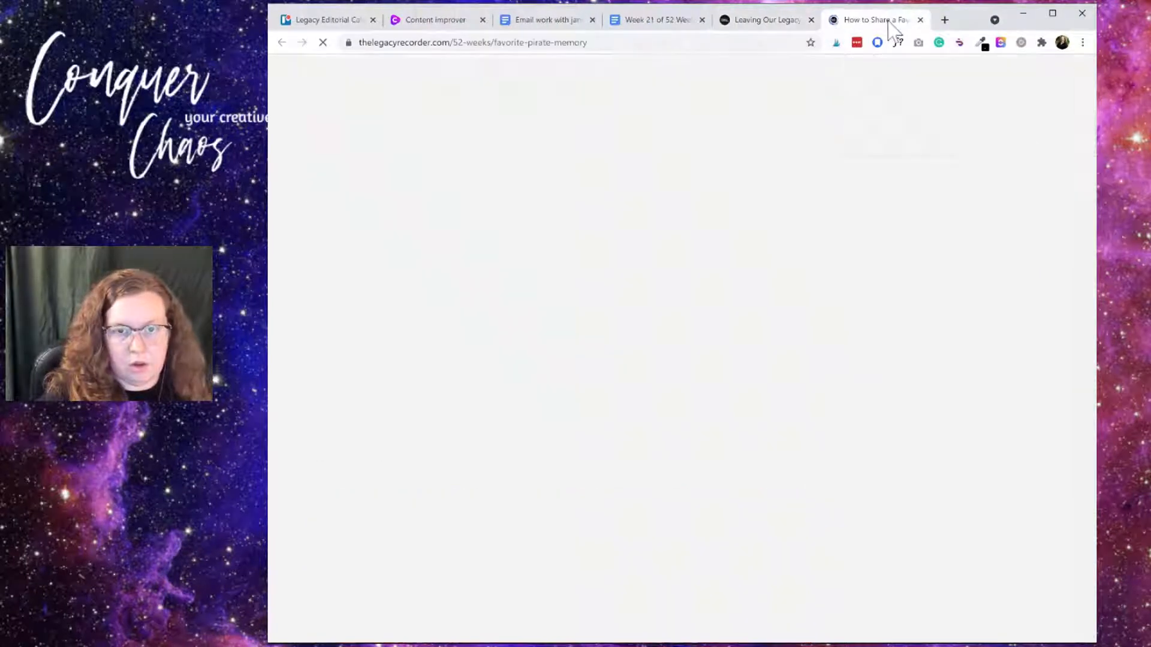
pyautogui.scroll(-1, 610, 123)
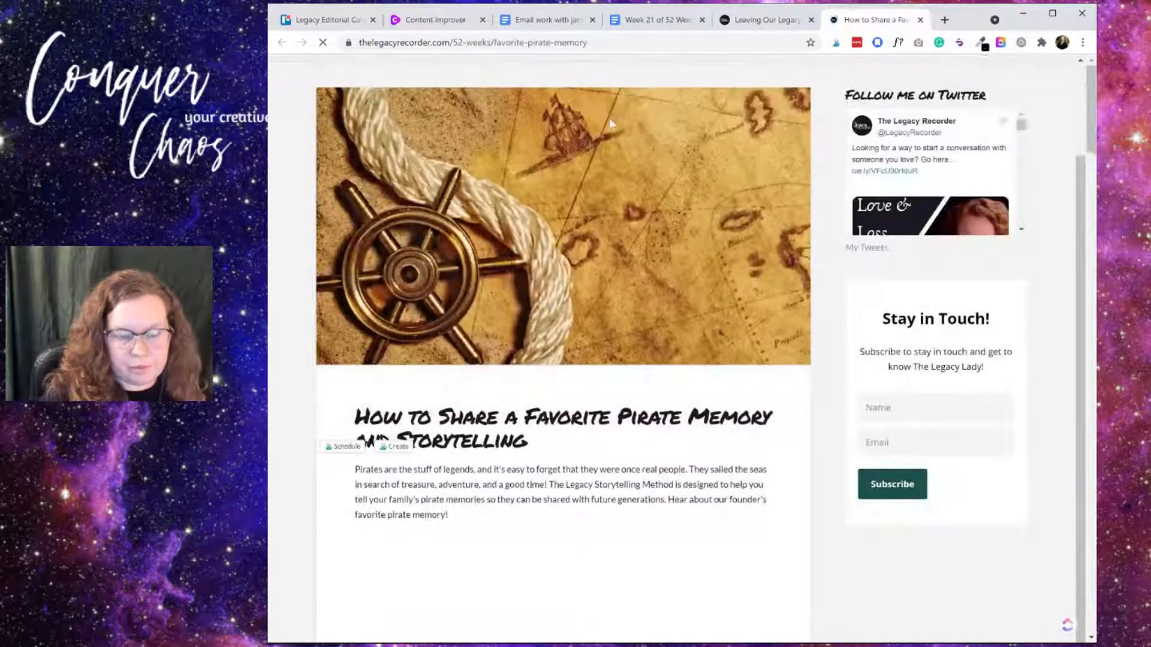
pyautogui.scroll(-2, 610, 120)
pyautogui.scroll(2, 610, 120)
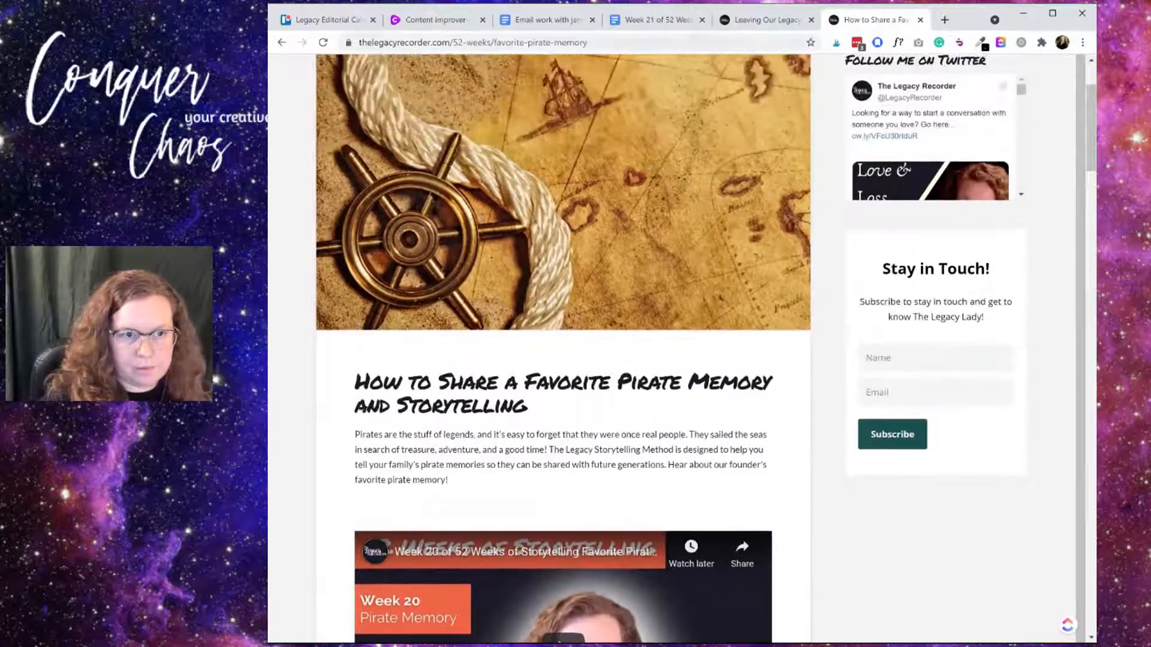
# Copy the first line of the article's title, "How to Share a Favorite Pirate Memory"
pyautogui.click(528, 43)
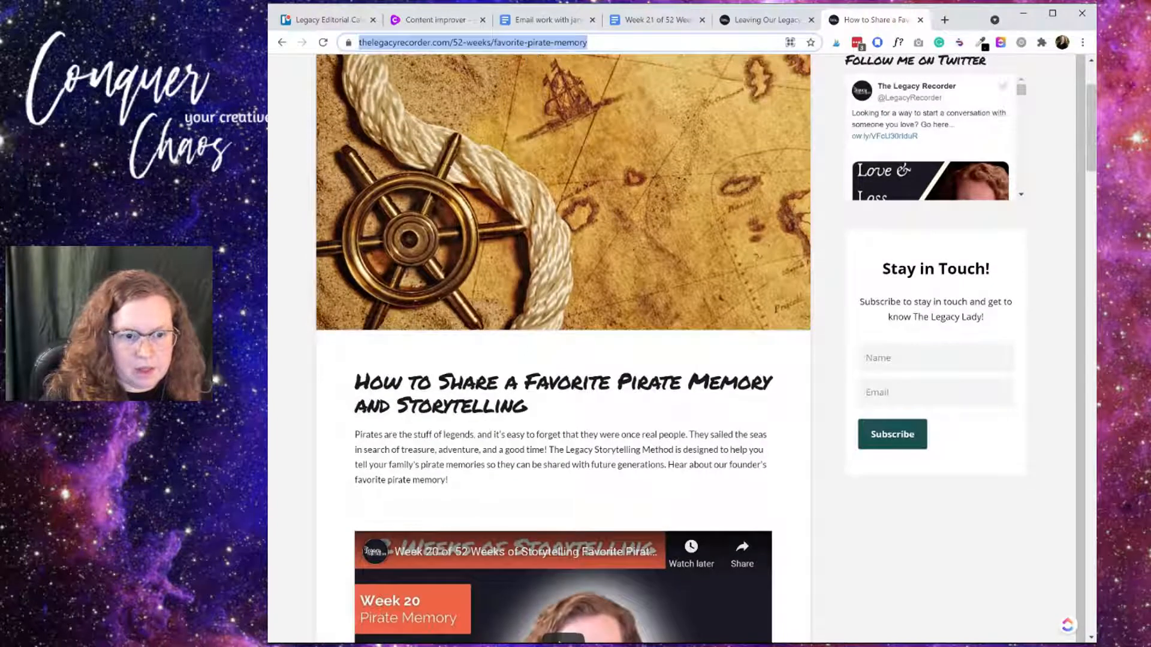
pyautogui.moveTo(355, 378); pyautogui.dragTo(526, 408)
pyautogui.click(533, 409)
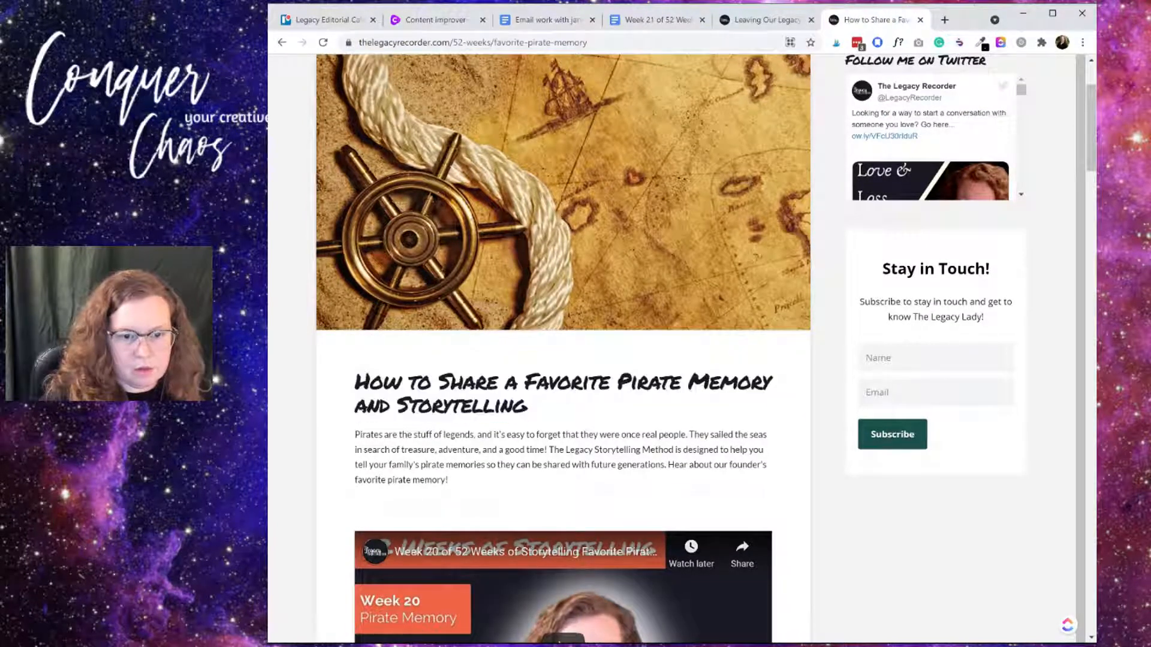
pyautogui.moveTo(775, 392); pyautogui.dragTo(355, 384)
pyautogui.hotkey('ctrl', 'c')
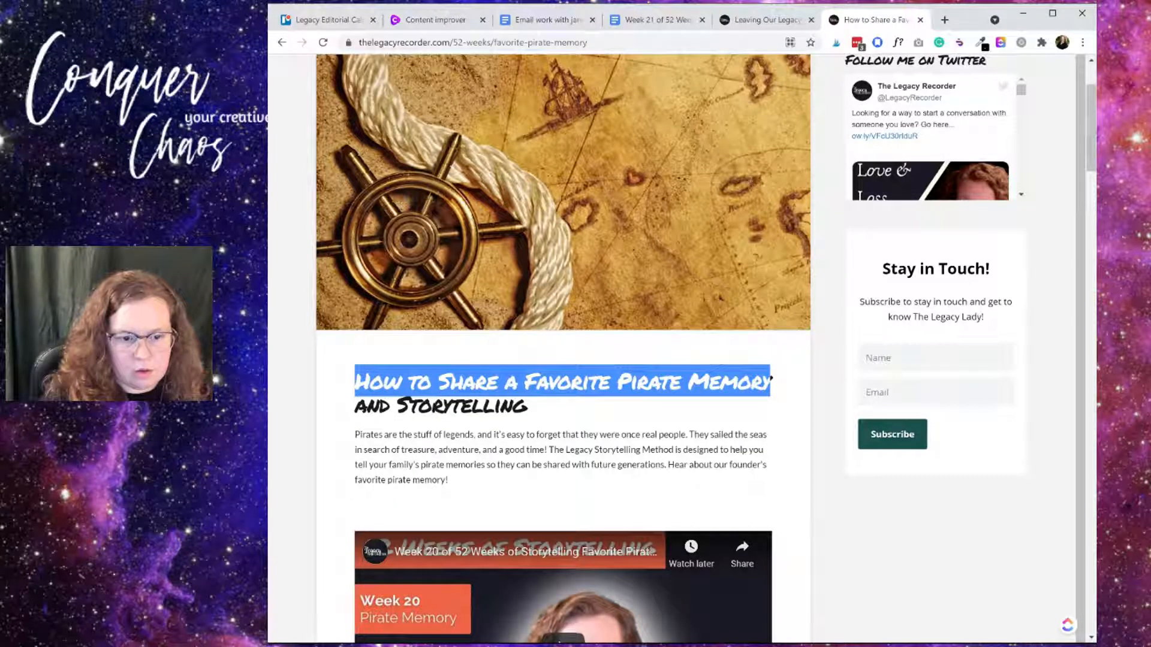
# Return to the Conversion.ai email draft and paste the copied article title after "Read -", followed by a new line
pyautogui.click(658, 20)
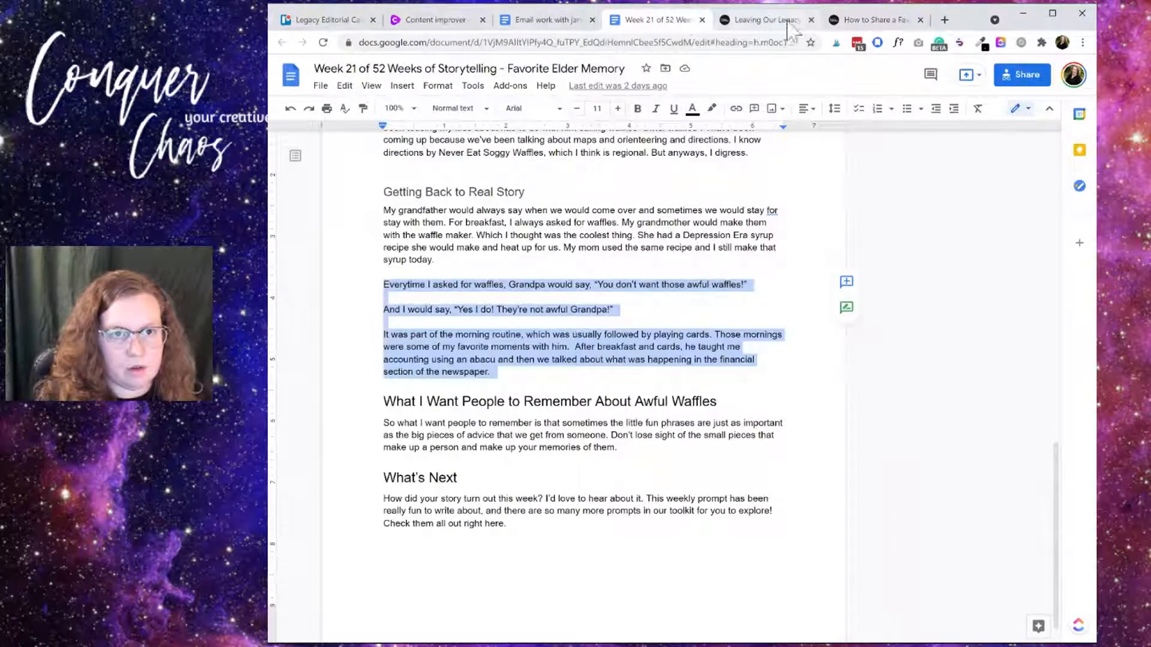
pyautogui.click(396, 24)
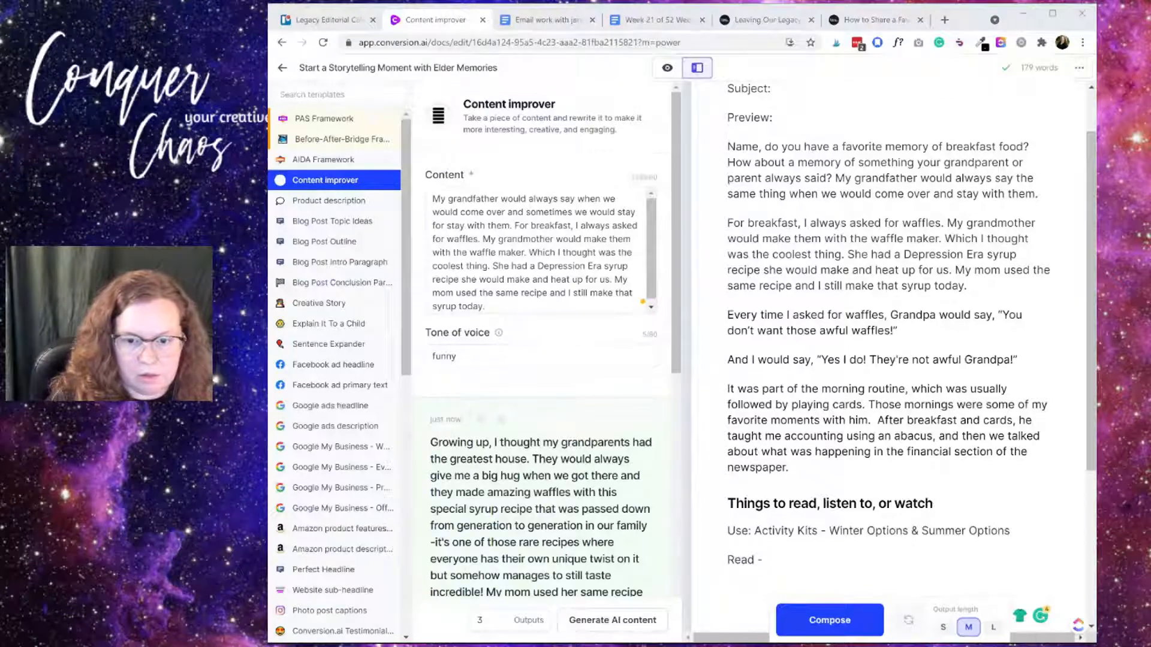
pyautogui.hotkey('ctrl', 'v')
pyautogui.moveTo(975, 561); pyautogui.dragTo(767, 560)
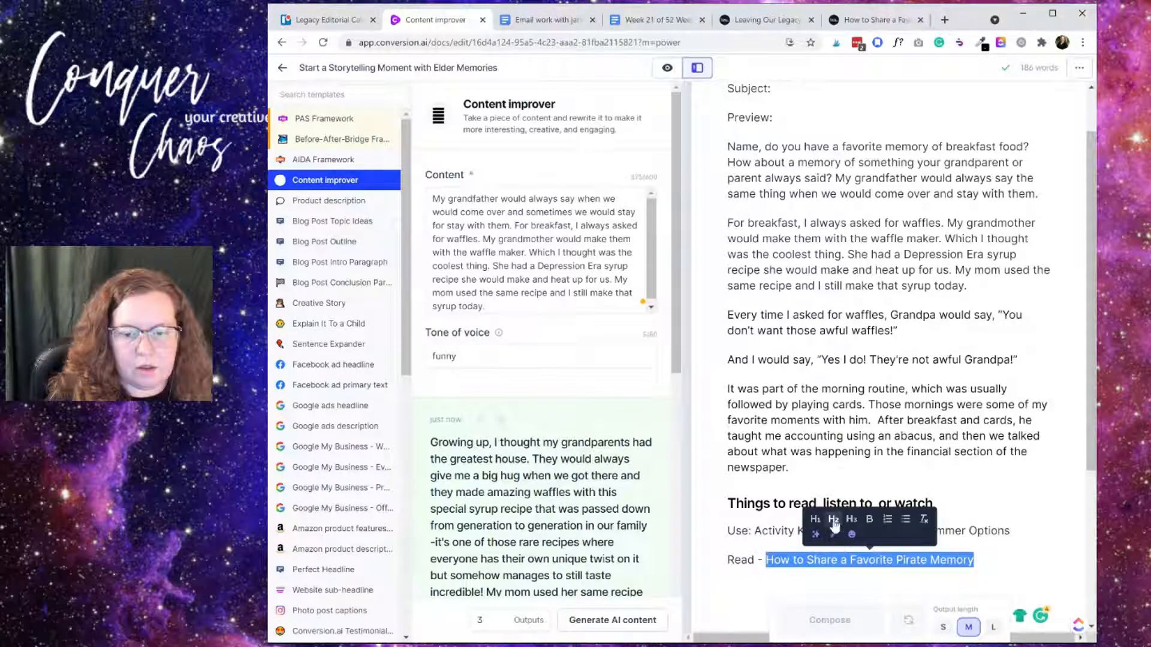
pyautogui.click(1008, 561)
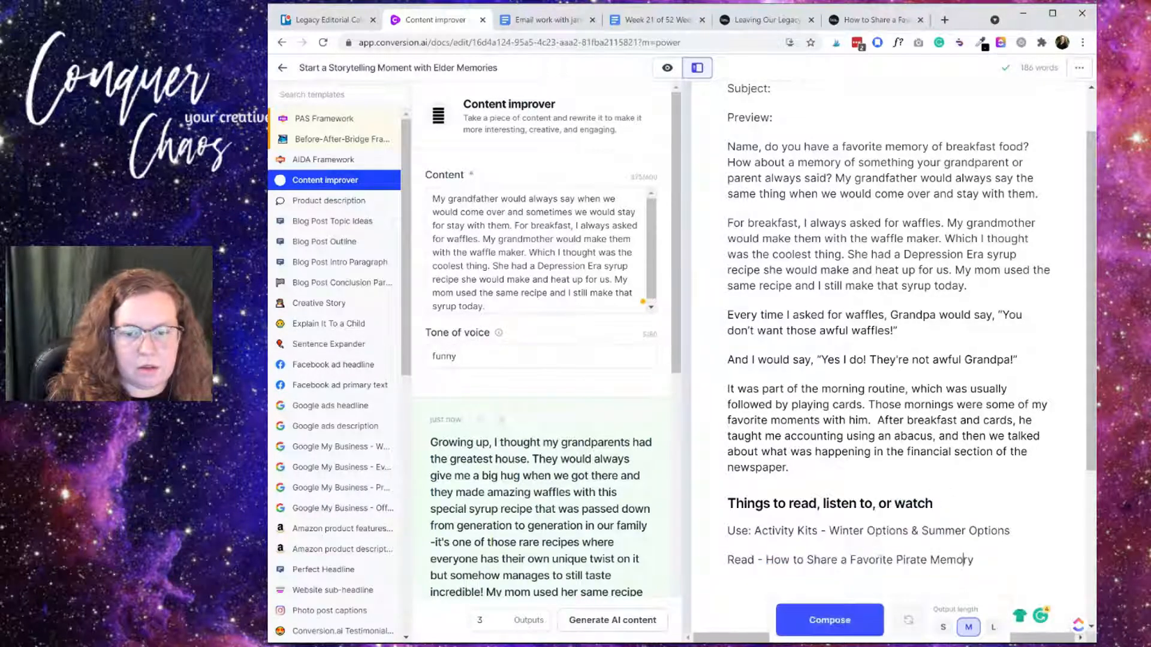
pyautogui.scroll(-3, 1018, 452)
pyautogui.press('Return')
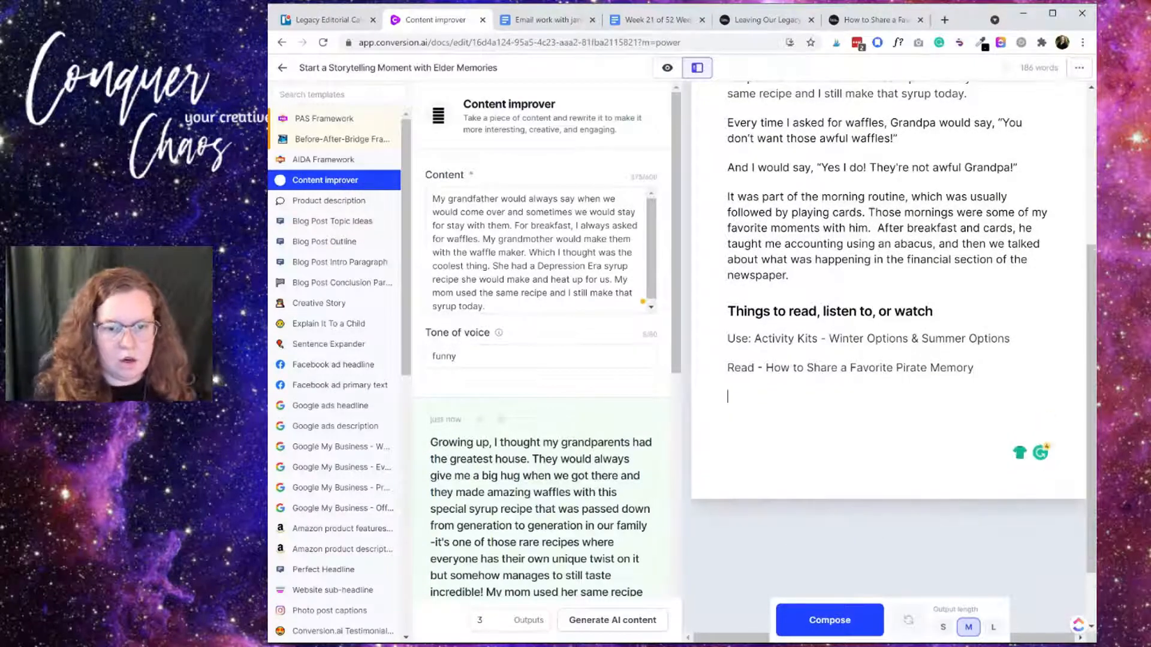
# Replace the colon after "Use" with a spaced dash in the Activity Kits line
pyautogui.click(748, 339)
pyautogui.press('Delete')
pyautogui.write('-')
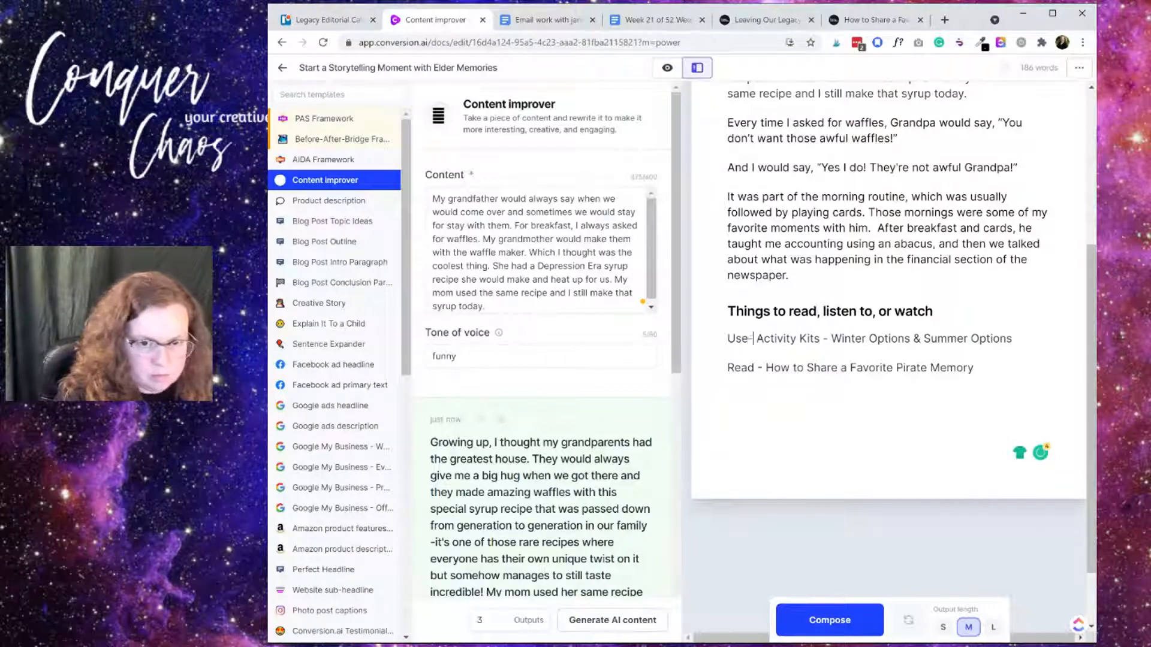
pyautogui.press('BackSpace')
pyautogui.press('Left')
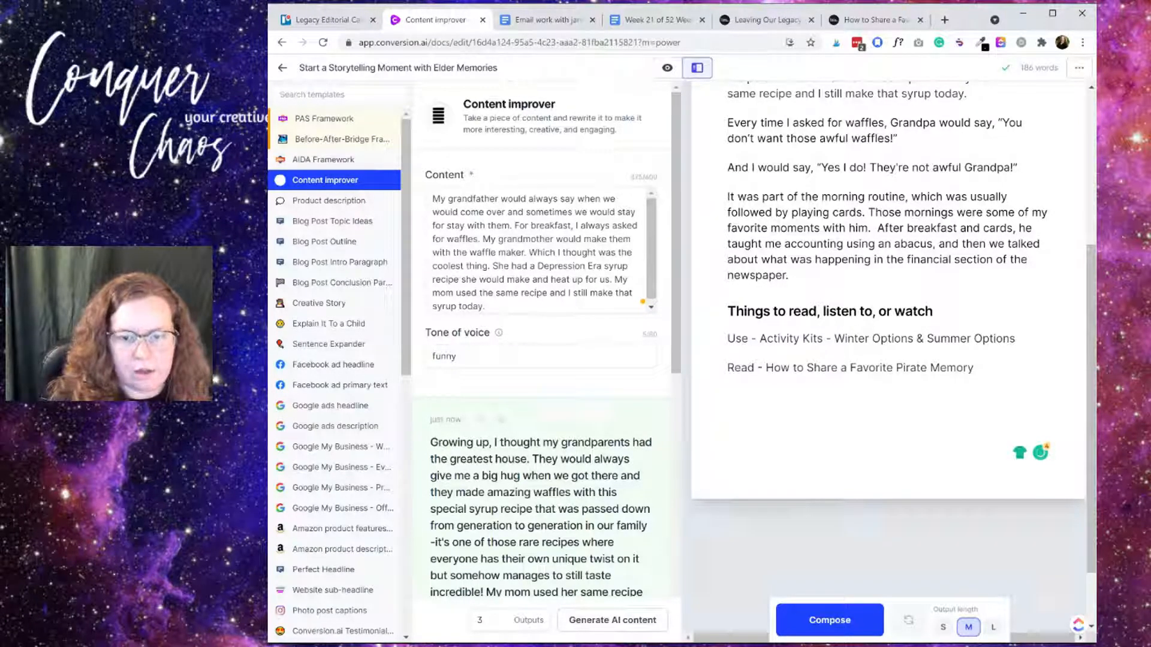
# Delete the whole "Use - Activity Kits - Winter Options & Summer Options" line, including its empty paragraph
pyautogui.moveTo(1016, 339); pyautogui.dragTo(728, 339)
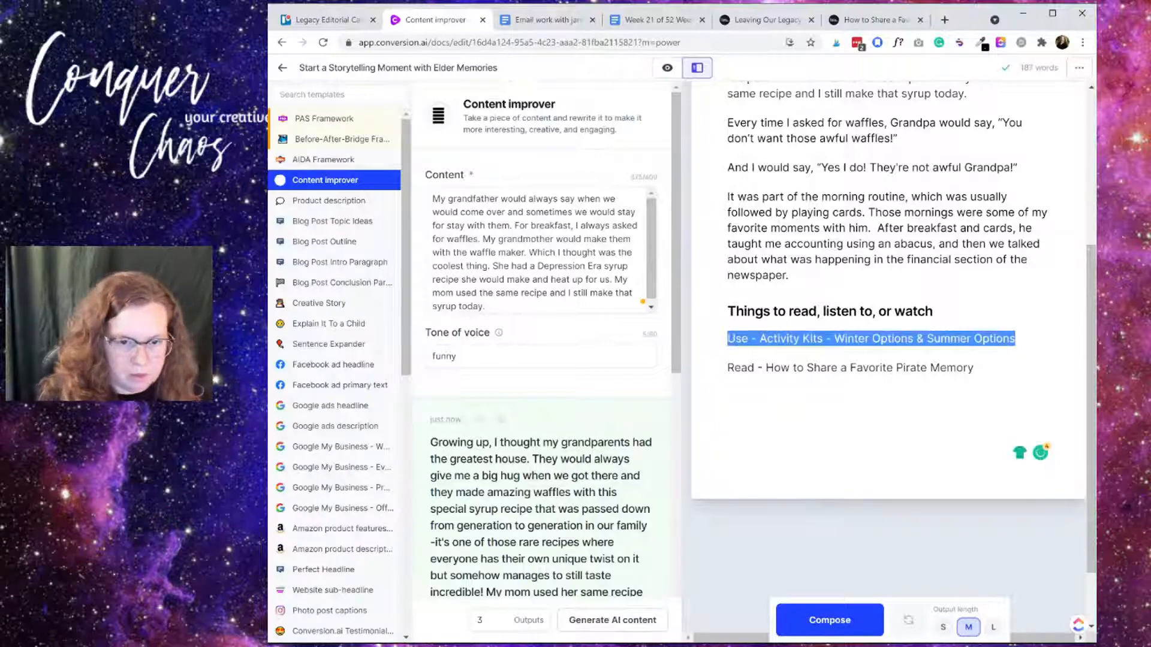
pyautogui.press('Delete')
pyautogui.press('Delete')
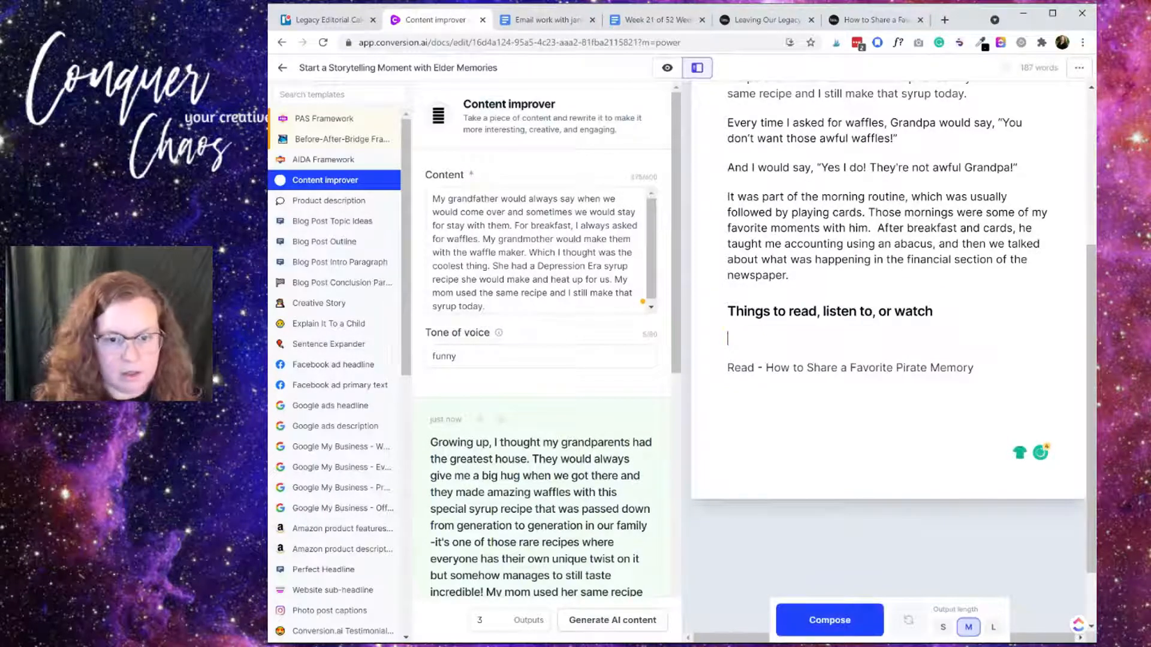
# Add a line reading "Listen to -" below the "Read" entry
pyautogui.press('End')
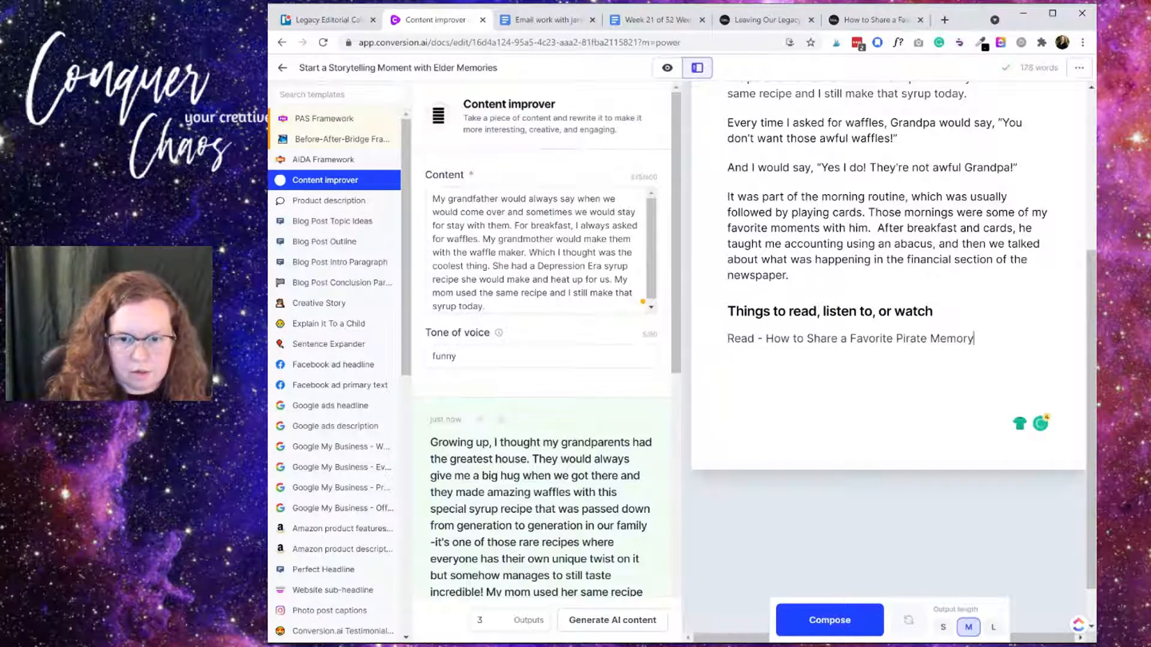
pyautogui.press('Return')
pyautogui.write('Listen to -')
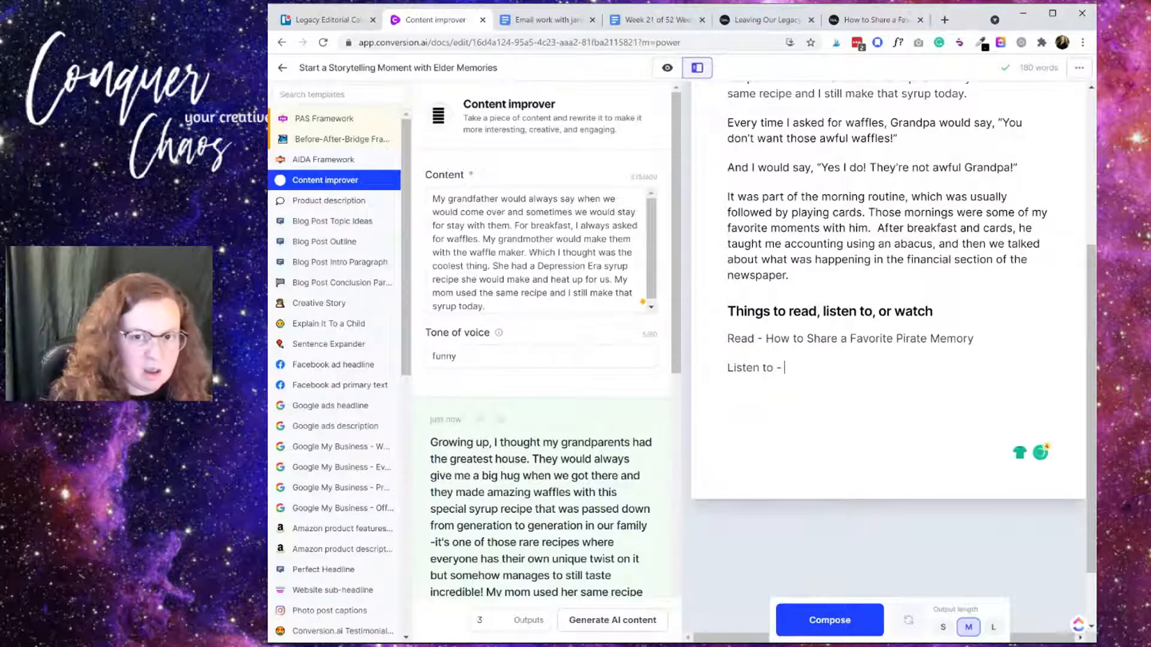
# Open the Anchor podcast dashboard in a new browser tab and show the list of episodes
pyautogui.click(945, 20)
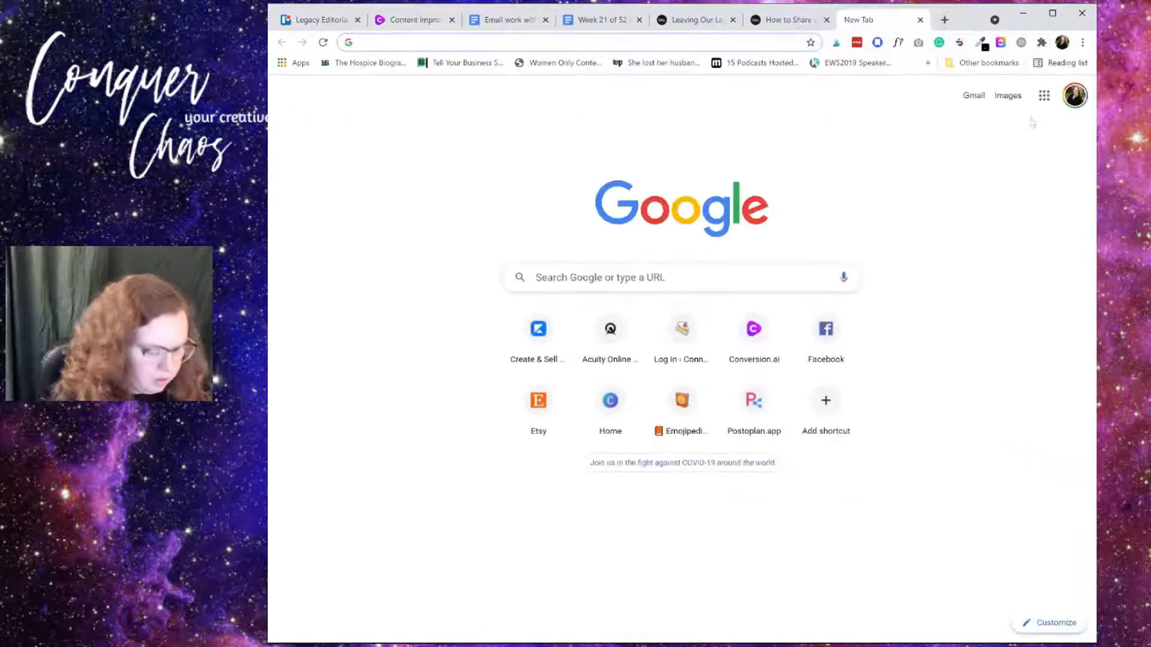
pyautogui.write('anchor')
pyautogui.press('Return')
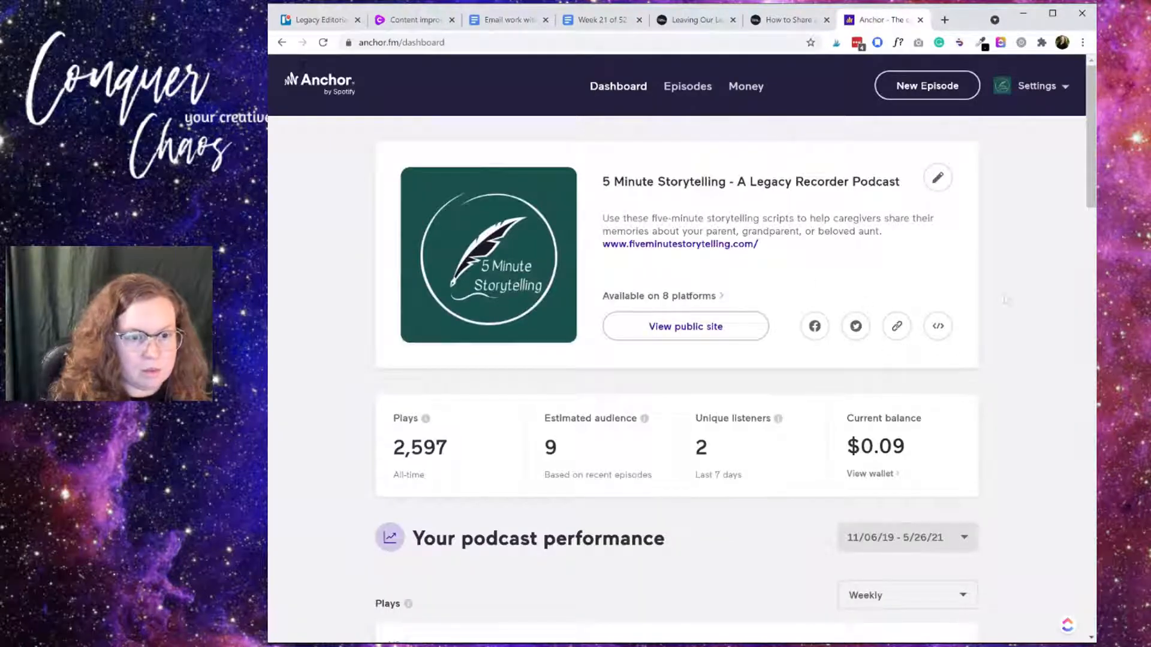
pyautogui.click(687, 87)
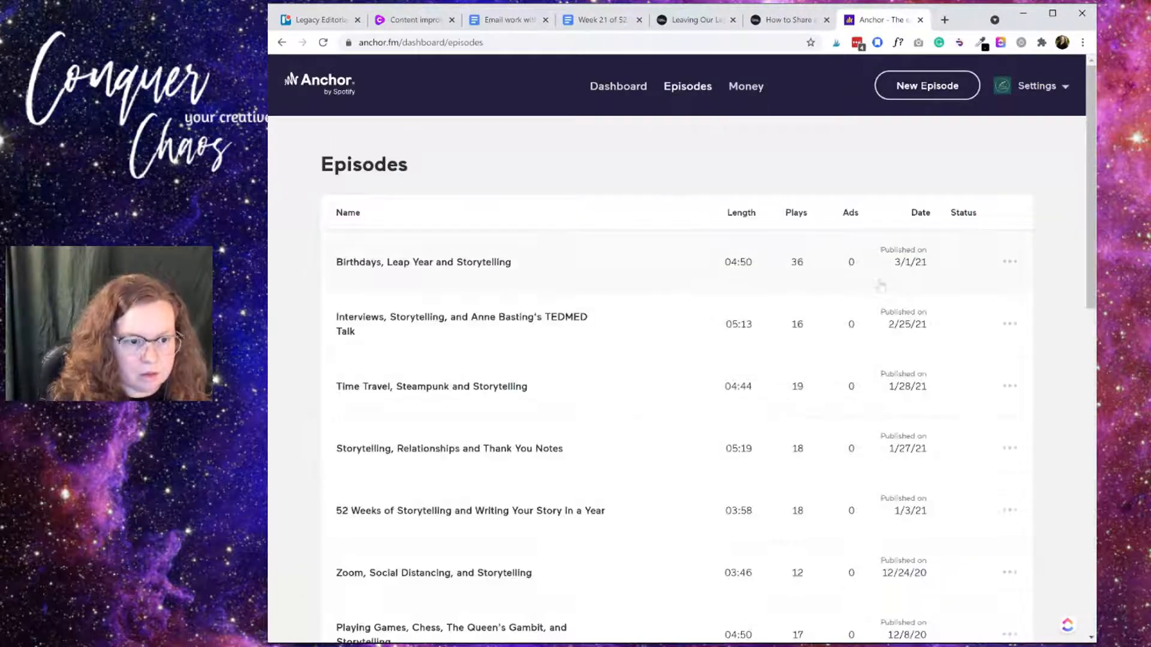
# Find the episode "Lawyers & Storytelling - An Anecdotal Story" among the older episodes and copy its public link
pyautogui.scroll(-3, 893, 323)
pyautogui.scroll(-8, 896, 326)
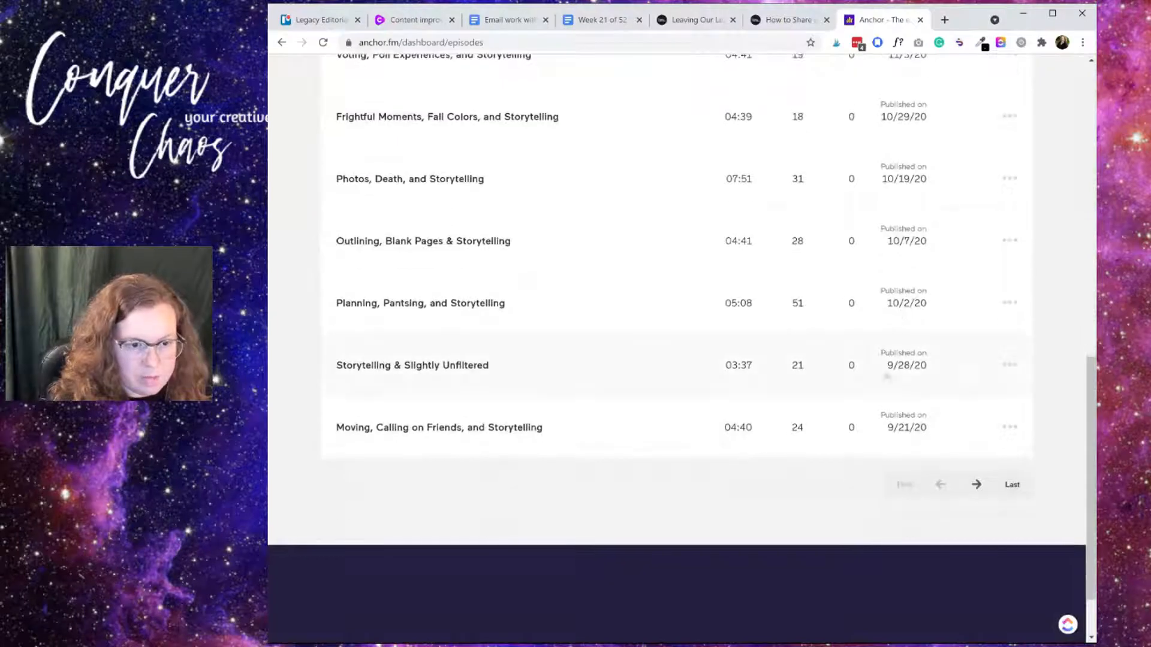
pyautogui.click(978, 485)
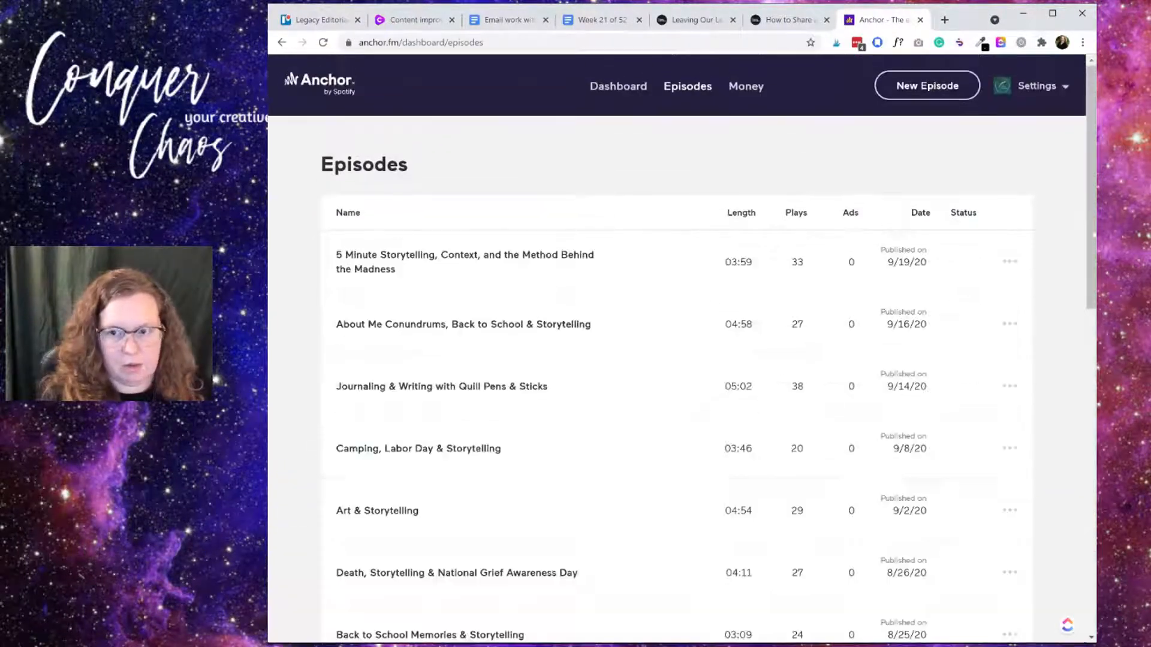
pyautogui.scroll(-6, 779, 276)
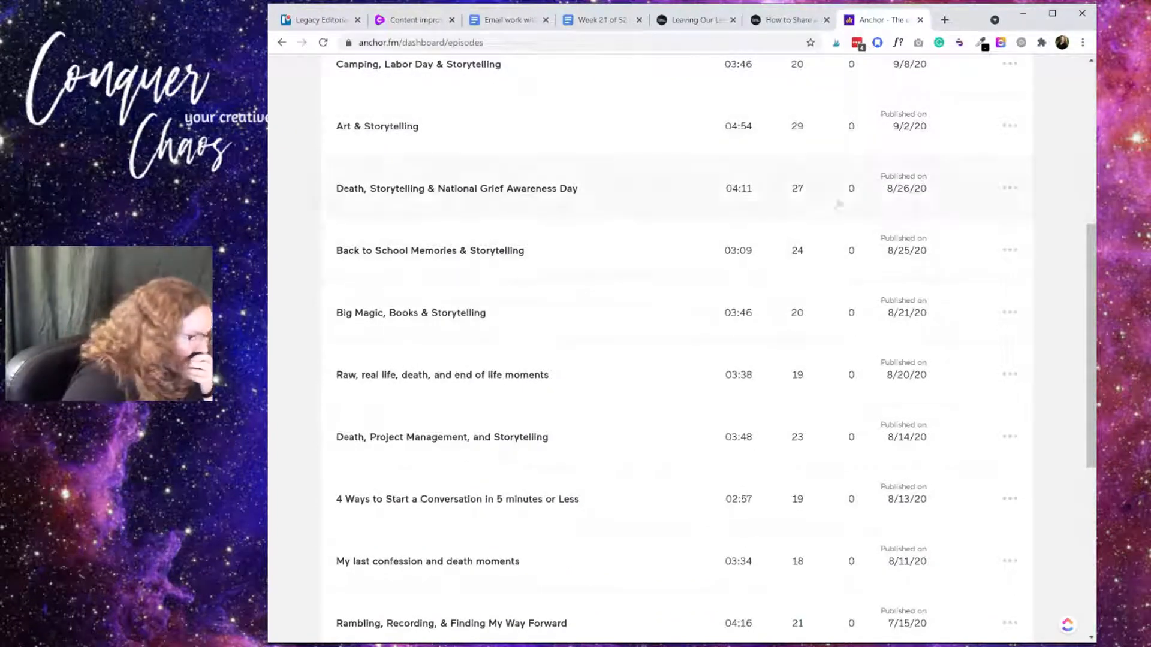
pyautogui.scroll(-2, 842, 367)
pyautogui.scroll(-4, 842, 367)
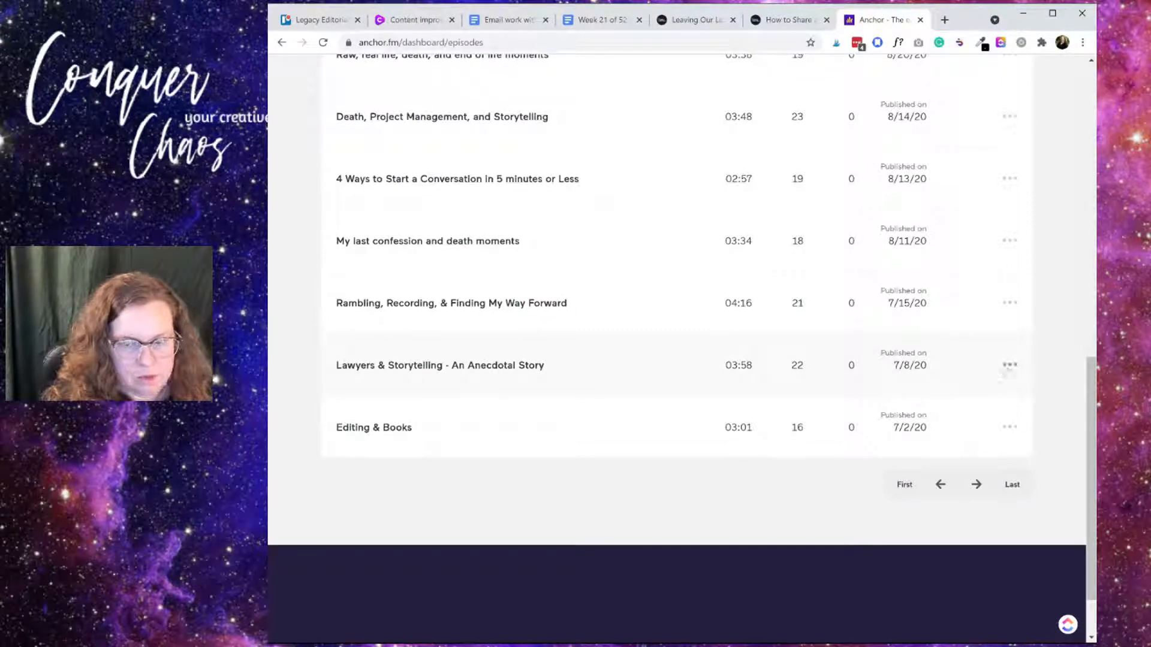
pyautogui.click(1010, 365)
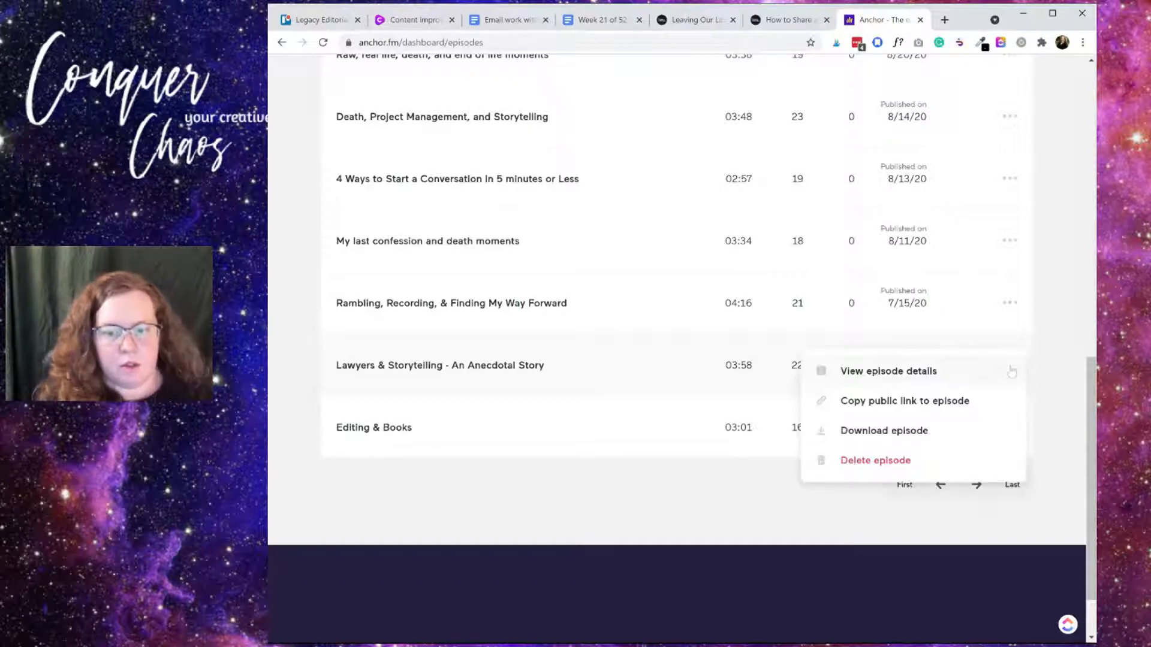
pyautogui.click(960, 408)
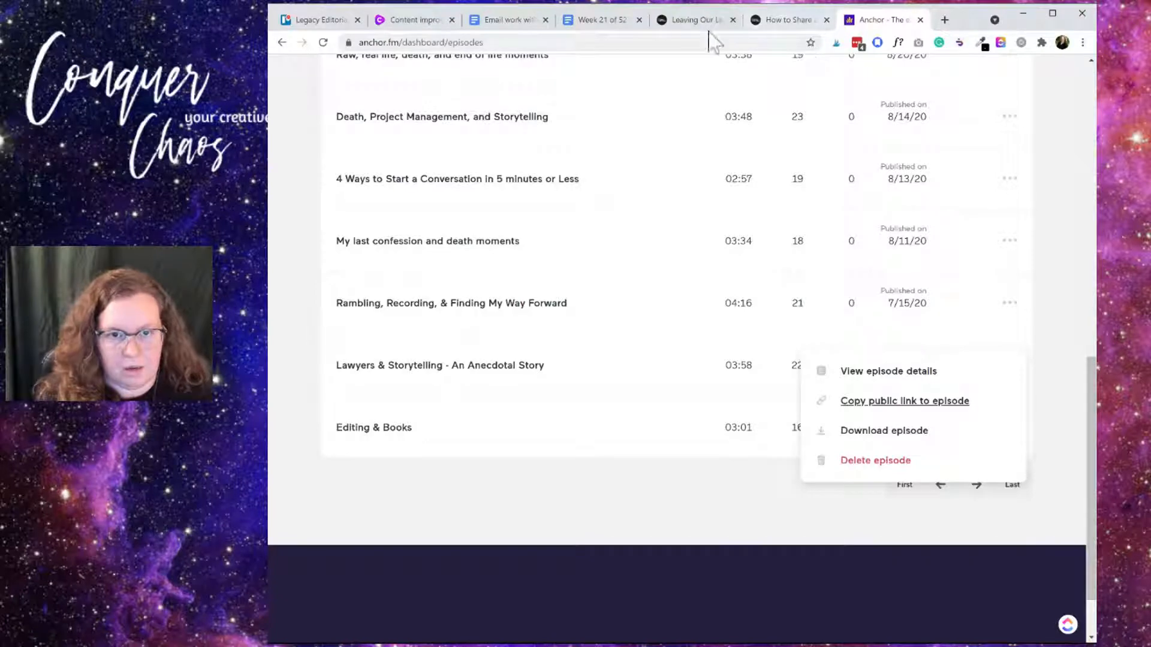
# Return to the Conversion.ai draft and complete the "Listen to" entry with "Story about how a Lawyer found his will to live again through storytelling"
pyautogui.click(412, 20)
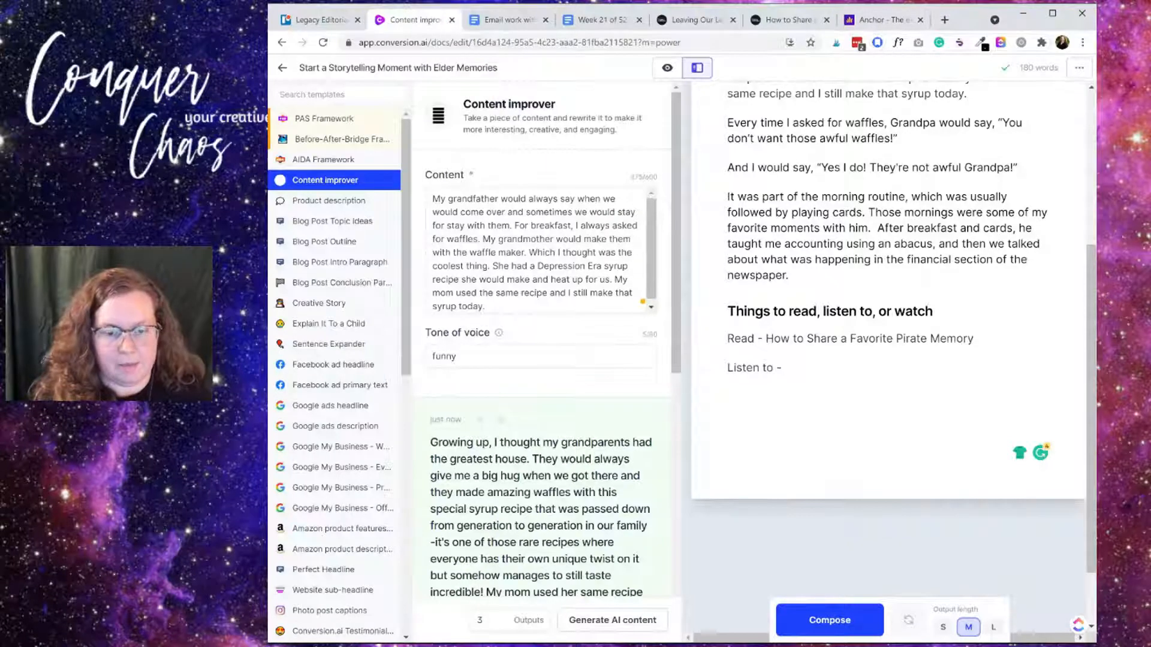
pyautogui.write('Story about ho')
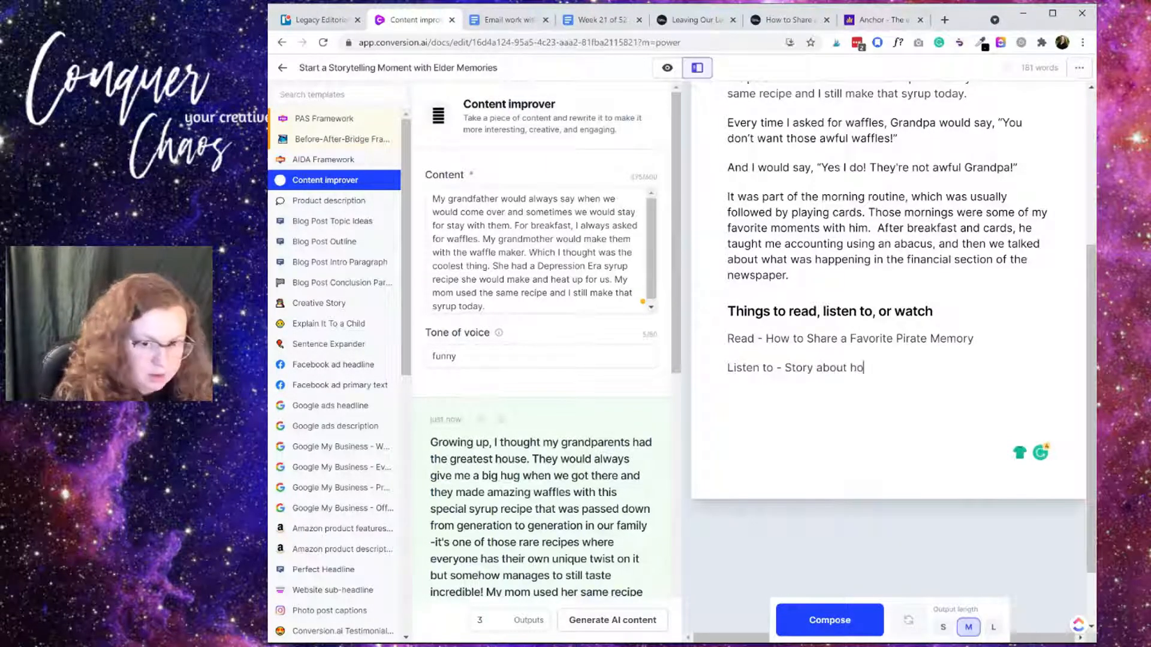
pyautogui.write('w a L')
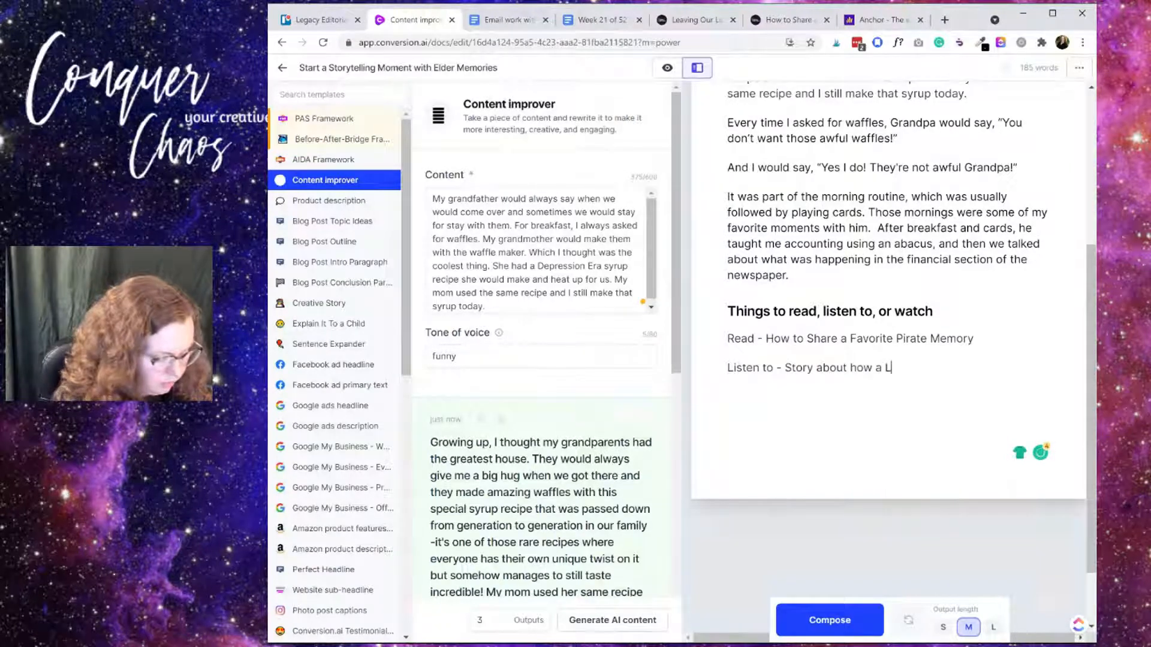
pyautogui.write('awyer for ')
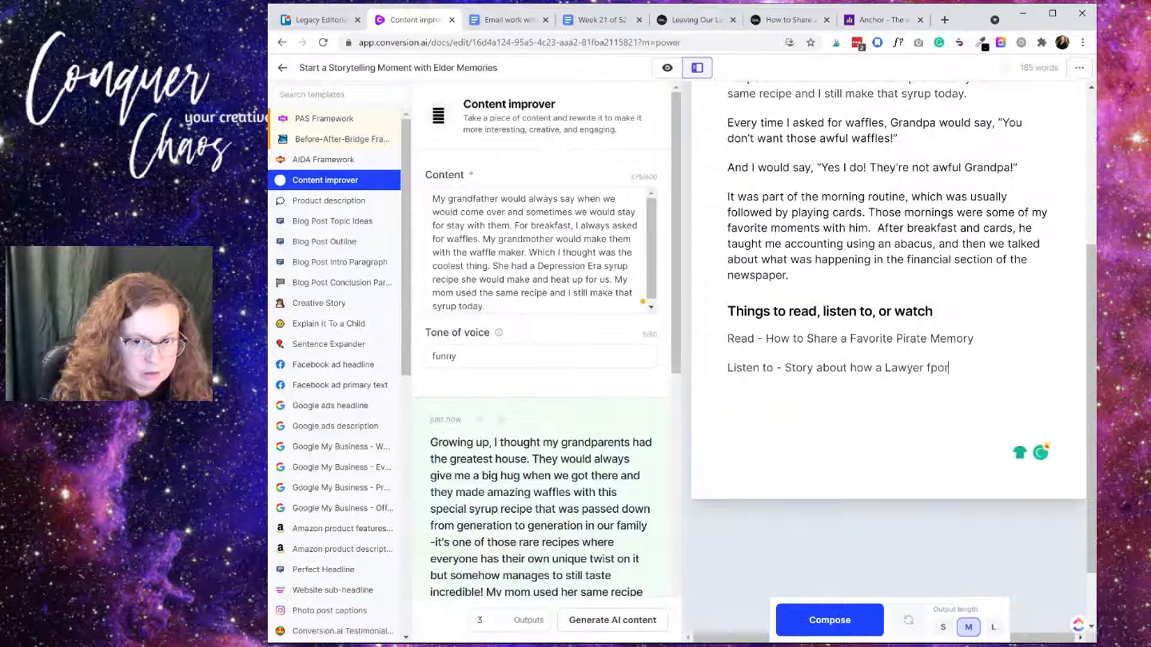
pyautogui.write('iunf')
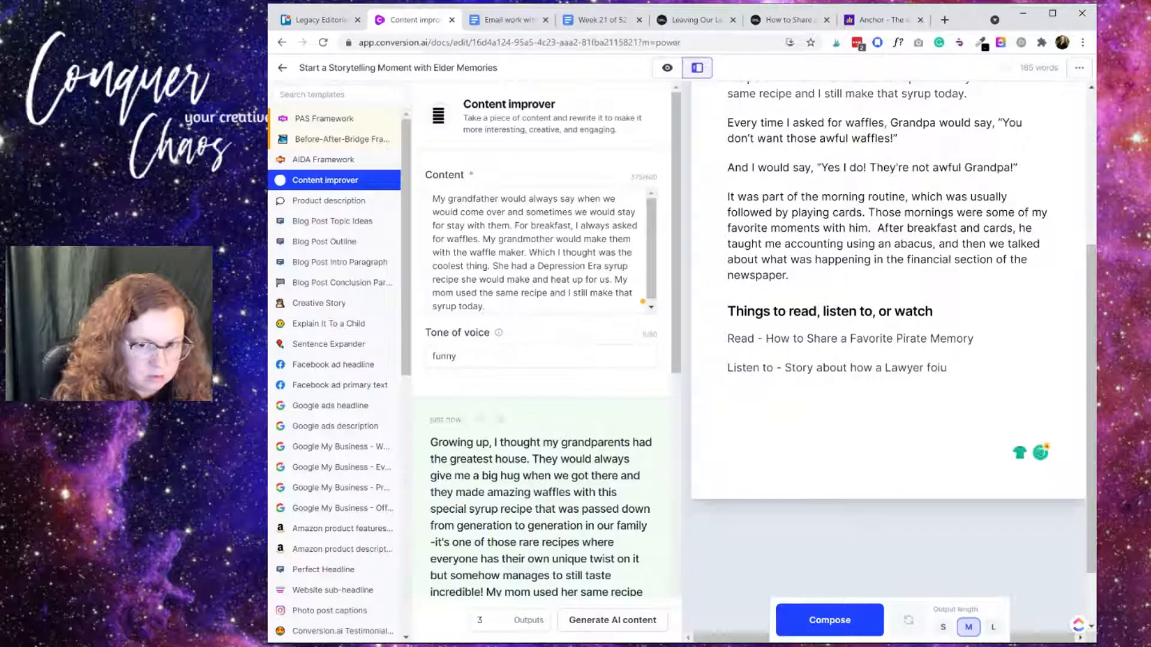
pyautogui.press('BackSpace')
pyautogui.press('BackSpace')
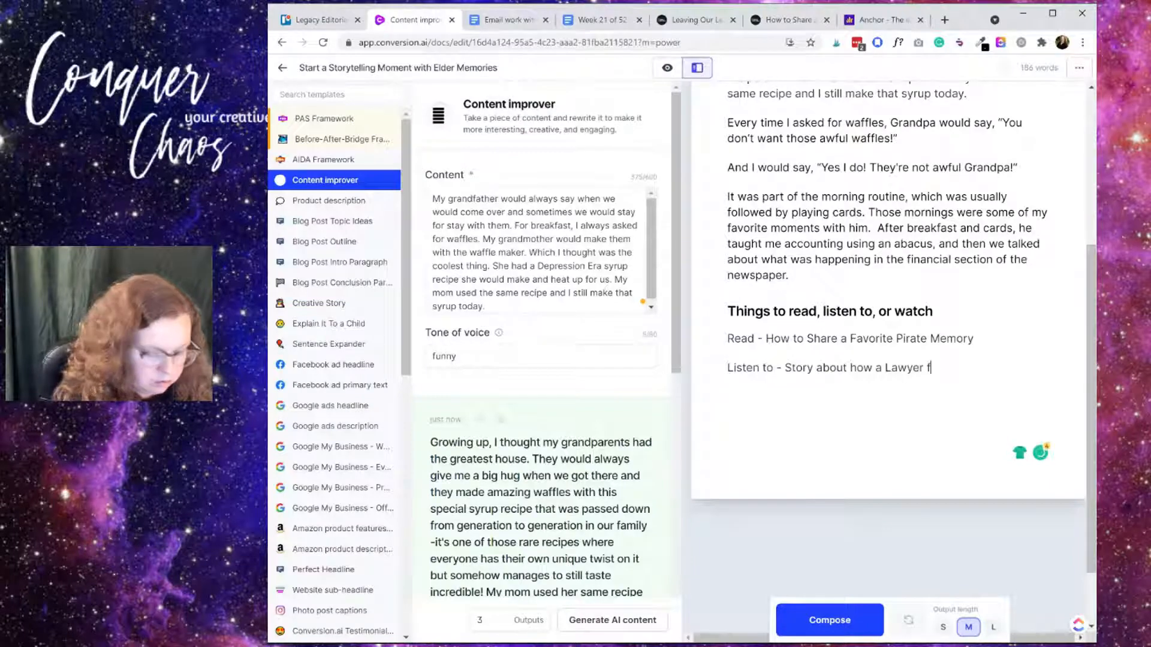
pyautogui.write('unf')
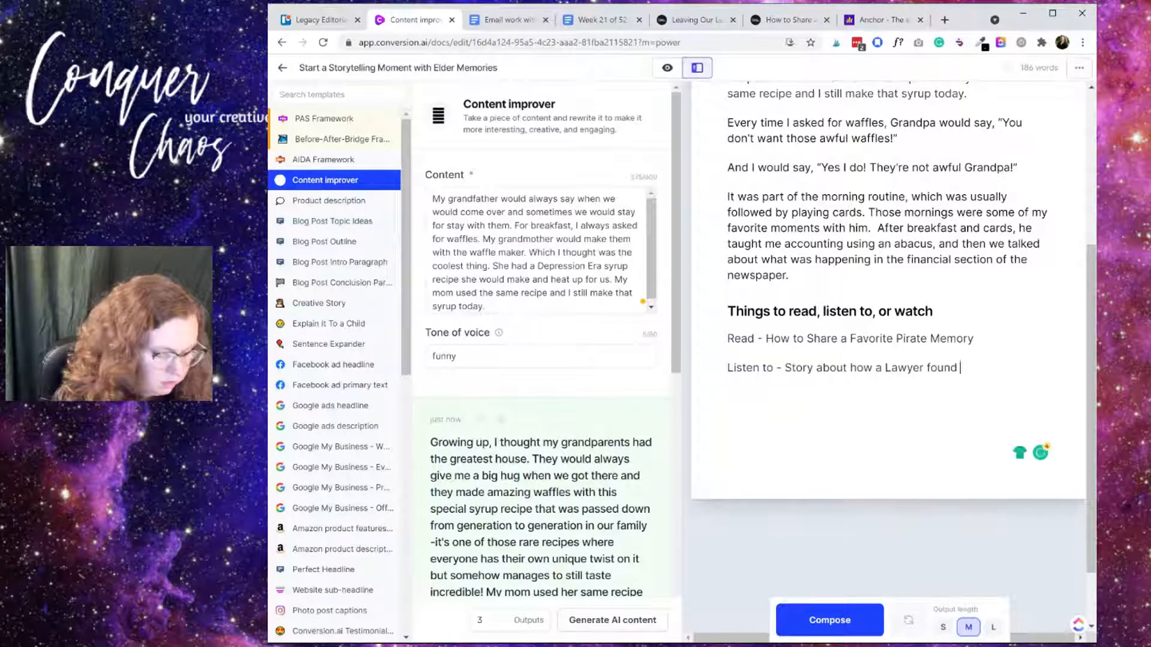
pyautogui.write(' his will to live aga')
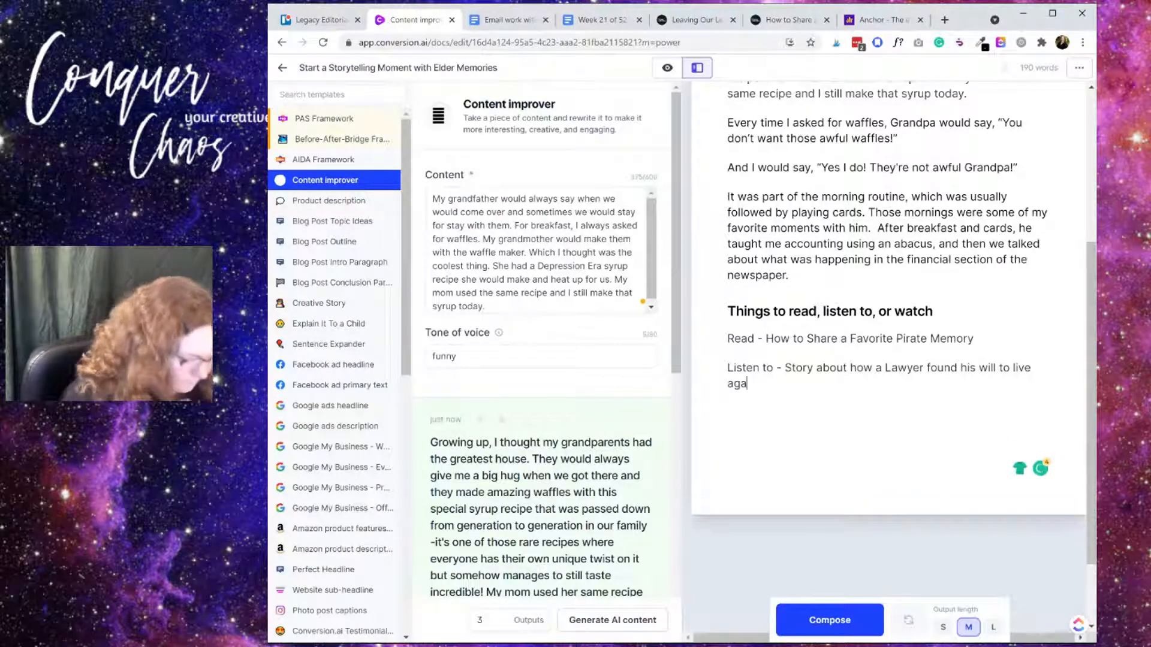
pyautogui.write('in using')
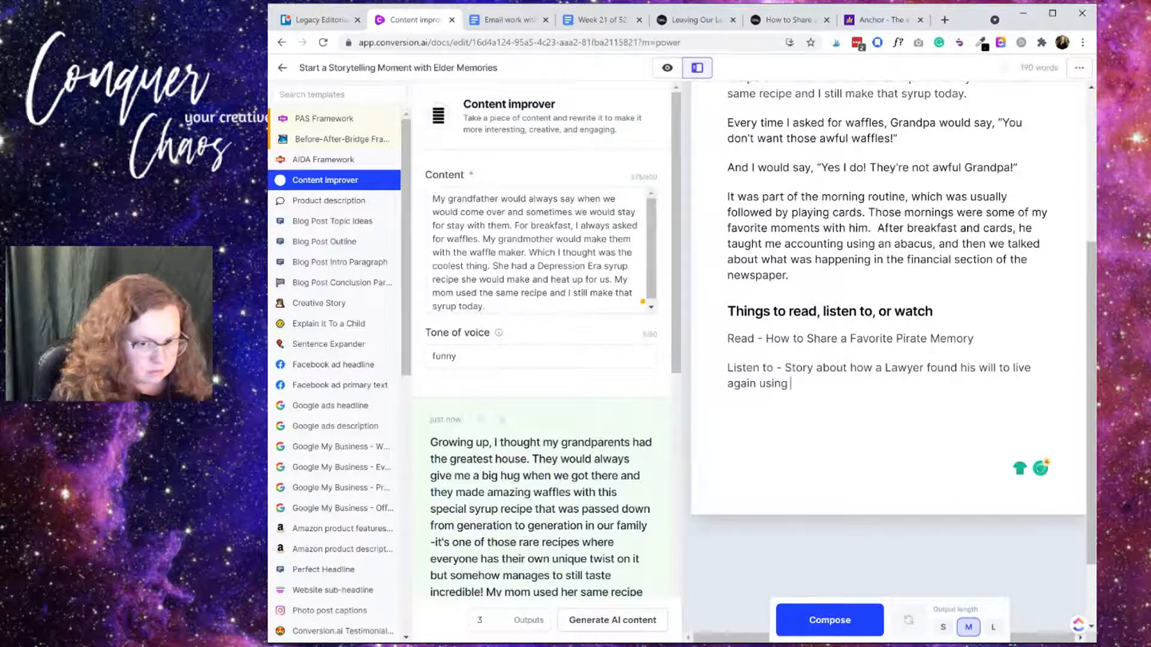
pyautogui.press('BackSpace')
pyautogui.press('BackSpace')
pyautogui.press('BackSpace')
pyautogui.press('BackSpace')
pyautogui.press('BackSpace')
pyautogui.press('BackSpace')
pyautogui.write('throug')
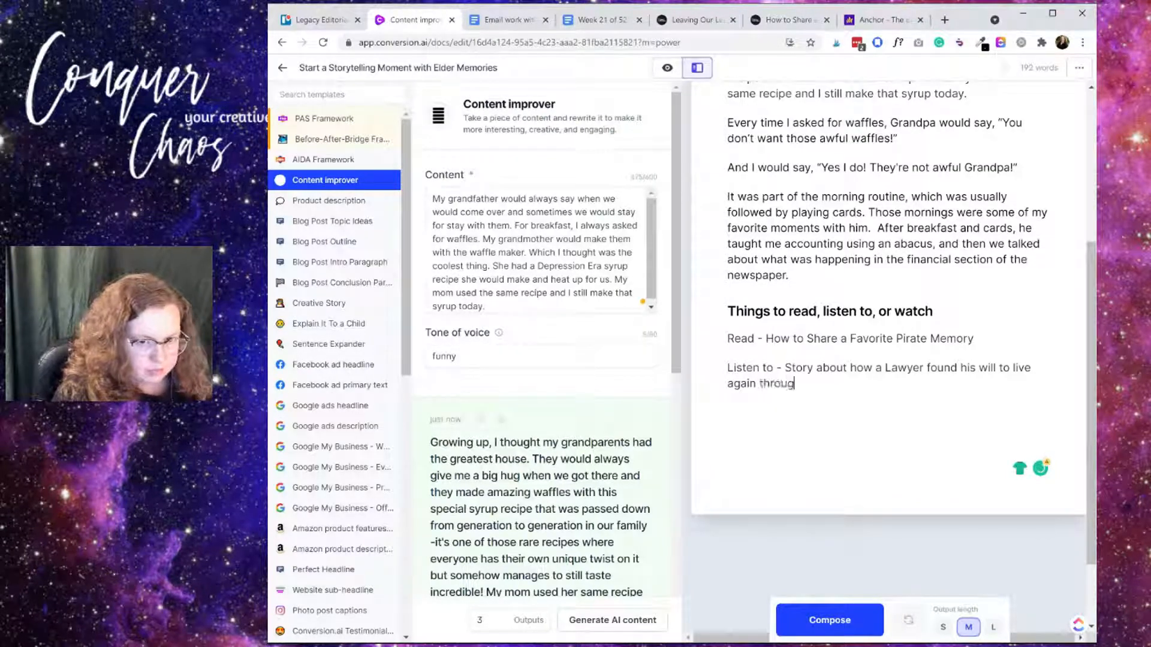
pyautogui.write('h storytelling')
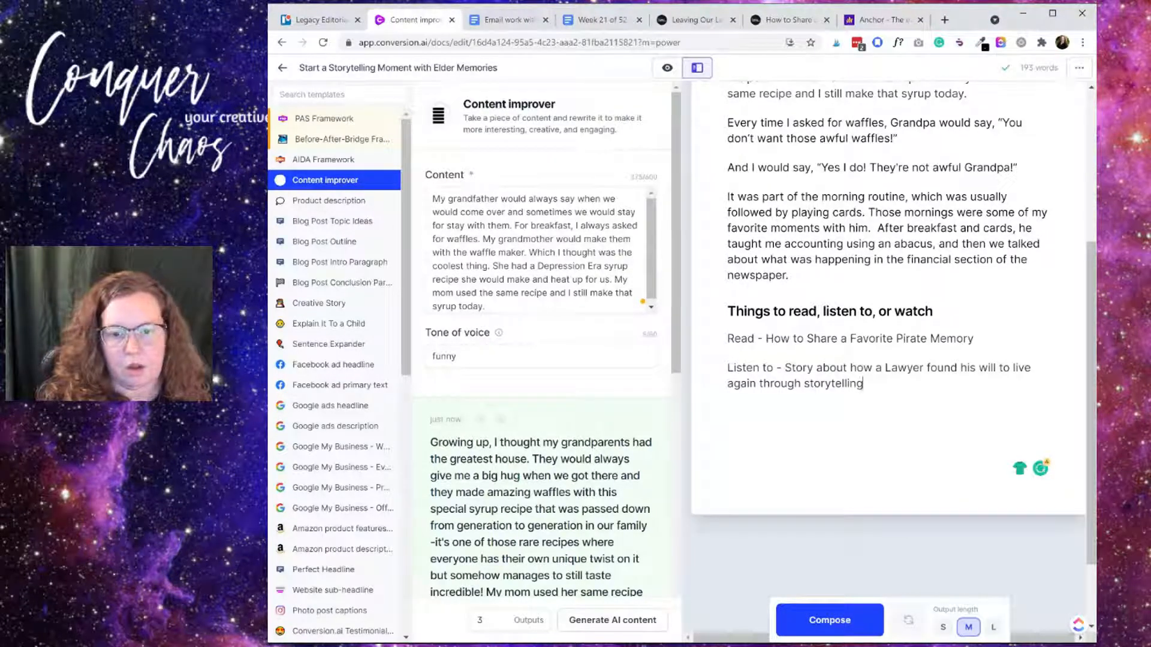
# Add a "Watch -" line below the "Listen to" entry and copy "Favorite Elder Memory" from the heading above "Video Embed" in the Week 21 Google Docs document
pyautogui.press('Return')
pyautogui.write('Watch -')
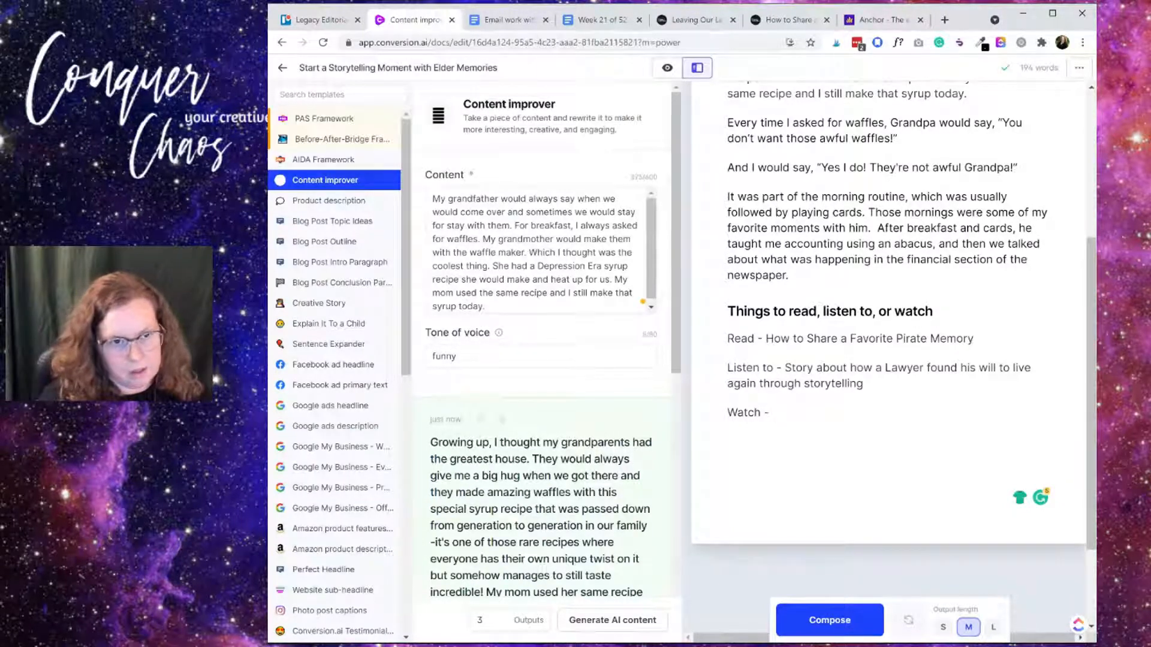
pyautogui.click(580, 21)
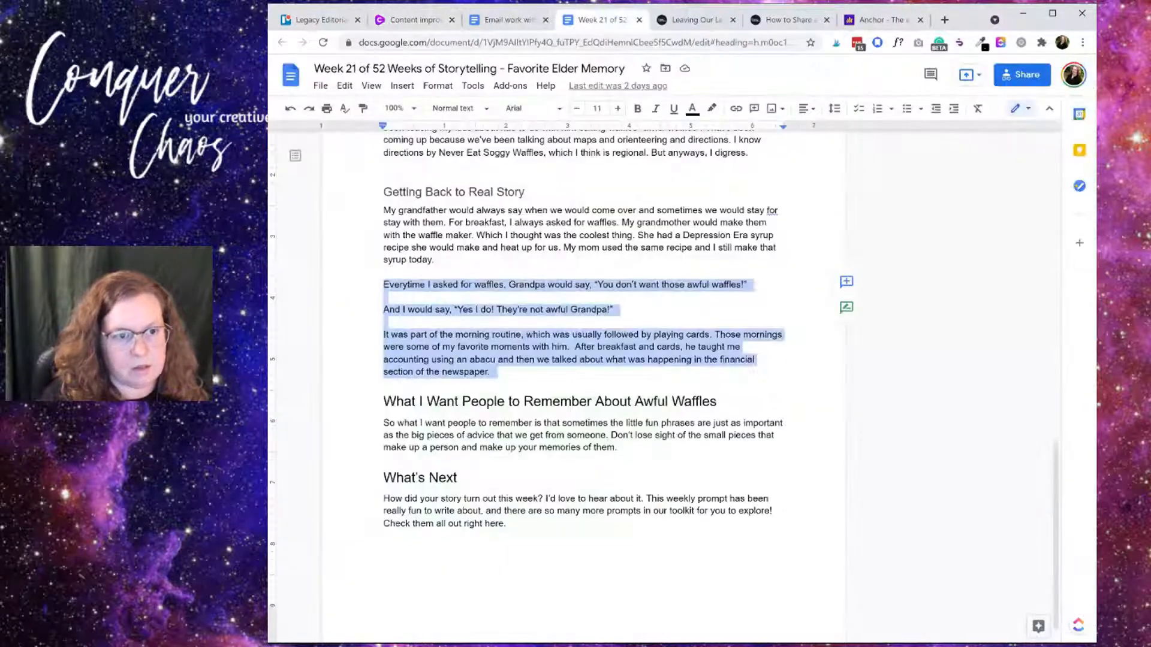
pyautogui.scroll(20, 582, 359)
pyautogui.scroll(-2, 582, 384)
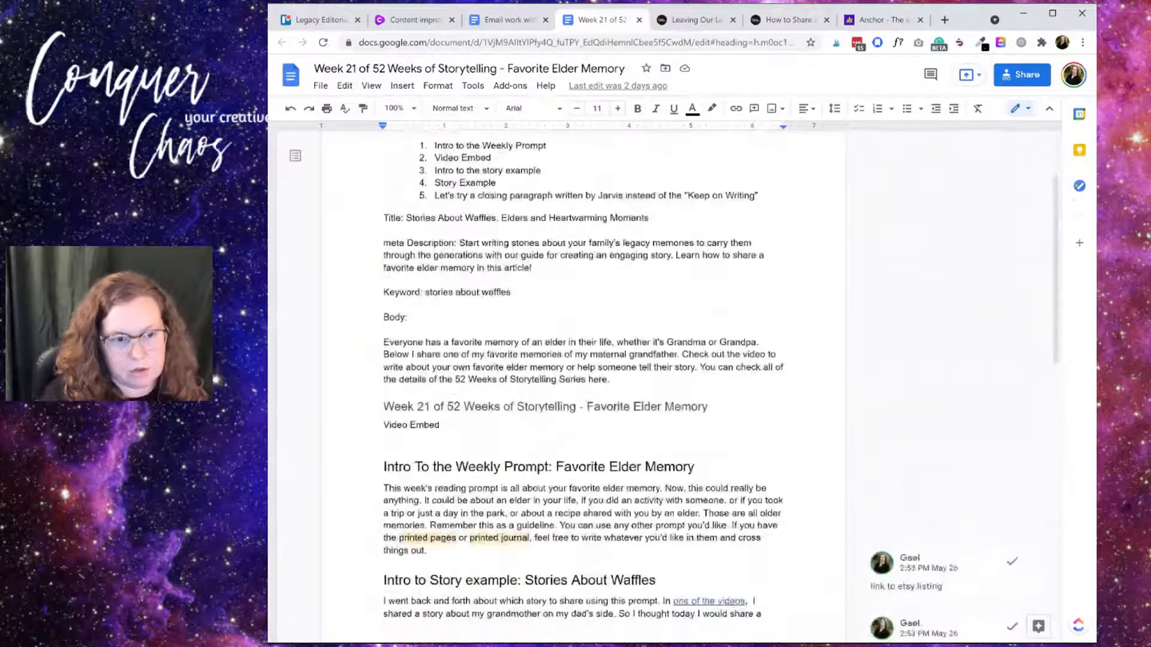
pyautogui.moveTo(383, 407); pyautogui.dragTo(714, 408)
pyautogui.click(633, 407)
pyautogui.moveTo(587, 407); pyautogui.dragTo(708, 407)
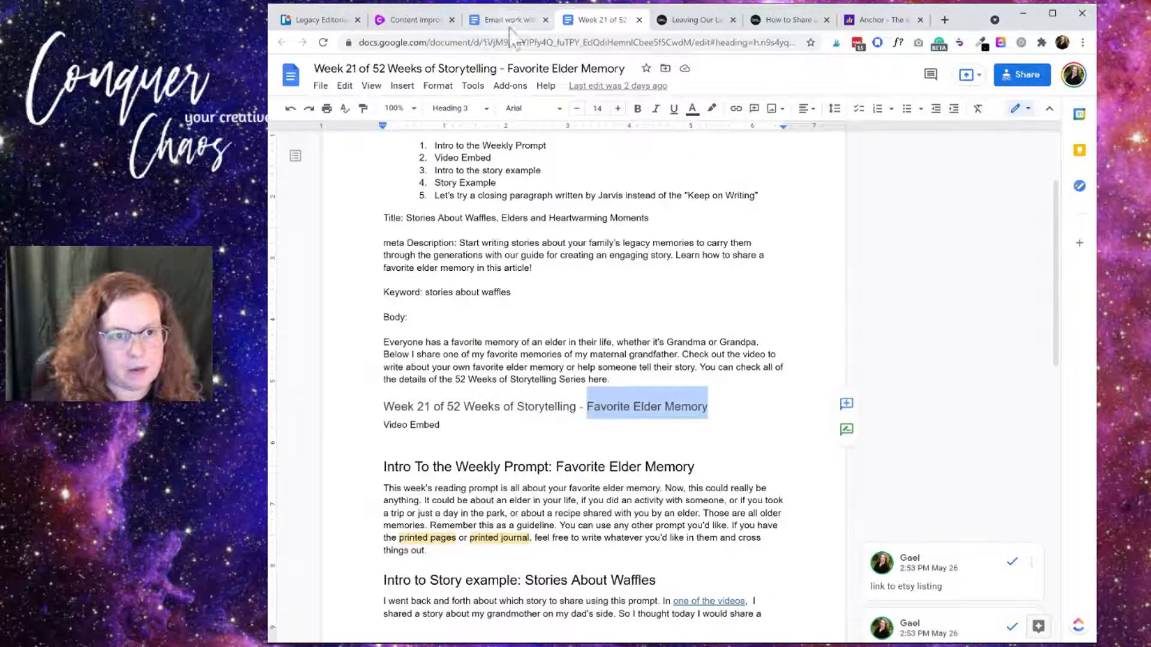
# Return to the Conversion.ai draft and paste the copied heading text after "Watch -"
pyautogui.click(413, 20)
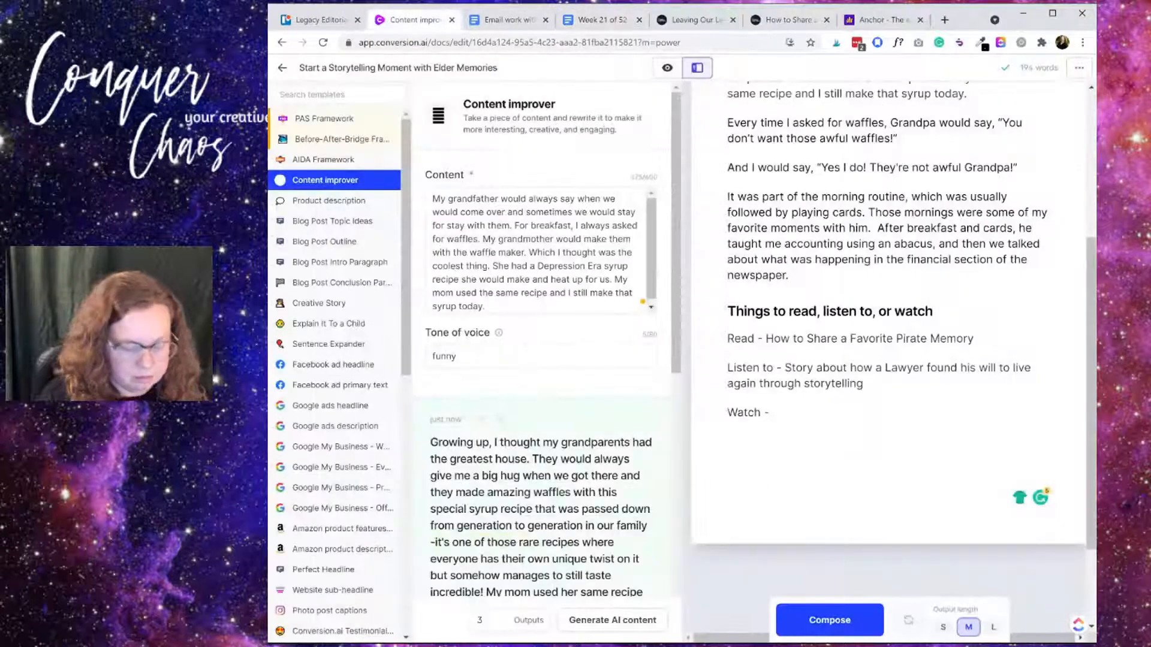
pyautogui.hotkey('ctrl', 'v')
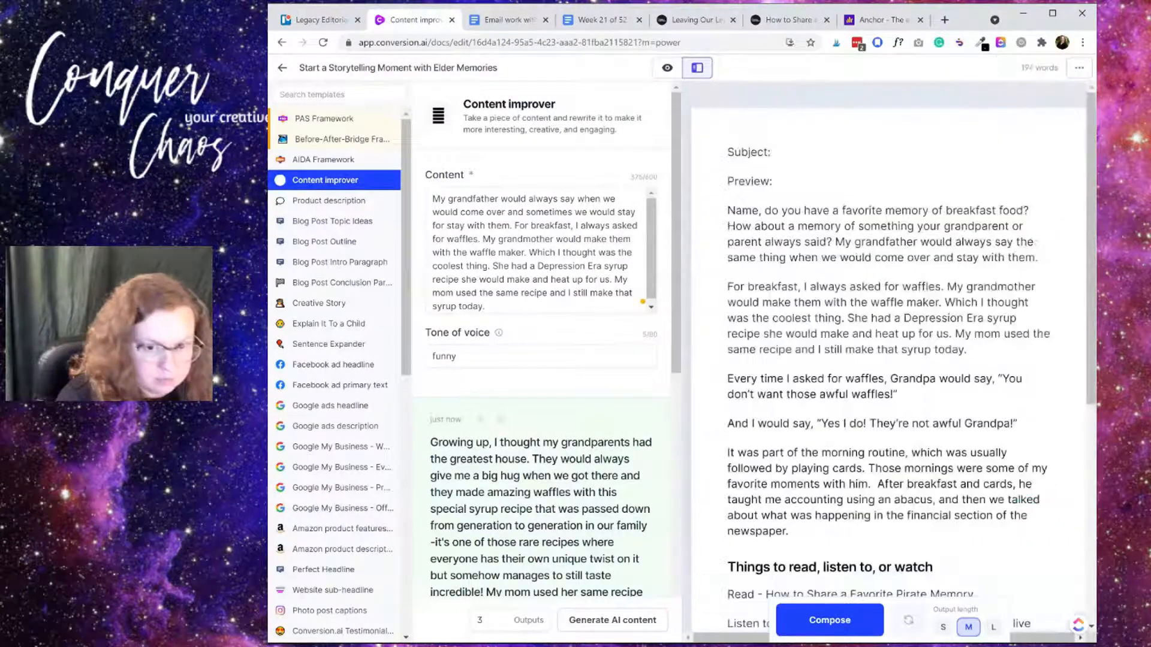
pyautogui.scroll(-6, 1046, 376)
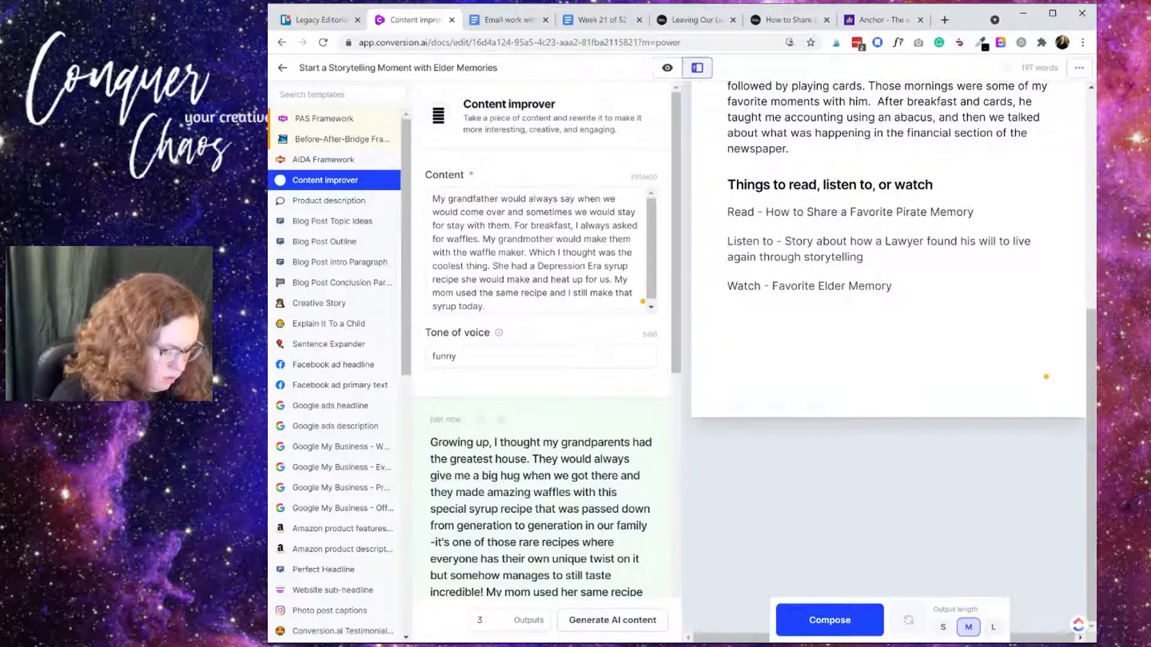
# Extend the "Watch" entry with "Video from the 52 Weeks of Storytelling Video Series"
pyautogui.write('Video from the 52 Weeks of STory')
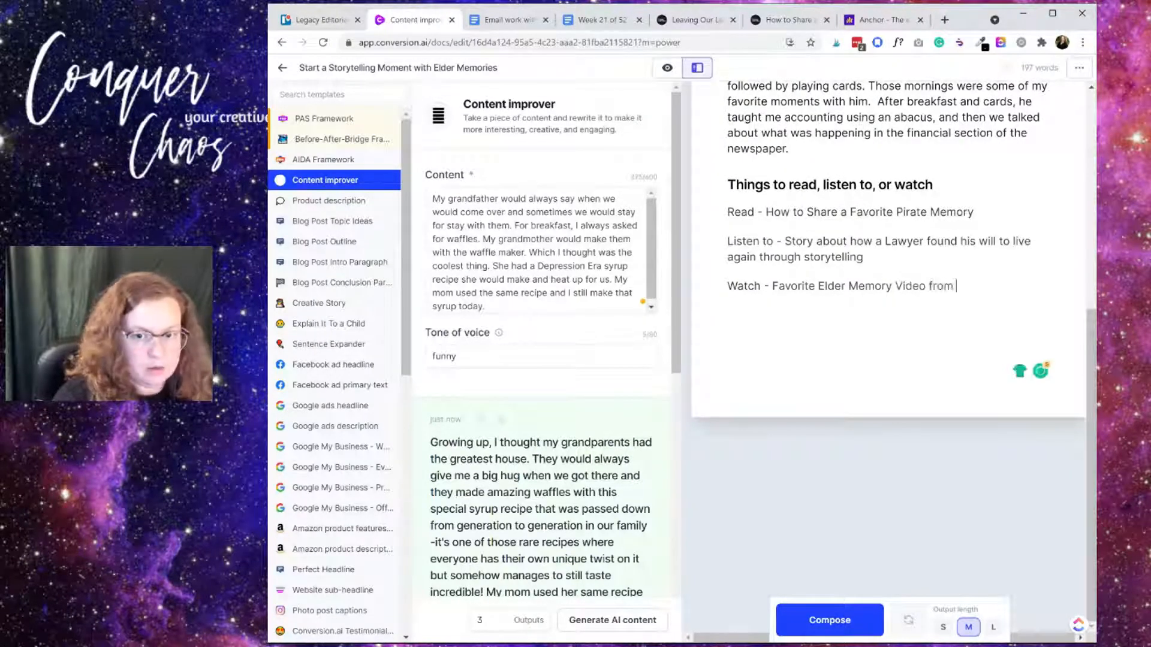
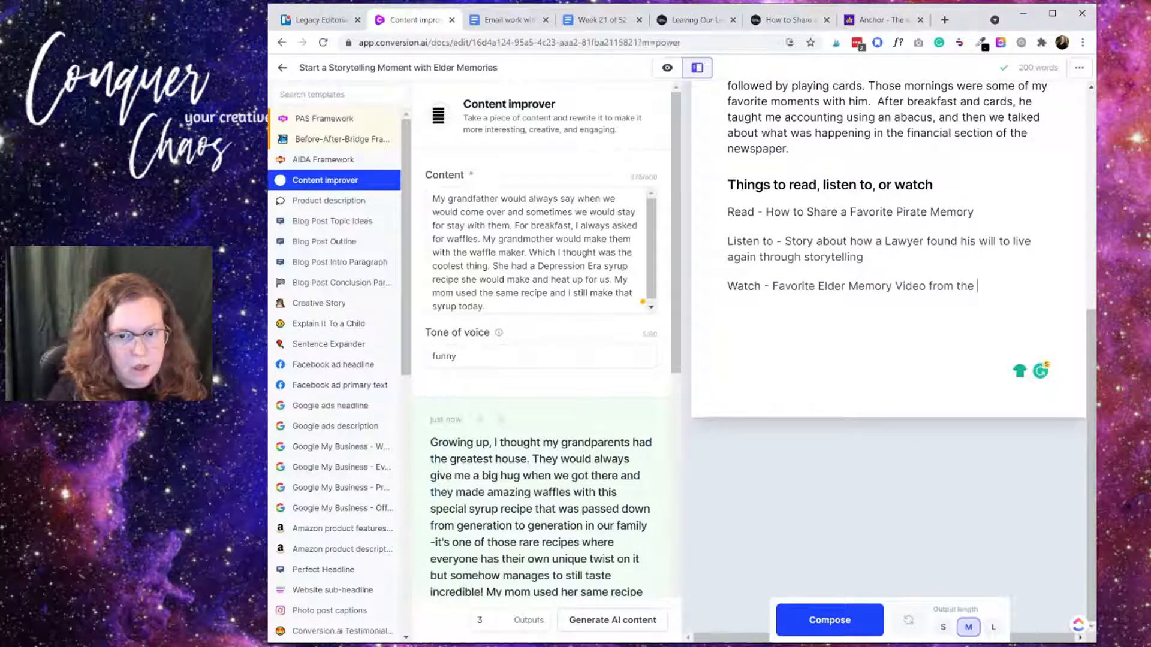
pyautogui.write('5')
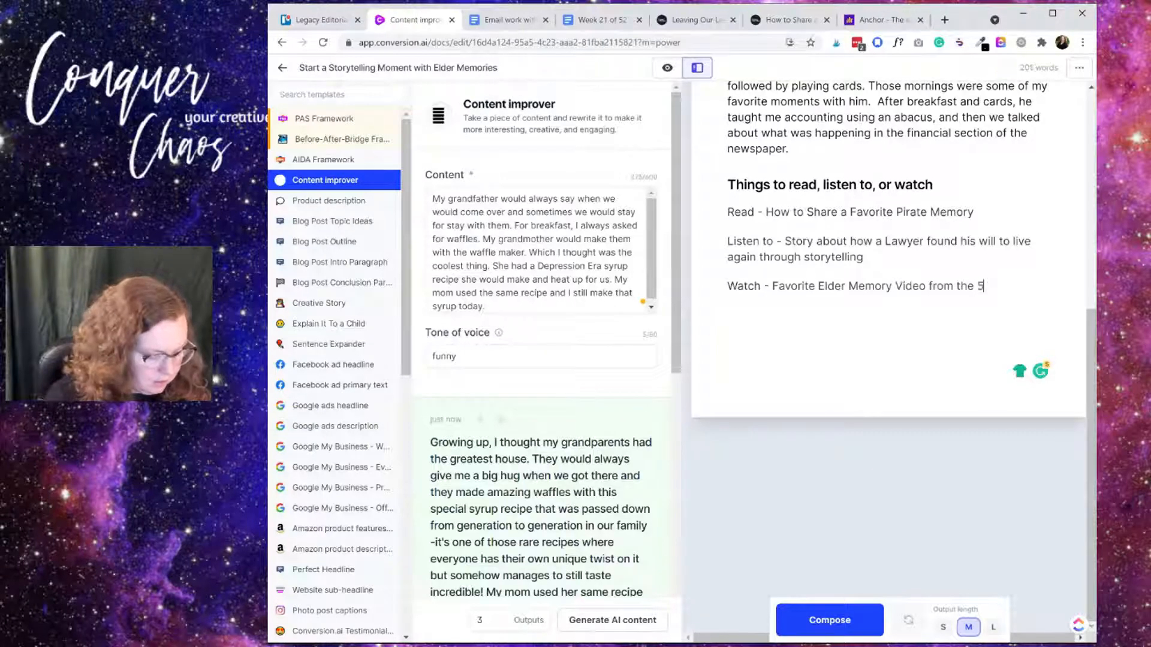
pyautogui.write('2 Weeks of SToryt')
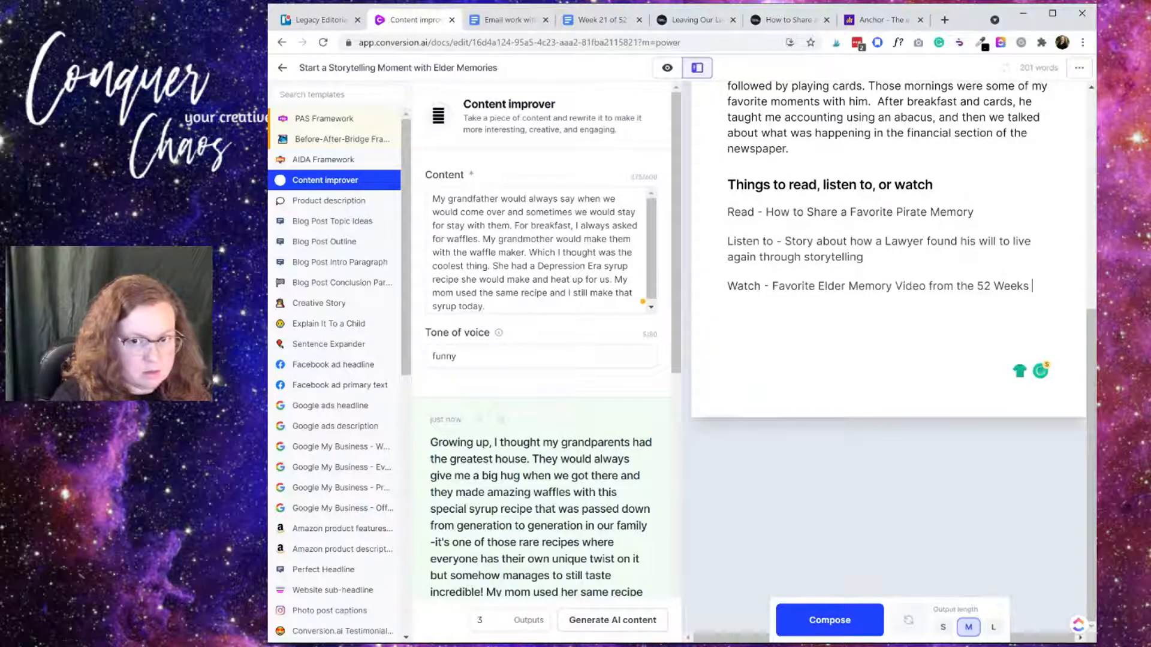
pyautogui.press('BackSpace')
pyautogui.press('BackSpace')
pyautogui.press('BackSpace')
pyautogui.press('BackSpace')
pyautogui.write('of Storytelling')
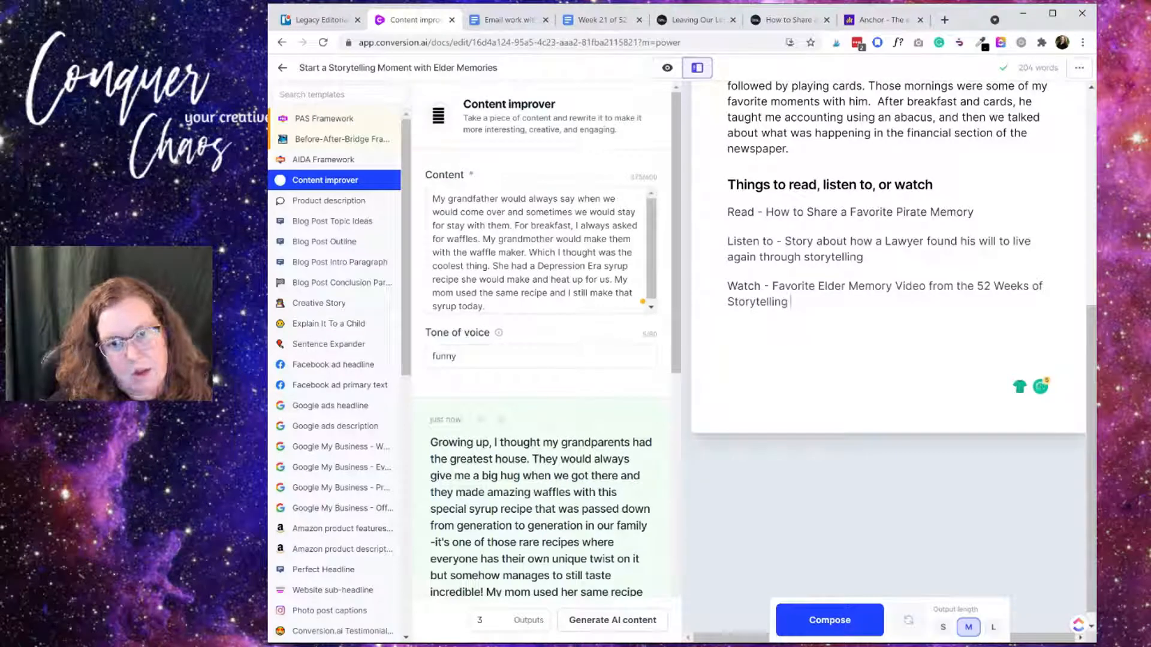
pyautogui.write('Video')
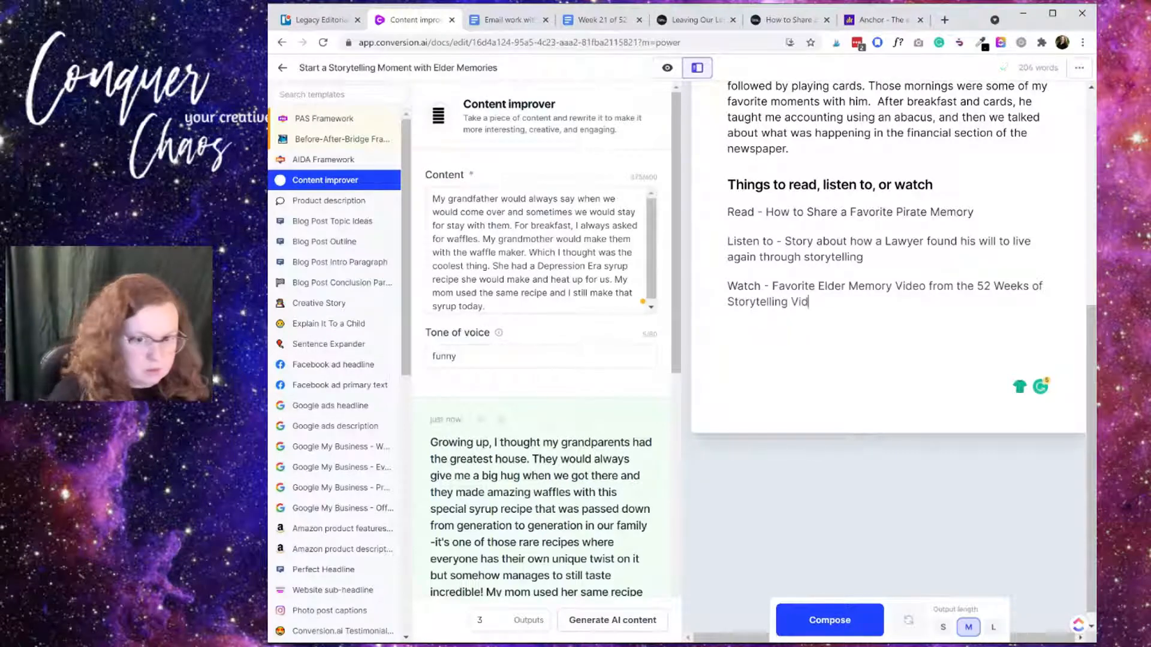
pyautogui.write(' Series')
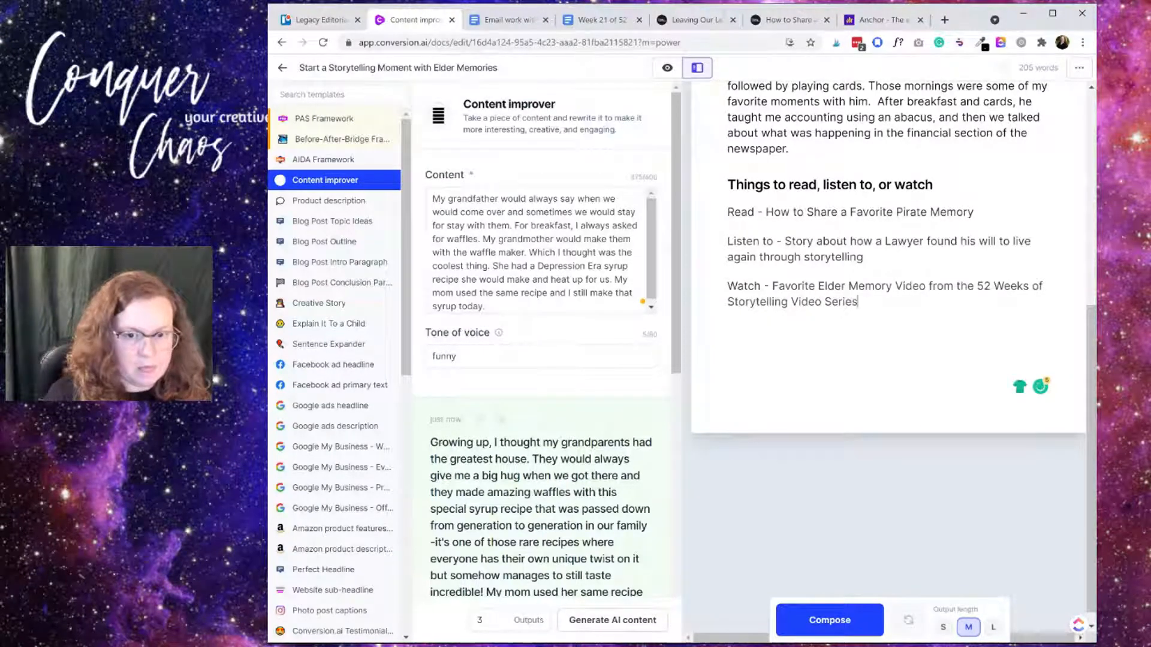
# Extend the "Read" entry with "- A fun activity and story prompt to use in your planning"
pyautogui.click(892, 287)
pyautogui.click(886, 242)
pyautogui.press('End')
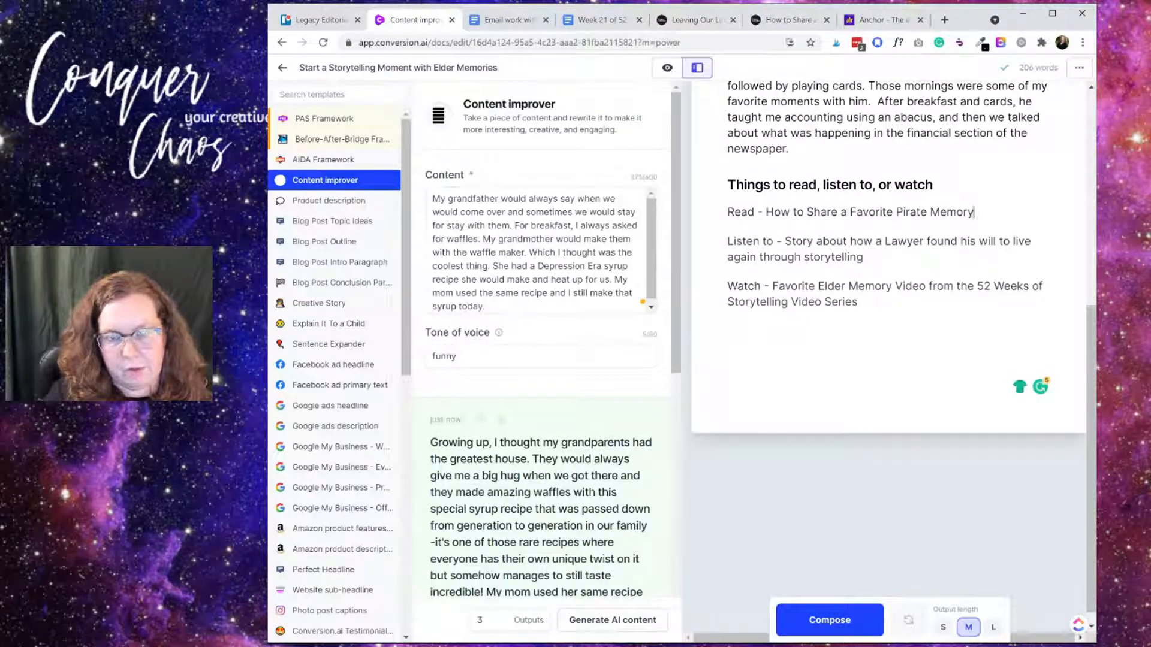
pyautogui.write('- A fun activities')
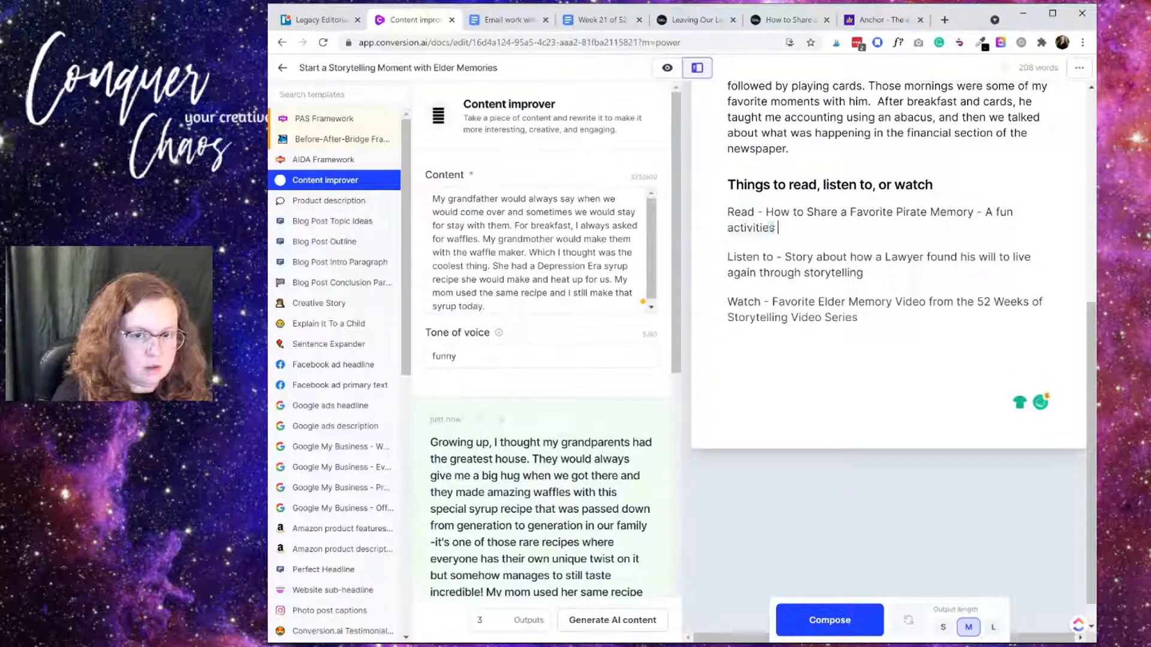
pyautogui.press('BackSpace')
pyautogui.write('y ')
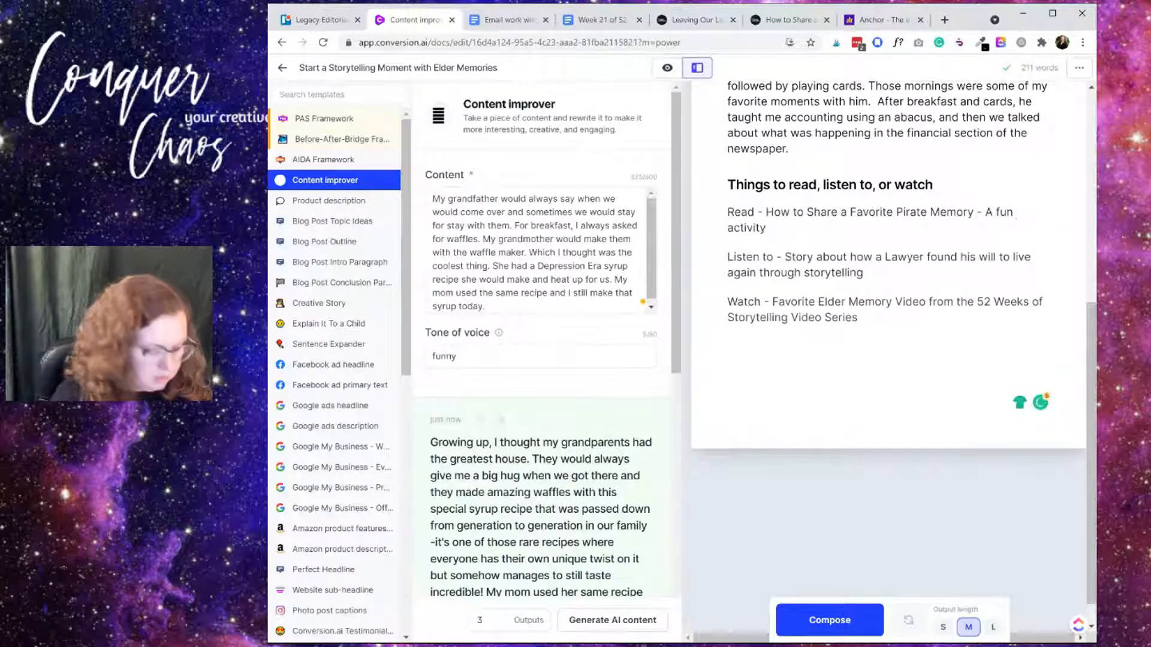
pyautogui.write('and stor')
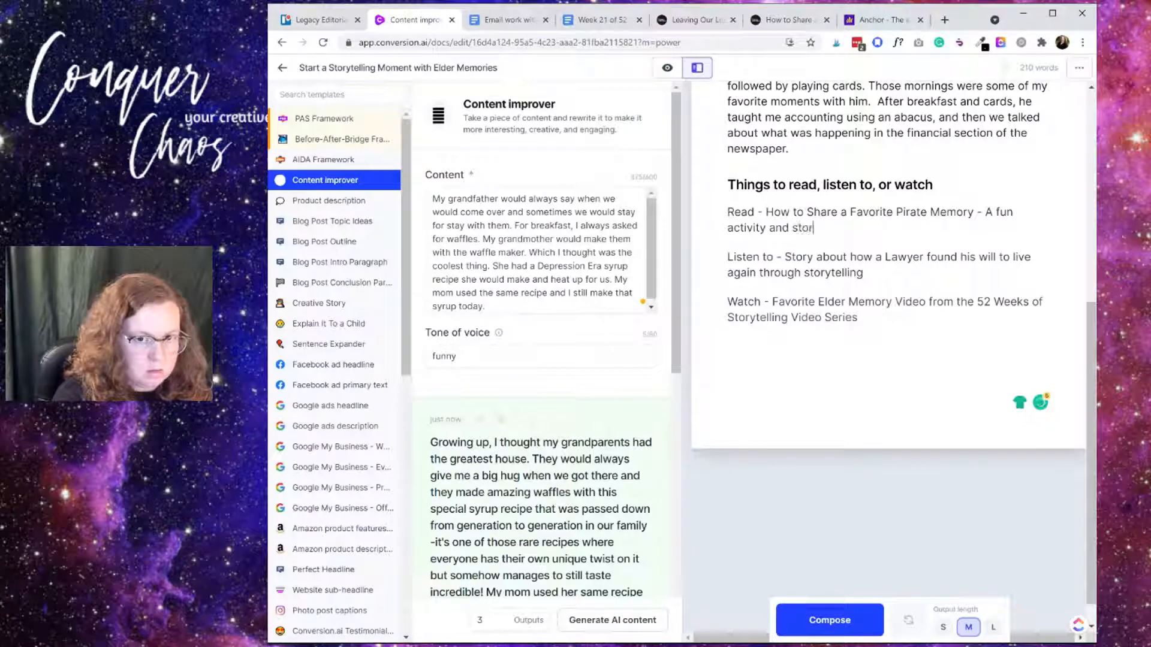
pyautogui.write('y prompt to use ')
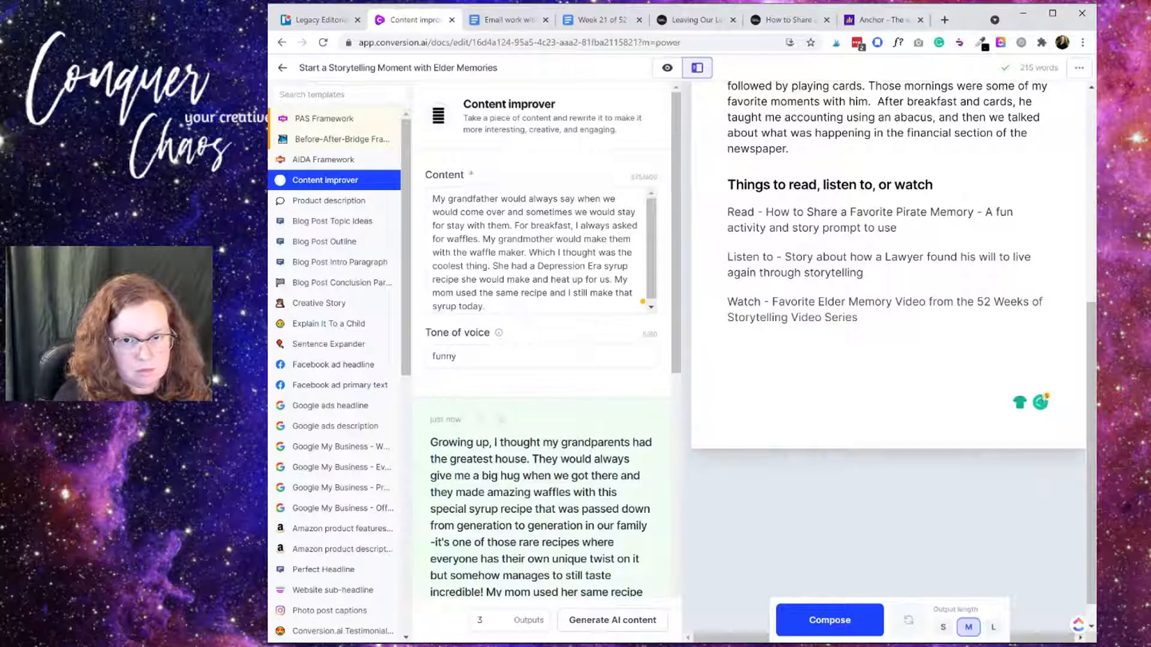
pyautogui.write('in your ')
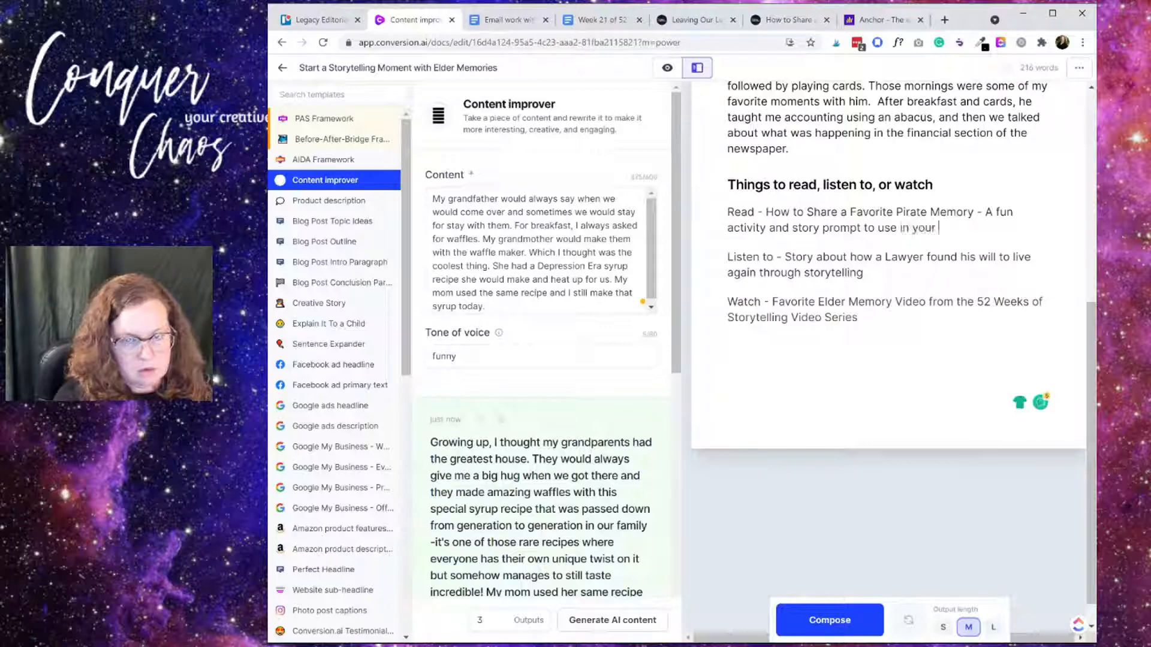
pyautogui.write('planning')
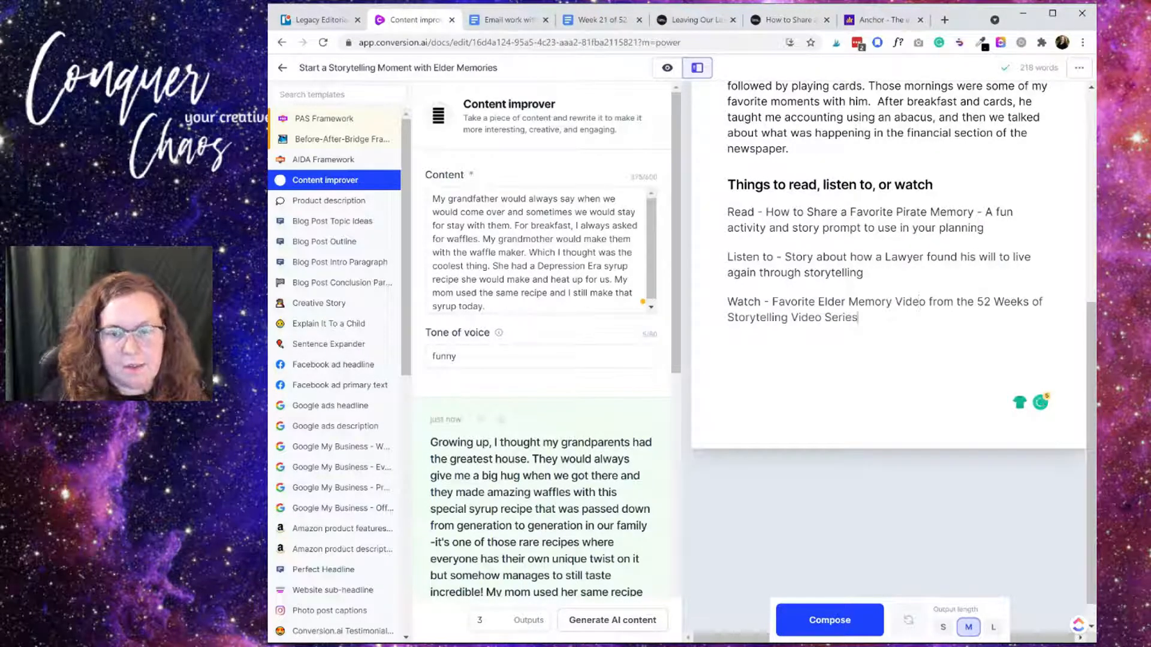
# Add a new line below the "Watch" entry and copy "Storytelling Activity I'm Loving" from the "Email work with jarvis" Google Docs outline
pyautogui.click(859, 317)
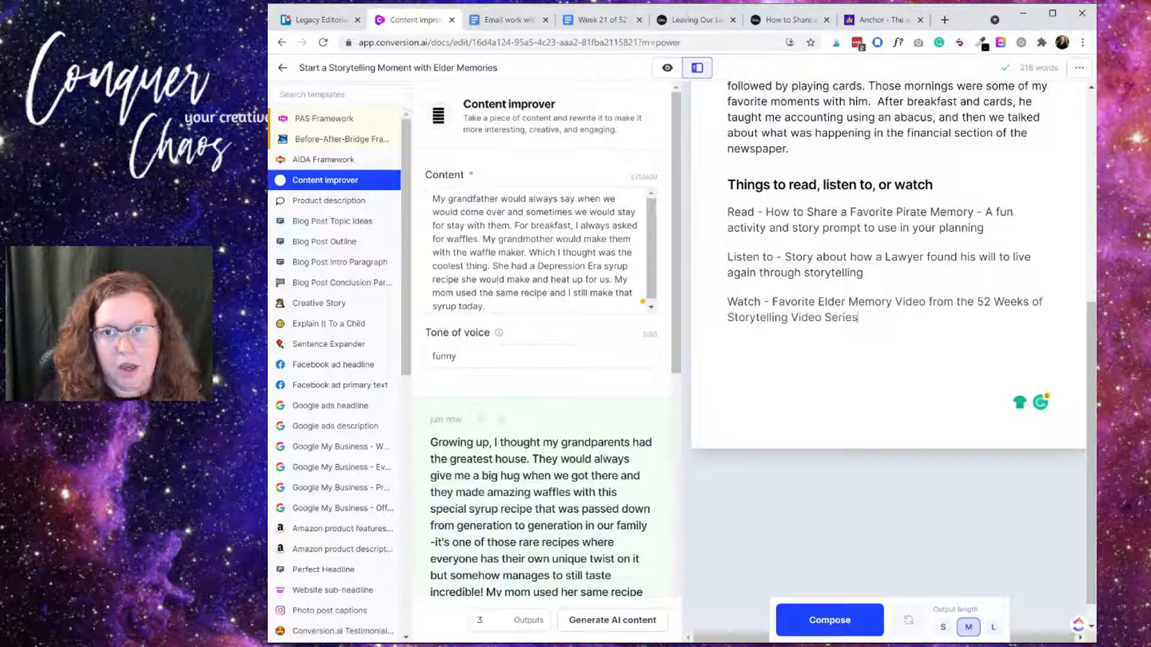
pyautogui.click(414, 30)
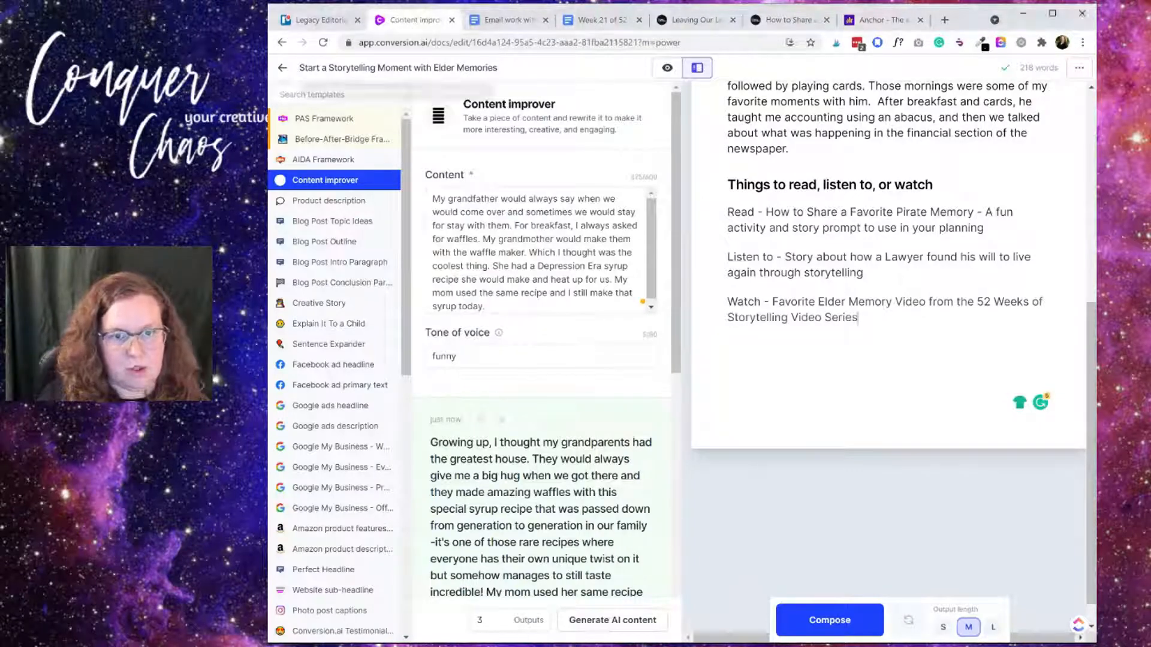
pyautogui.press('Return')
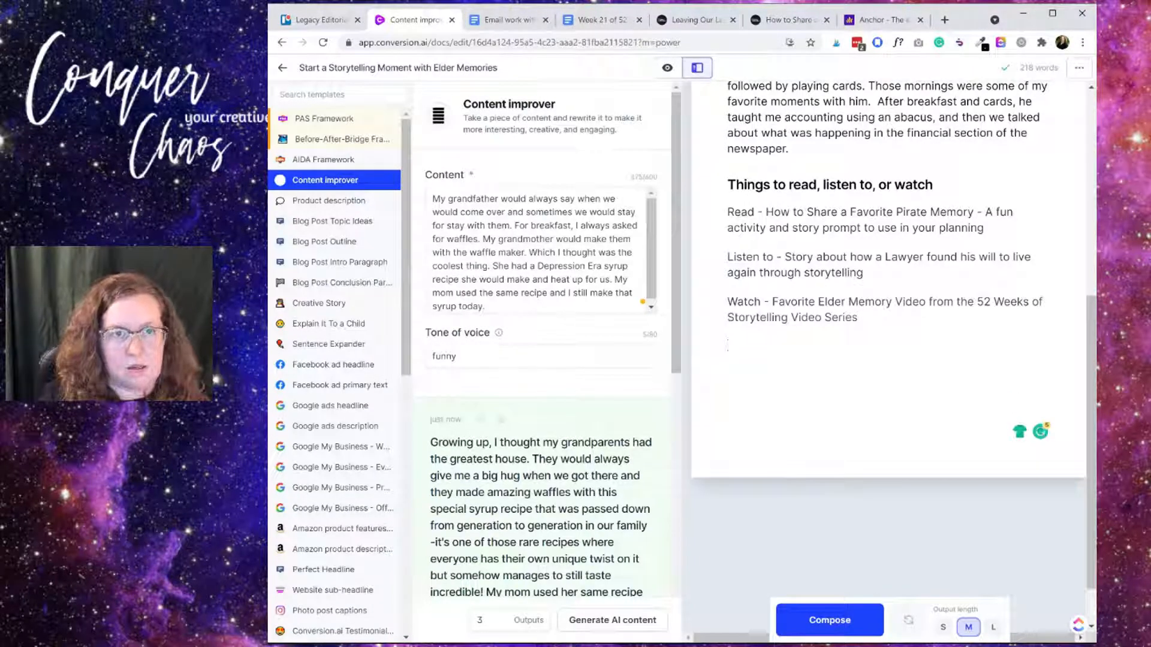
pyautogui.click(510, 20)
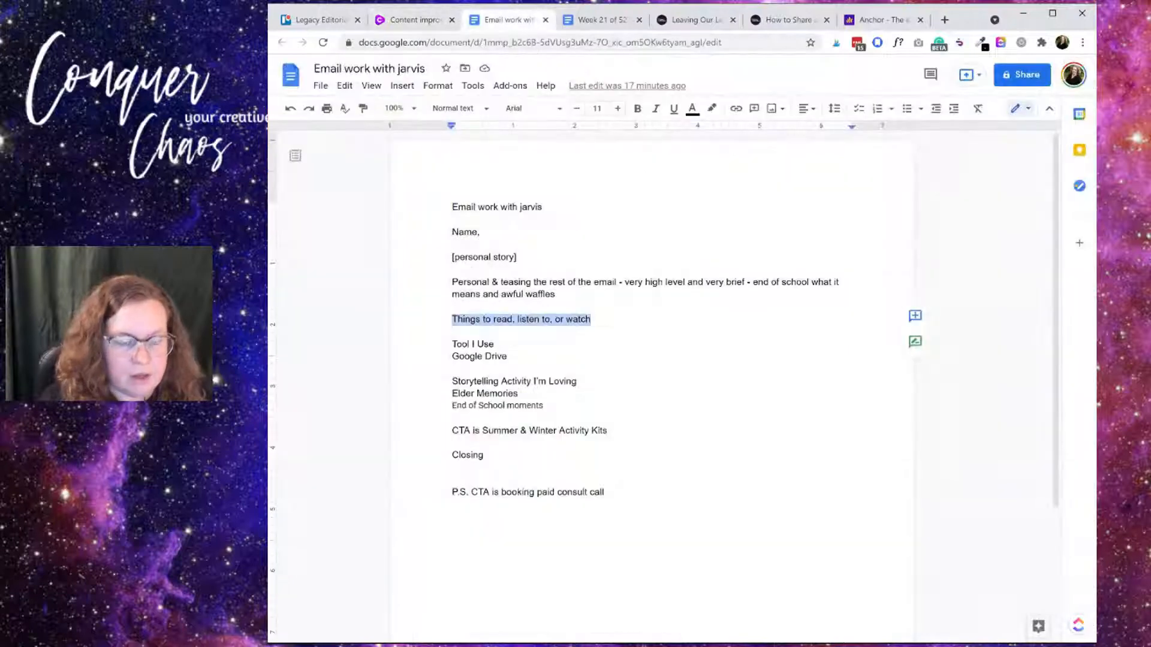
pyautogui.moveTo(452, 382); pyautogui.dragTo(579, 381)
pyautogui.hotkey('ctrl', 'c')
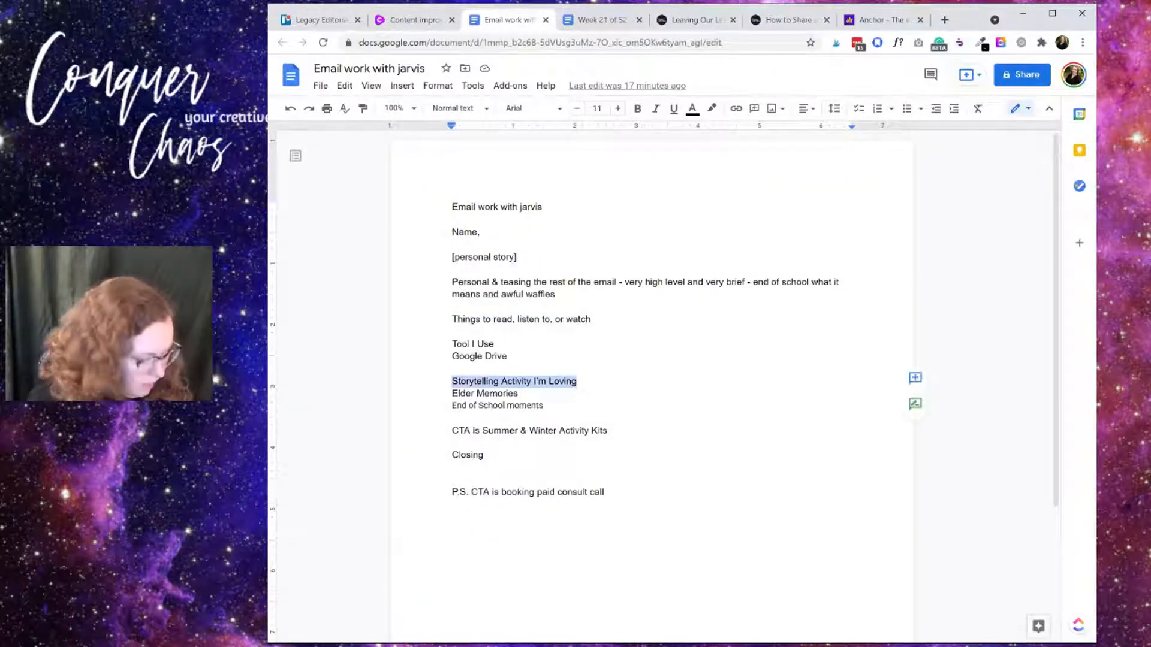
# Return to the Conversion.ai draft, paste the copied text below the "Watch" entry, and format it as an H2 heading
pyautogui.click(418, 23)
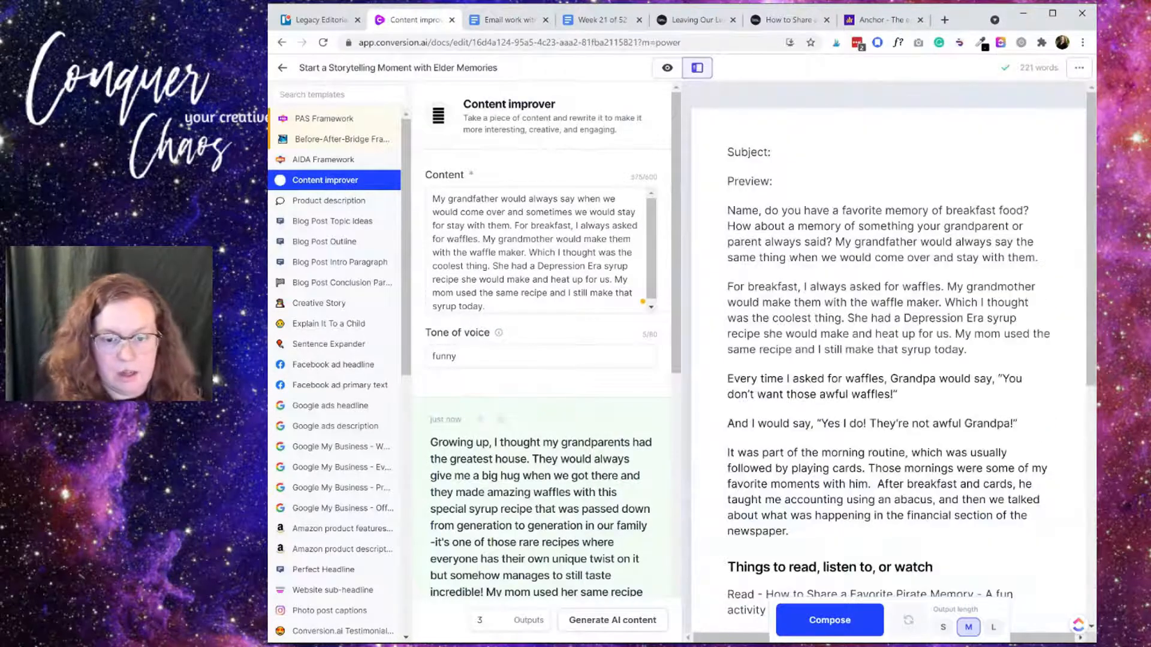
pyautogui.hotkey('ctrl', 'v')
pyautogui.moveTo(888, 286); pyautogui.dragTo(726, 287)
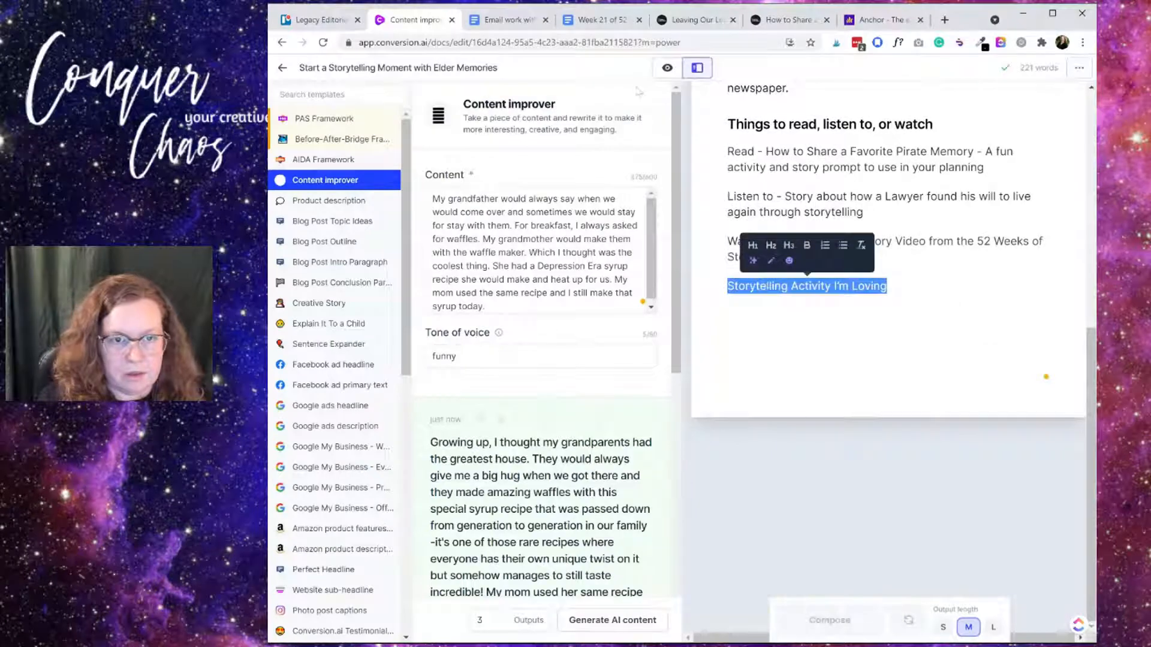
pyautogui.click(772, 246)
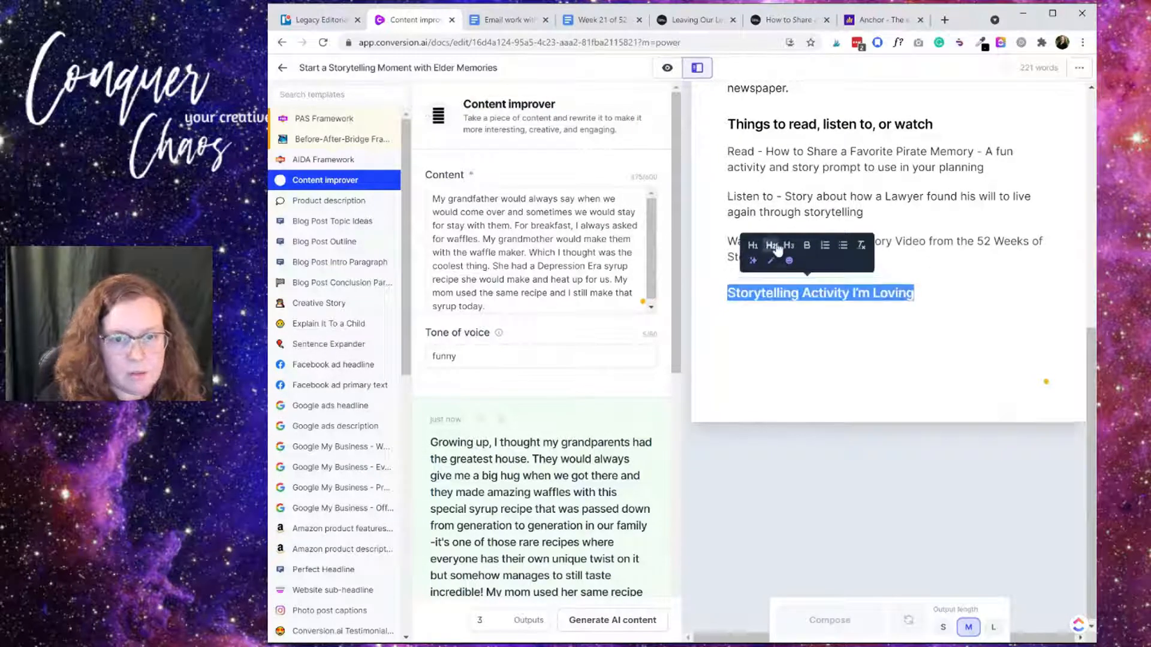
pyautogui.click(764, 349)
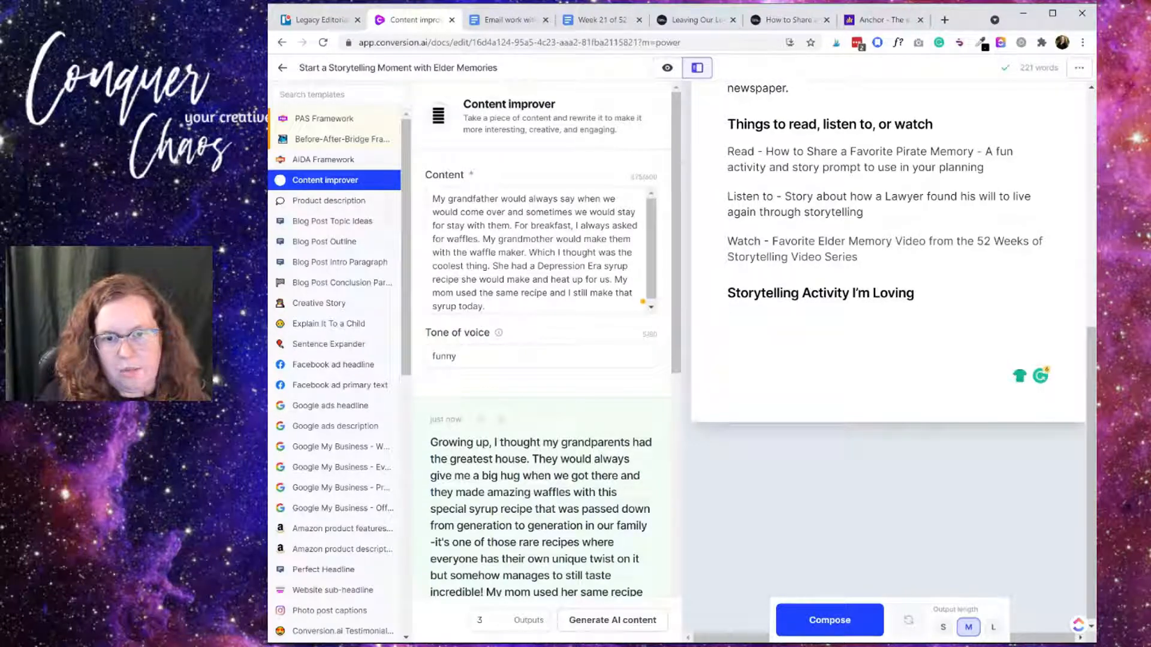
# Try composing medium-length AI text below the "Storytelling Activity I'm Loving" heading, and delete the generated text
pyautogui.scroll(3, 887, 360)
pyautogui.scroll(-3, 887, 360)
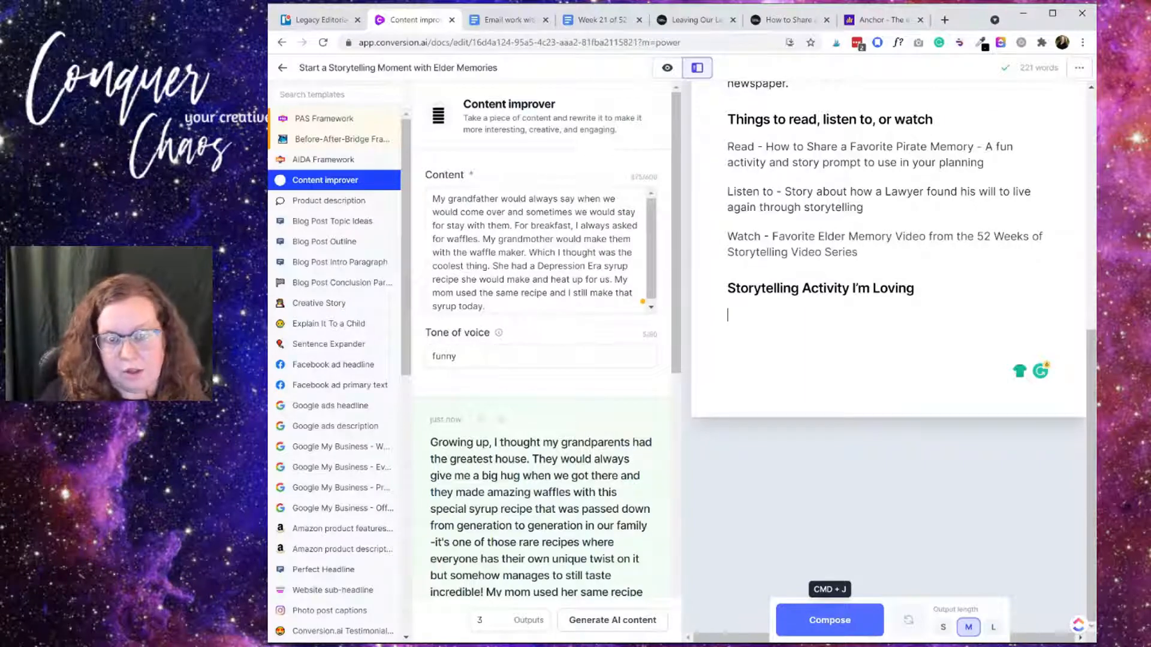
pyautogui.scroll(3, 887, 419)
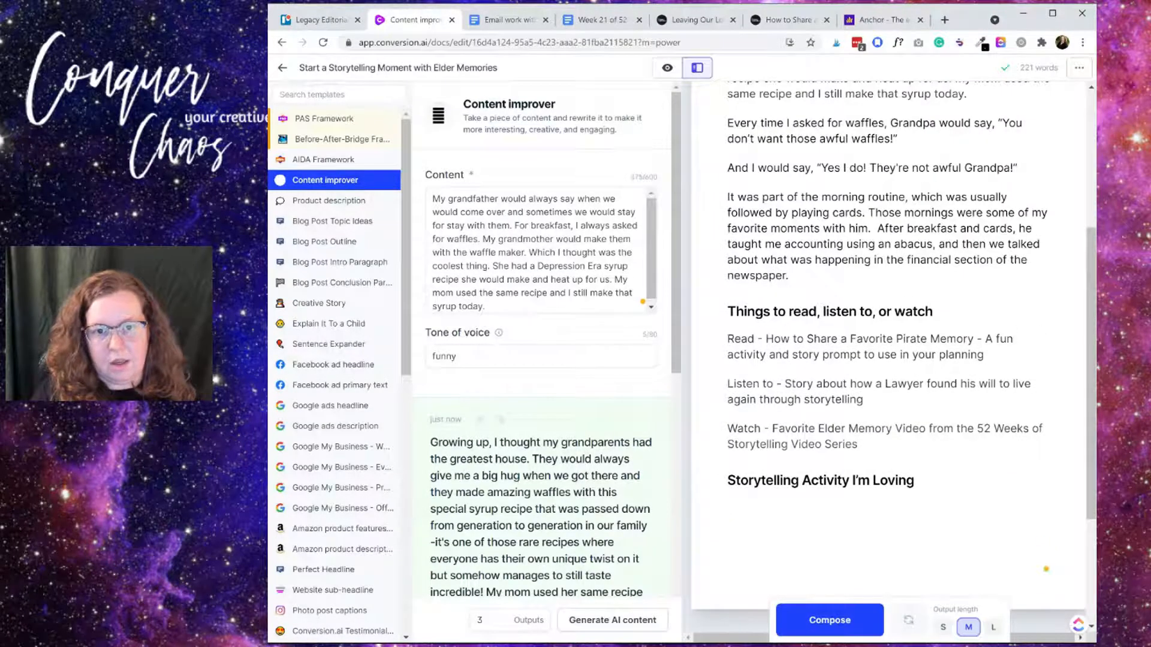
pyautogui.scroll(-3, 887, 360)
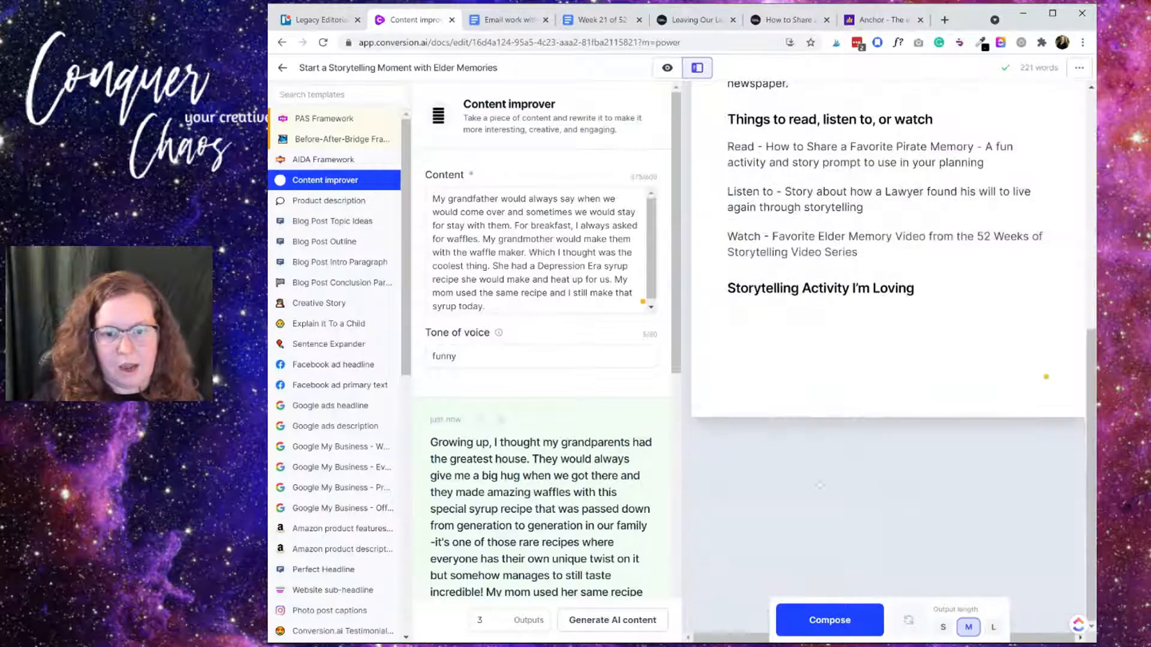
pyautogui.click(833, 617)
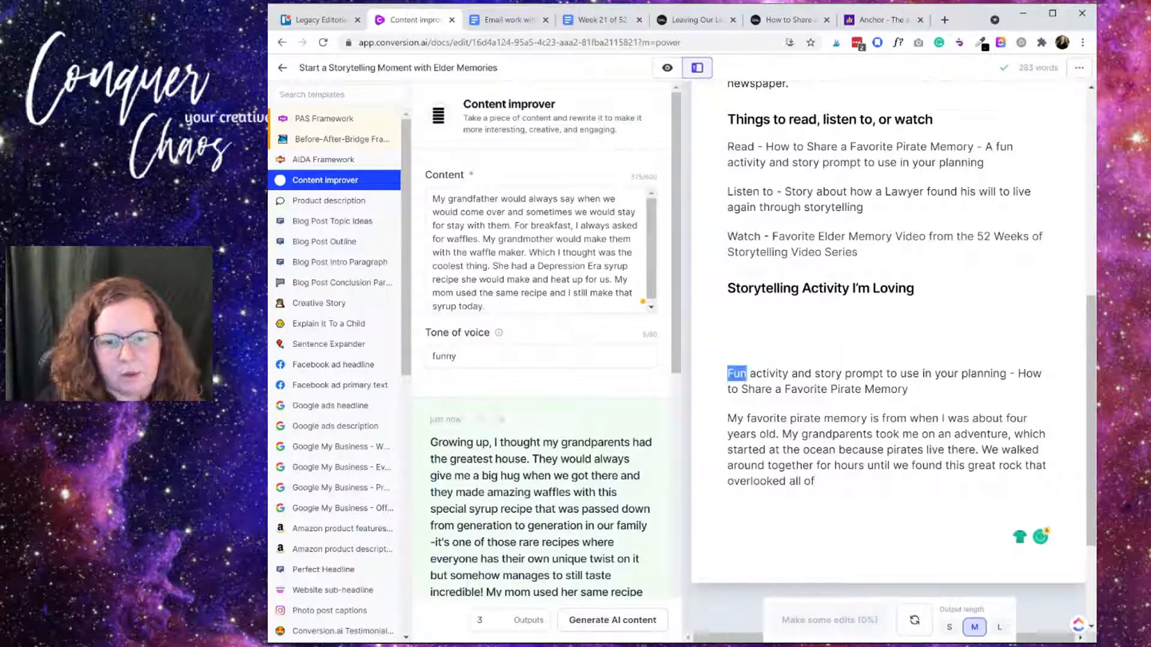
pyautogui.press('BackSpace')
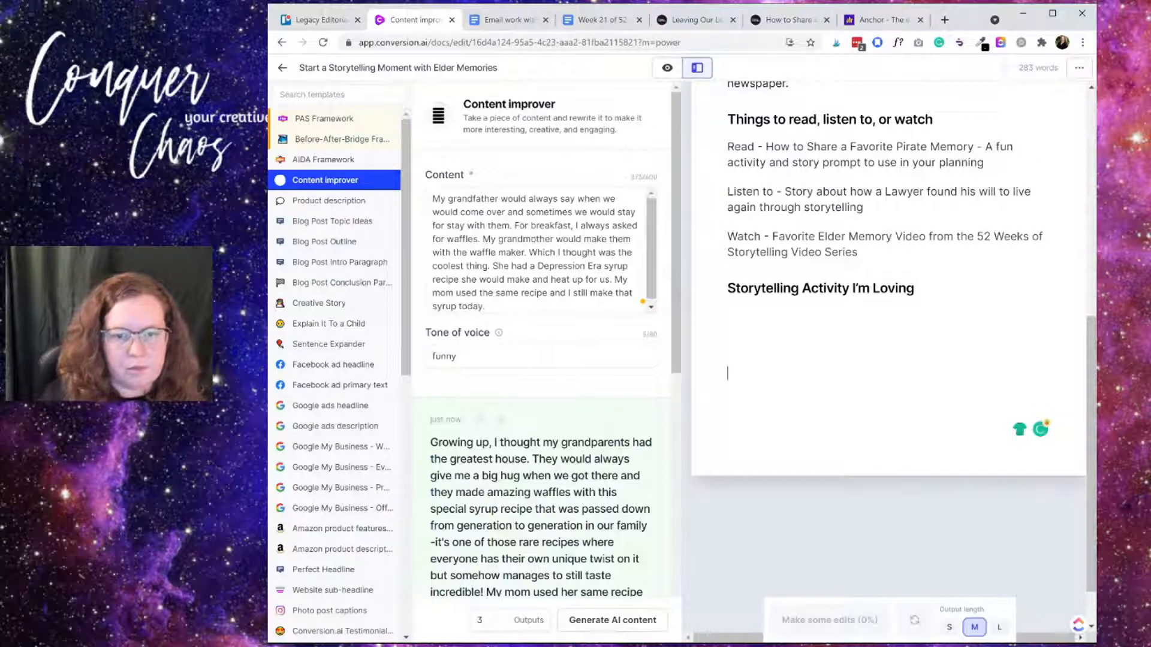
pyautogui.press('BackSpace')
pyautogui.press('BackSpace')
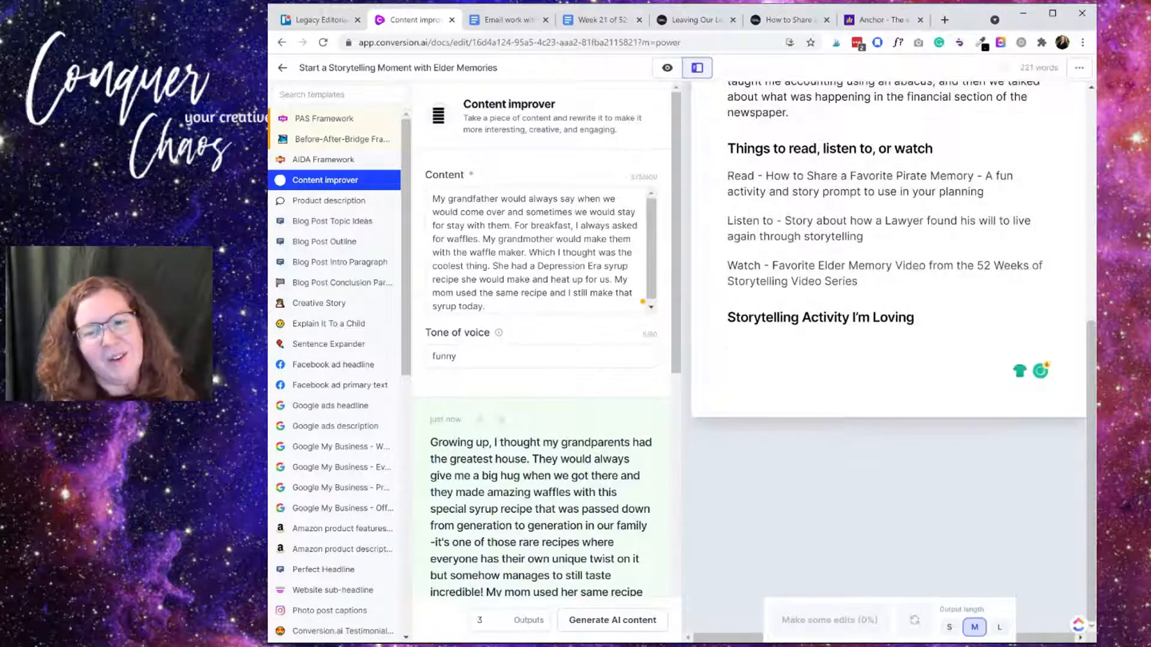
pyautogui.press('Return')
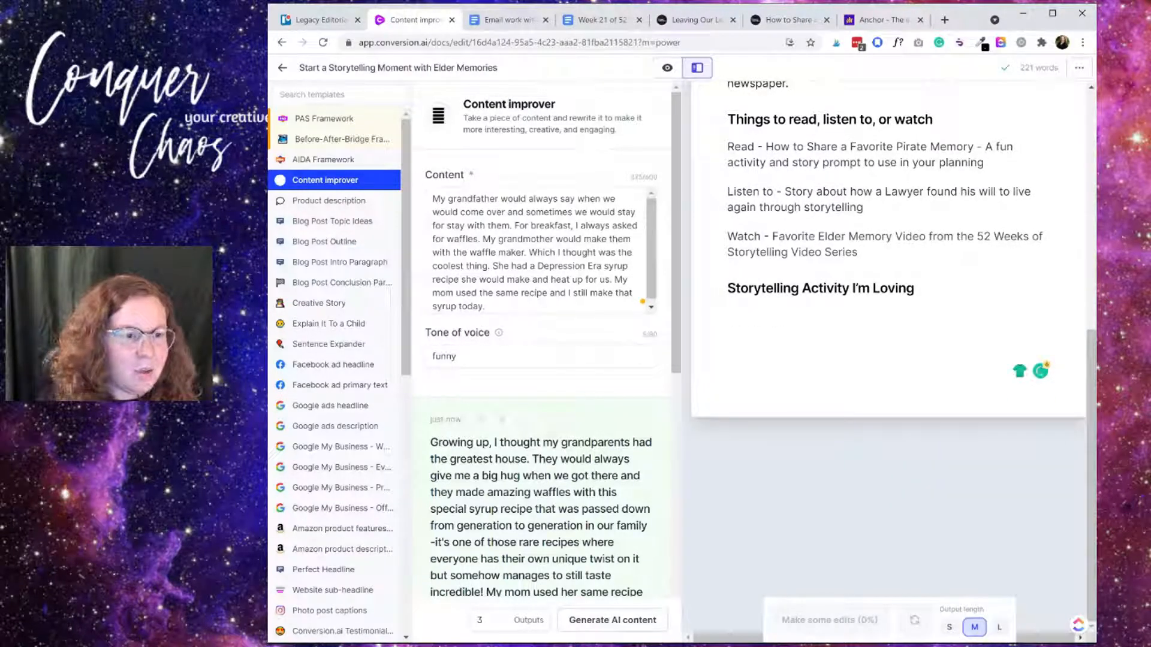
# Look over the Blog Post Intro Paragraph template and the draft's content description, and return to the template view
pyautogui.click(348, 264)
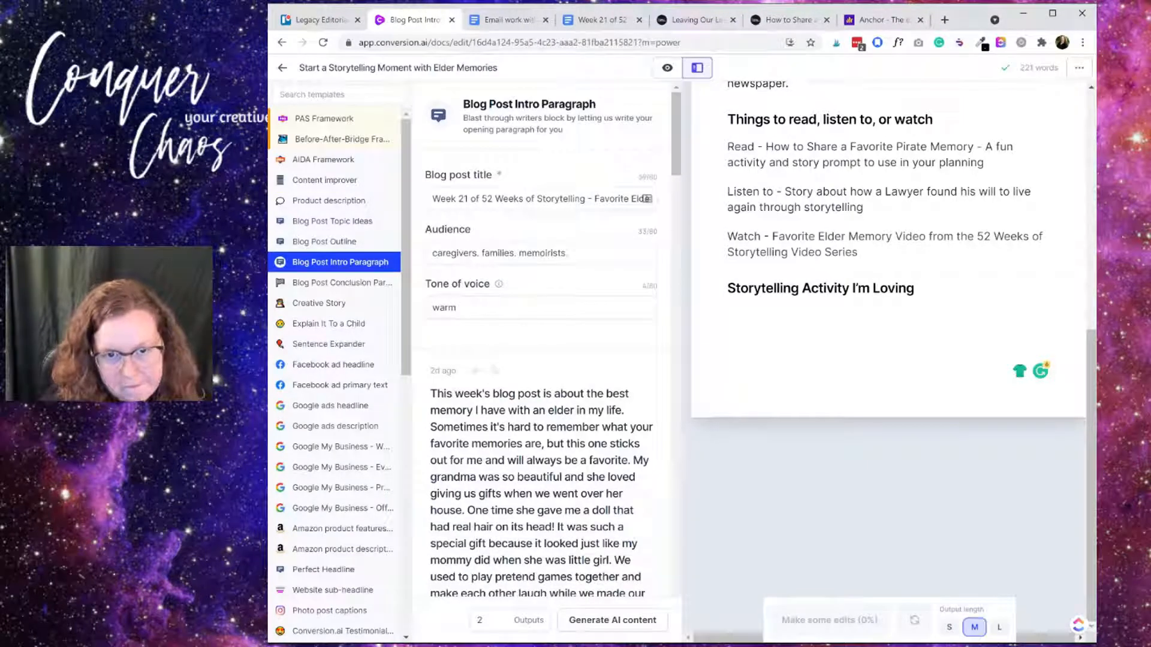
pyautogui.scroll(1, 887, 252)
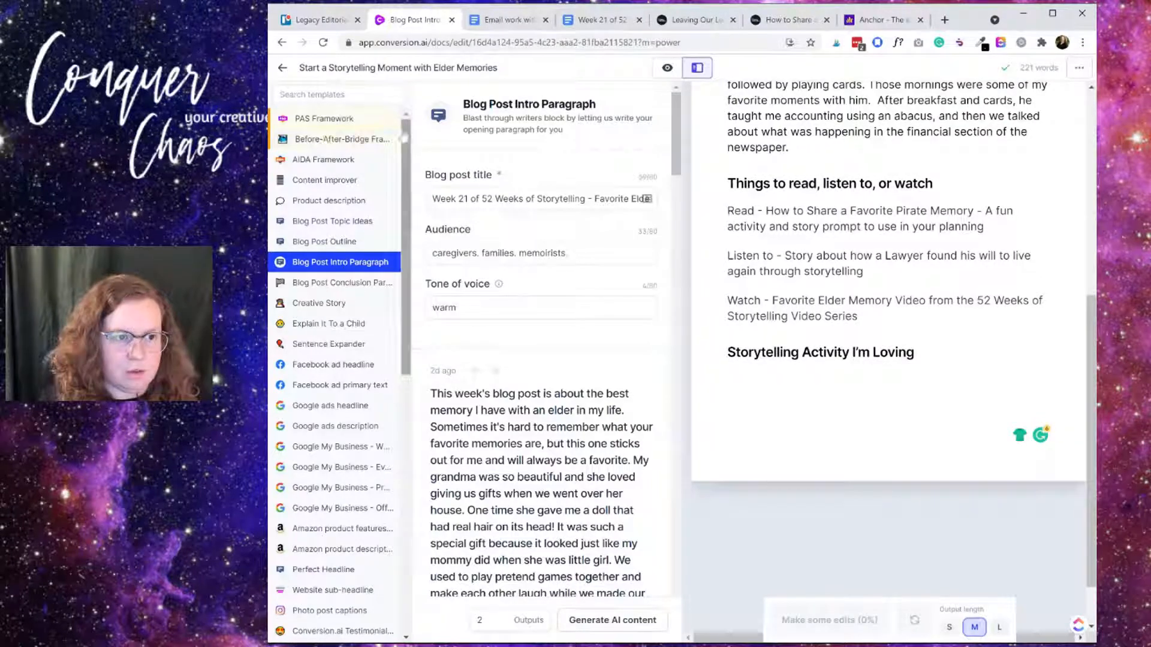
pyautogui.click(667, 68)
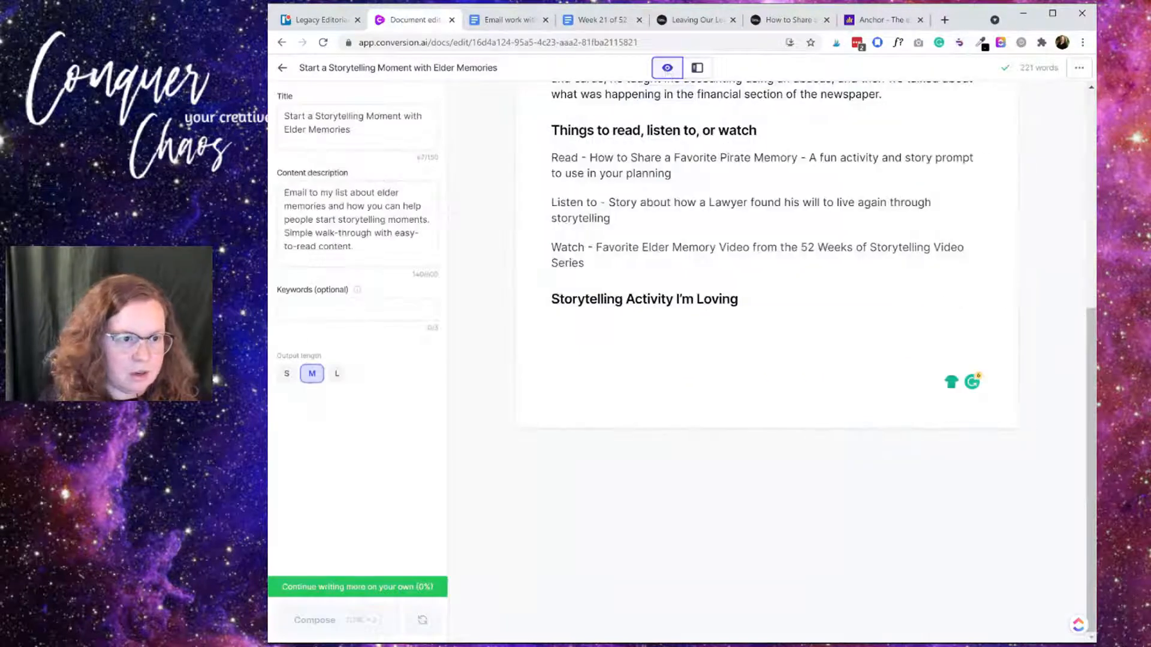
pyautogui.moveTo(354, 247); pyautogui.dragTo(284, 193)
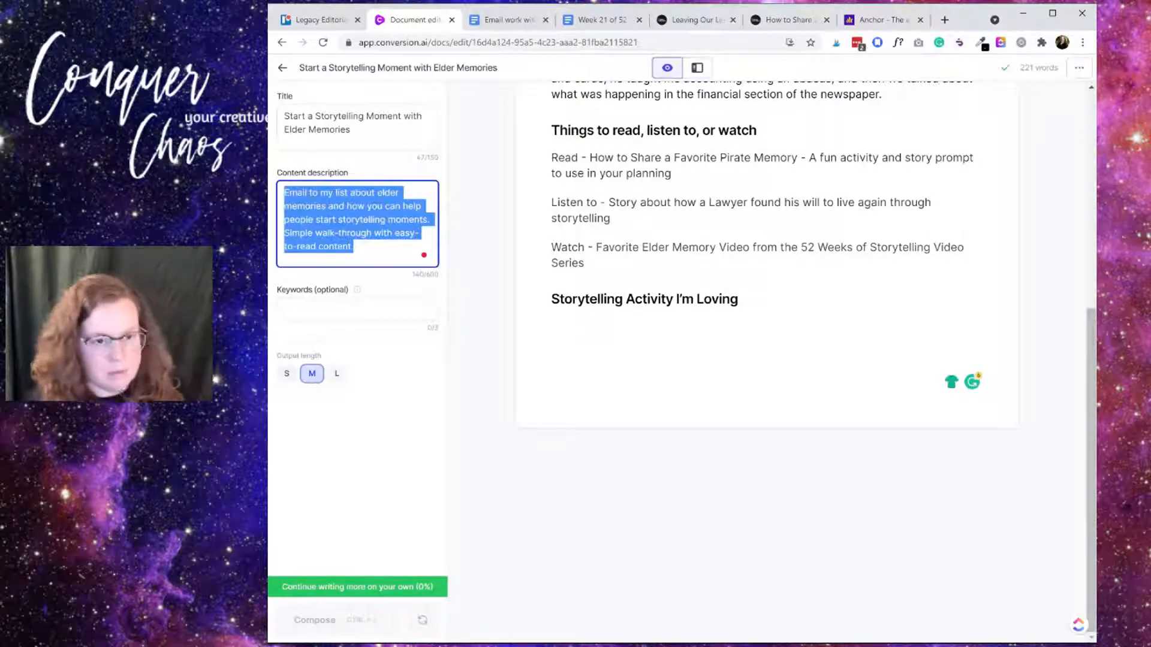
pyautogui.click(698, 67)
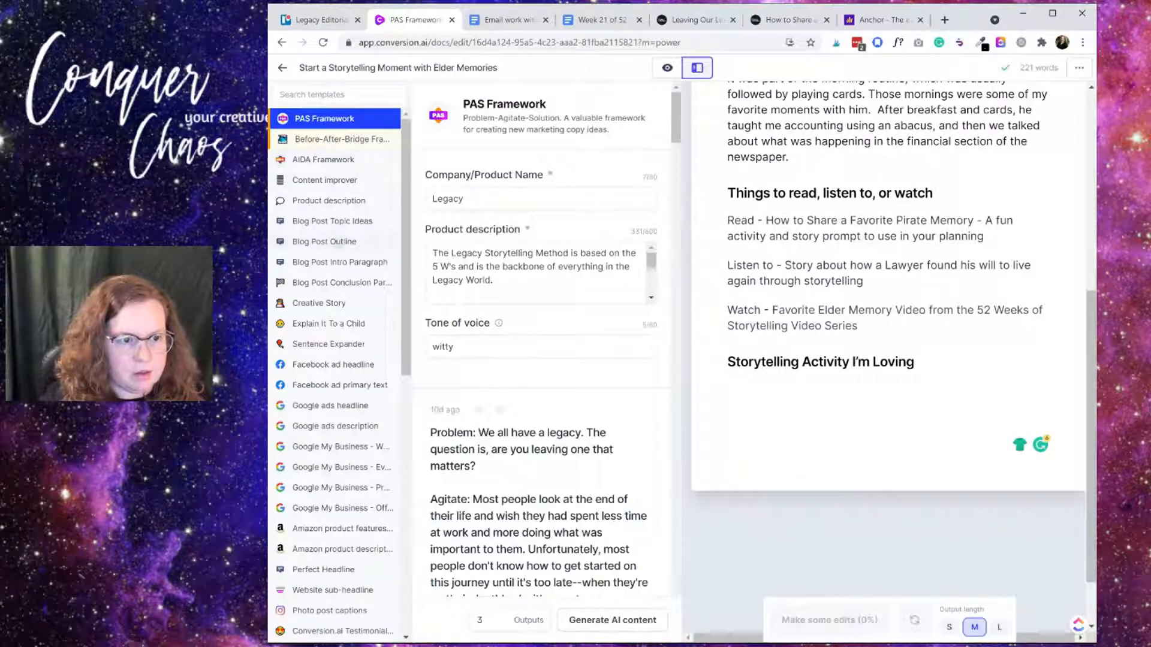
# Reopen the Blog Post Intro Paragraph template and start replacing its blog post title with "Storytelling I'm"
pyautogui.click(337, 263)
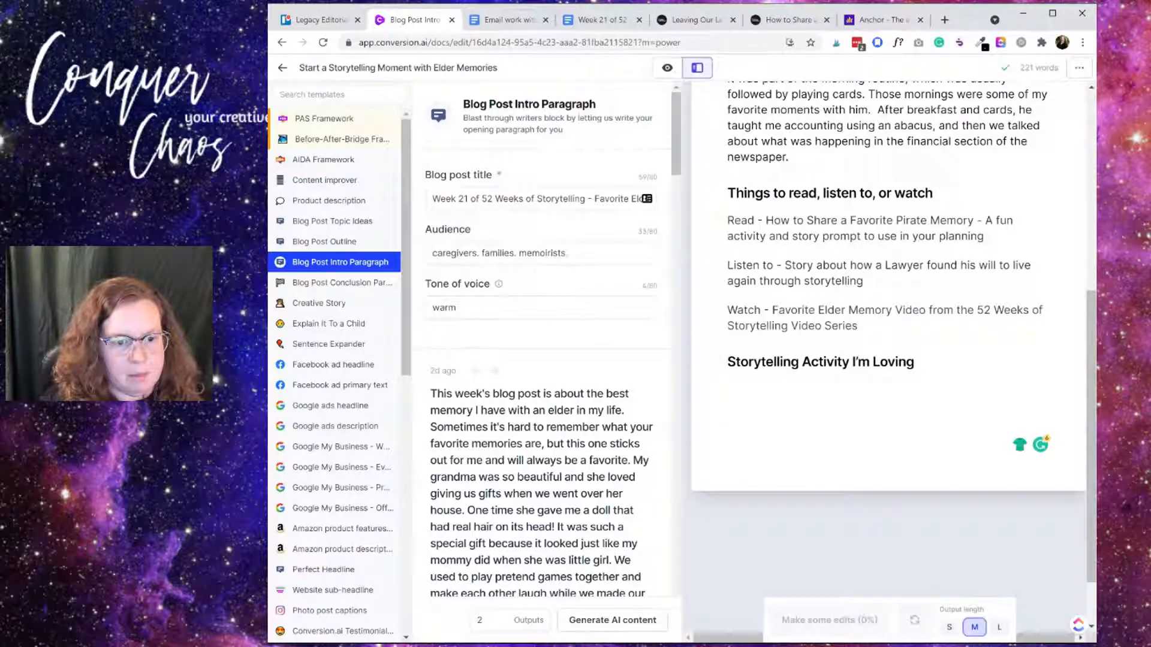
pyautogui.tripleClick(540, 199)
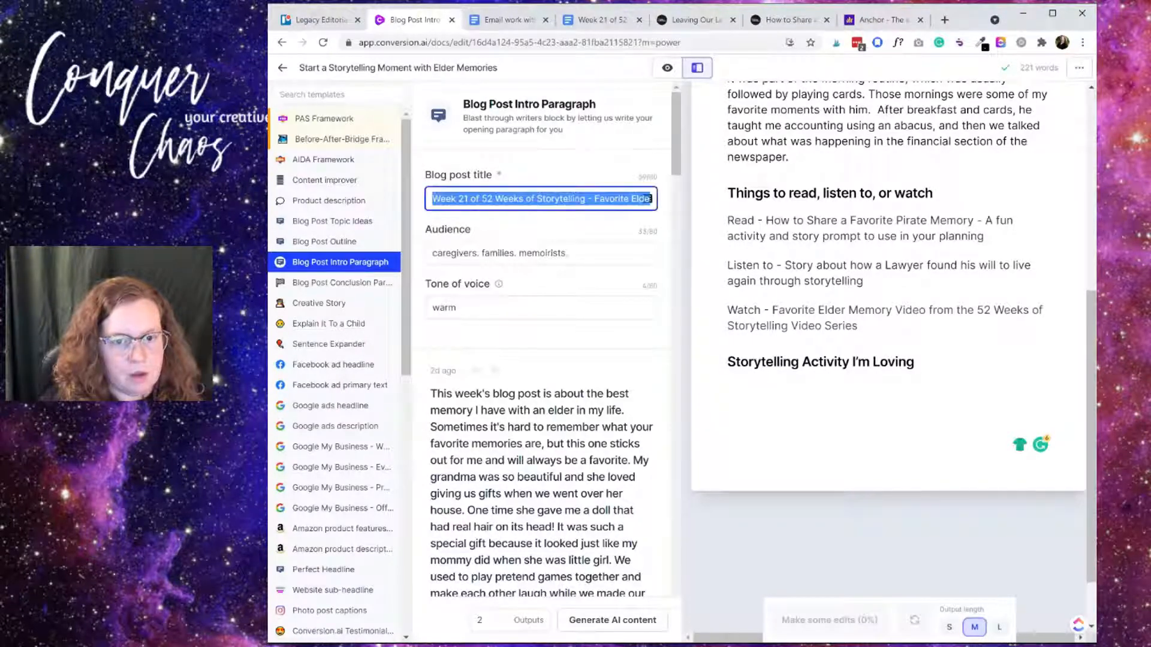
pyautogui.write('St')
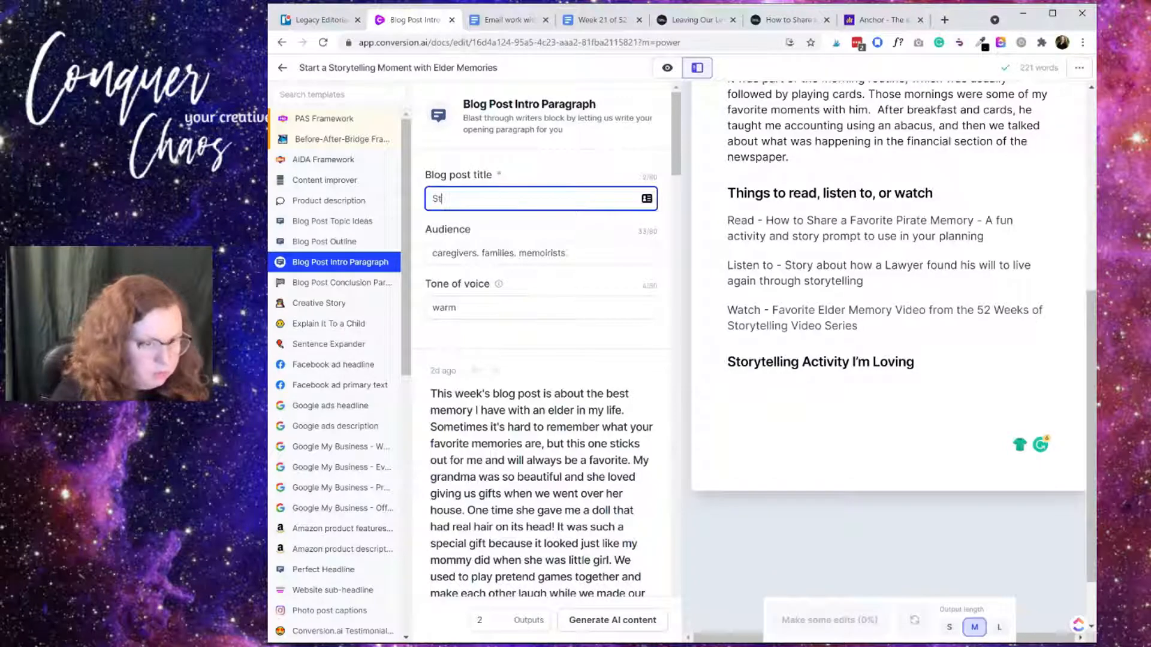
pyautogui.write('oyr')
pyautogui.press('BackSpace')
pyautogui.press('BackSpace')
pyautogui.write('rytelling')
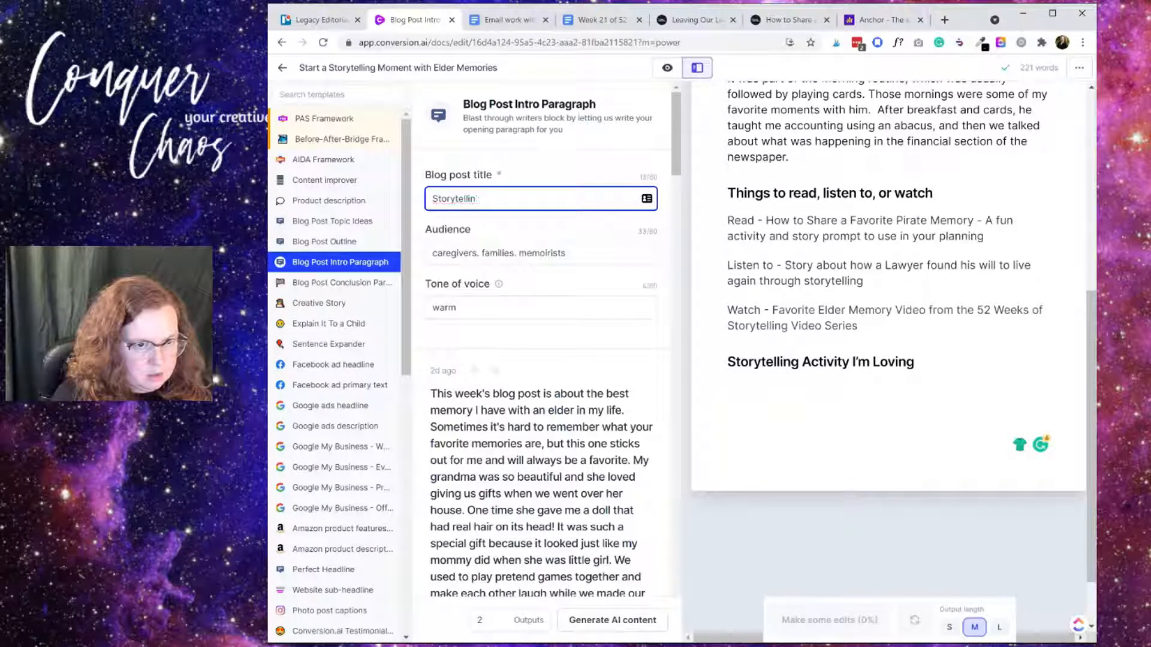
pyautogui.press('BackSpace')
pyautogui.press('BackSpace')
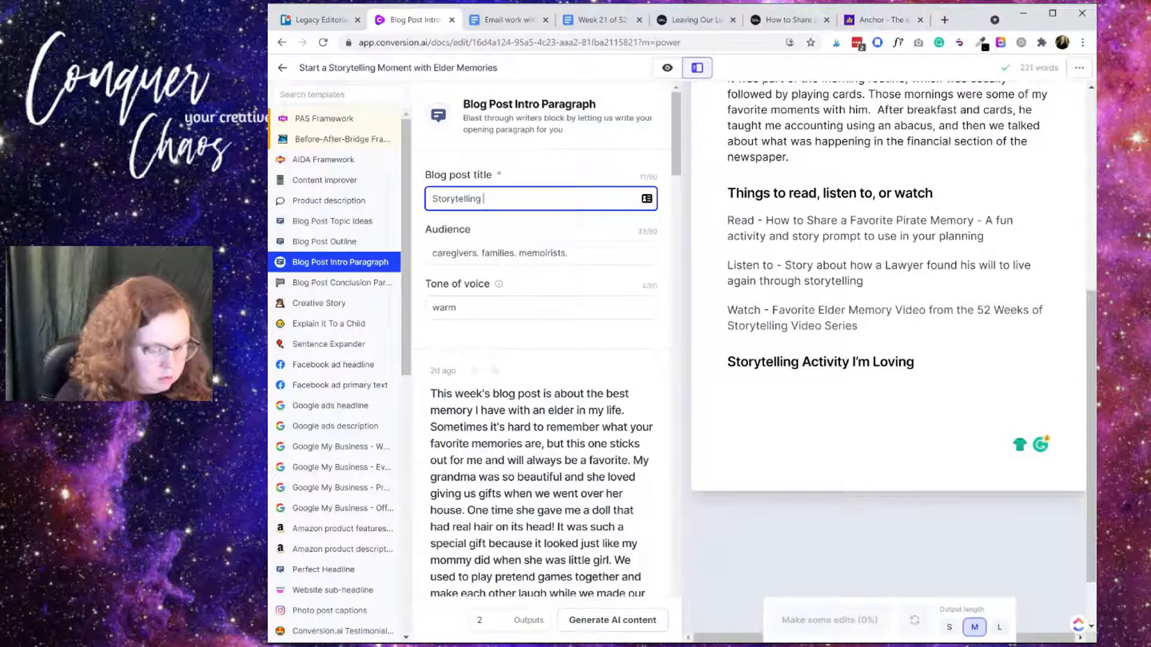
pyautogui.write("I'm")
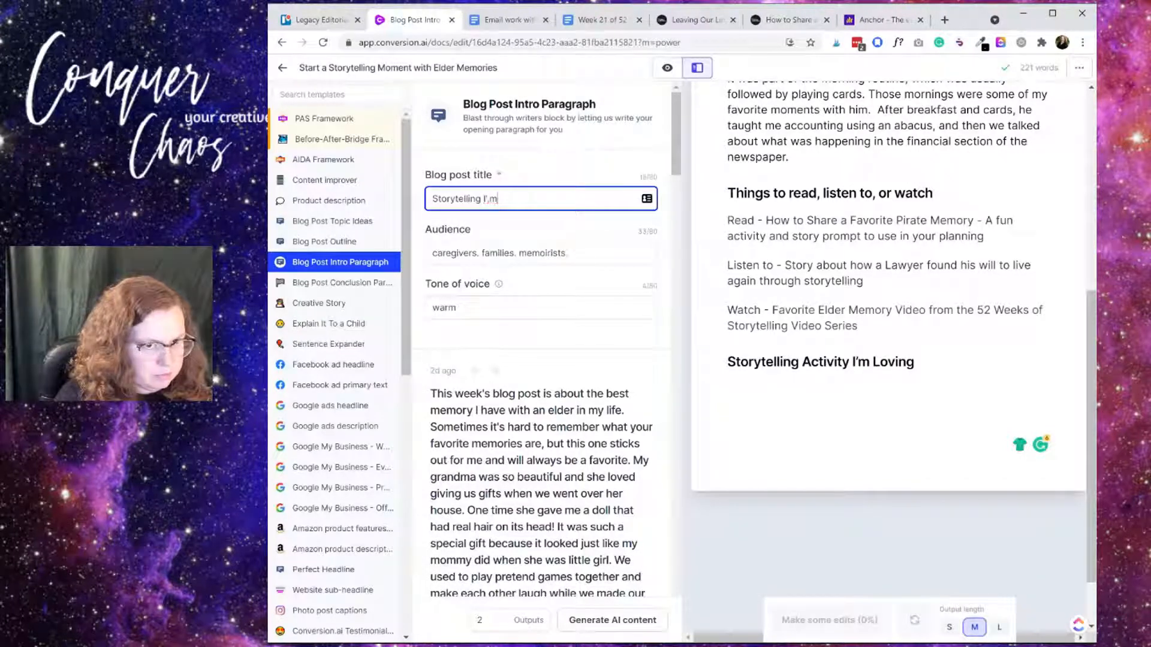
# Clear all the text from the template's blog post title
pyautogui.press('BackSpace')
pyautogui.press('BackSpace')
pyautogui.press('BackSpace')
pyautogui.press('BackSpace')
pyautogui.press('BackSpace')
pyautogui.press('BackSpace')
pyautogui.press('BackSpace')
pyautogui.press('BackSpace')
pyautogui.press('BackSpace')
pyautogui.press('BackSpace')
pyautogui.press('BackSpace')
pyautogui.press('BackSpace')
pyautogui.press('BackSpace')
pyautogui.press('BackSpace')
pyautogui.press('BackSpace')
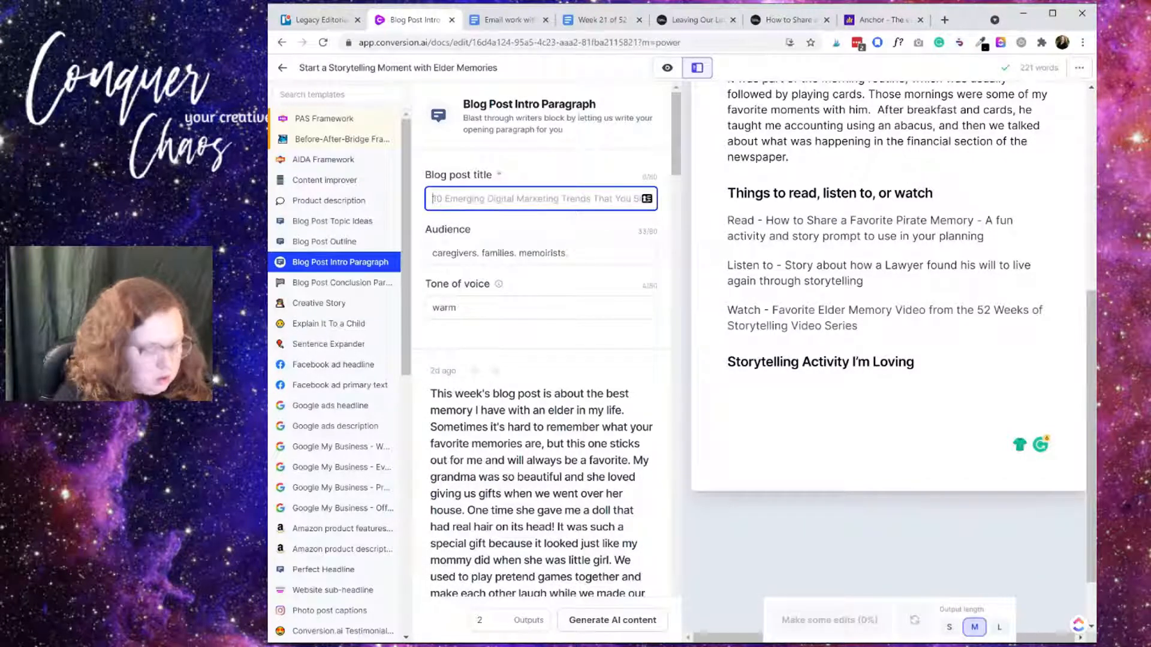
# Set the blog post title to "Telling stories about end of school and your favorite grandparents" and generate AI content from the template
pyautogui.write('Telling story')
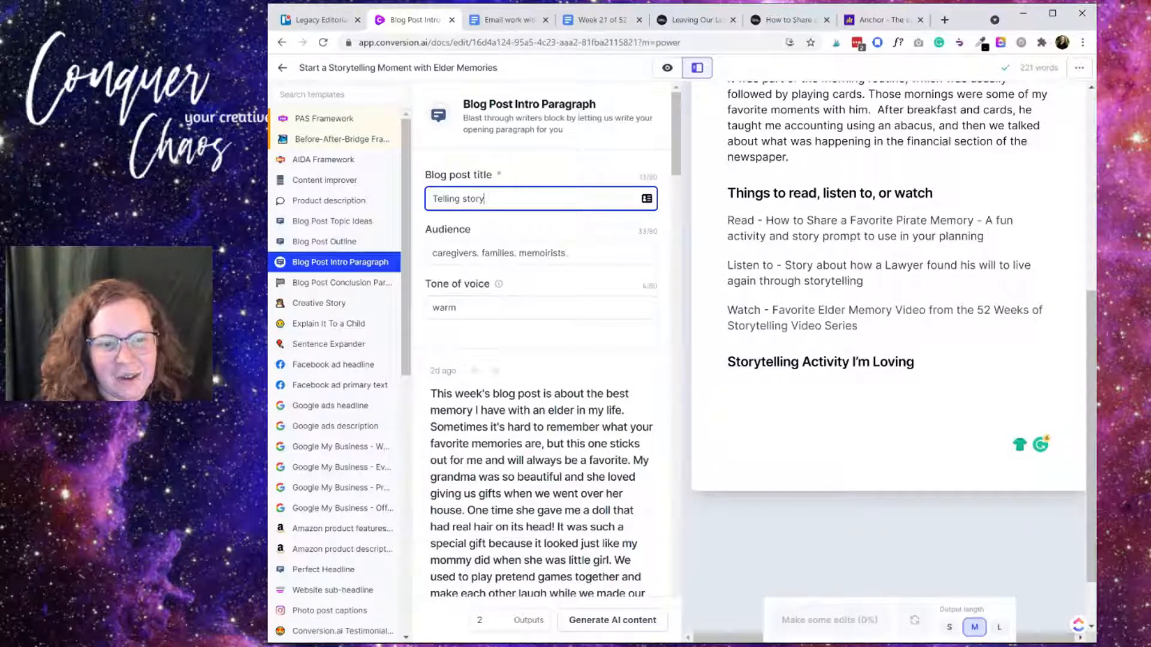
pyautogui.press('BackSpace')
pyautogui.write('ies about ')
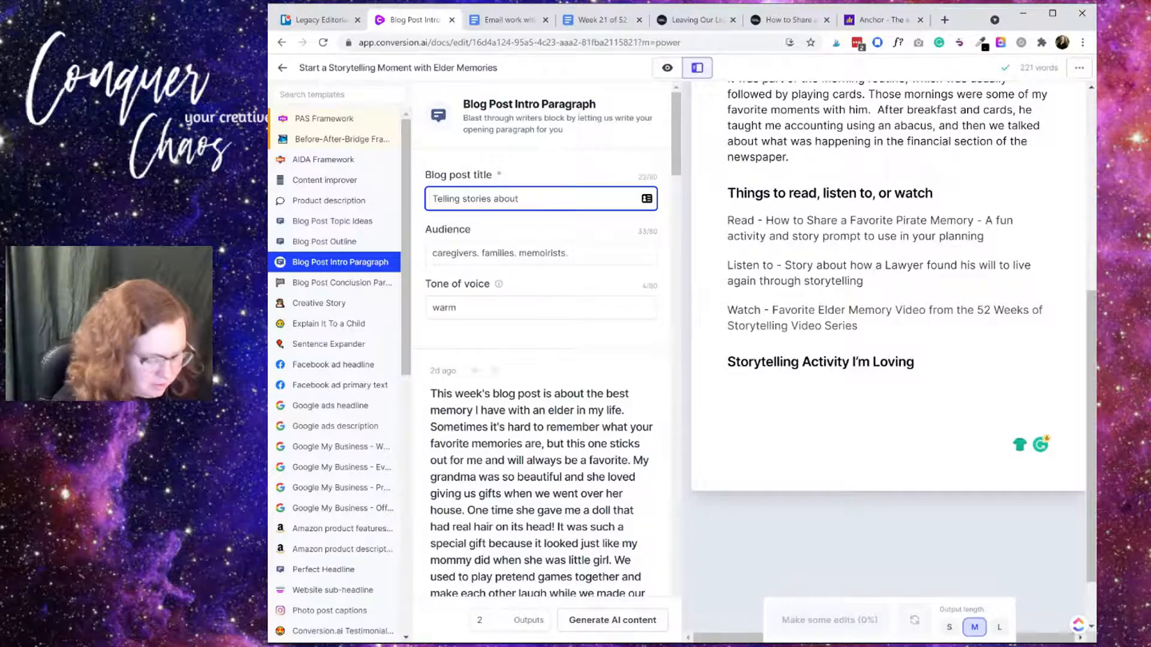
pyautogui.write('end of school and yo')
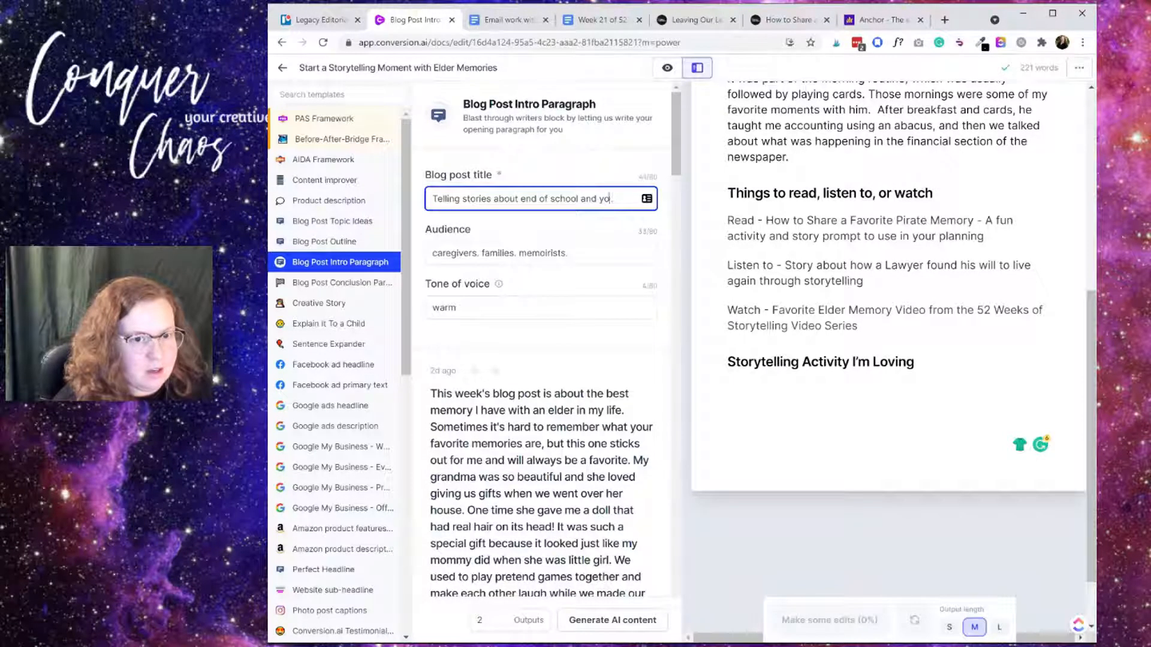
pyautogui.write('ur favori')
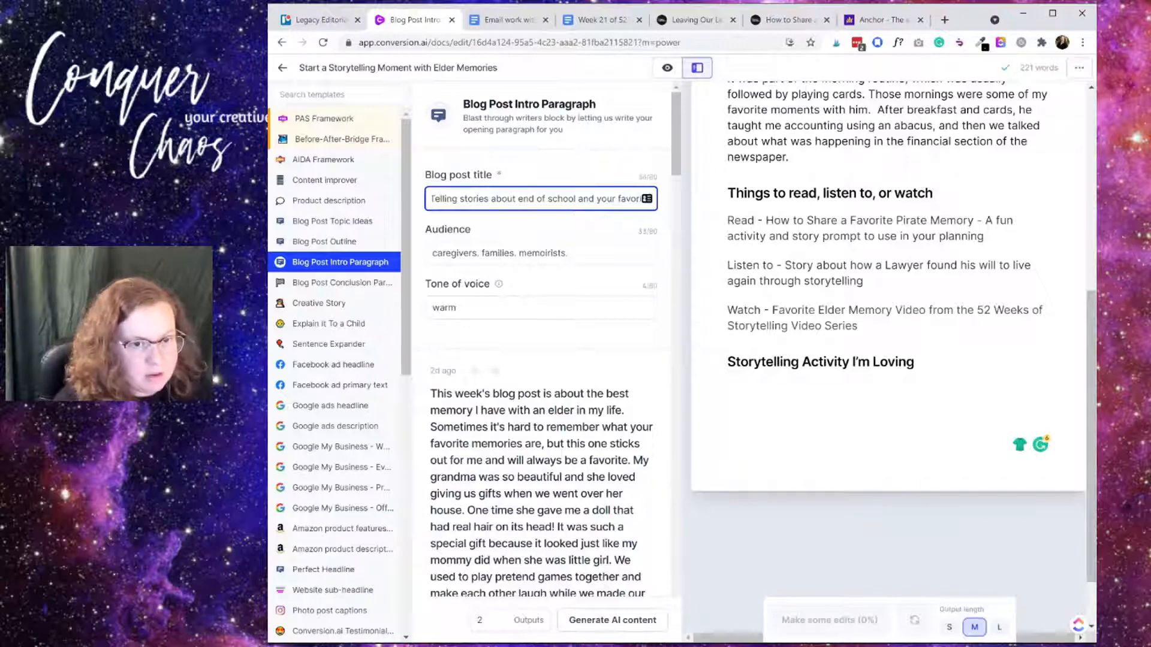
pyautogui.write('te grandparents')
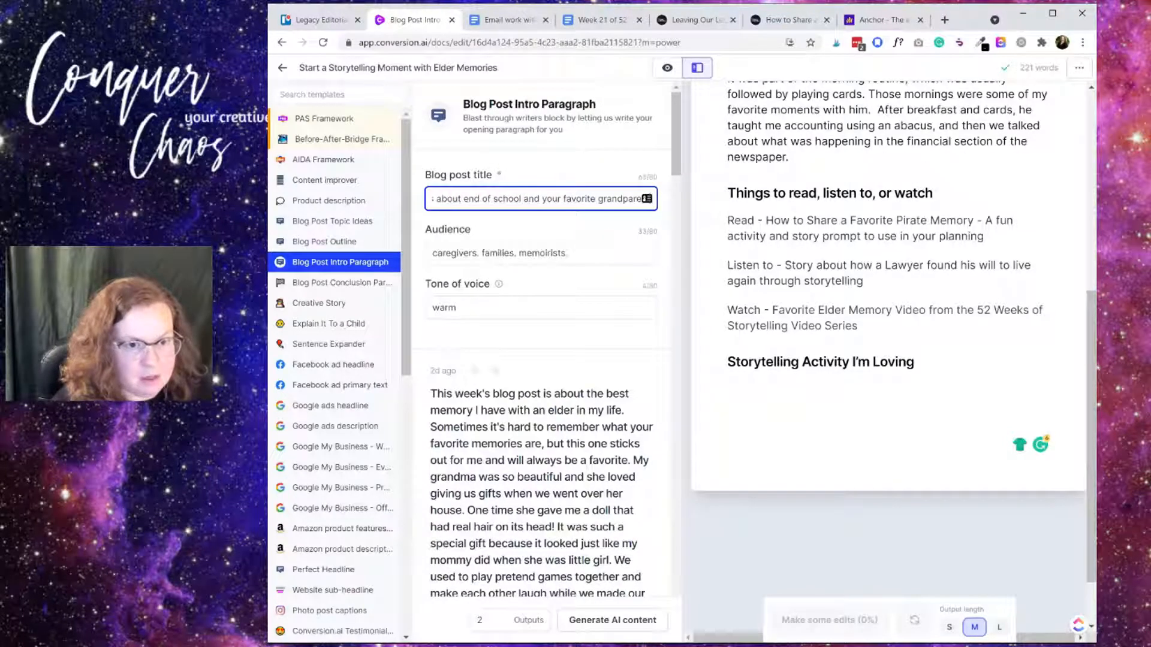
pyautogui.click(570, 253)
pyautogui.click(590, 620)
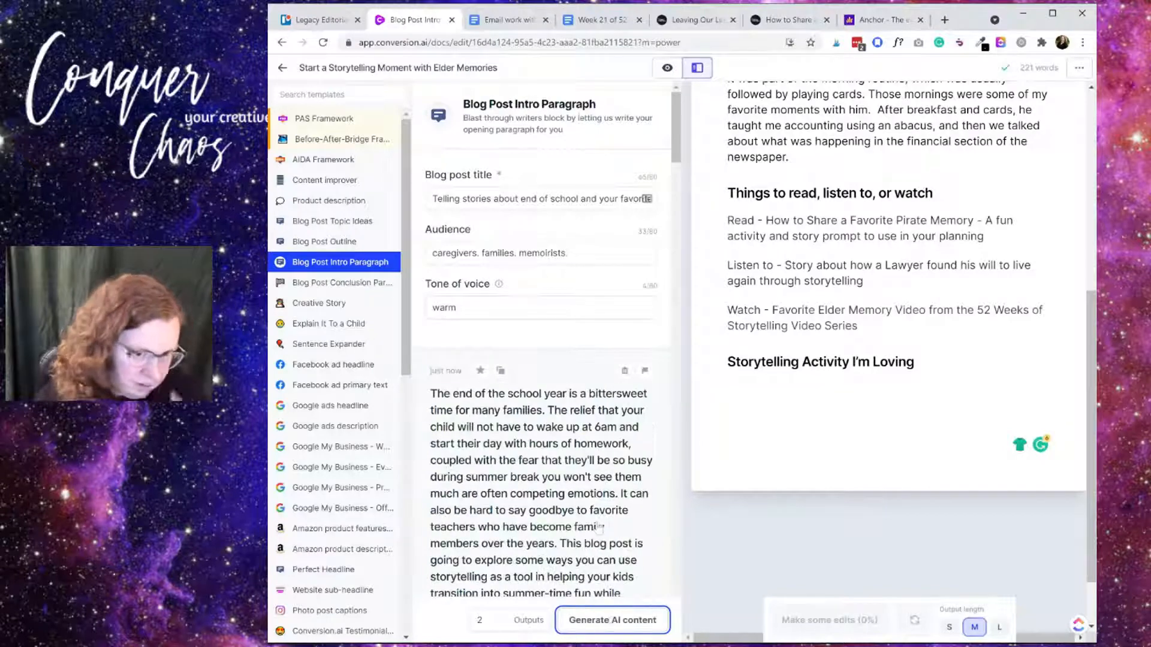
# Read through the newly generated intro paragraphs and return the draft to its plain document view
pyautogui.scroll(-2, 625, 465)
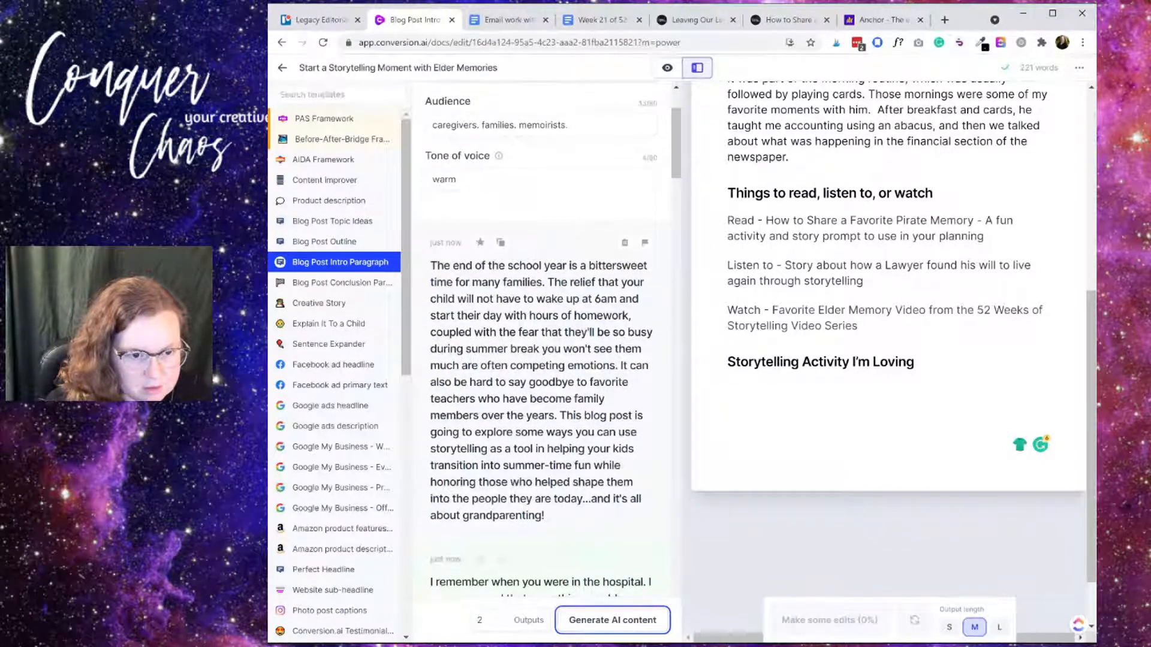
pyautogui.scroll(-3, 621, 467)
pyautogui.scroll(-4, 621, 467)
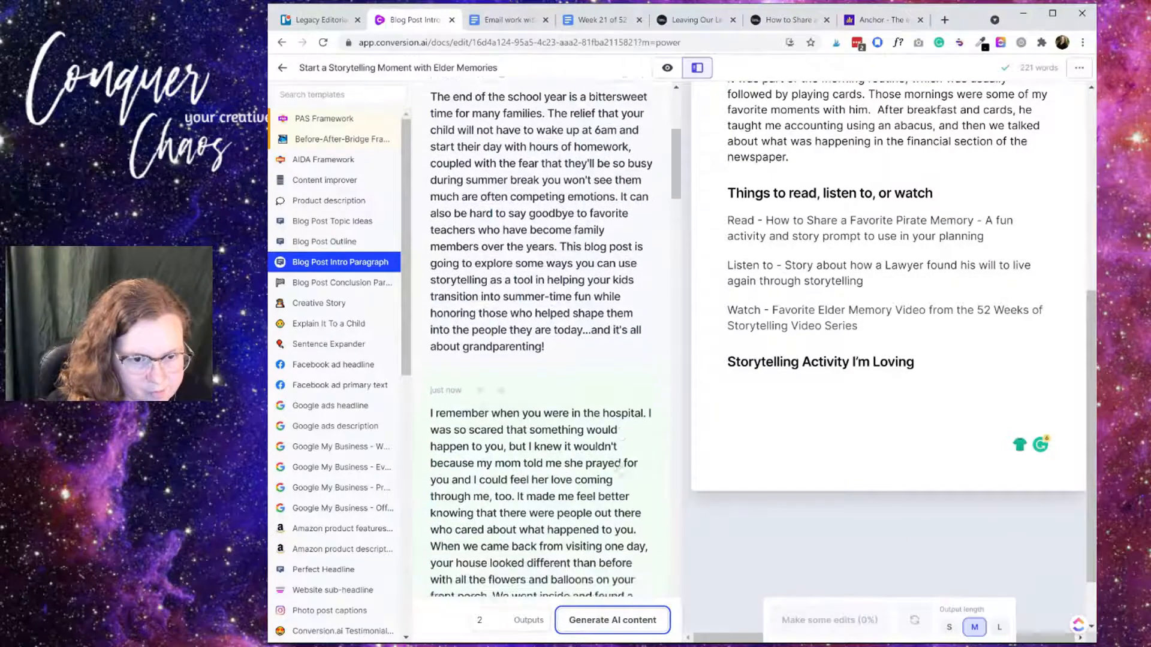
pyautogui.scroll(-6, 621, 466)
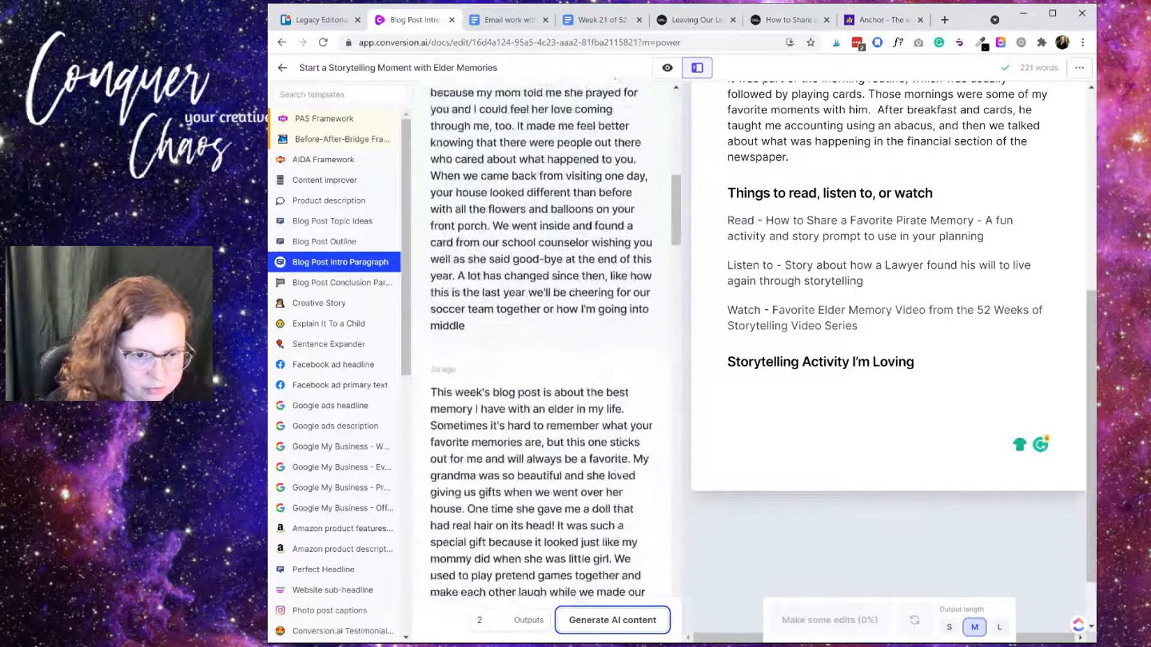
pyautogui.scroll(15, 540, 359)
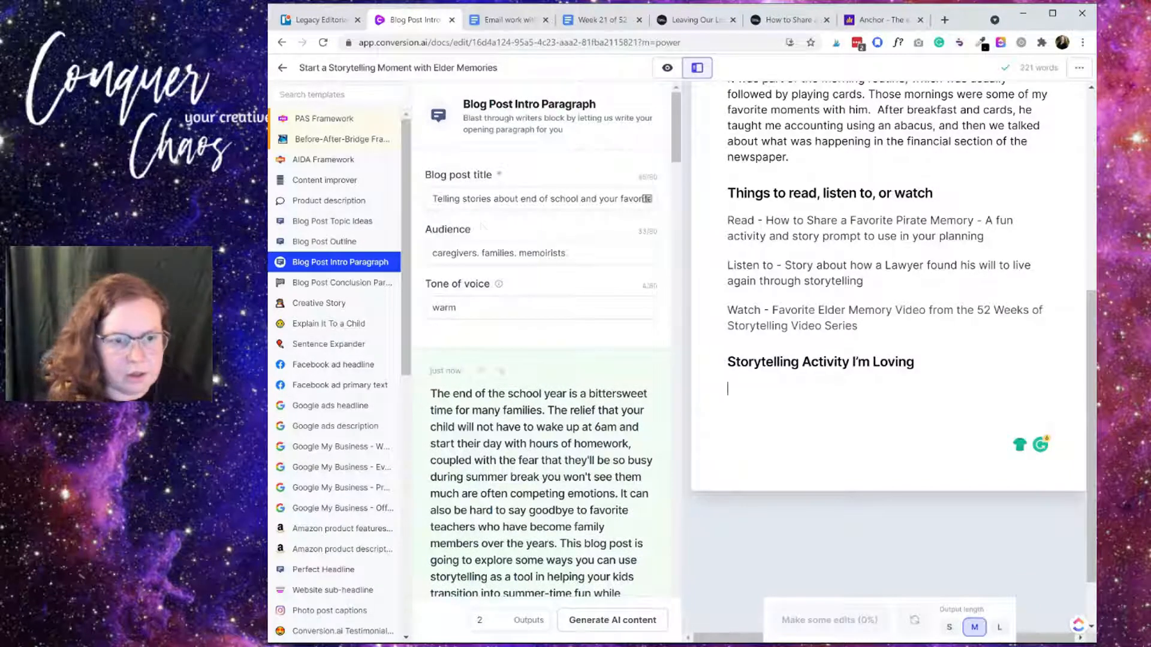
pyautogui.click(667, 67)
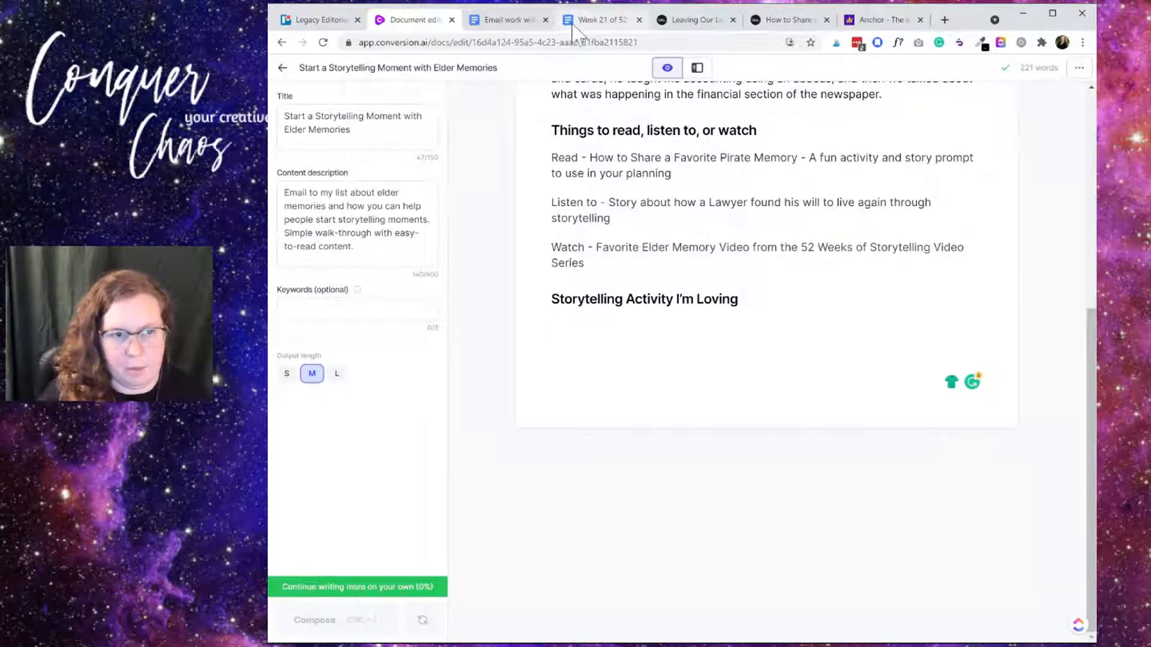
# Switch to the Legacy Recorder website and look through the blog's first page of posts for a storytelling activity
pyautogui.click(791, 24)
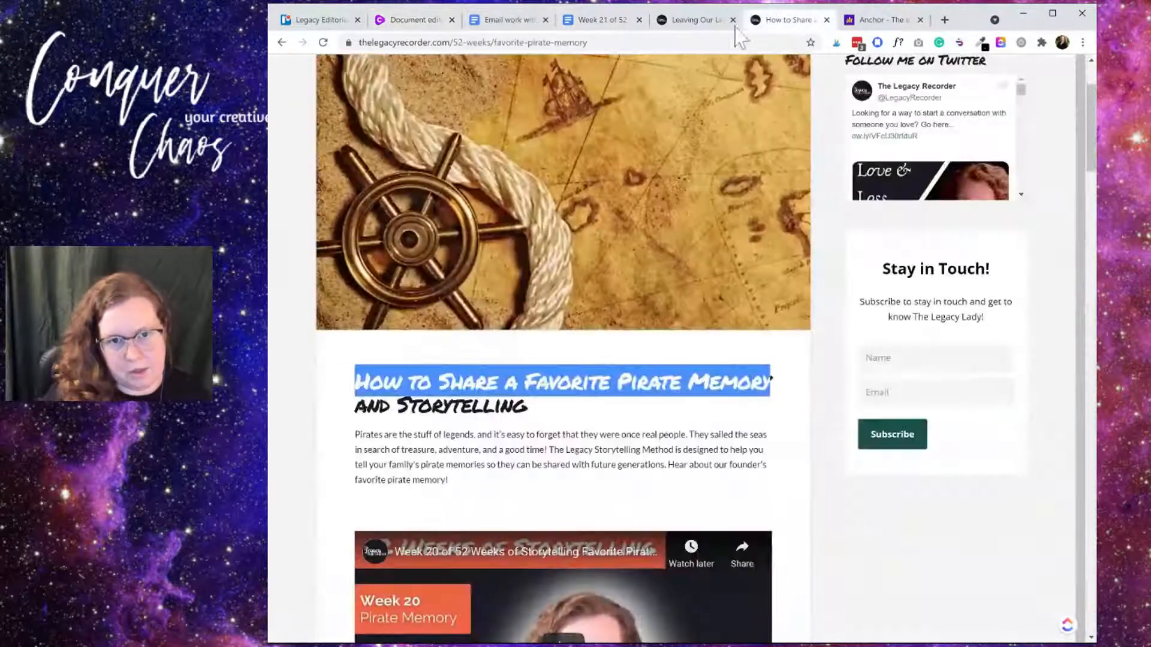
pyautogui.click(689, 24)
pyautogui.scroll(5, 819, 262)
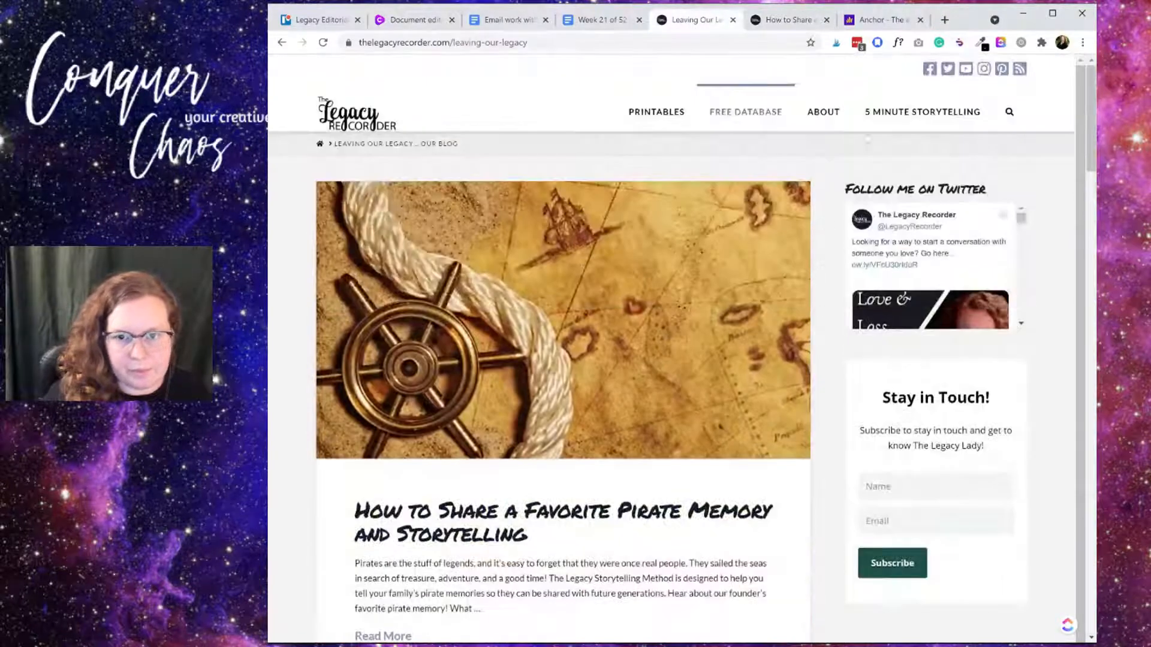
pyautogui.scroll(-10, 967, 142)
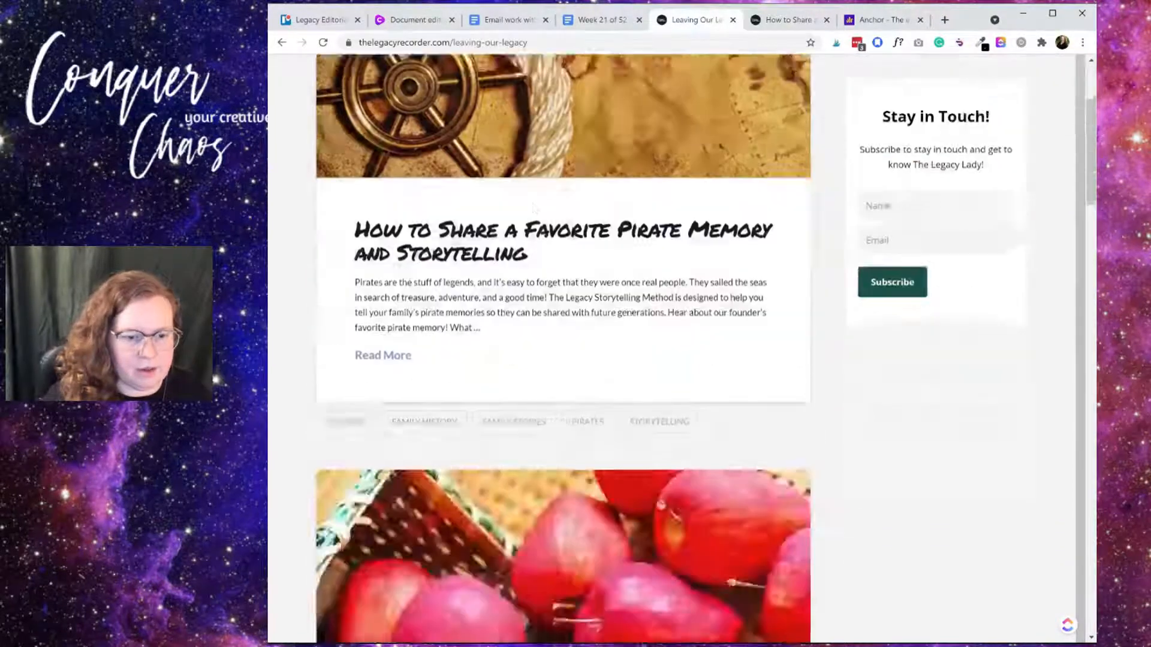
pyautogui.scroll(-15, 595, 376)
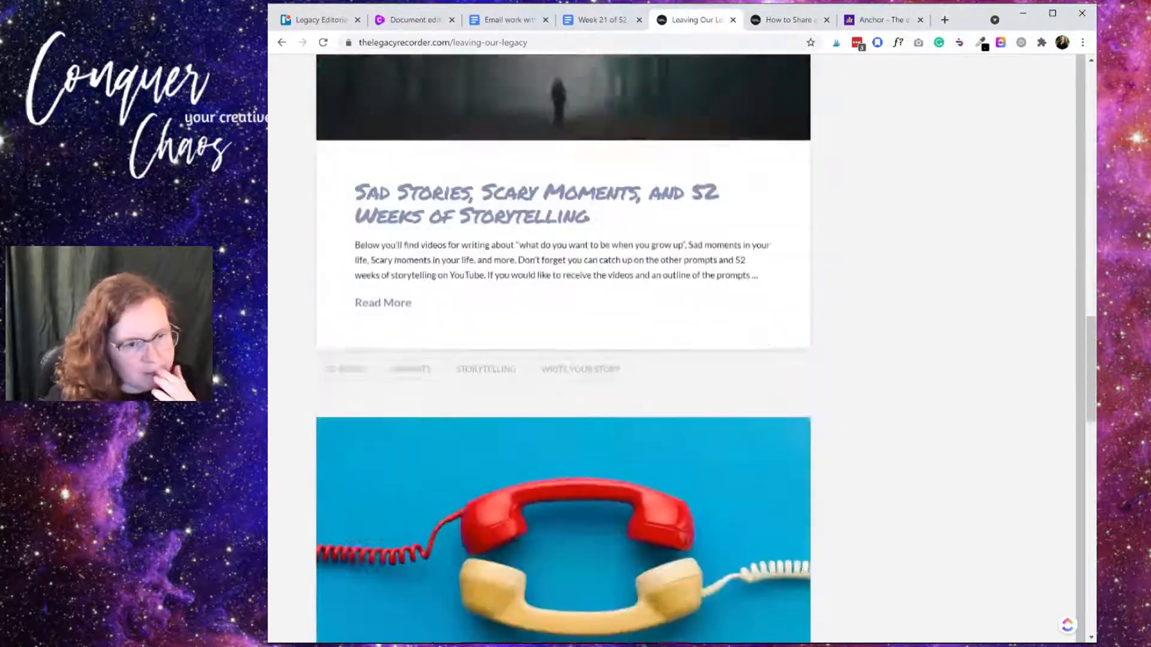
pyautogui.scroll(-7, 595, 376)
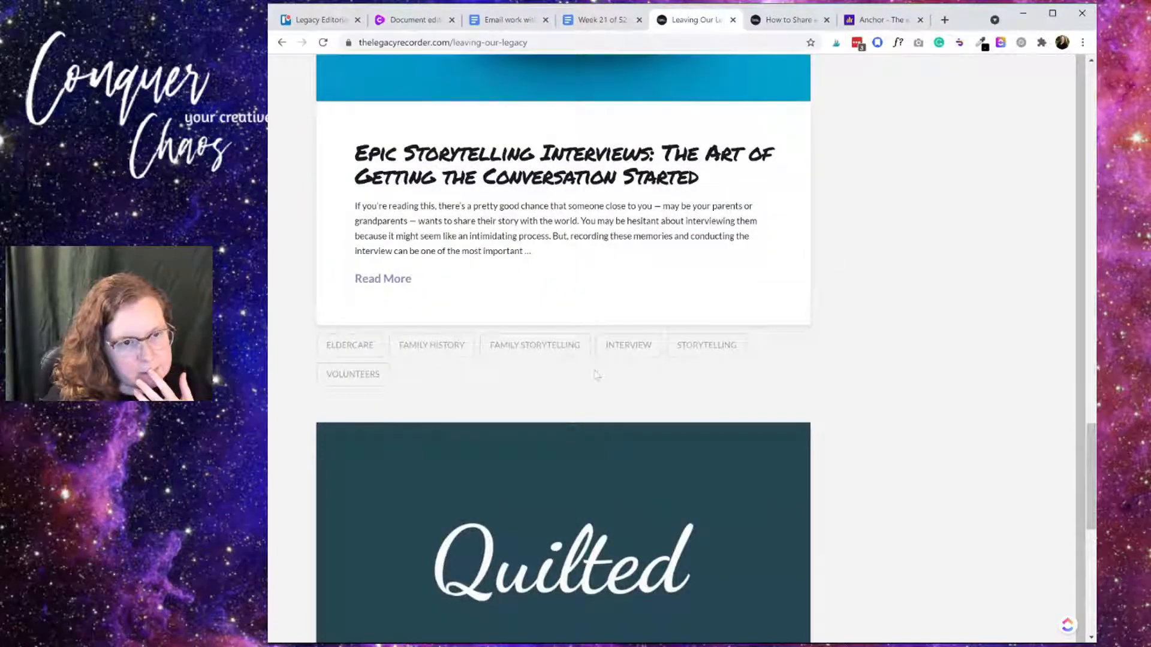
pyautogui.scroll(-7, 596, 377)
pyautogui.scroll(-3, 599, 378)
# Look through the second page of blog posts and open "5 Easy Zoom Activities to Support Storytelling in Isolation"
pyautogui.click(534, 433)
pyautogui.scroll(-6, 552, 403)
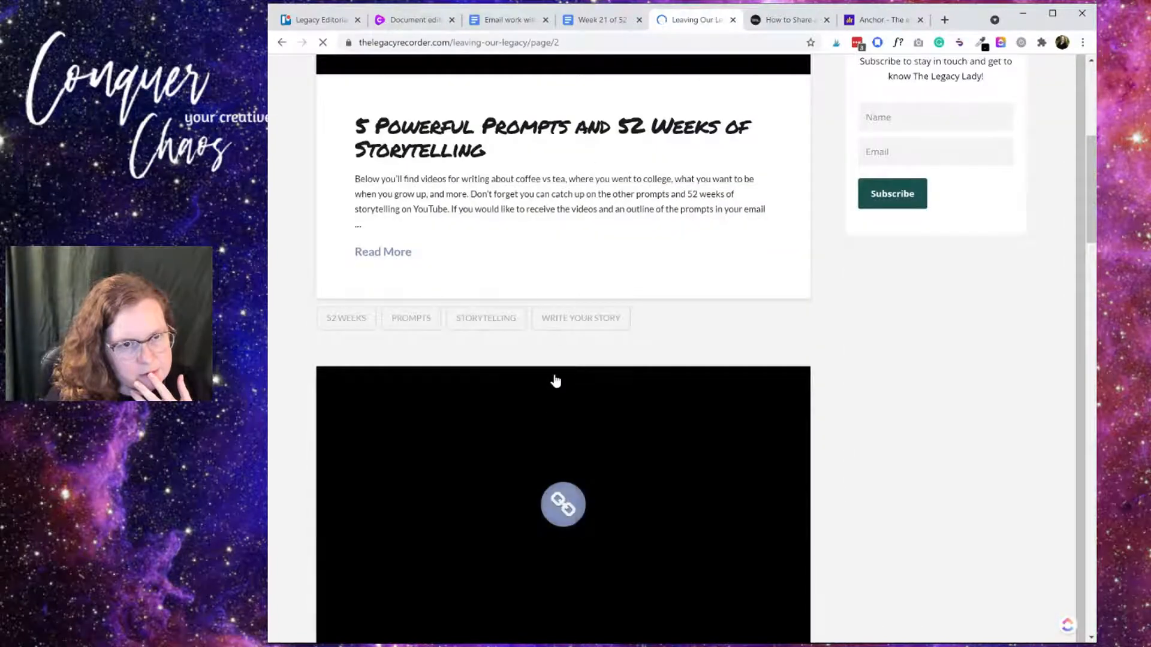
pyautogui.scroll(-13, 555, 405)
pyautogui.scroll(-15, 550, 306)
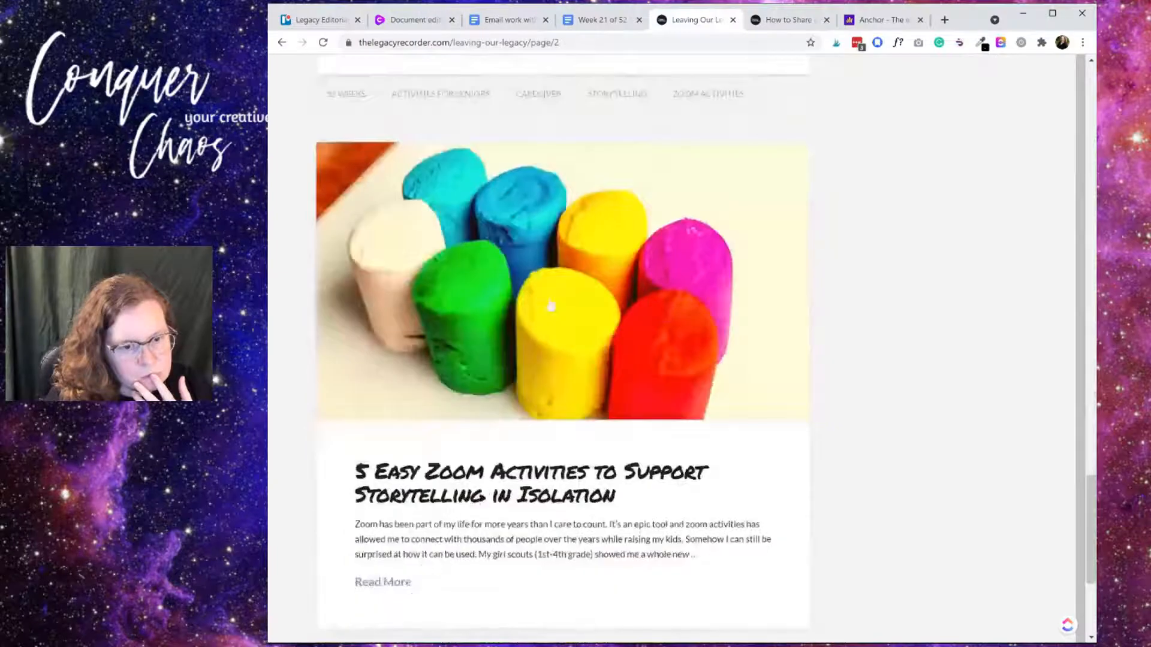
pyautogui.scroll(-4, 550, 305)
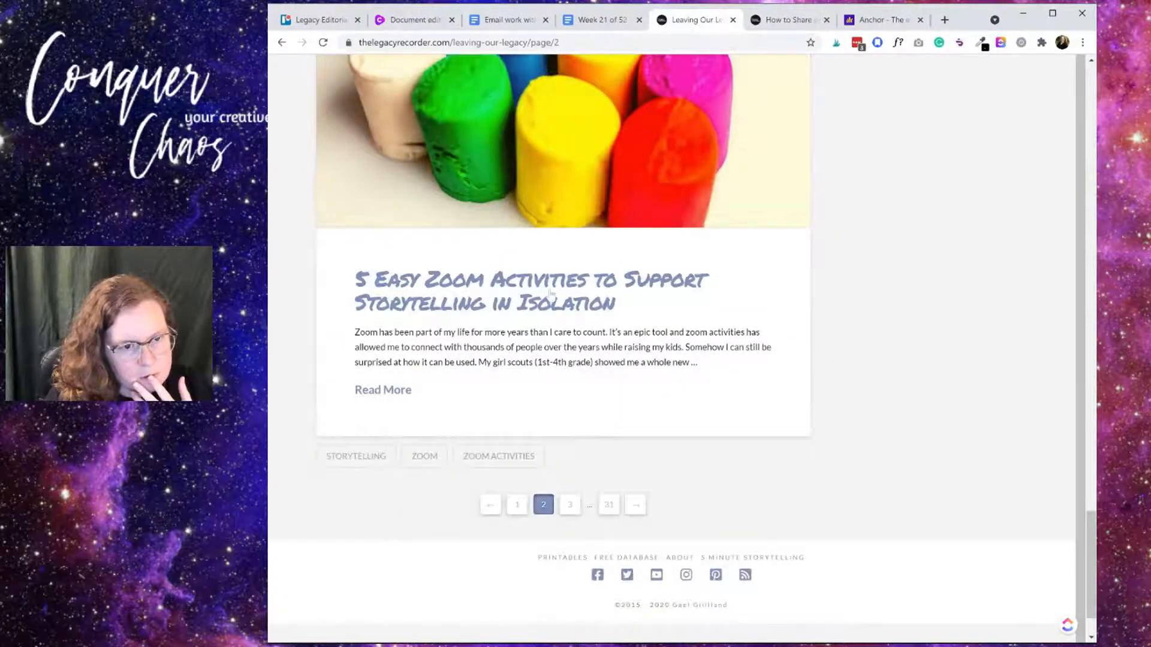
pyautogui.click(551, 292)
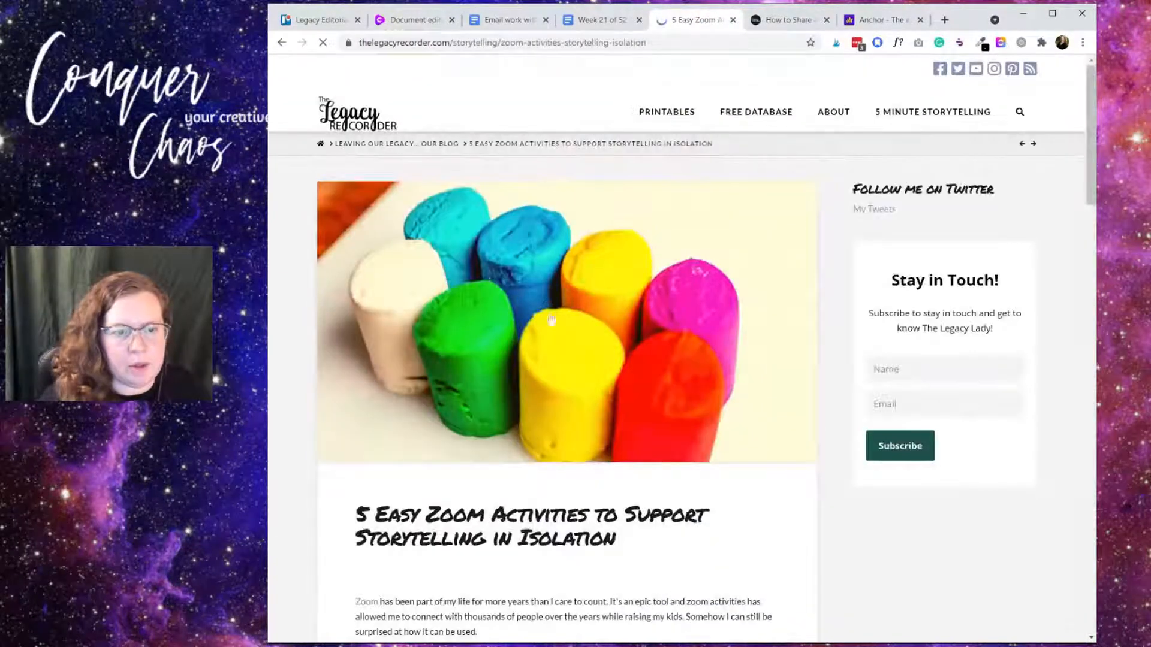
# Skim the Zoom activities article, including its "Activities to keep the conversation going" section, and return to its beginning
pyautogui.scroll(-12, 614, 321)
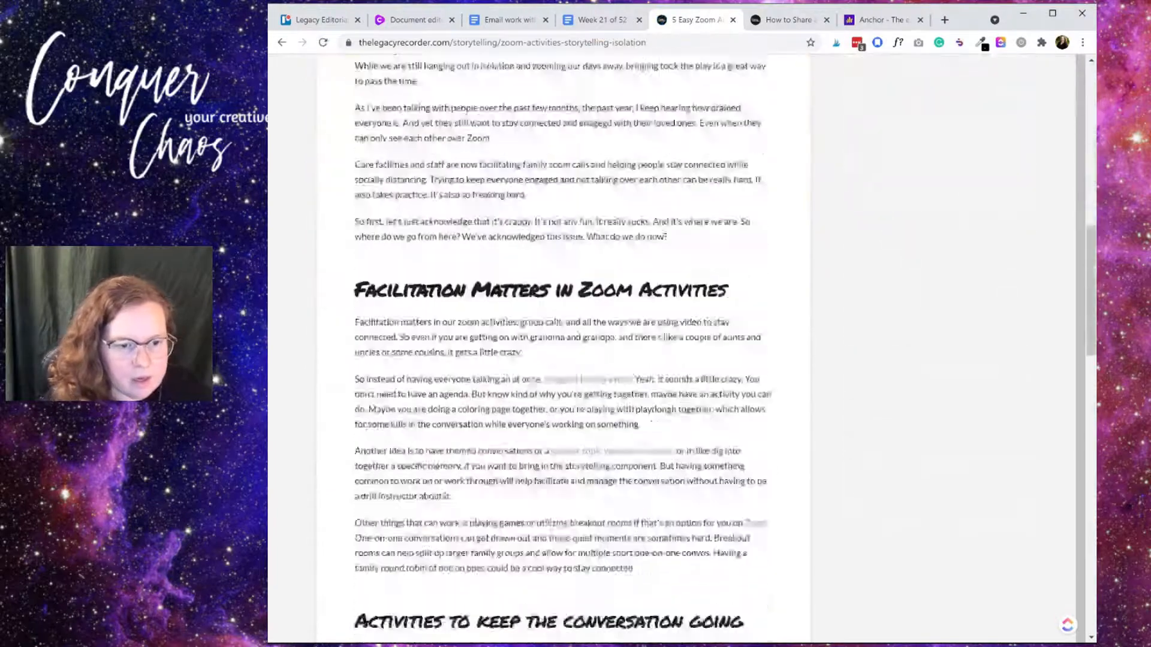
pyautogui.scroll(-8, 576, 347)
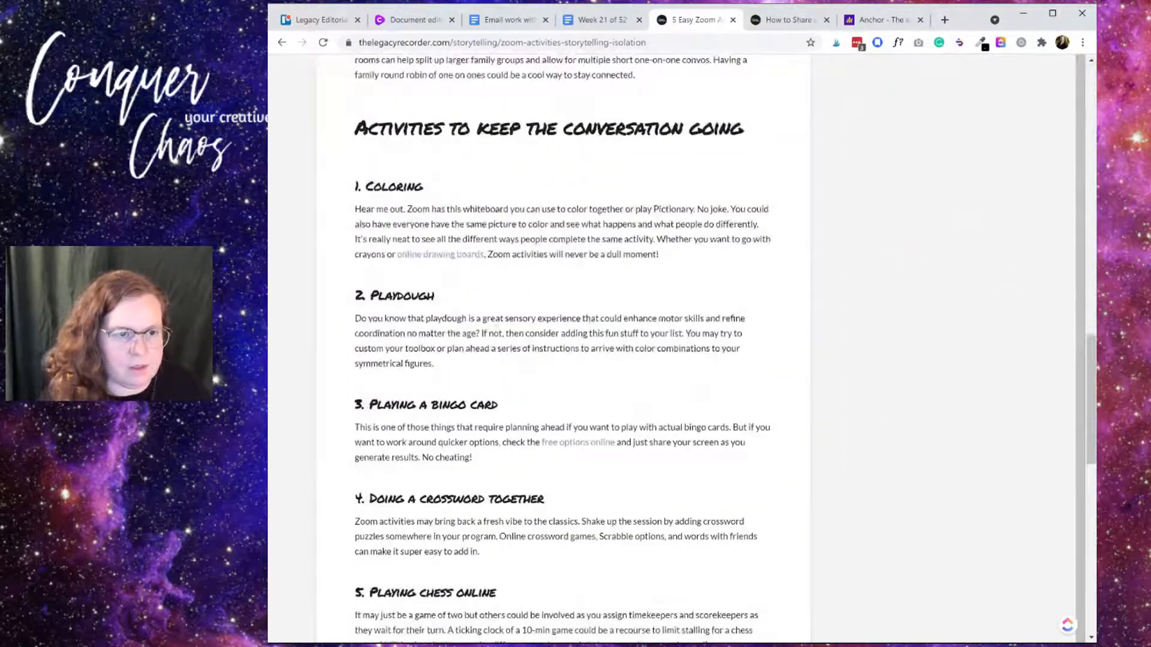
pyautogui.moveTo(355, 129); pyautogui.dragTo(743, 129)
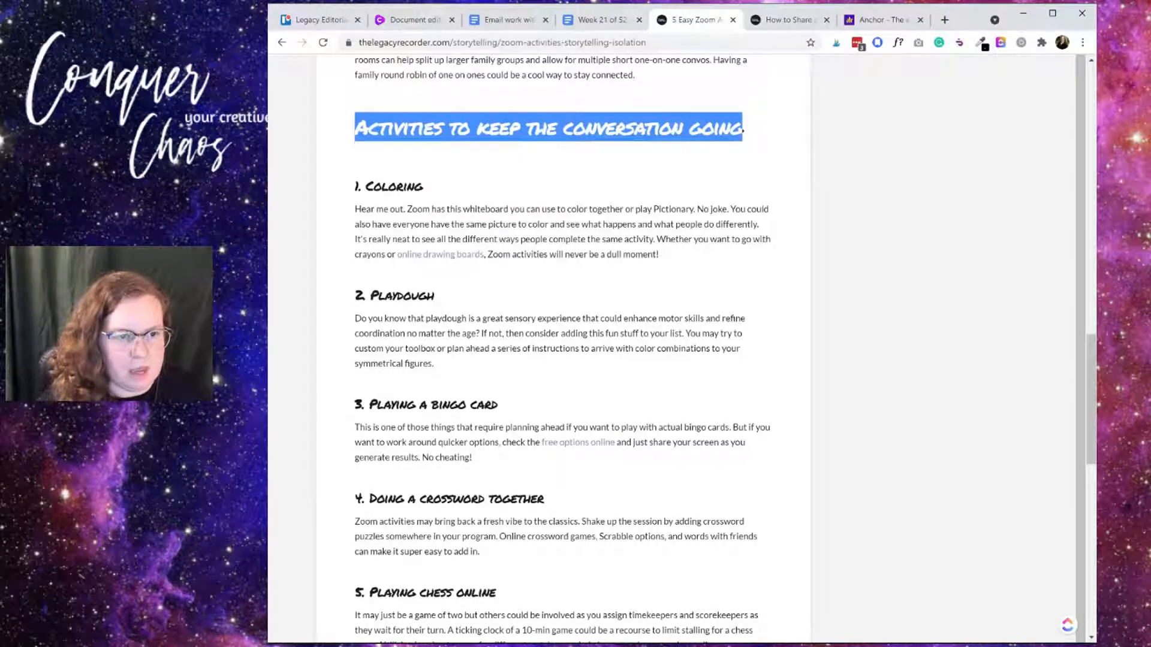
pyautogui.scroll(-7, 669, 312)
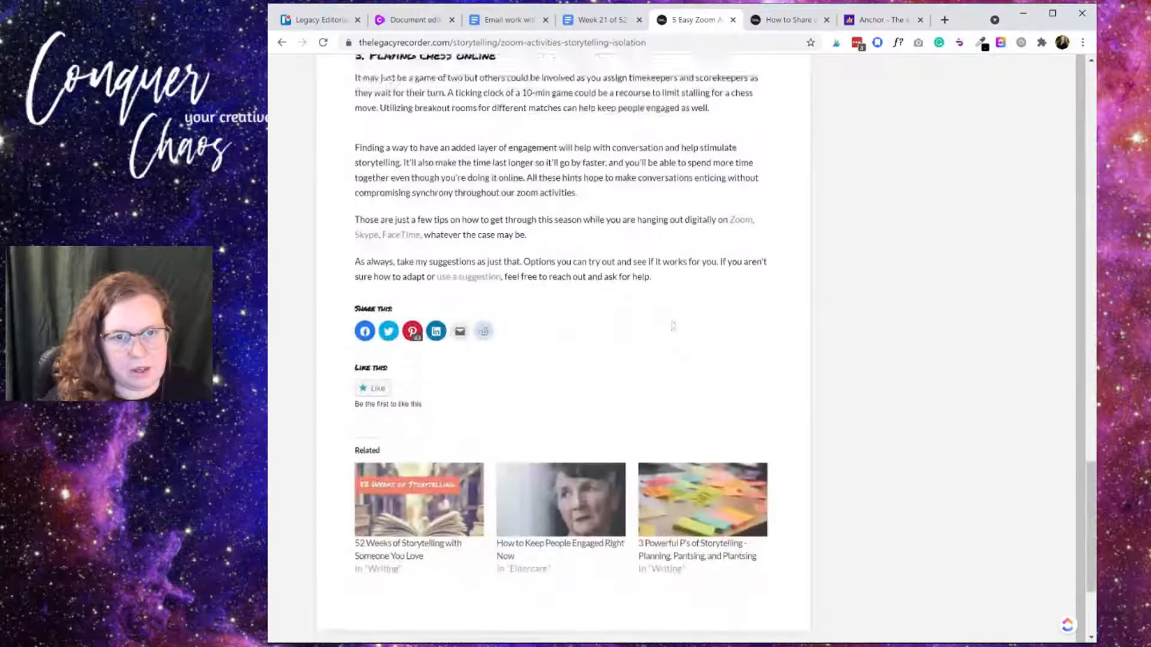
pyautogui.scroll(20, 670, 312)
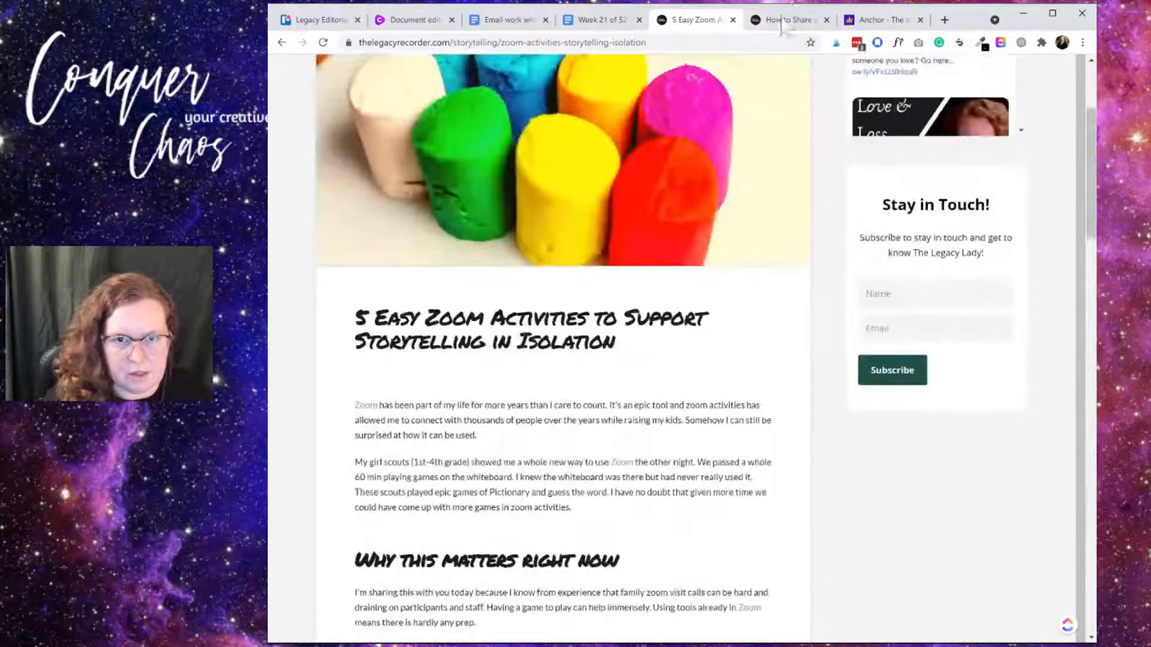
pyautogui.scroll(-2, 819, 173)
pyautogui.scroll(2, 819, 172)
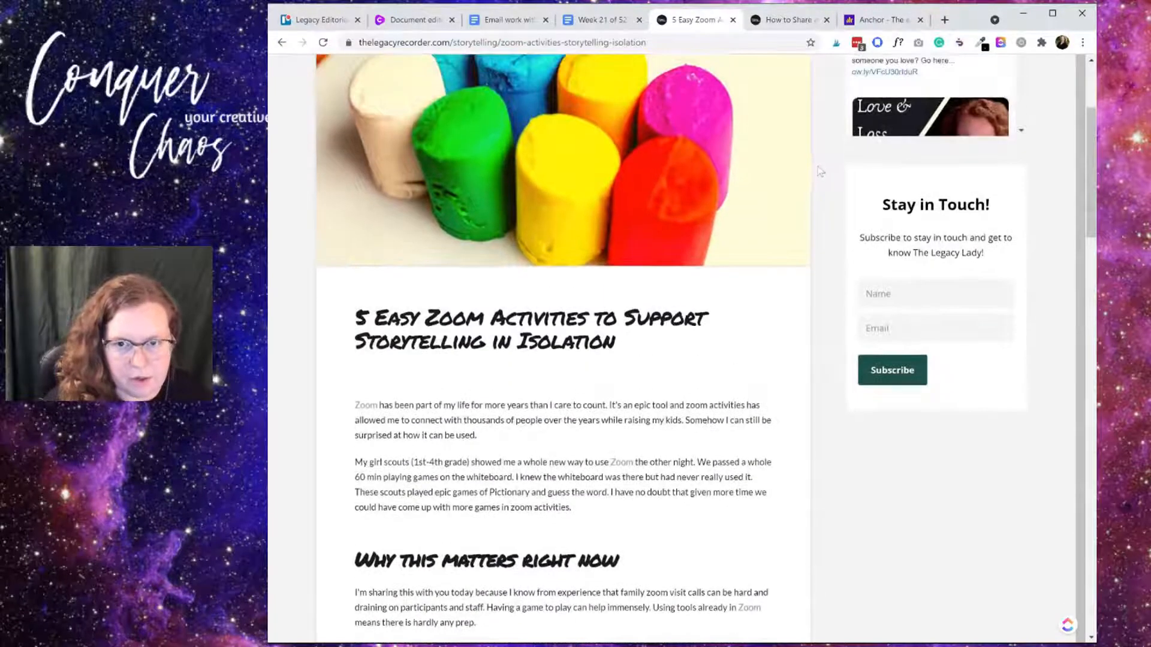
pyautogui.scroll(3, 874, 98)
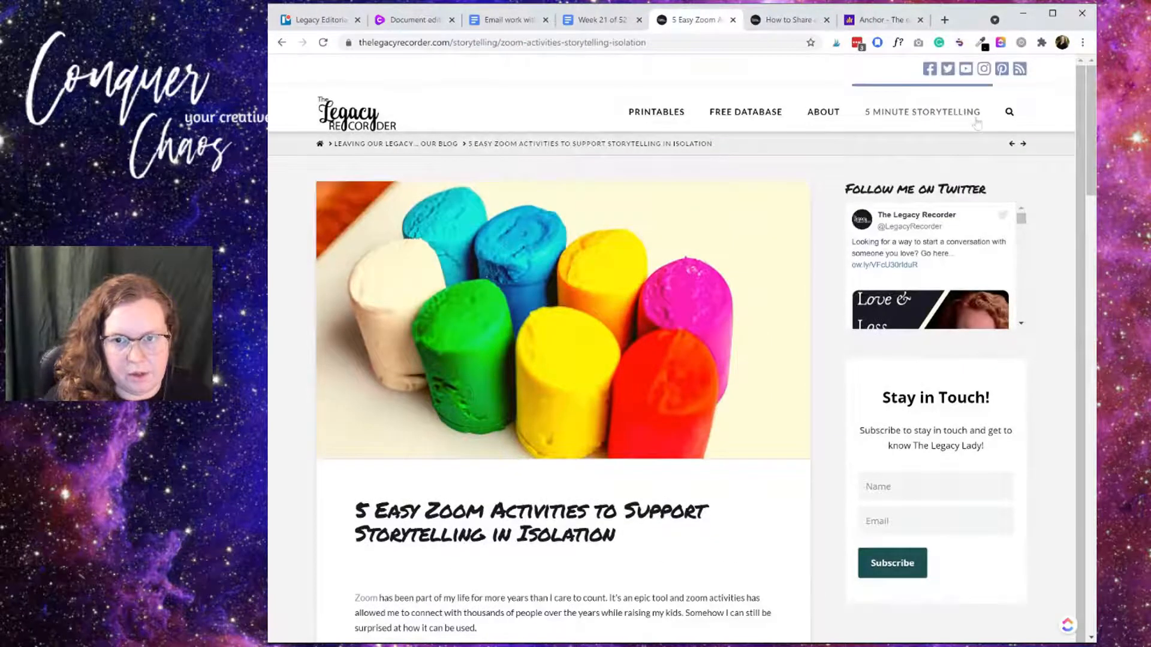
# Search the website for "elder" and open the "Favorite Elder Memory – LegacyChat" post in a new browser tab
pyautogui.click(1017, 109)
pyautogui.write('ELDER')
pyautogui.press('Return')
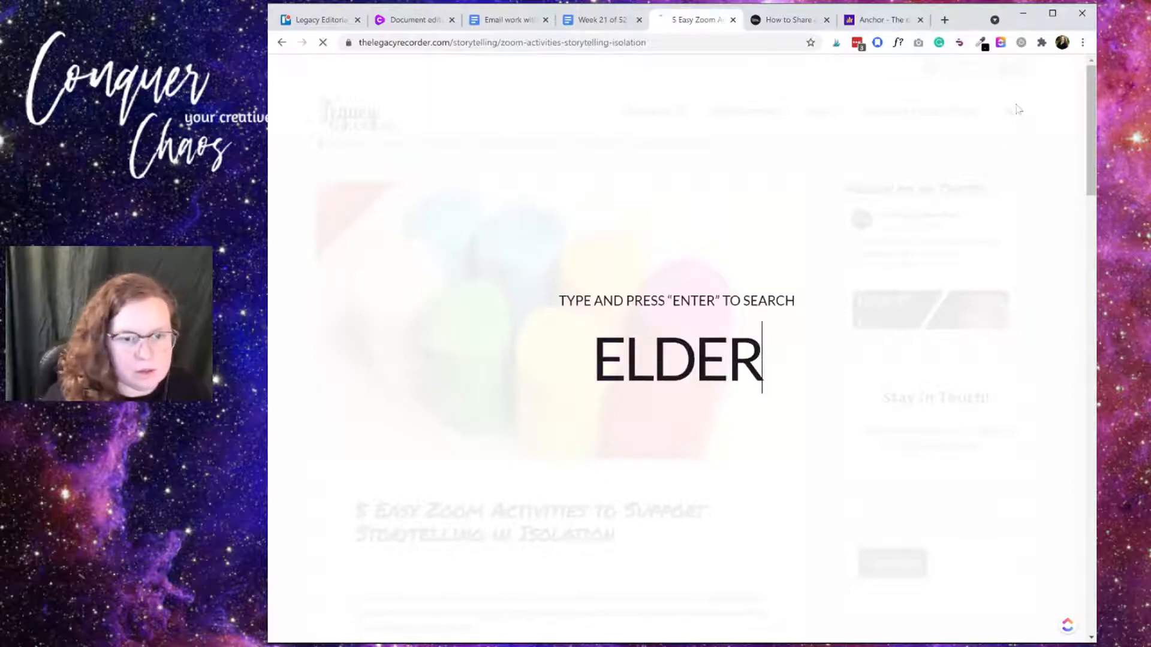
pyautogui.scroll(-4, 442, 360)
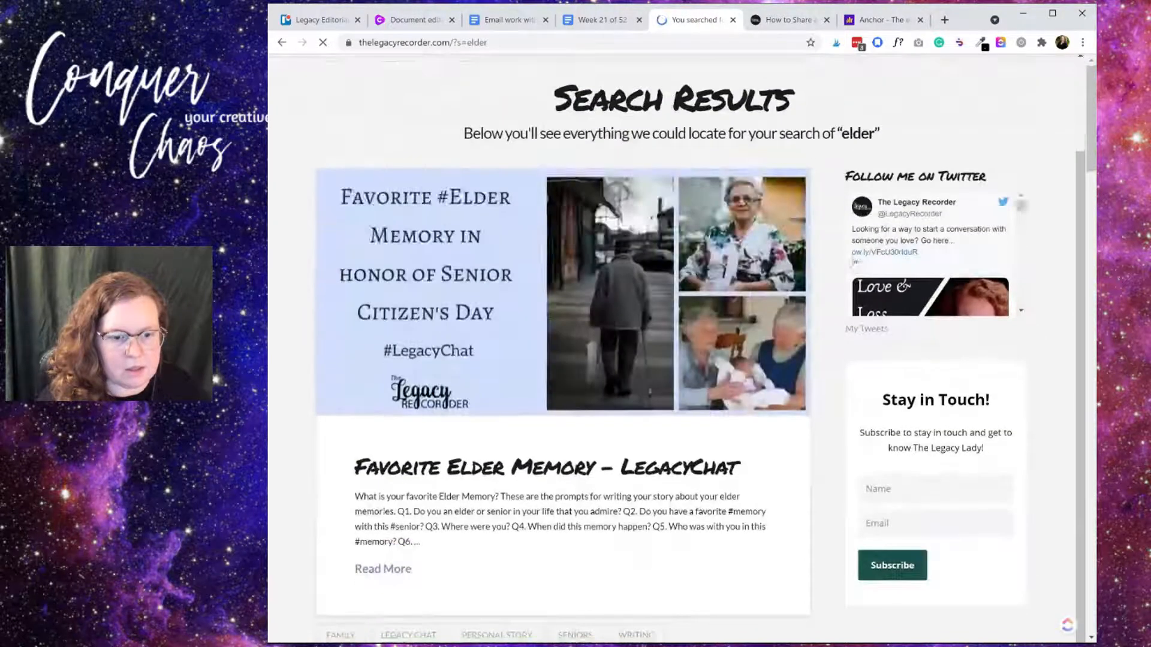
pyautogui.middleClick(487, 282)
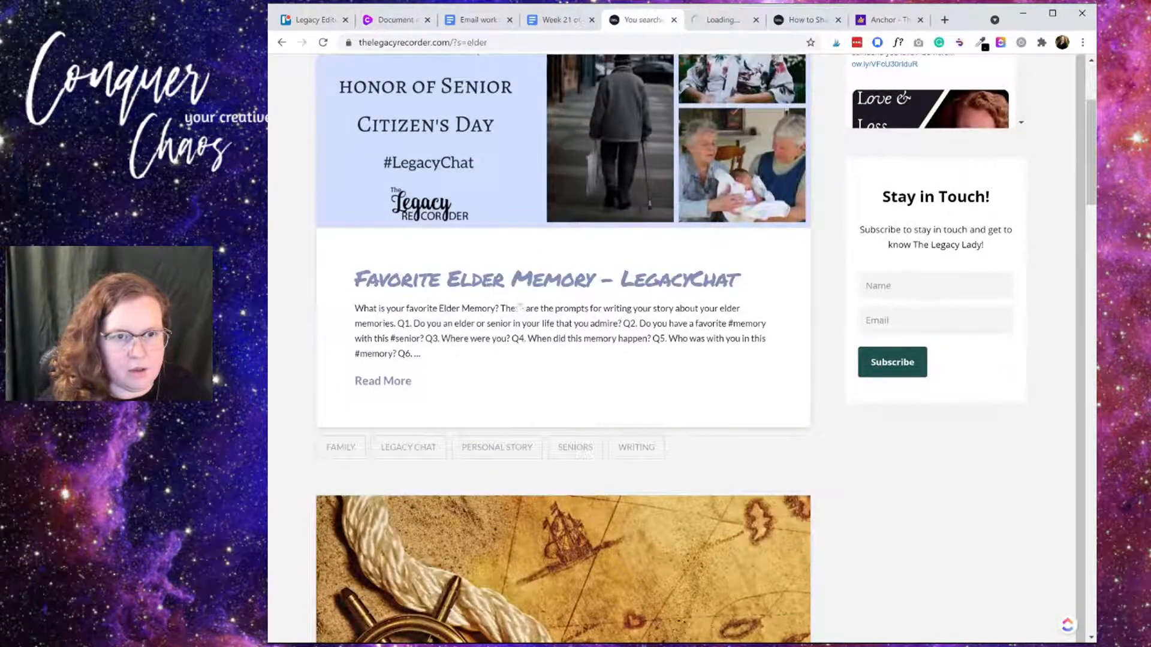
pyautogui.click(722, 21)
# Copy the post's elder memory questions Q1 to Q8 and paste them below "Storytelling Activity I'm Loving" in the Conversion.ai draft
pyautogui.scroll(-2, 579, 244)
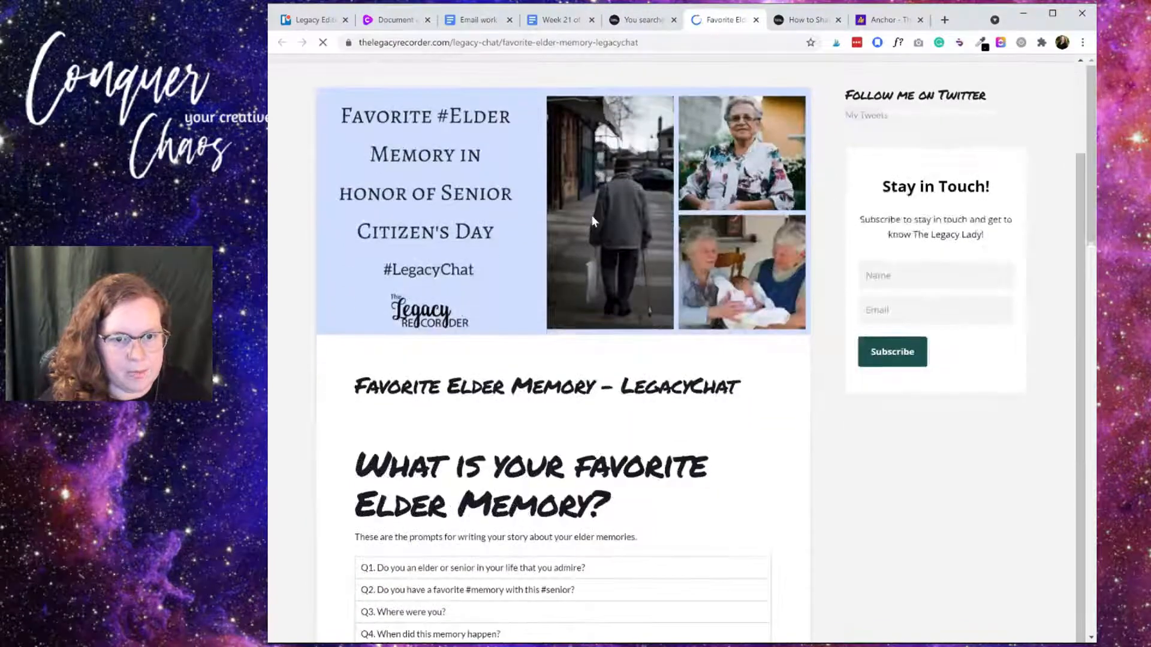
pyautogui.scroll(-4, 579, 244)
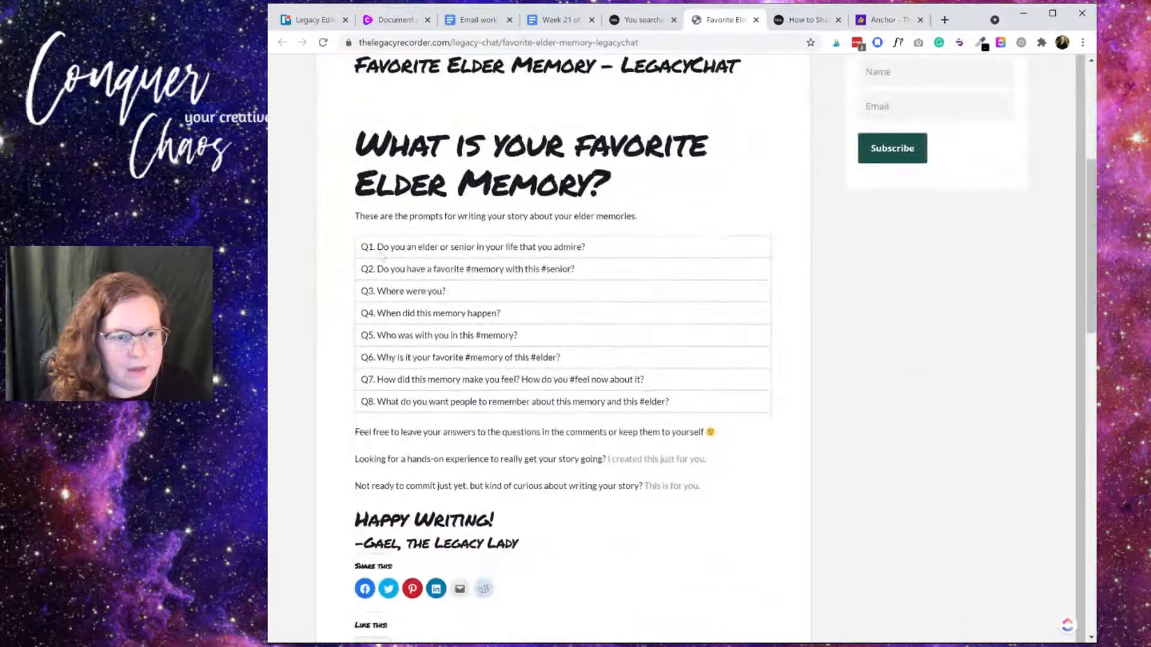
pyautogui.moveTo(377, 247); pyautogui.dragTo(704, 409)
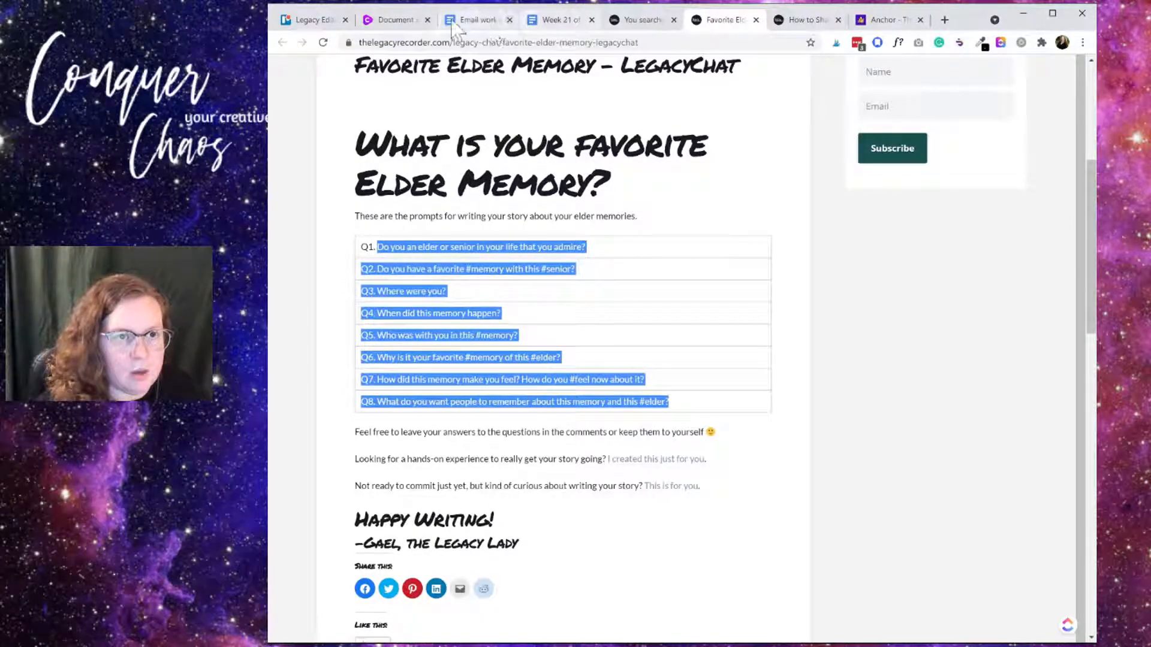
pyautogui.click(396, 20)
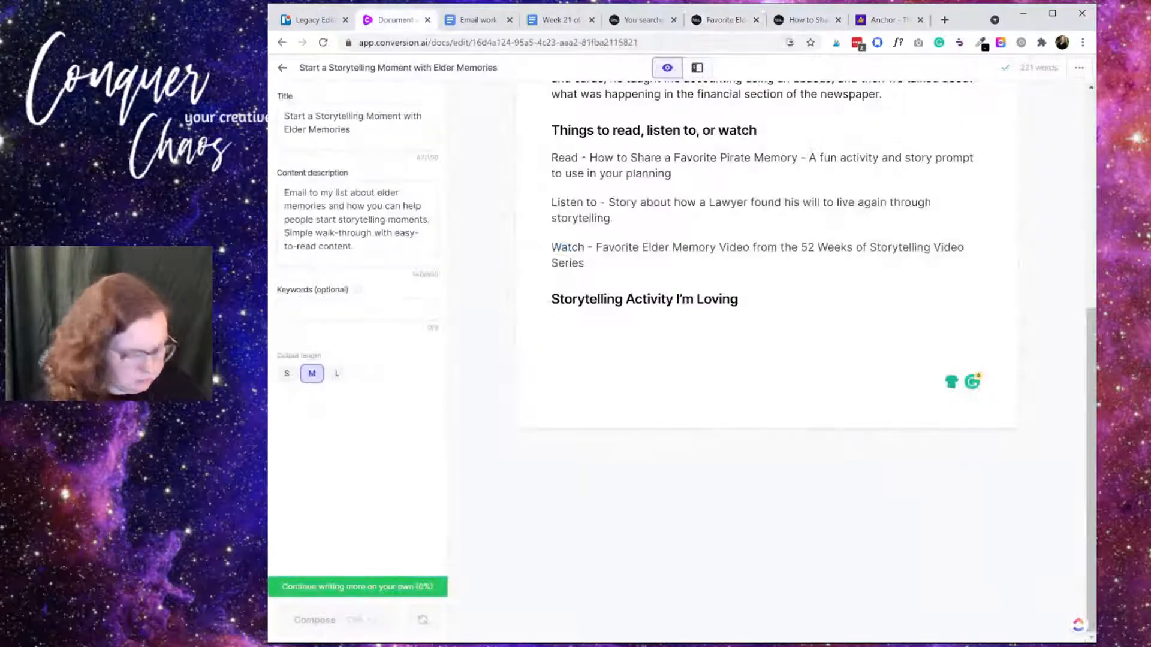
pyautogui.write('Do you an elder or senior in your life that you admire?Q2. Do you have a favorite #memory with this #senior?Q3. Where were you?Q4. When did this memory happen? Q5. Who was with you in this #memory? Q6. Why is it your favorite #memory of this #elder? Q7. How did this memory make you feel? How do you #feel now about it? Q8. What do you want people to remember about this memory and this #elder?')
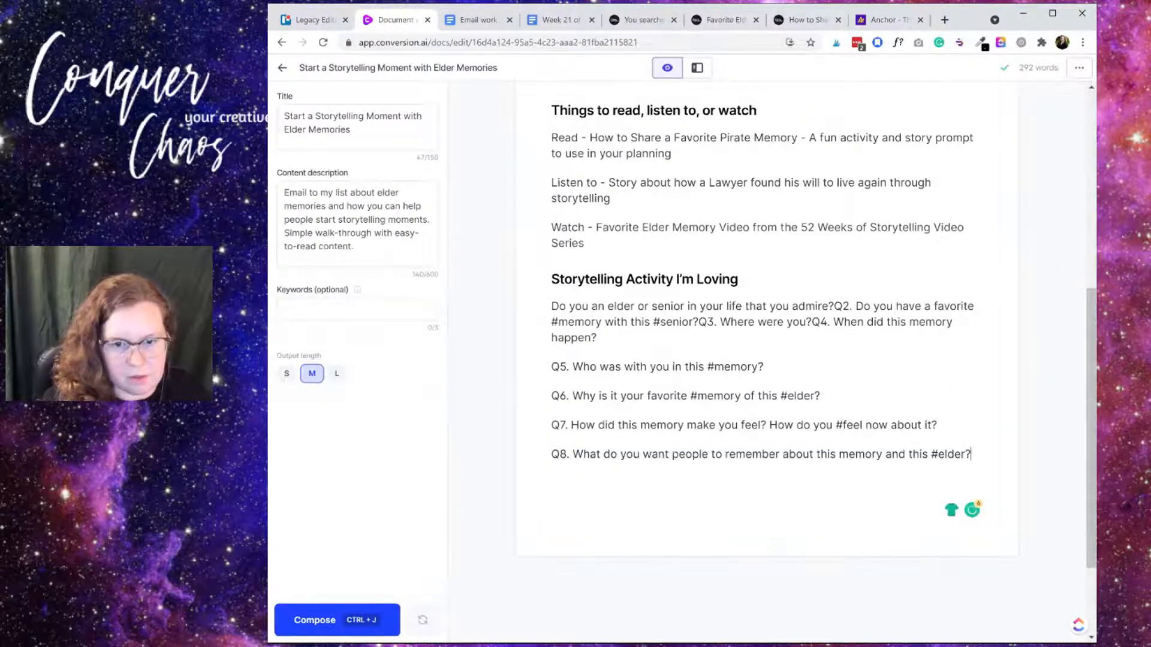
# Split the run-together elder questions under "Storytelling Activity I'm Loving" so that Q2, Q3 and Q4 each start their own line
pyautogui.press('Return')
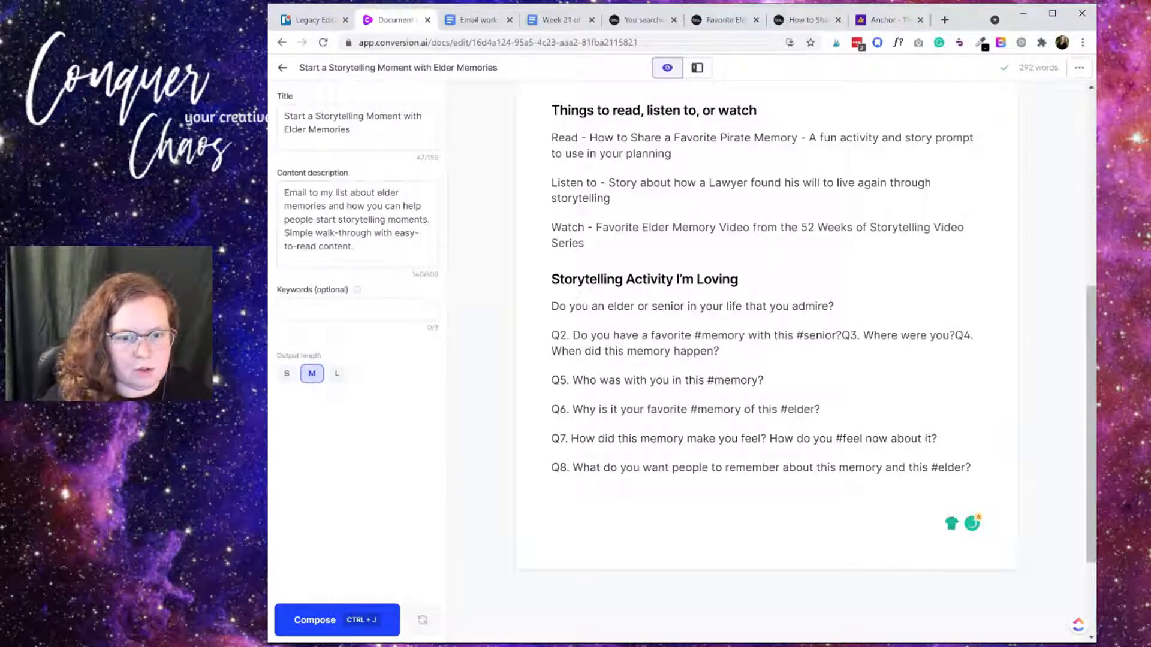
pyautogui.press('Return')
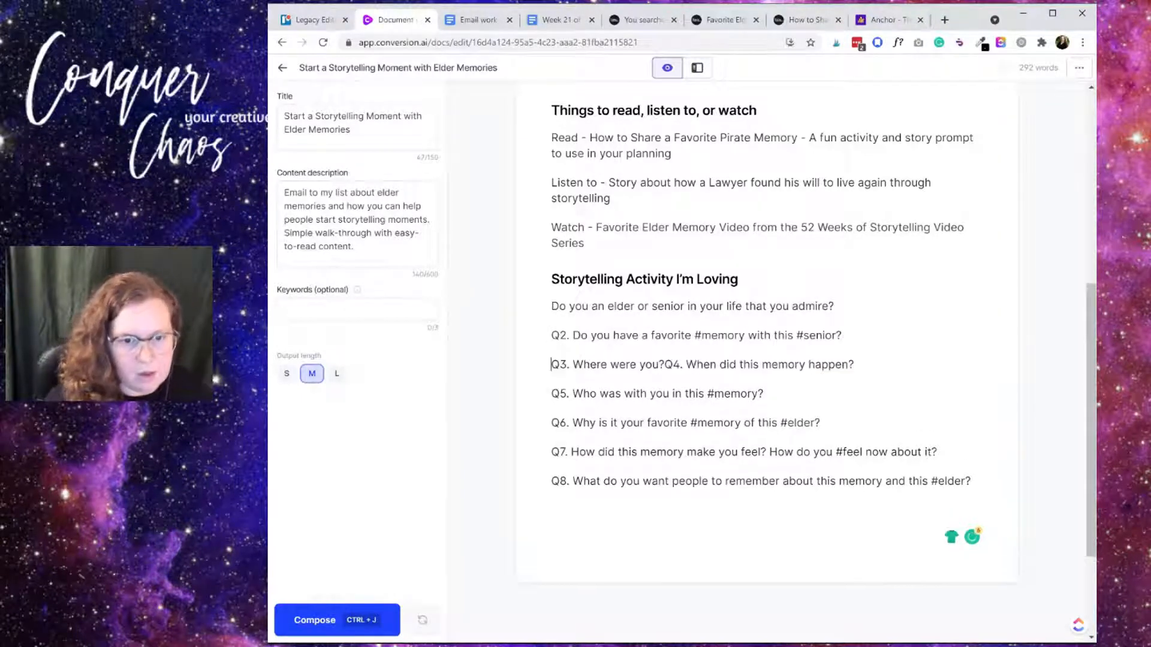
pyautogui.click(665, 364)
pyautogui.press('Return')
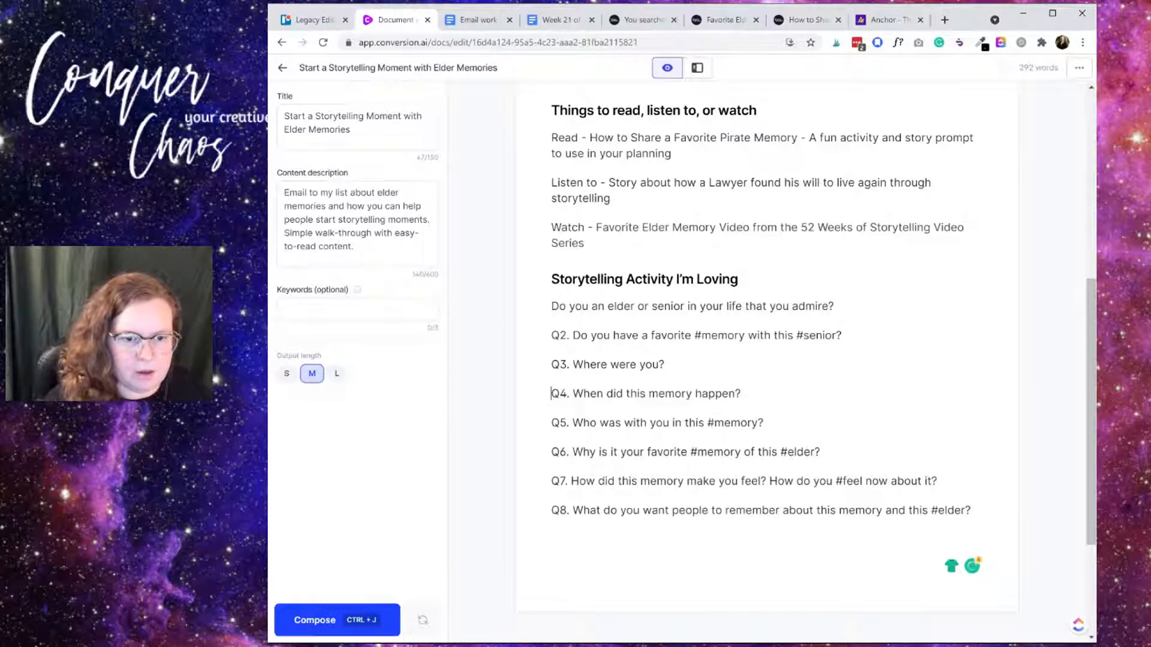
# Remove the hashtag symbols from the words memory, elder and feel in questions Q5 to Q8
pyautogui.click(715, 424)
pyautogui.press('BackSpace')
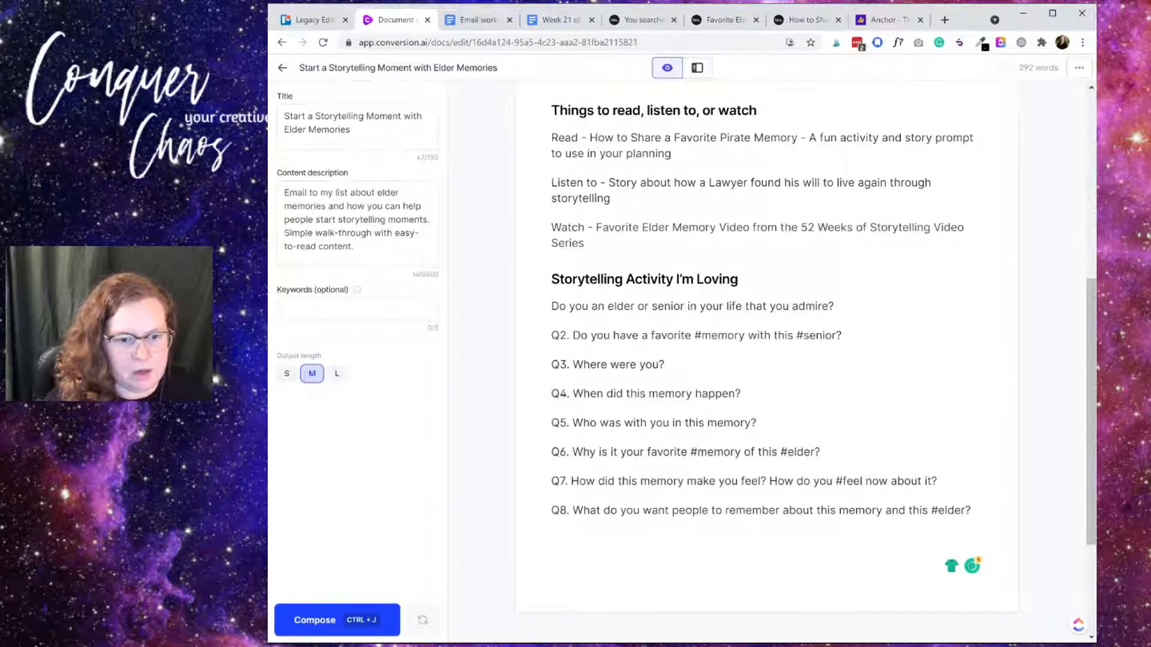
pyautogui.click(698, 452)
pyautogui.press('BackSpace')
pyautogui.press('BackSpace')
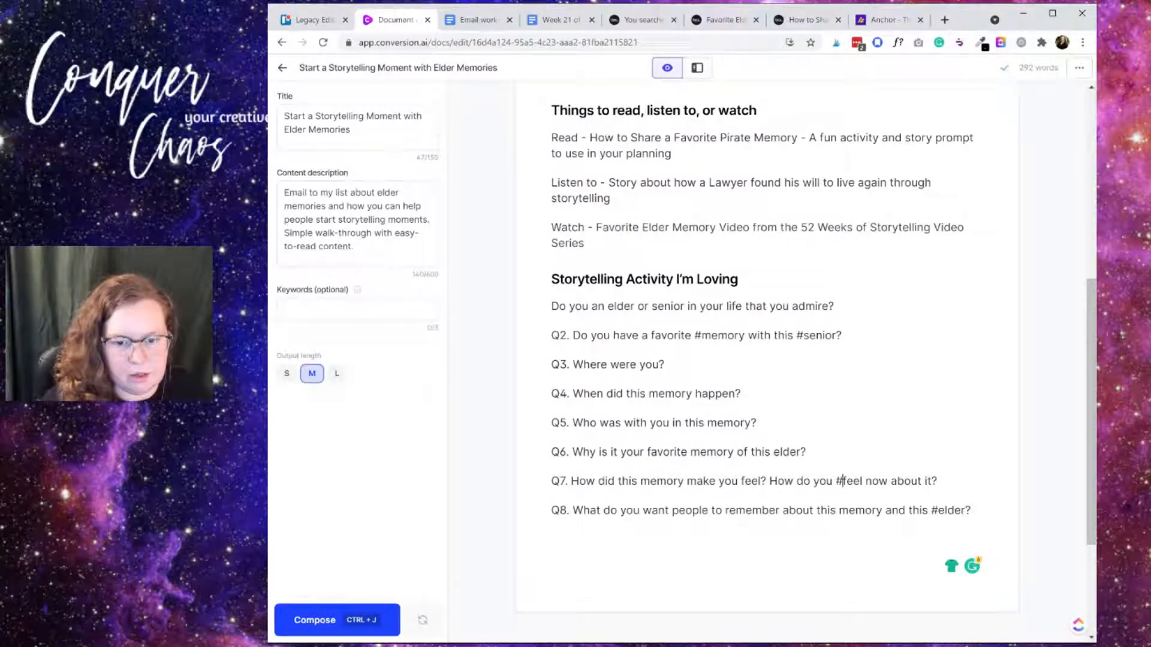
pyautogui.press('BackSpace')
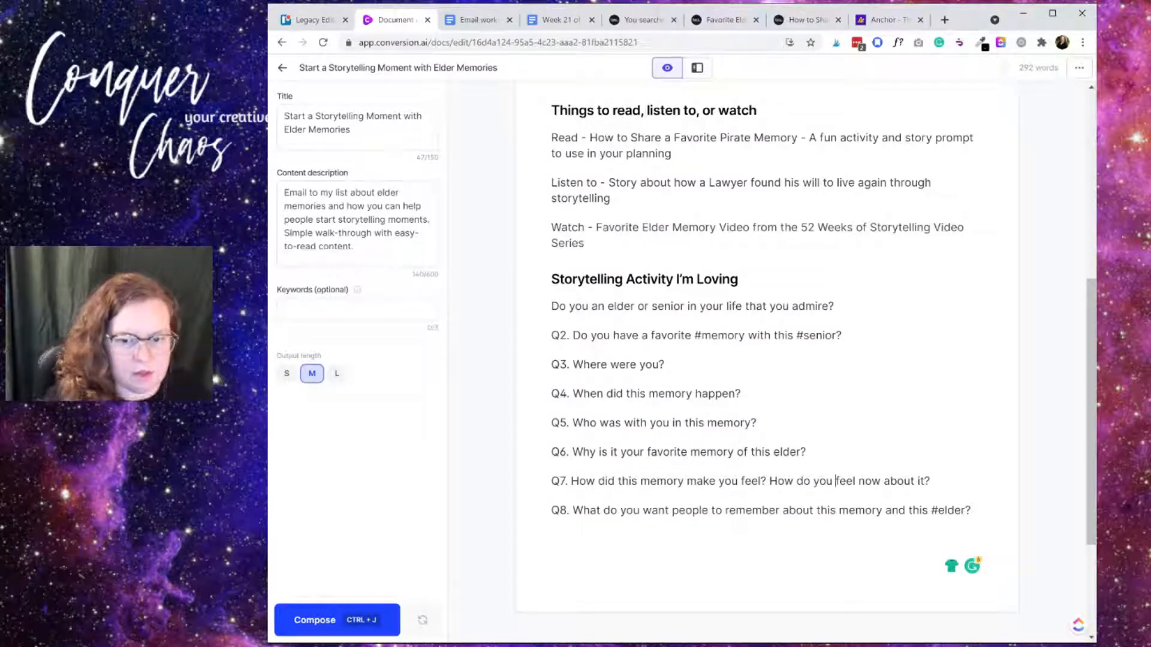
pyautogui.press('BackSpace')
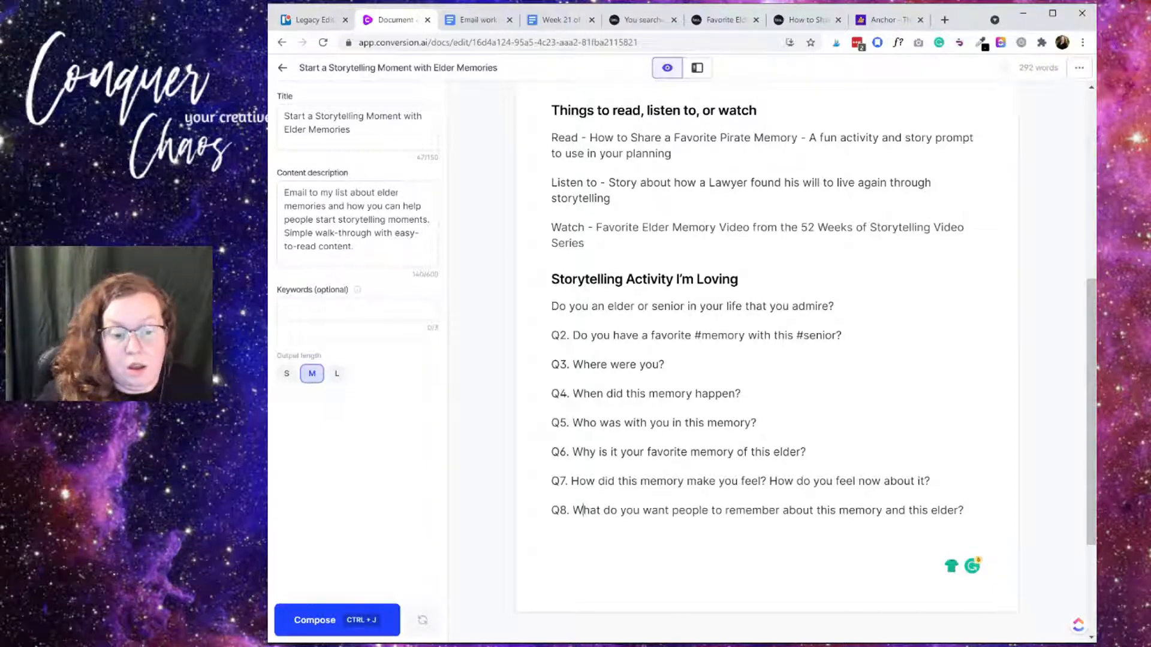
# Delete the number labels from questions Q8, Q7 and Q6, keeping each question on its own line and starting with a capital letter
pyautogui.press('BackSpace')
pyautogui.press('BackSpace')
pyautogui.press('BackSpace')
pyautogui.press('BackSpace')
pyautogui.press('BackSpace')
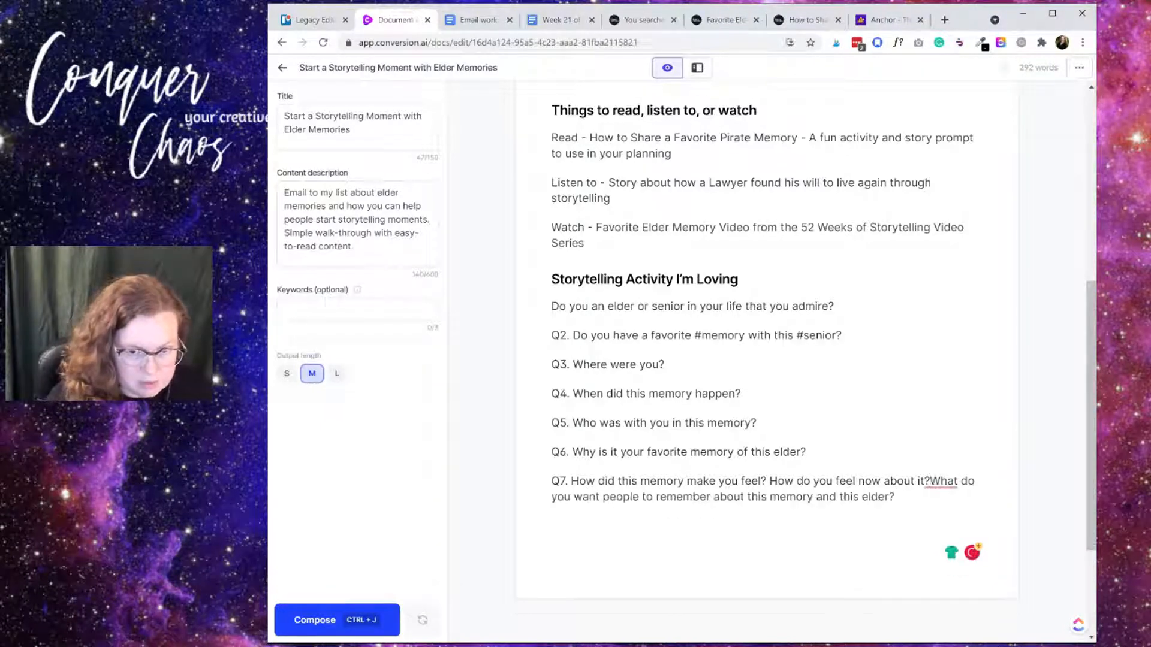
pyautogui.press('Return')
pyautogui.press('Up')
pyautogui.press('Delete')
pyautogui.press('Delete')
pyautogui.press('Delete')
pyautogui.press('Delete')
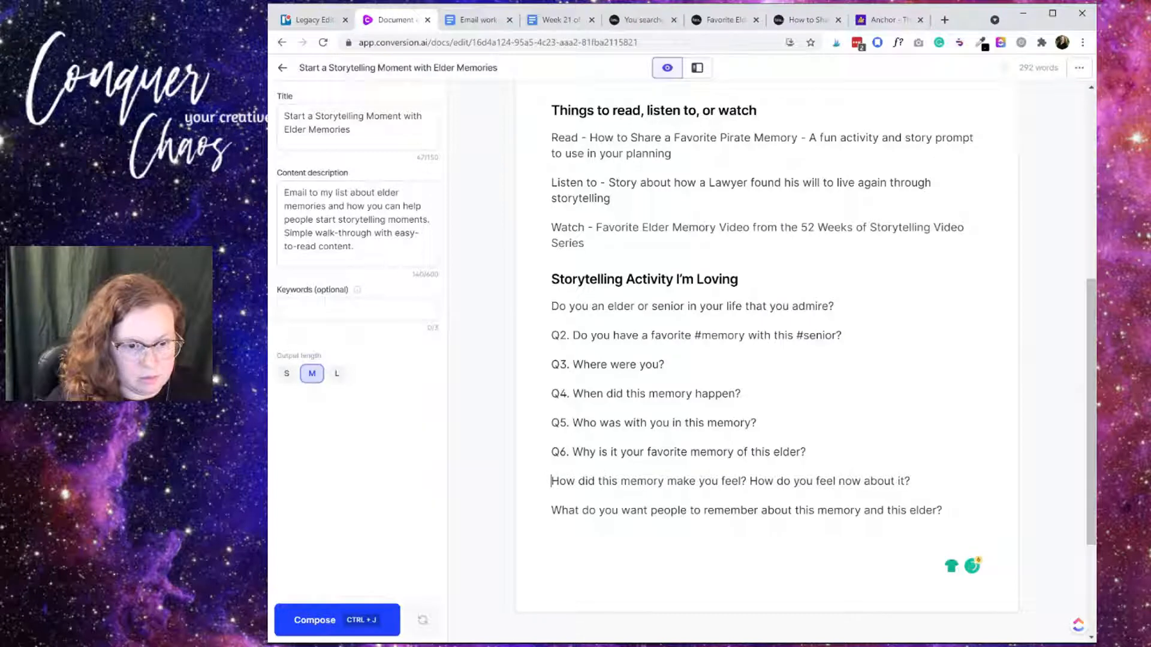
pyautogui.press('Delete')
pyautogui.press('Delete')
pyautogui.press('Delete')
pyautogui.press('Delete')
pyautogui.press('Delete')
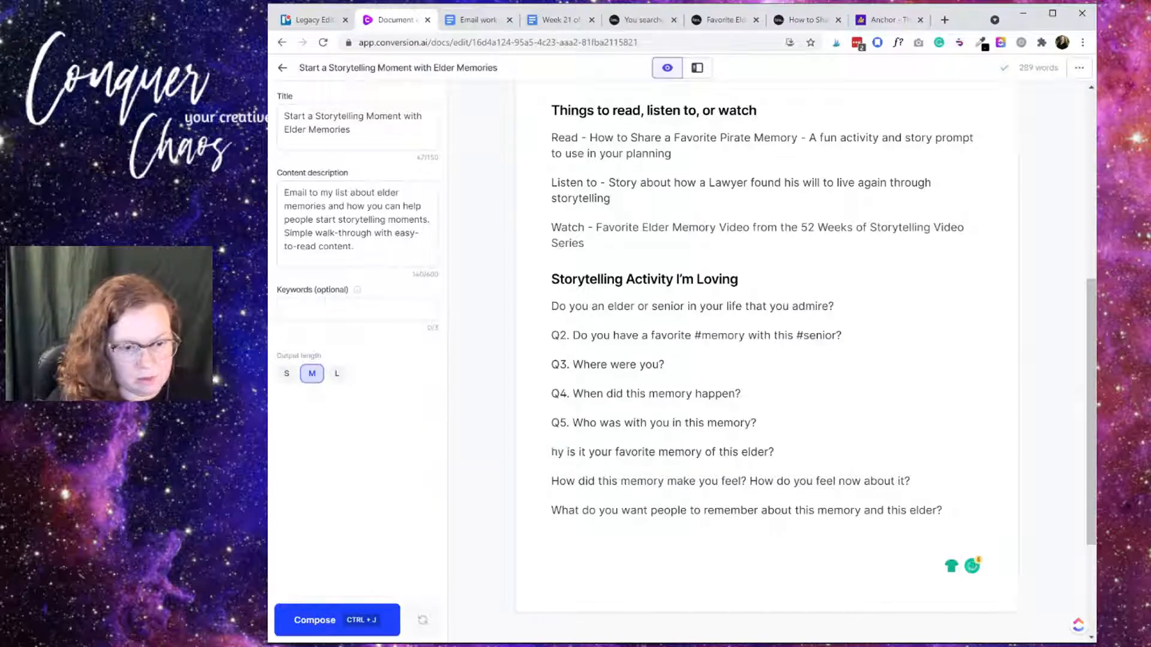
pyautogui.write('W')
# Delete the number labels and leftover leading spaces from questions Q5, Q4, Q3 and Q2
pyautogui.press('Up')
pyautogui.press('Delete')
pyautogui.press('Delete')
pyautogui.press('Delete')
pyautogui.press('Delete')
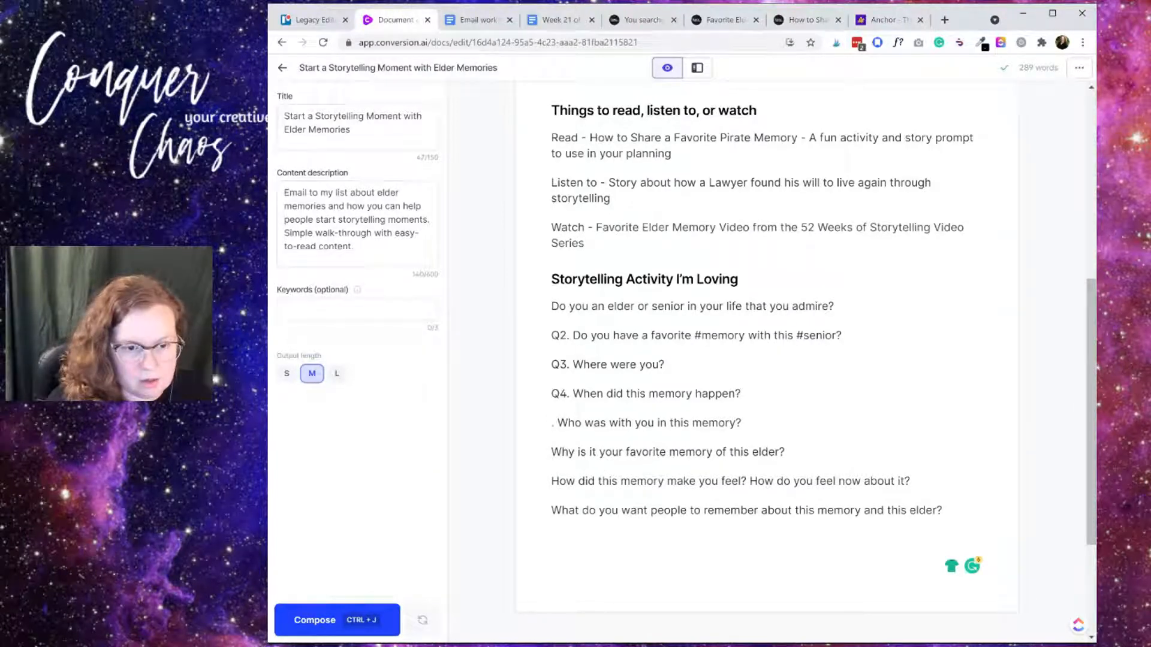
pyautogui.press('Delete')
pyautogui.press('Delete')
pyautogui.press('Delete')
pyautogui.press('Delete')
pyautogui.press('Up')
pyautogui.press('Delete')
pyautogui.press('Delete')
pyautogui.press('Delete')
pyautogui.press('Delete')
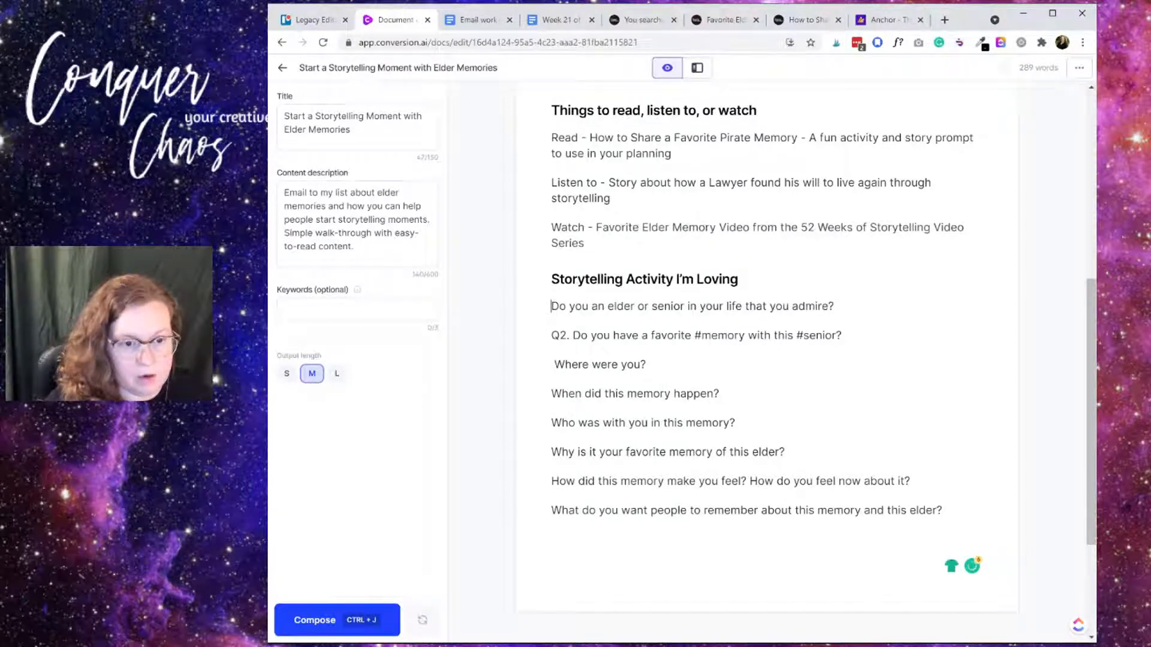
pyautogui.press('Delete')
pyautogui.press('Delete')
pyautogui.press('Delete')
pyautogui.press('Delete')
pyautogui.press('Down')
pyautogui.press('Delete')
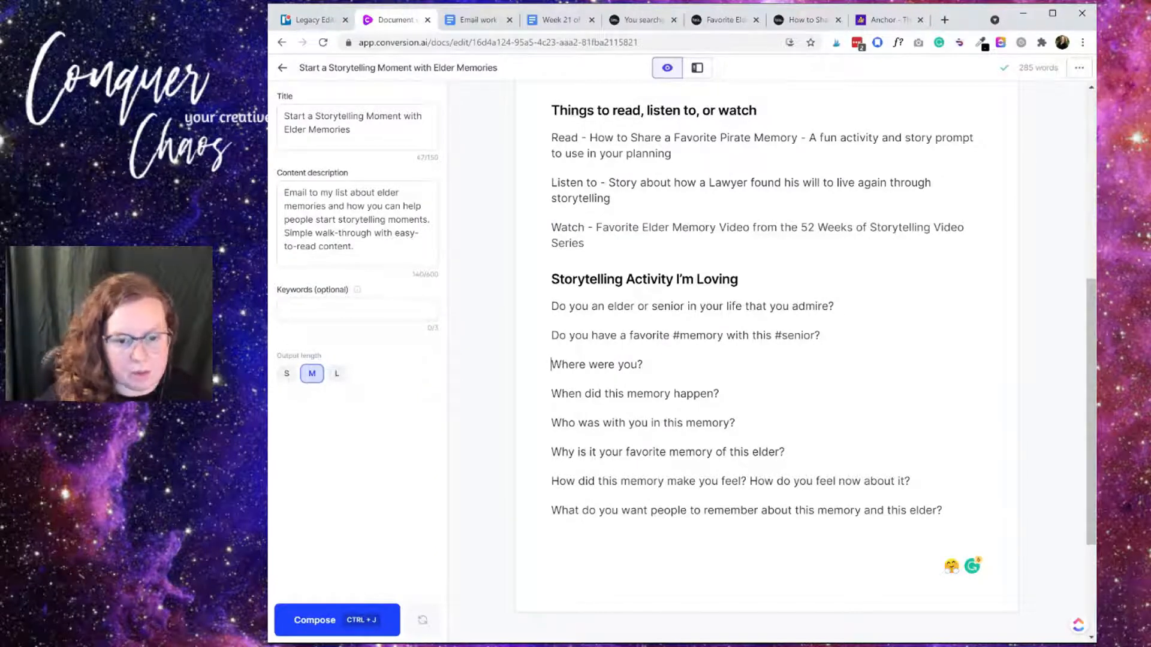
# Remove the hashtag symbols from memory and senior in the second question and format all eight questions as a bulleted list
pyautogui.press('Delete')
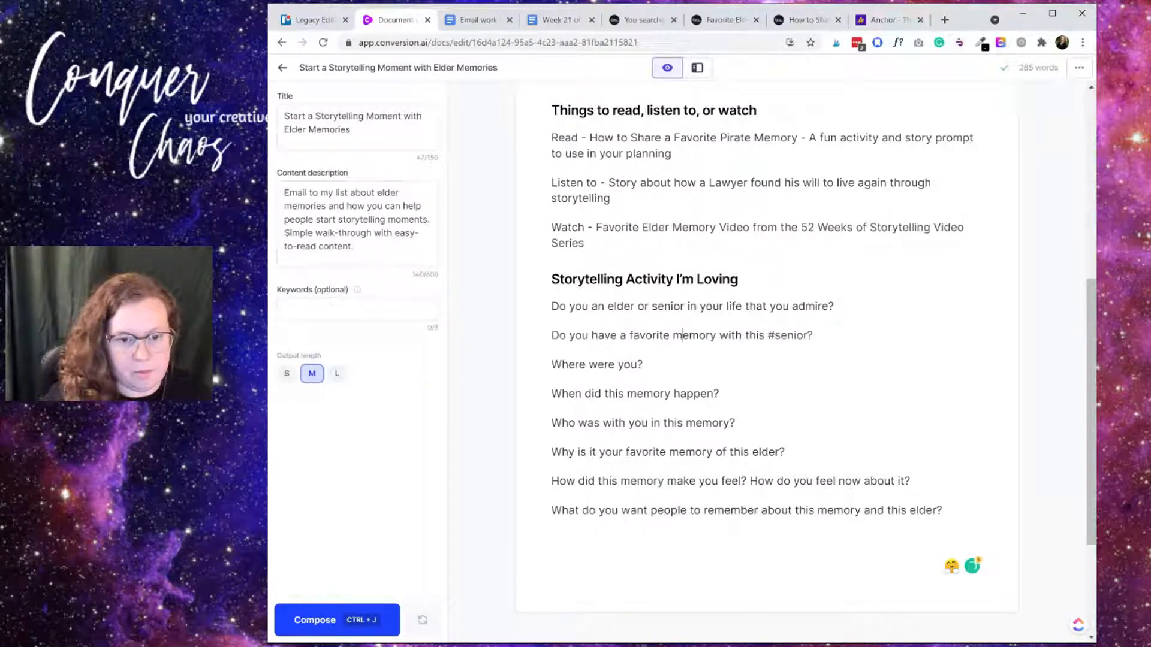
pyautogui.click(766, 336)
pyautogui.press('Delete')
pyautogui.moveTo(943, 510); pyautogui.dragTo(550, 305)
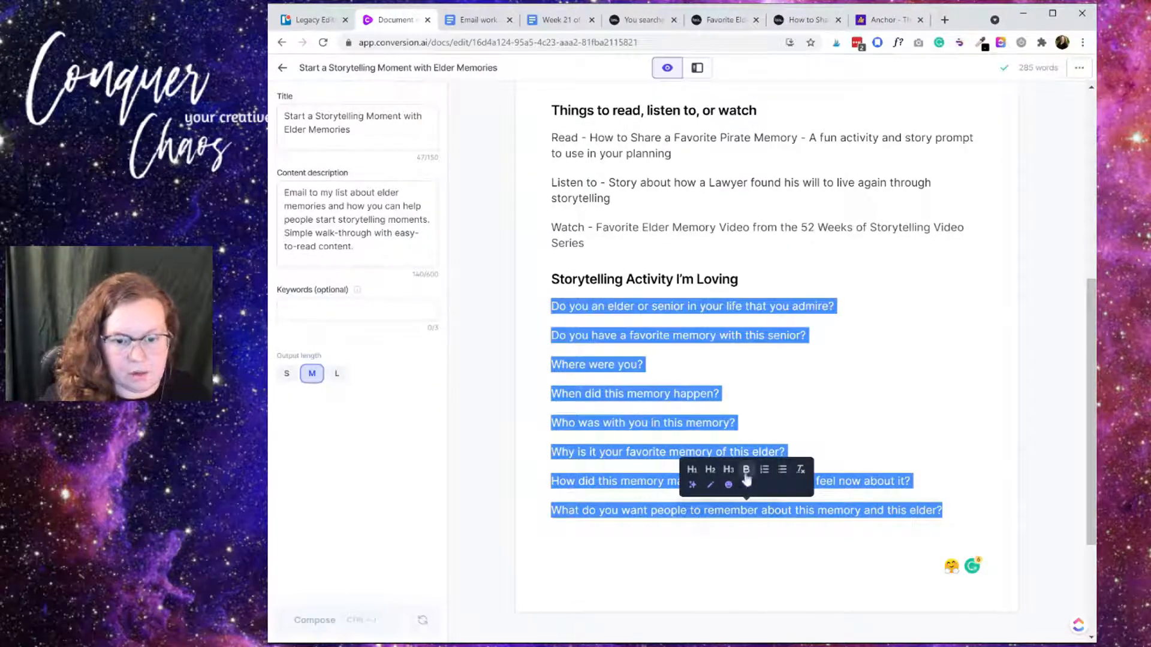
pyautogui.click(783, 473)
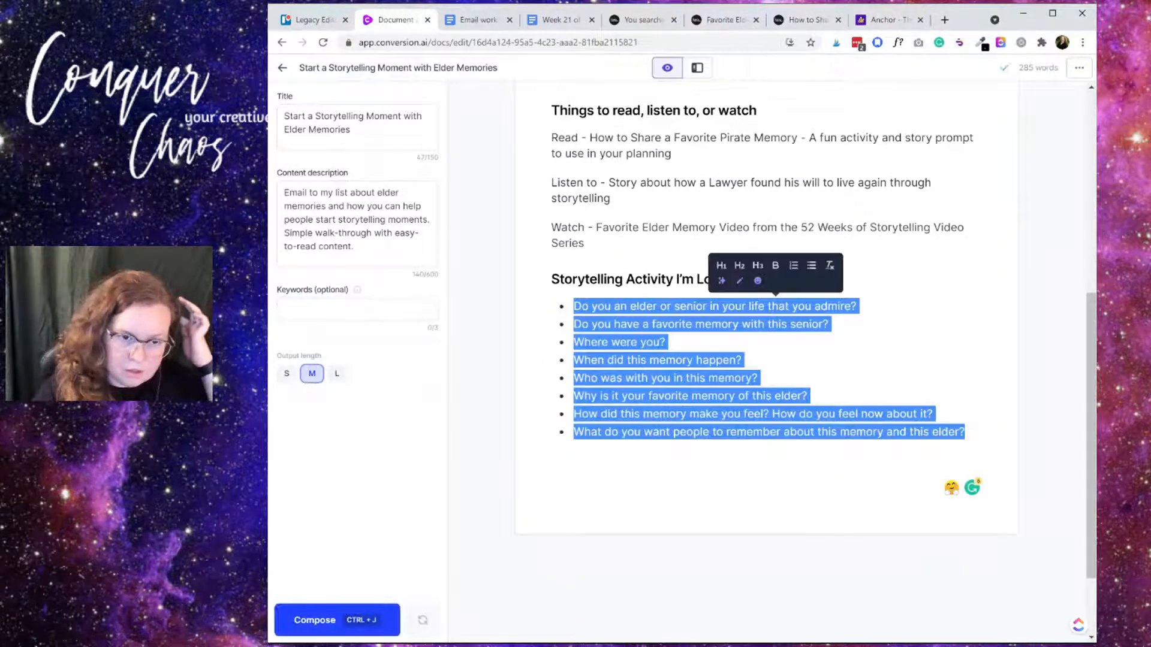
# Add a paragraph between the "Storytelling Activity I'm Loving" heading and the bullets reading "If you didn't get the memo I'm thinking about my grandparents this week."
pyautogui.click(779, 474)
pyautogui.press('Return')
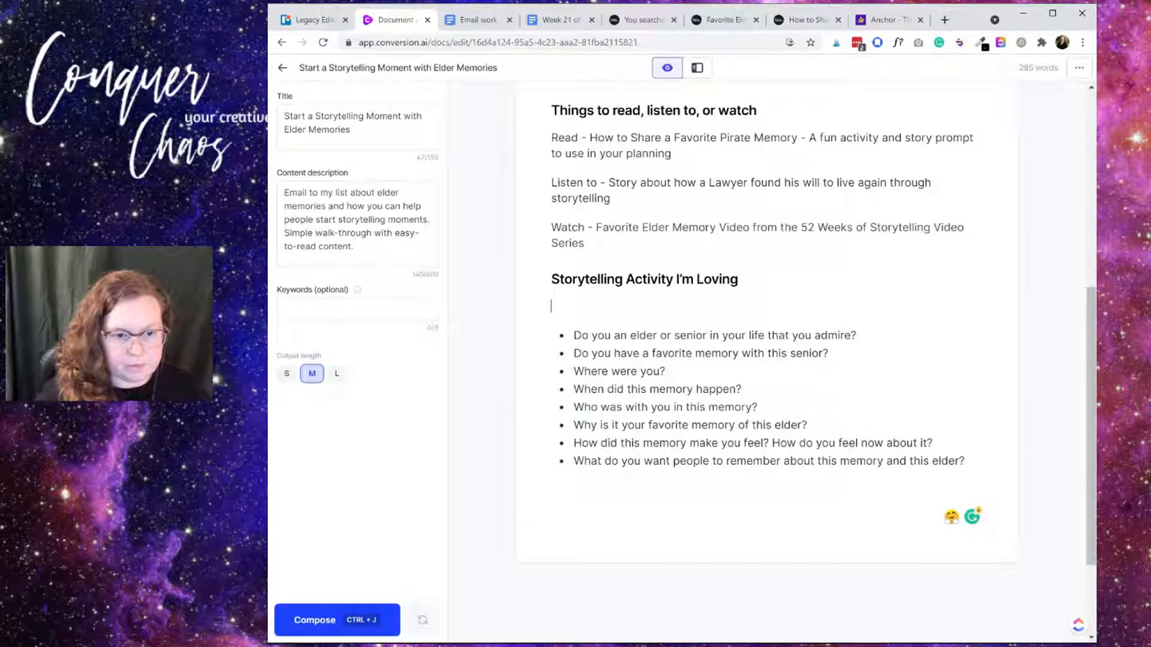
pyautogui.write("If you didn't")
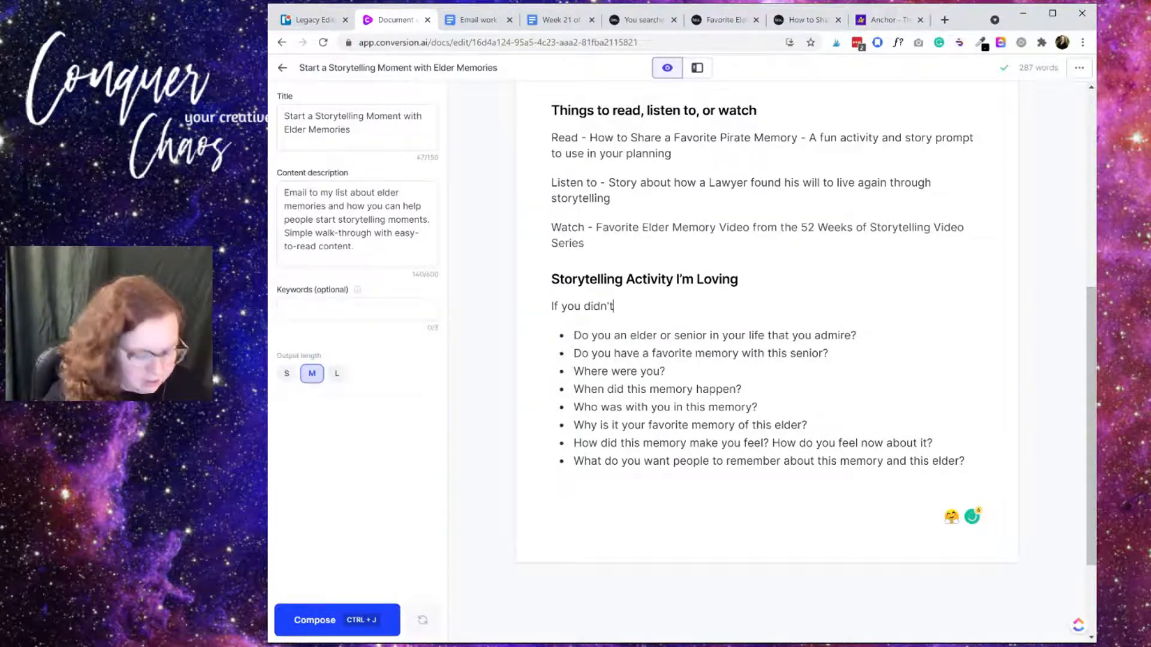
pyautogui.write(' get the momen')
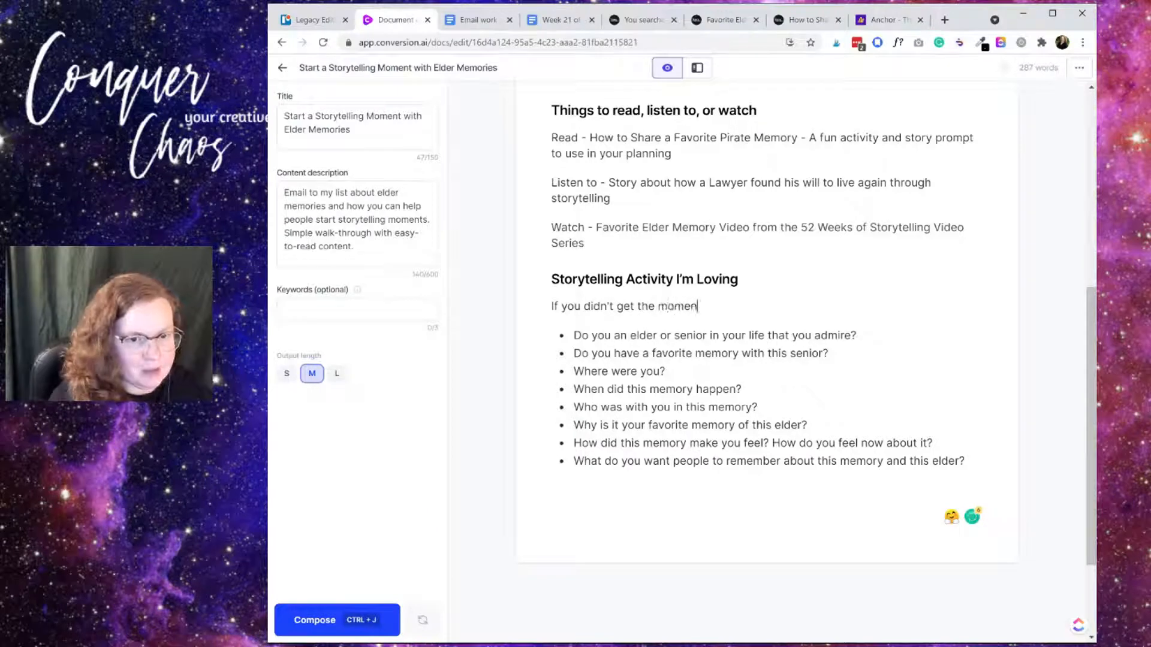
pyautogui.press('BackSpace')
pyautogui.press('BackSpace')
pyautogui.write('emo')
pyautogui.press('BackSpace')
pyautogui.press('BackSpace')
pyautogui.press('BackSpace')
pyautogui.write("memo I'nm")
pyautogui.press('BackSpace')
pyautogui.press('BackSpace')
pyautogui.write('nm')
pyautogui.press('BackSpace')
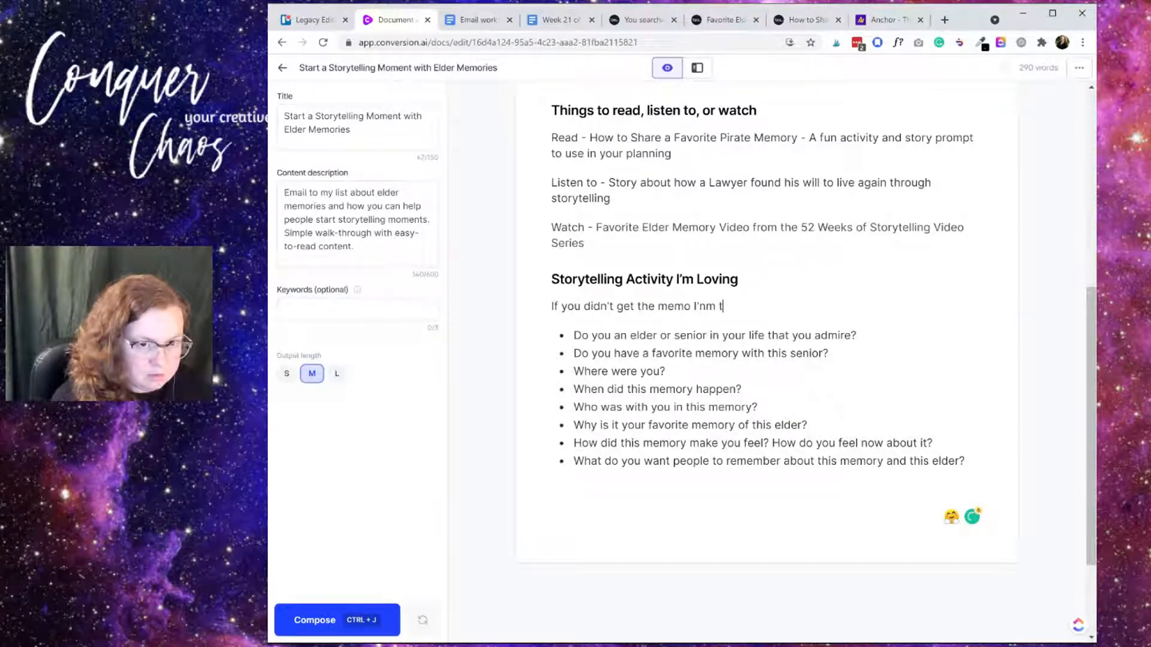
pyautogui.press('BackSpace')
pyautogui.press('BackSpace')
pyautogui.write('m h')
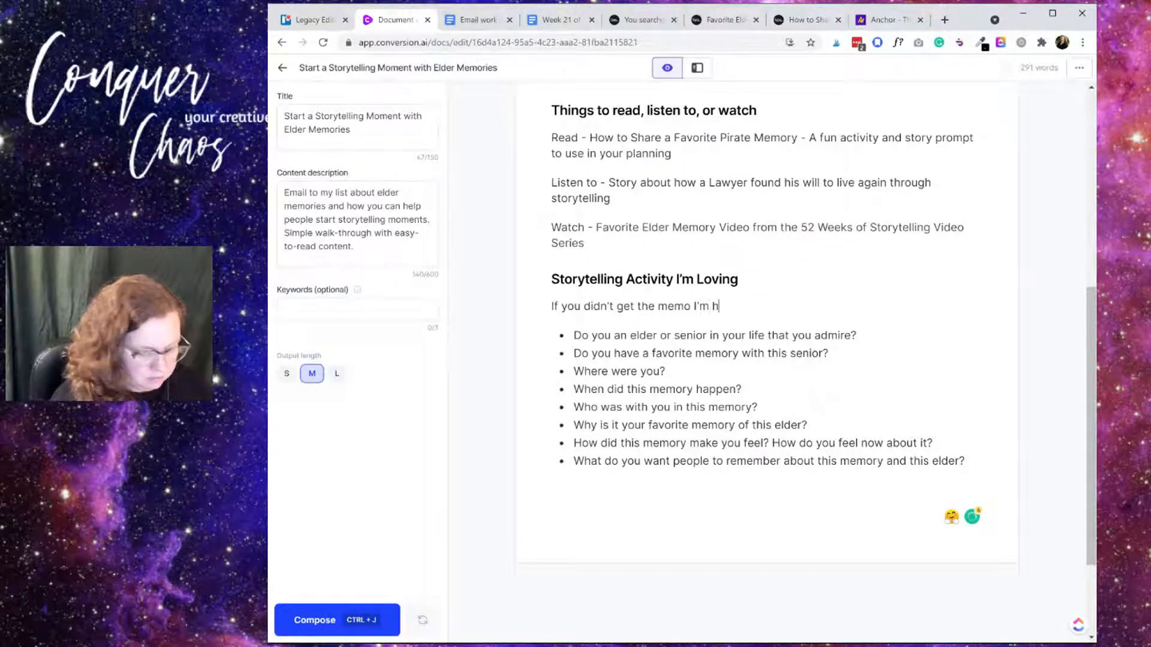
pyautogui.press('BackSpace')
pyautogui.write('thinking about ')
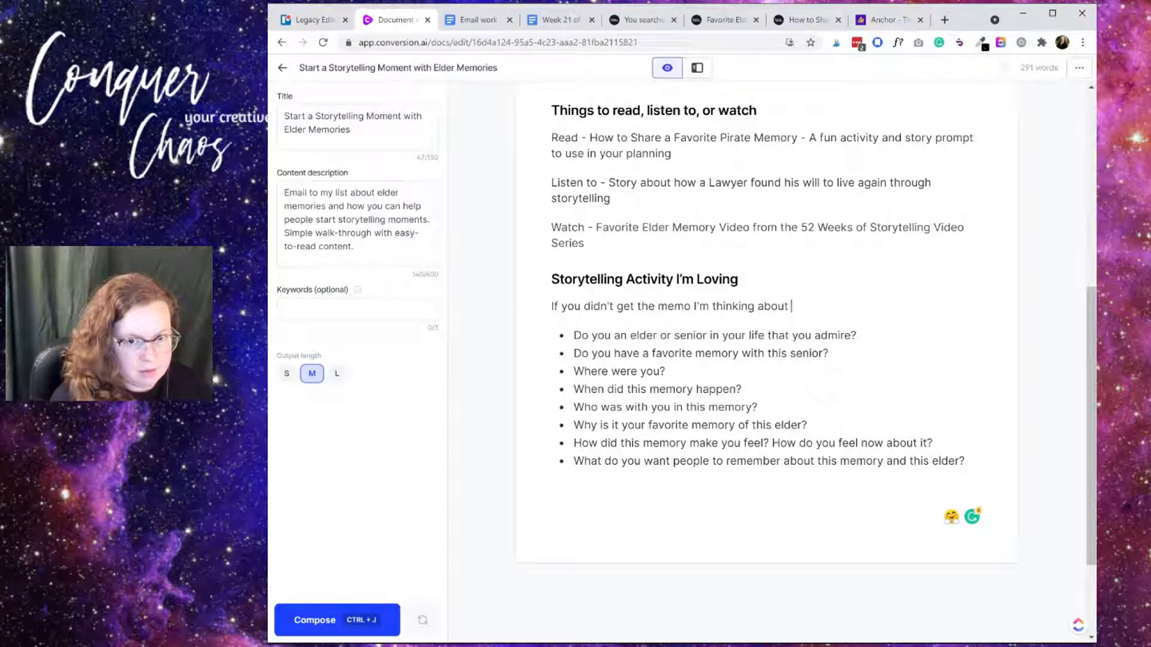
pyautogui.write('my grandaprent')
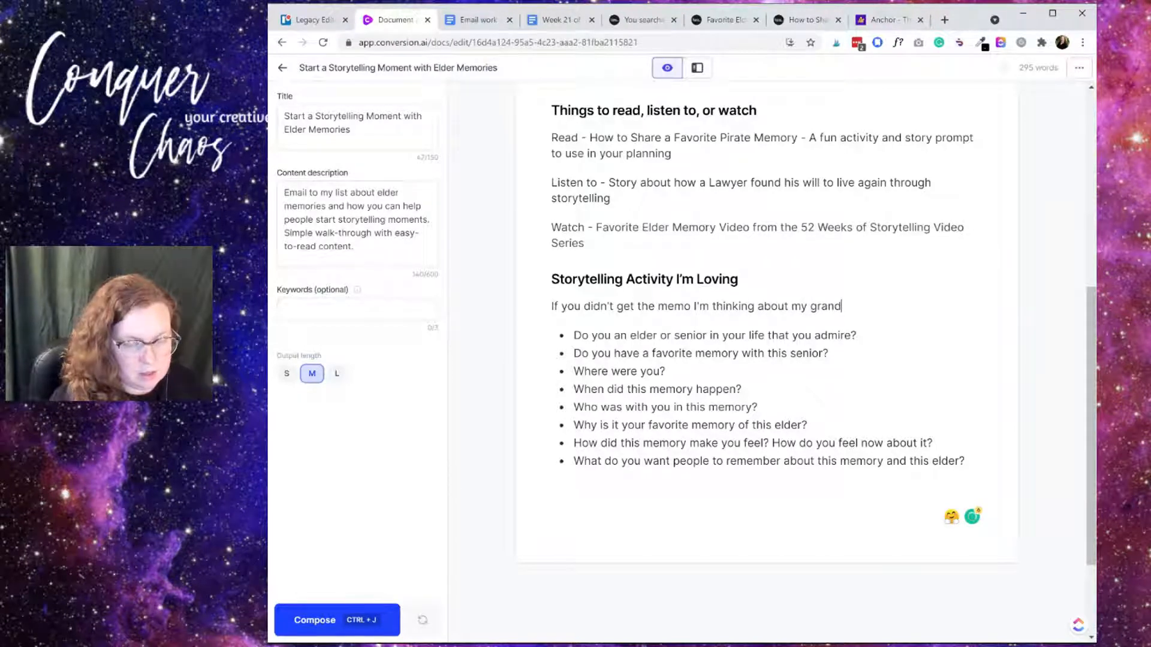
pyautogui.press('BackSpace')
pyautogui.press('BackSpace')
pyautogui.press('BackSpace')
pyautogui.press('BackSpace')
pyautogui.press('BackSpace')
pyautogui.press('BackSpace')
pyautogui.press('BackSpace')
pyautogui.write('paete')
pyautogui.press('BackSpace')
pyautogui.press('BackSpace')
pyautogui.press('BackSpace')
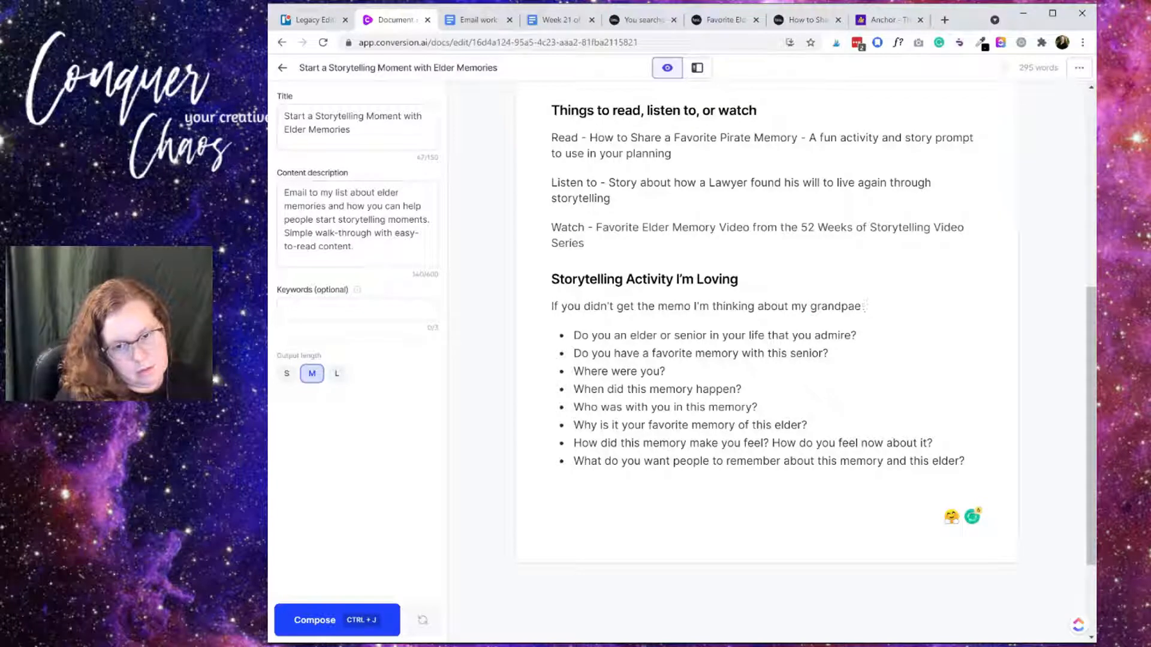
pyautogui.write('rent')
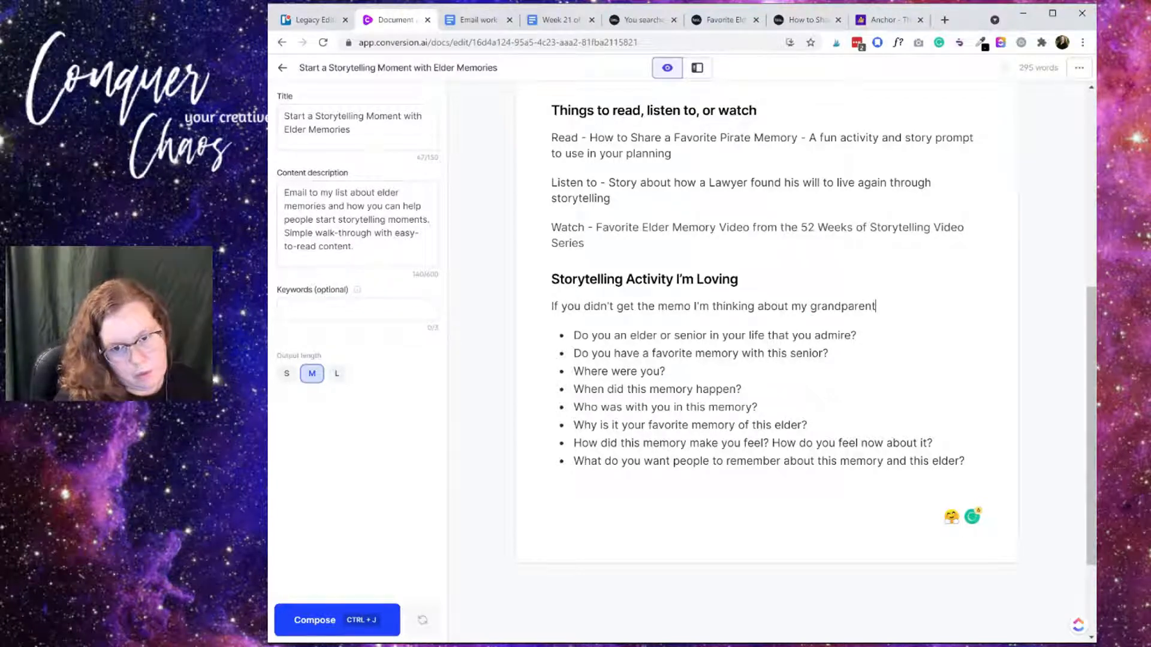
pyautogui.write('s this week.')
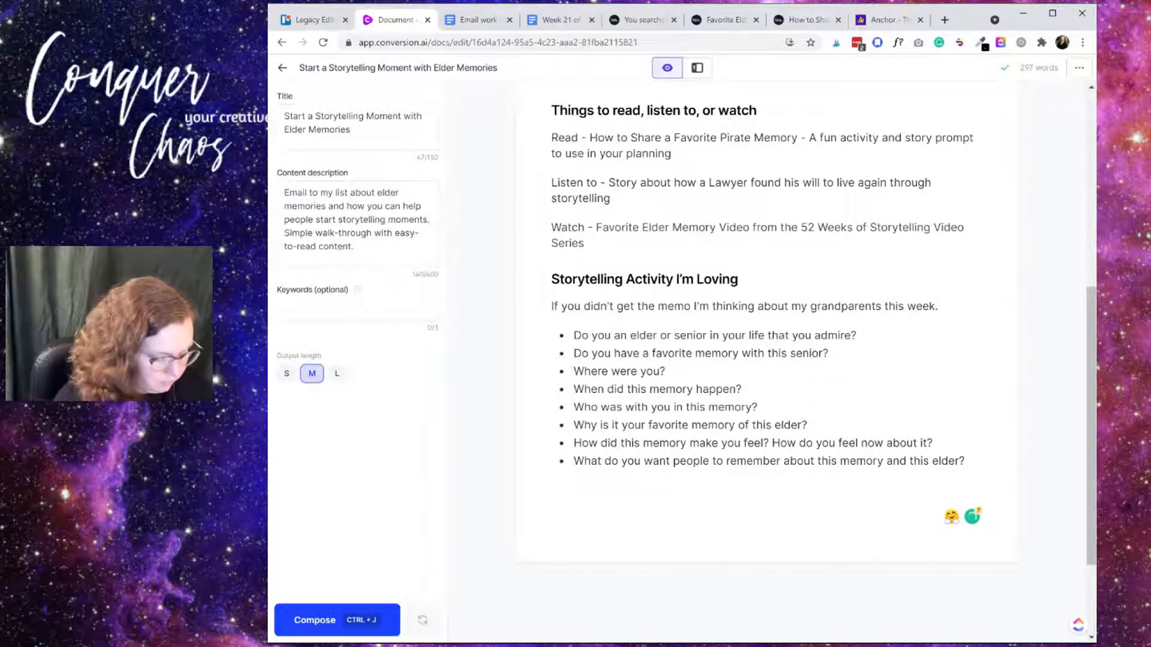
# Continue the introductory paragraph with "Below you will find the prompts for writing about an elder in your life."
pyautogui.write(' Be')
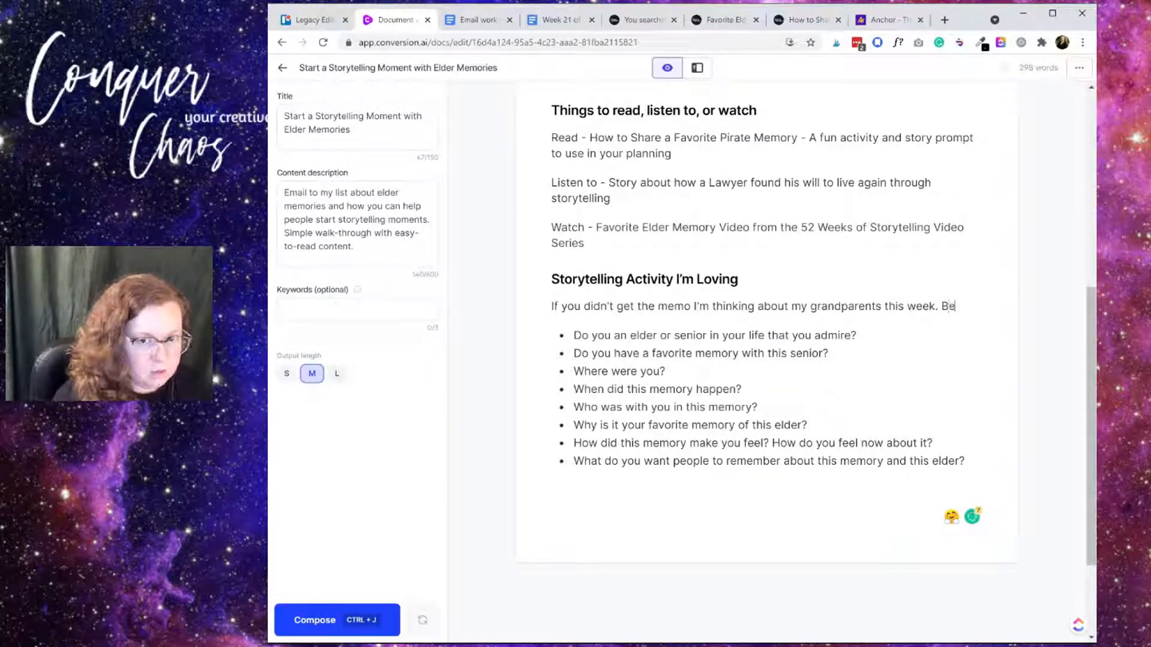
pyautogui.write('low you will find ')
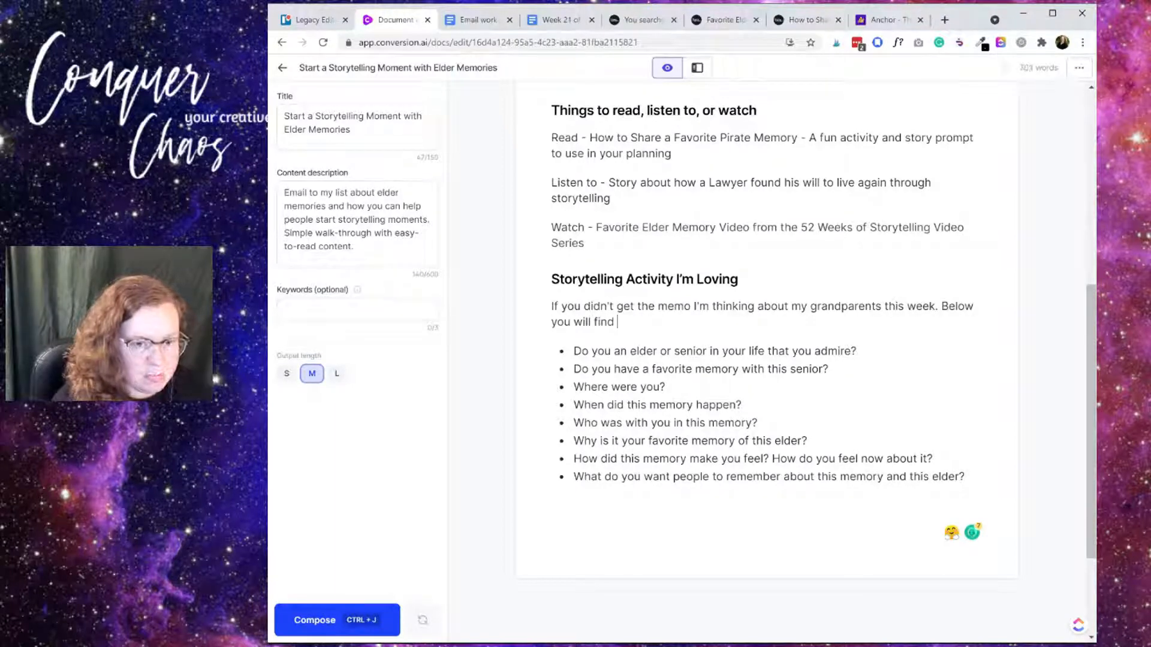
pyautogui.write('the prompts ')
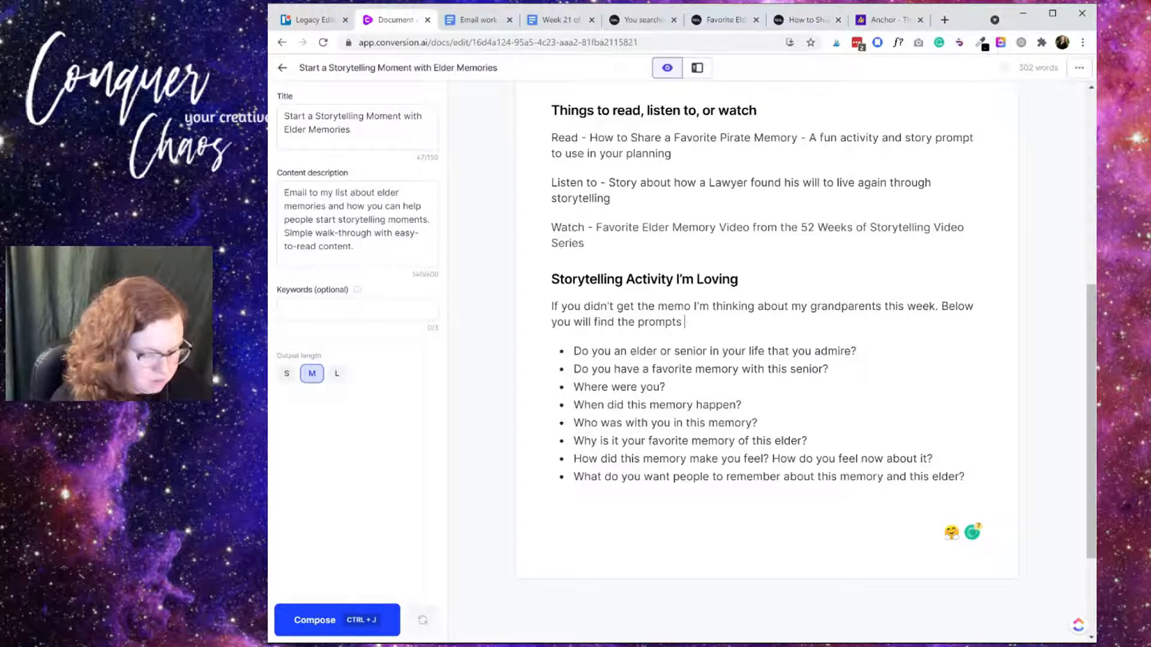
pyautogui.write('for ')
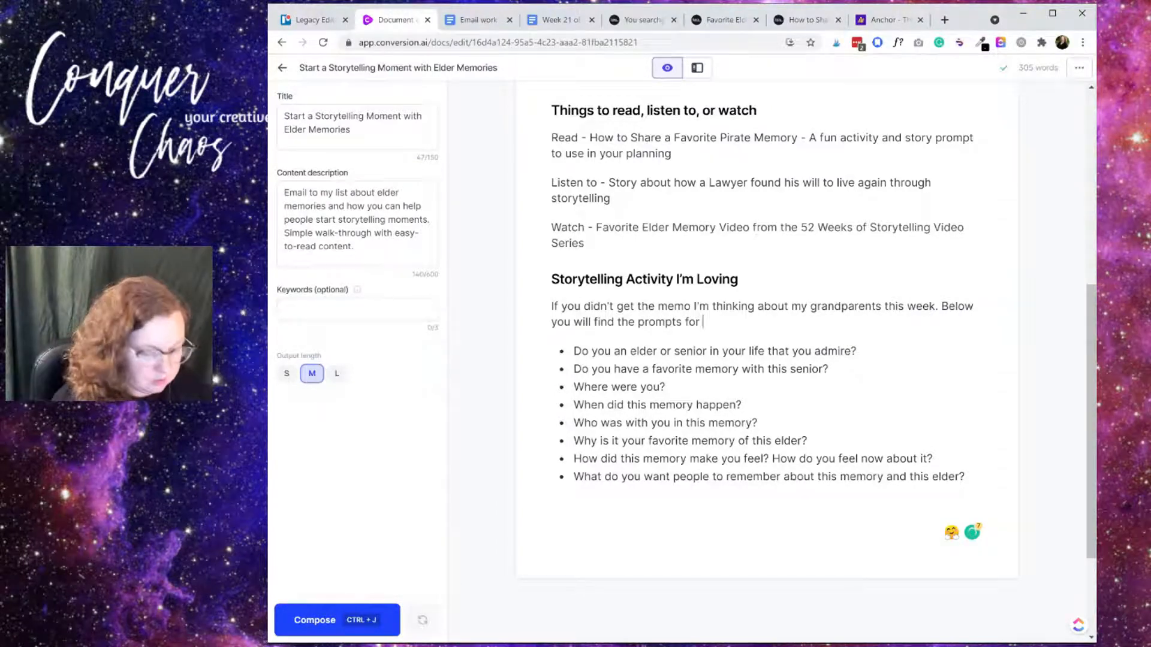
pyautogui.write('encoru')
pyautogui.write('o')
pyautogui.press('BackSpace')
pyautogui.press('BackSpace')
pyautogui.press('BackSpace')
pyautogui.write('wolr')
pyautogui.press('BackSpace')
pyautogui.write('r')
pyautogui.press('BackSpace')
pyautogui.press('BackSpace')
pyautogui.press('BackSpace')
pyautogui.write('writing a story')
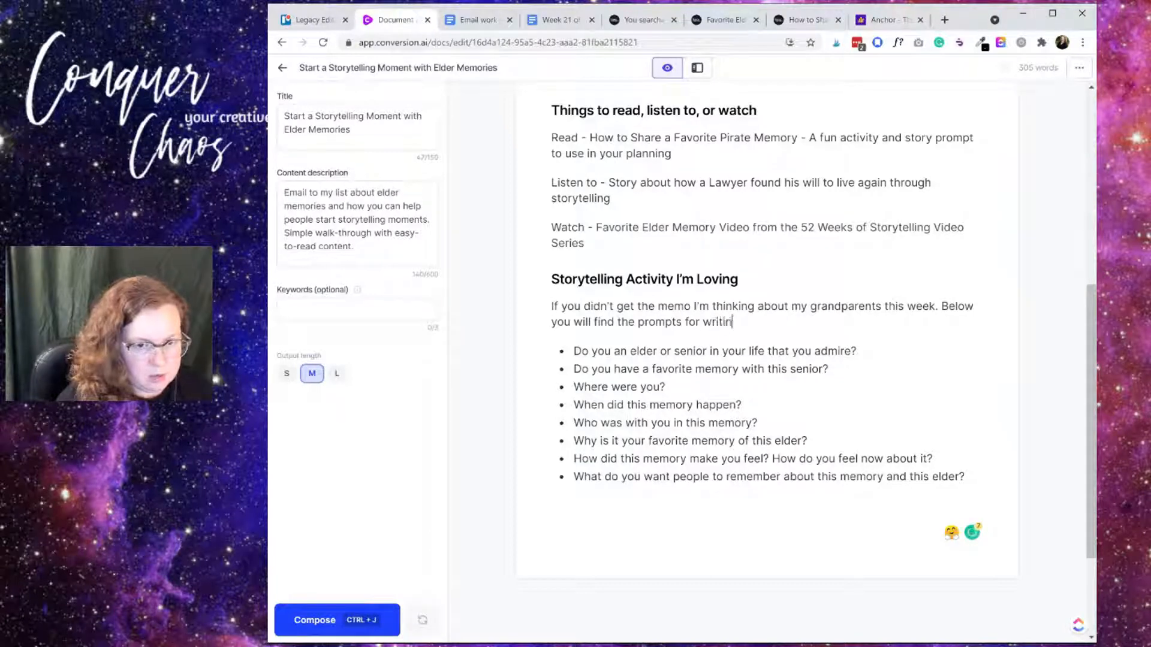
pyautogui.press('BackSpace')
pyautogui.press('BackSpace')
pyautogui.press('BackSpace')
pyautogui.press('BackSpace')
pyautogui.press('BackSpace')
pyautogui.press('BackSpace')
pyautogui.press('BackSpace')
pyautogui.press('BackSpace')
pyautogui.write('about a ')
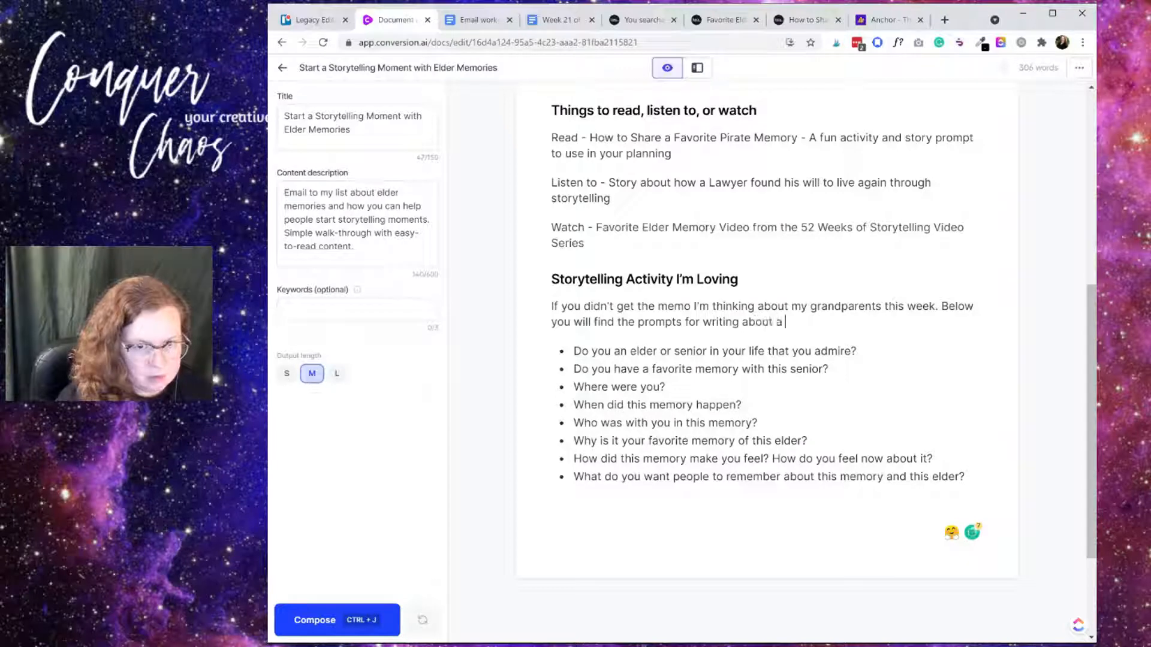
pyautogui.write(' an eld')
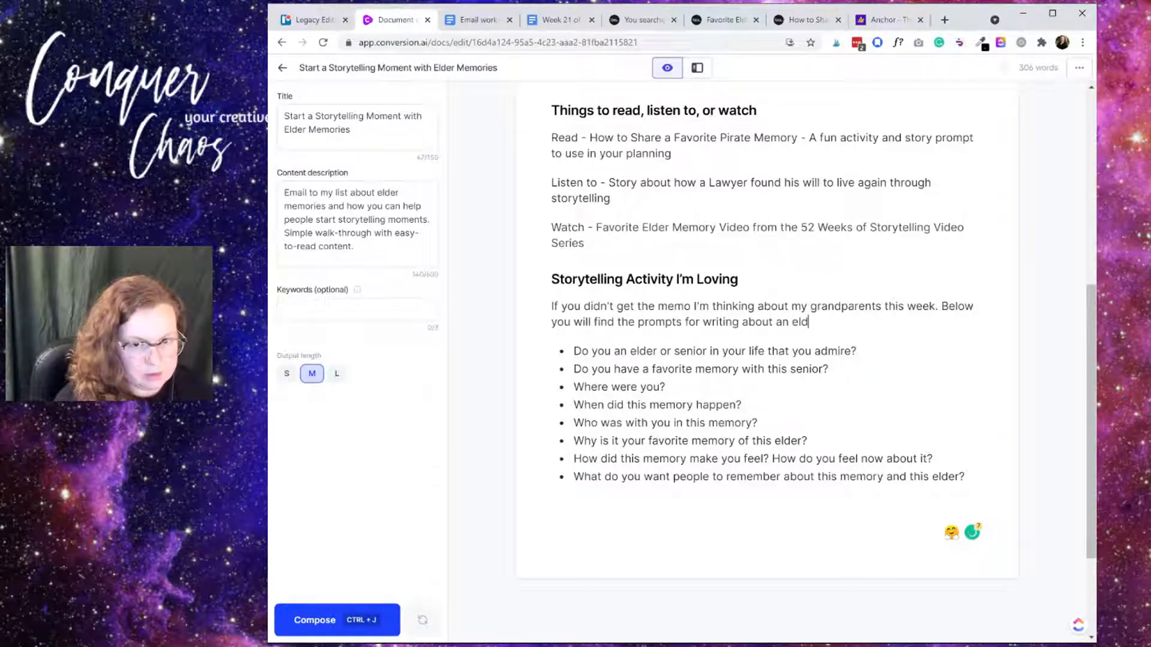
pyautogui.write('er in your life.')
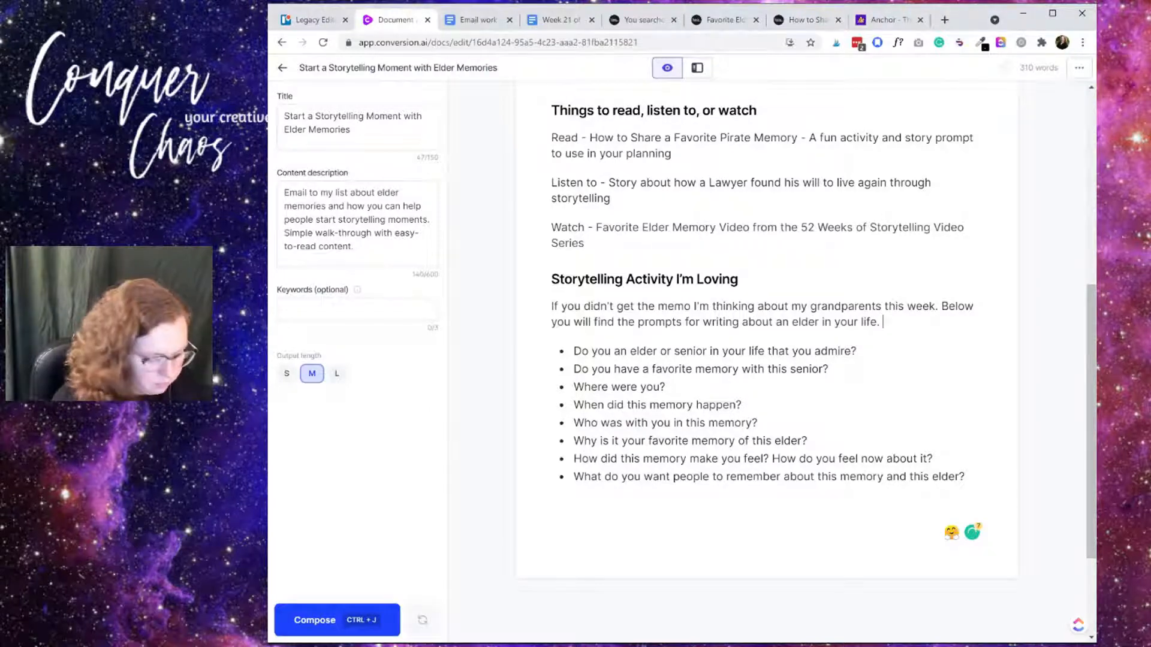
# Add to the end of the Storytelling Activity introduction the clause "If you are using these prompts in a care setting"
pyautogui.write('I you')
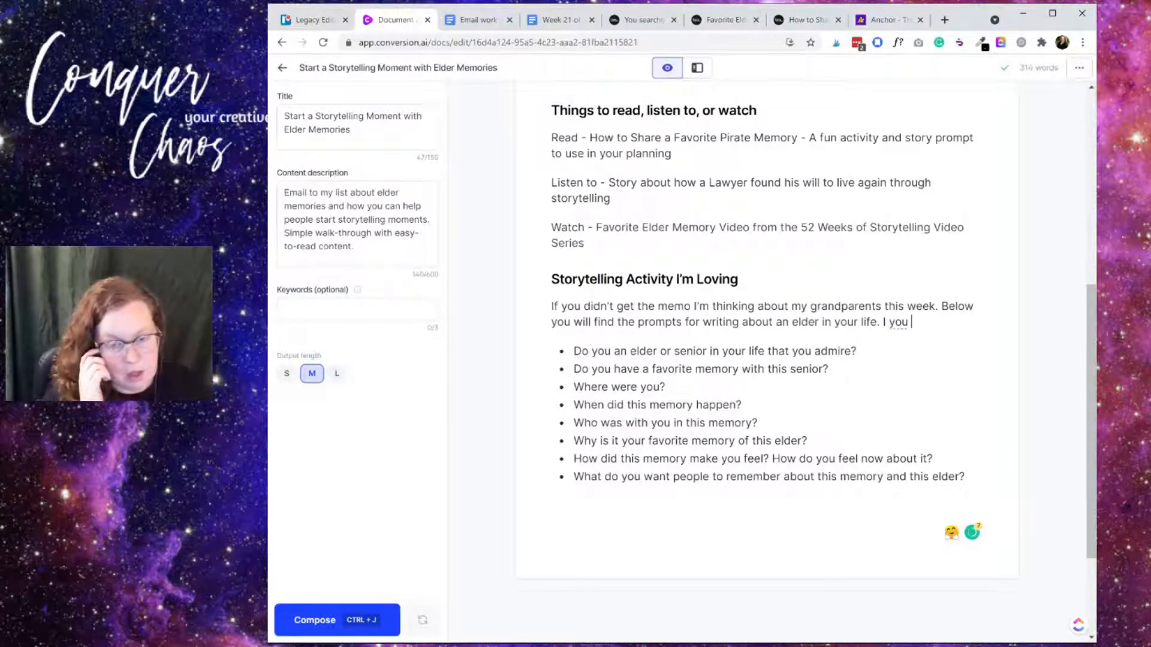
pyautogui.click(889, 322)
pyautogui.write('f')
pyautogui.press('End')
pyautogui.write('are ')
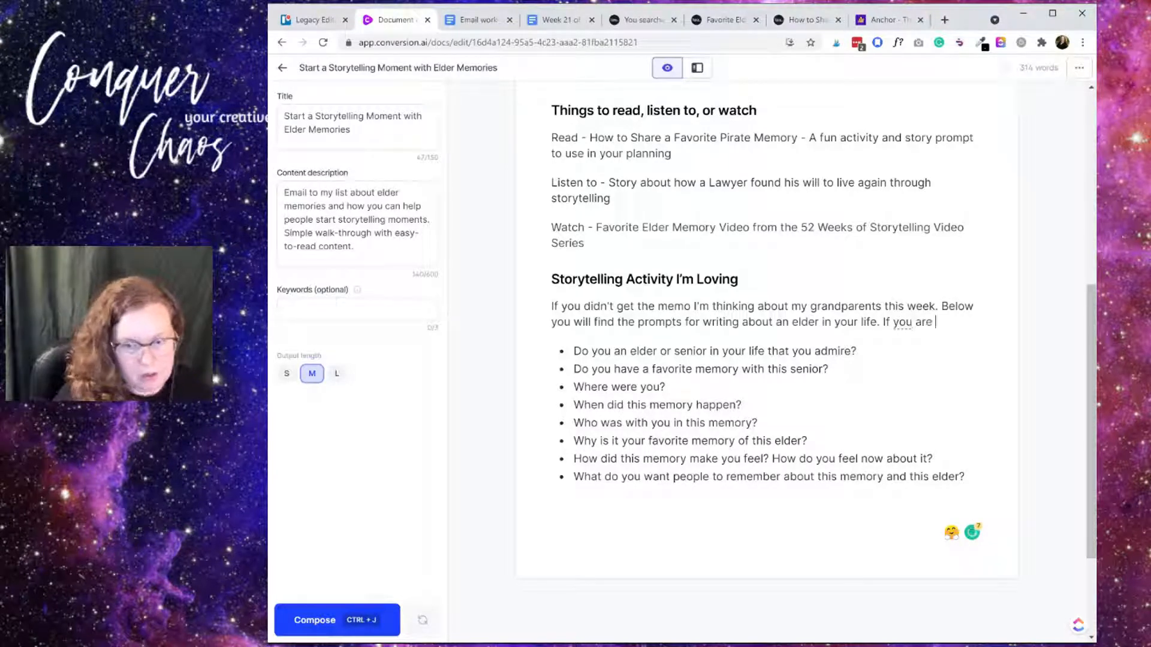
pyautogui.write('using these ')
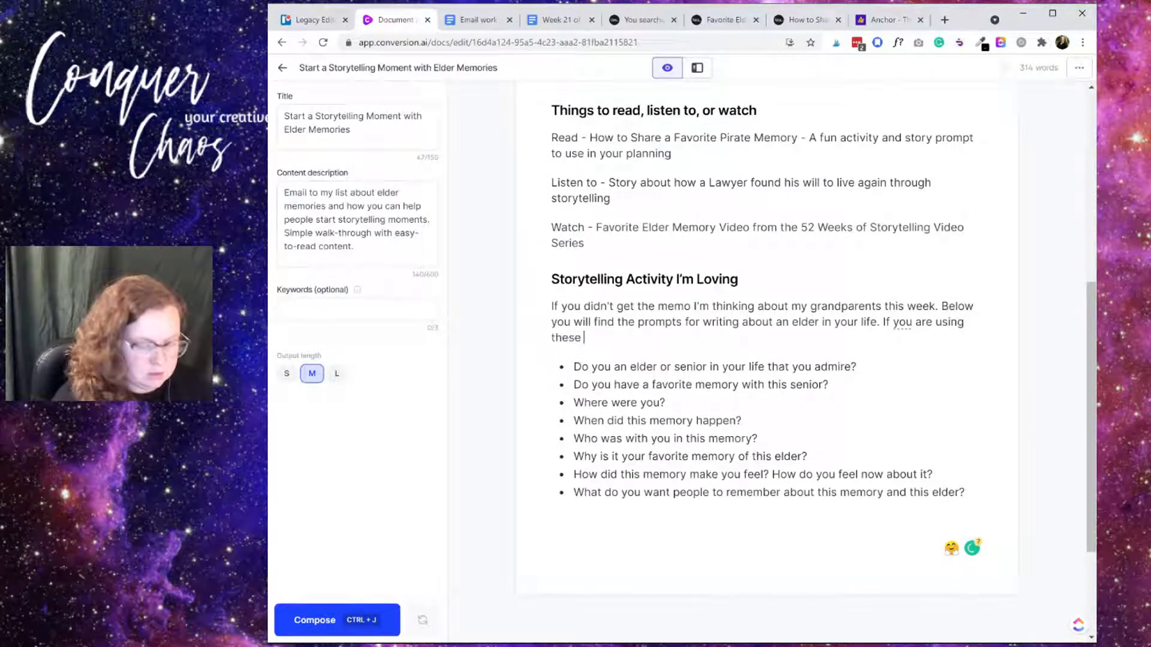
pyautogui.write('prompts in a')
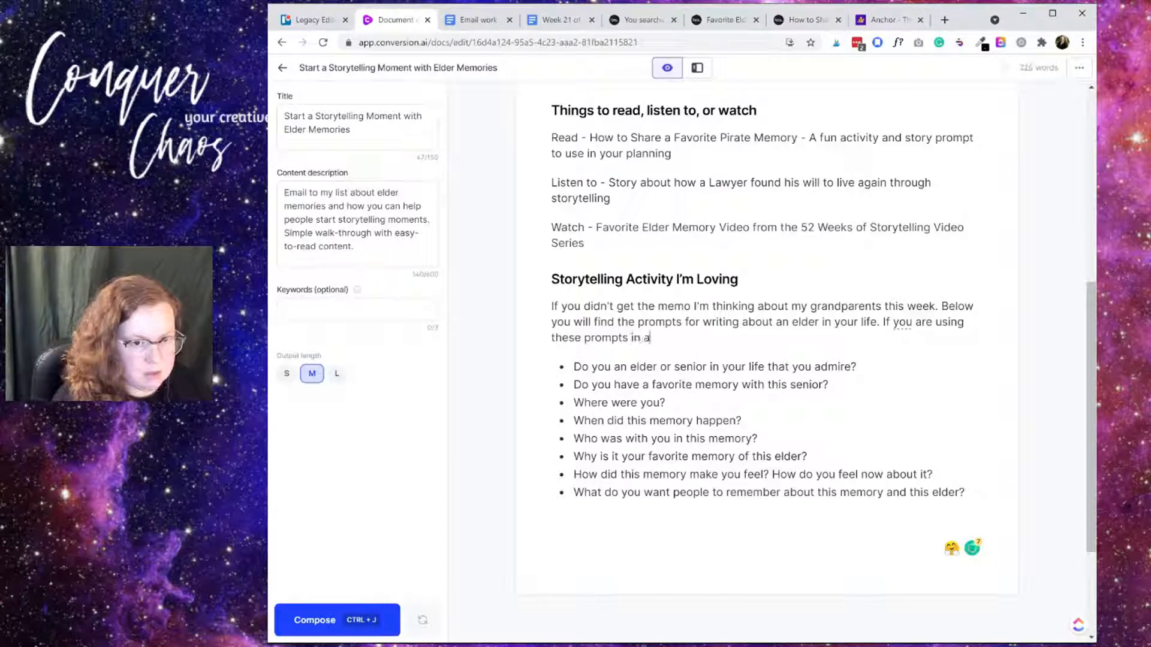
pyautogui.write(' care steiin')
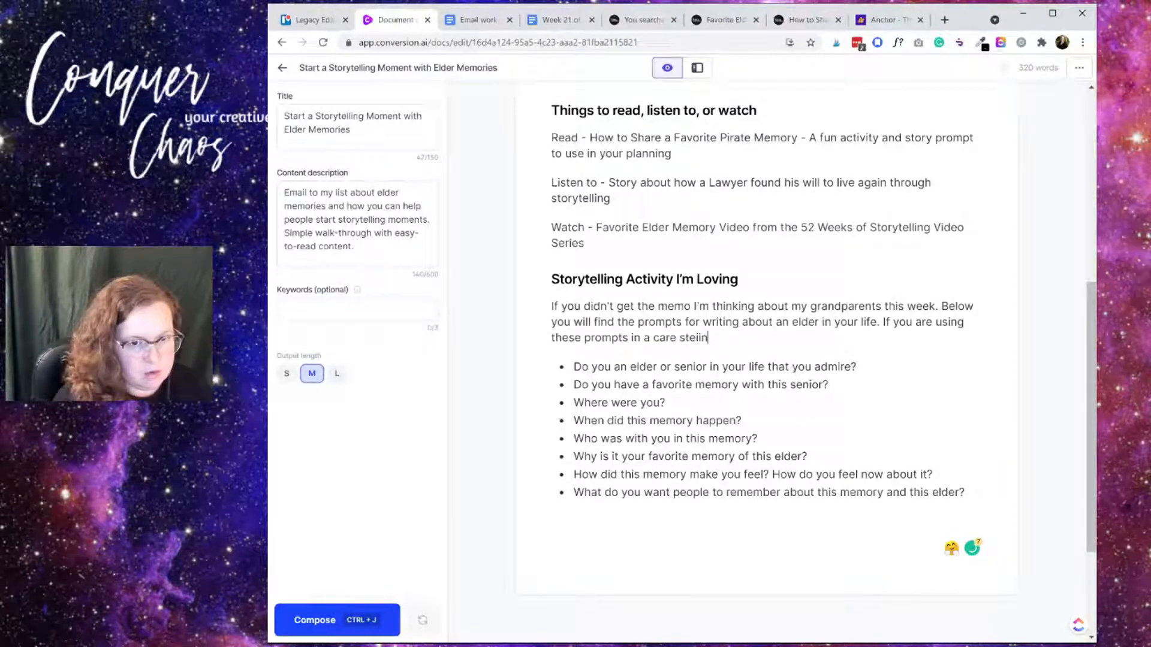
pyautogui.press('BackSpace')
pyautogui.press('BackSpace')
pyautogui.write('etti')
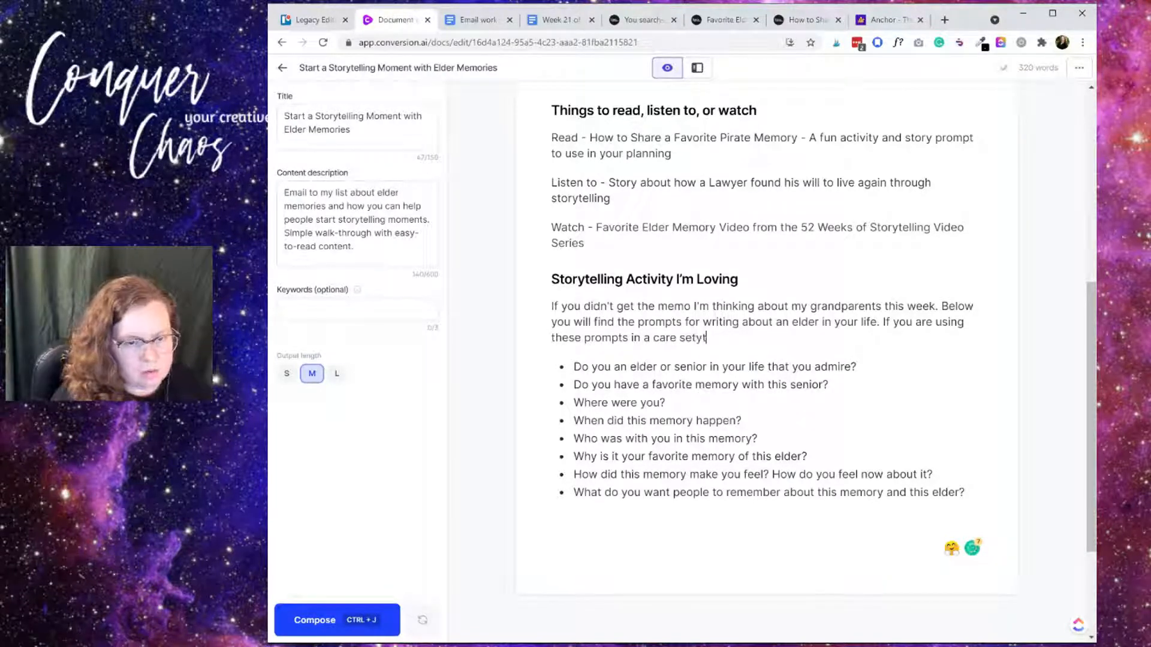
pyautogui.write('ng rem')
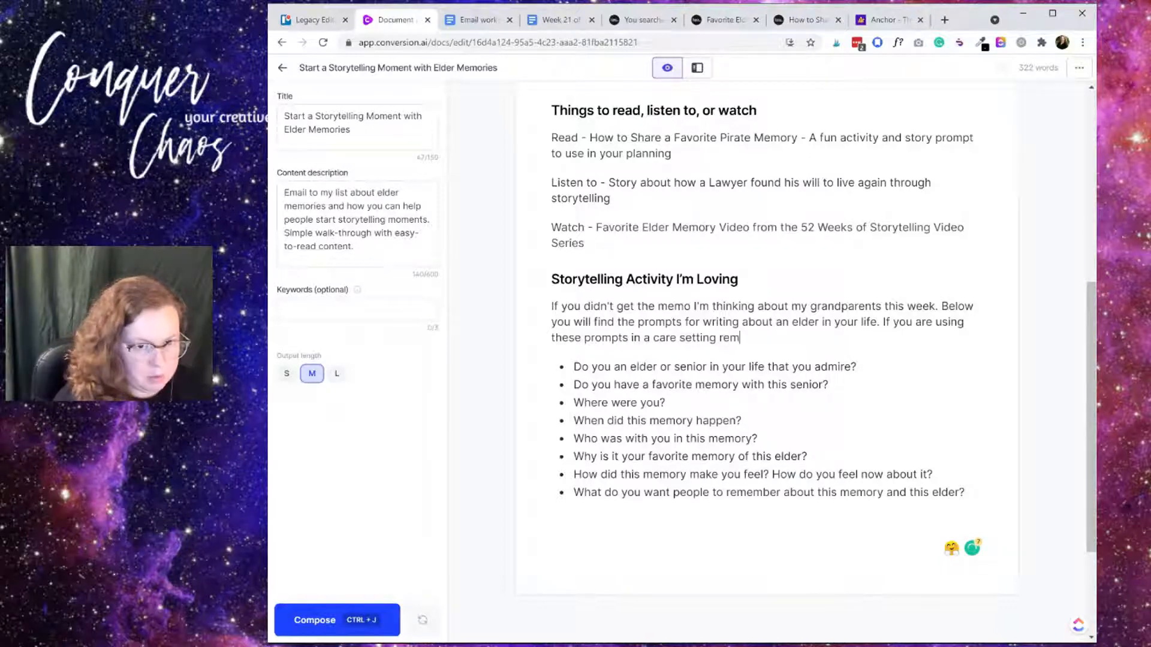
# Complete the care setting sentence with "remember to adapt the language to whoever you are working with."
pyautogui.write('ember to adpat')
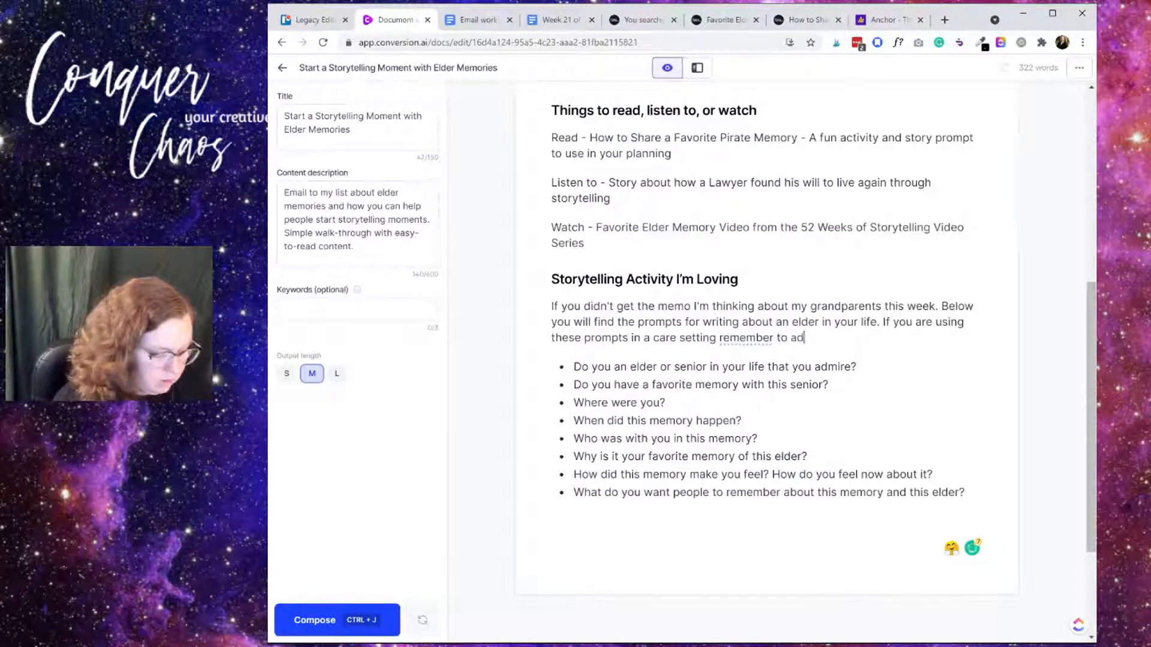
pyautogui.press('BackSpace')
pyautogui.press('BackSpace')
pyautogui.press('BackSpace')
pyautogui.write('apt the l')
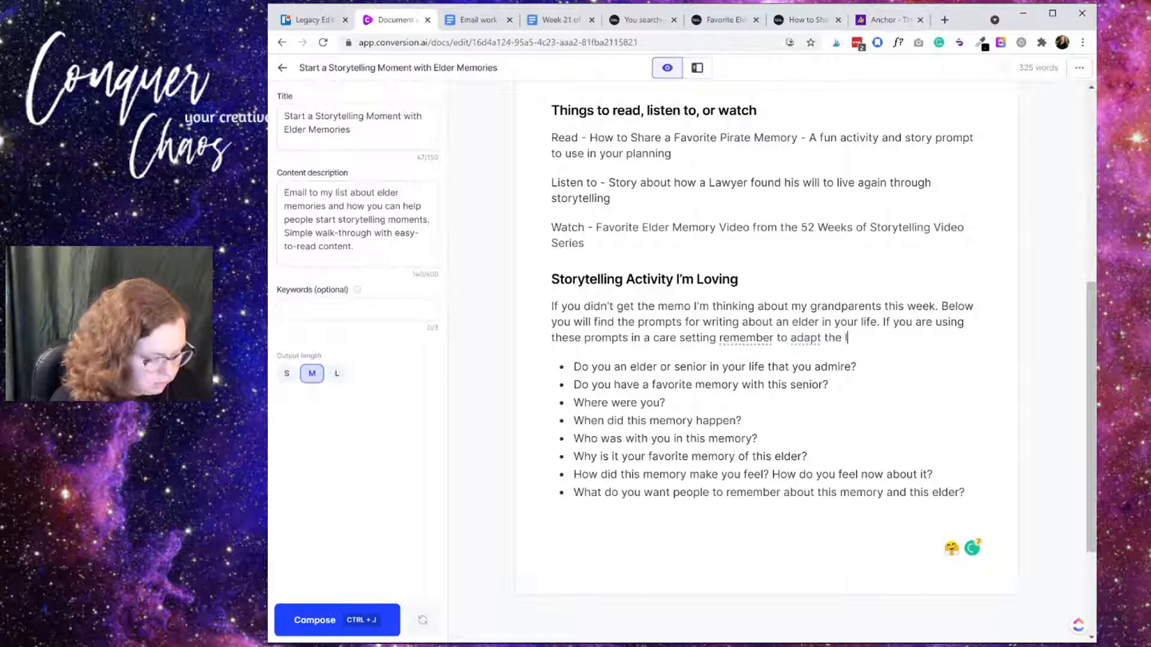
pyautogui.write('anguage to who')
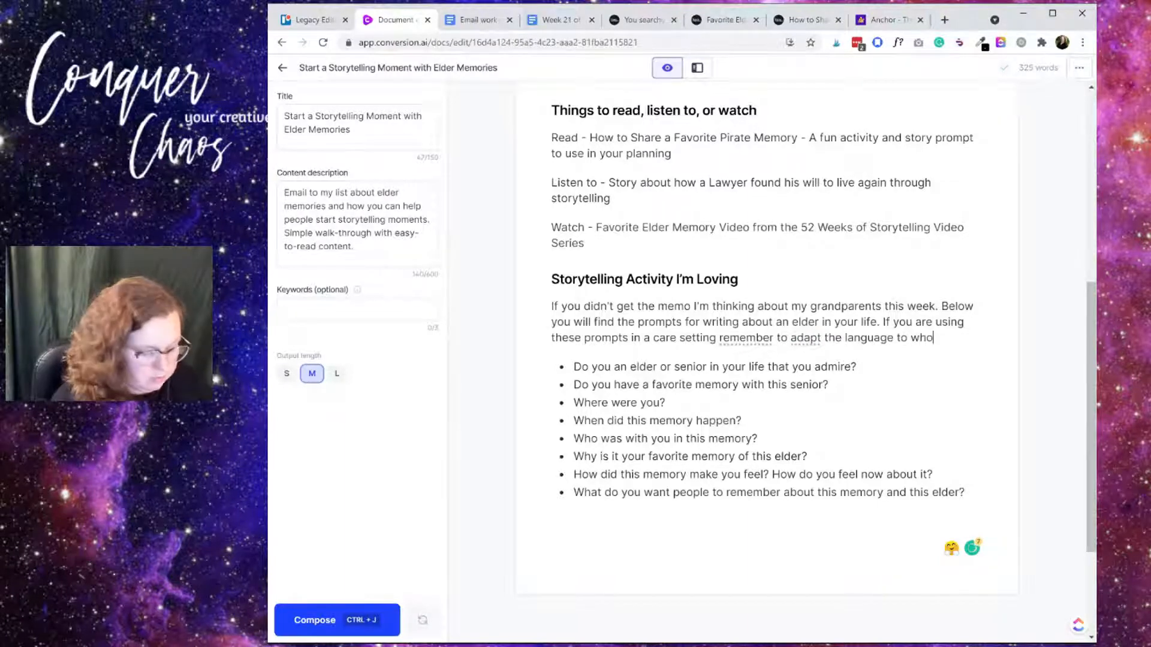
pyautogui.write('ever you are ')
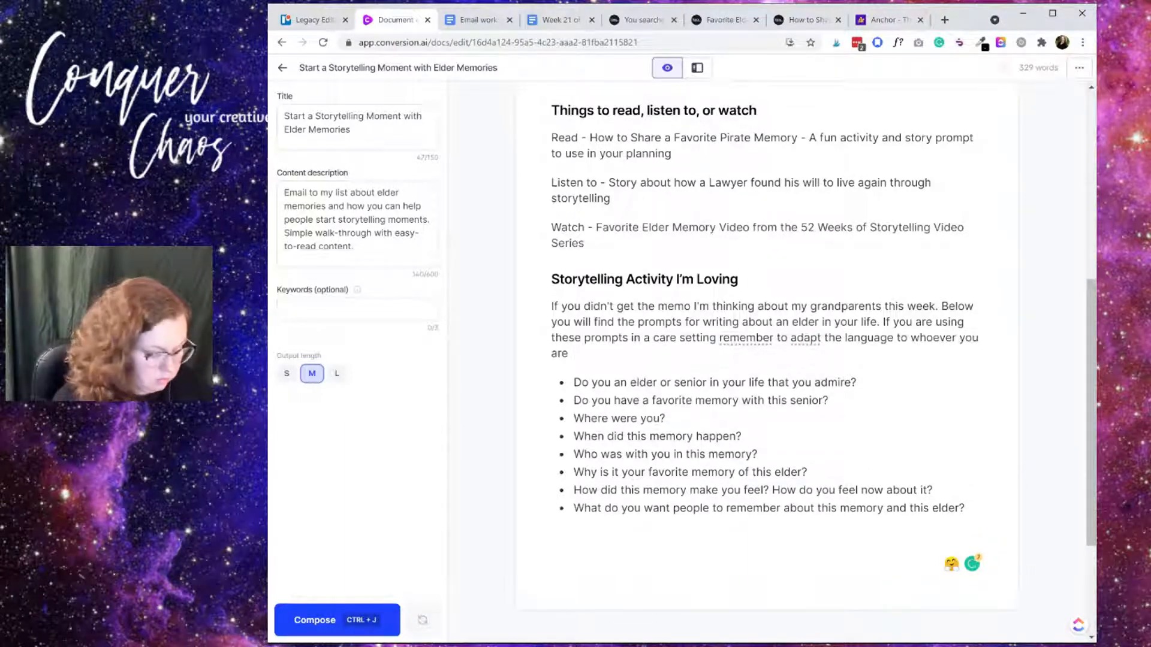
pyautogui.write('working with.')
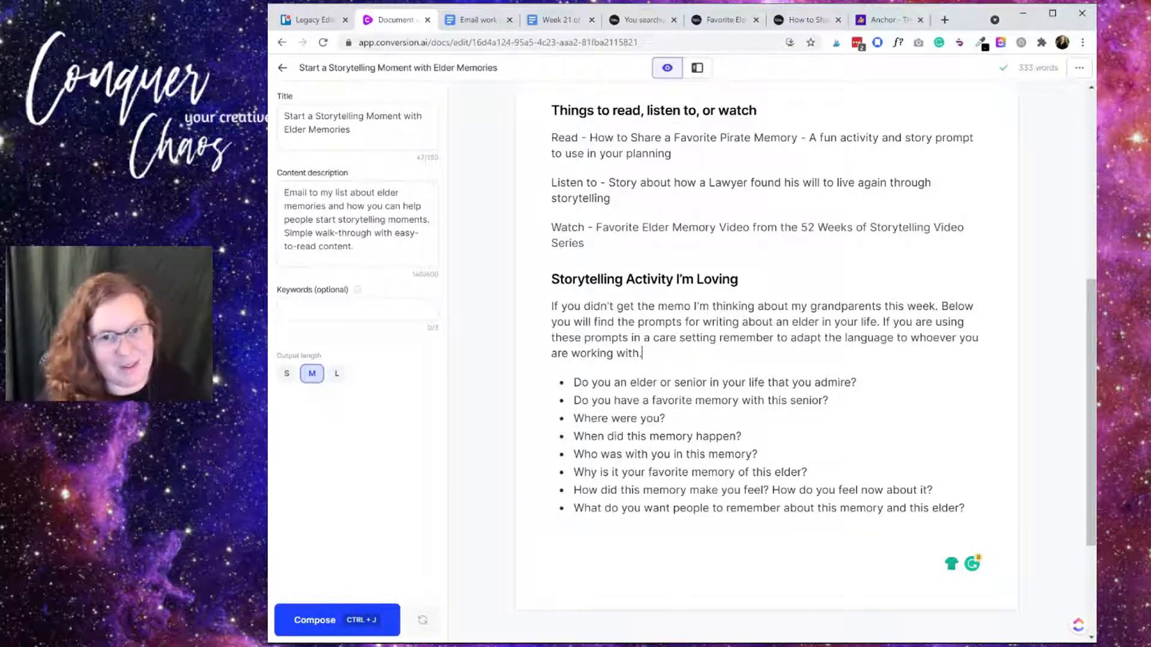
# Review the drafted email from the waffle story through the list of elder memory prompts
pyautogui.click(857, 383)
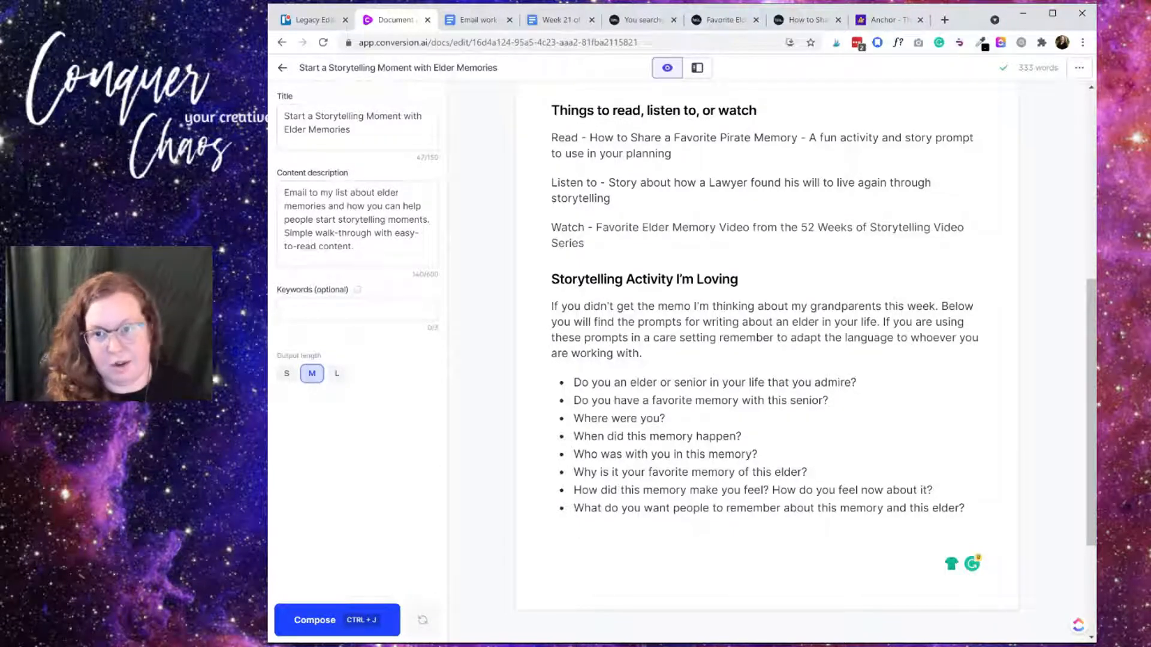
pyautogui.click(388, 22)
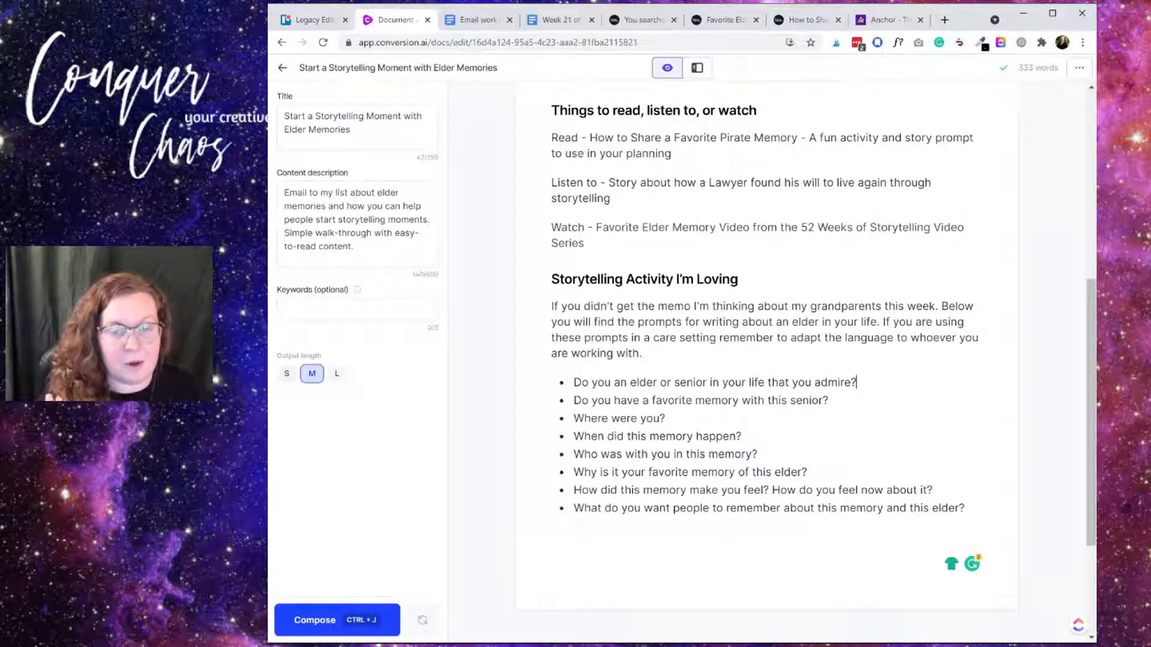
pyautogui.scroll(4, 766, 359)
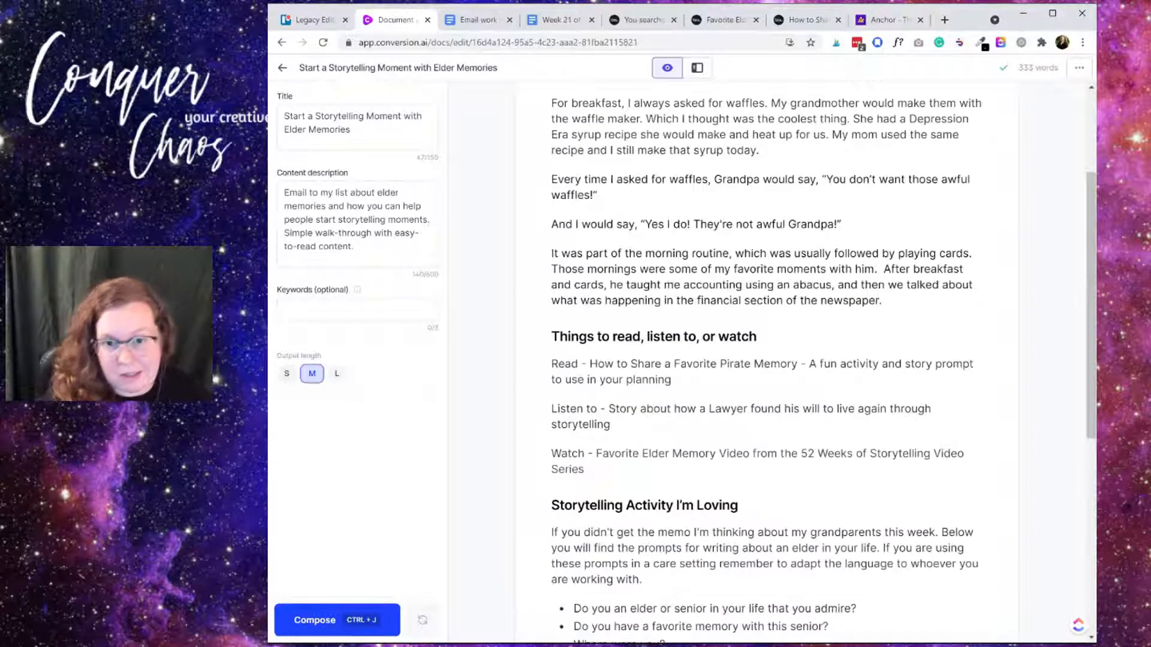
pyautogui.scroll(3, 766, 359)
pyautogui.scroll(-3, 766, 360)
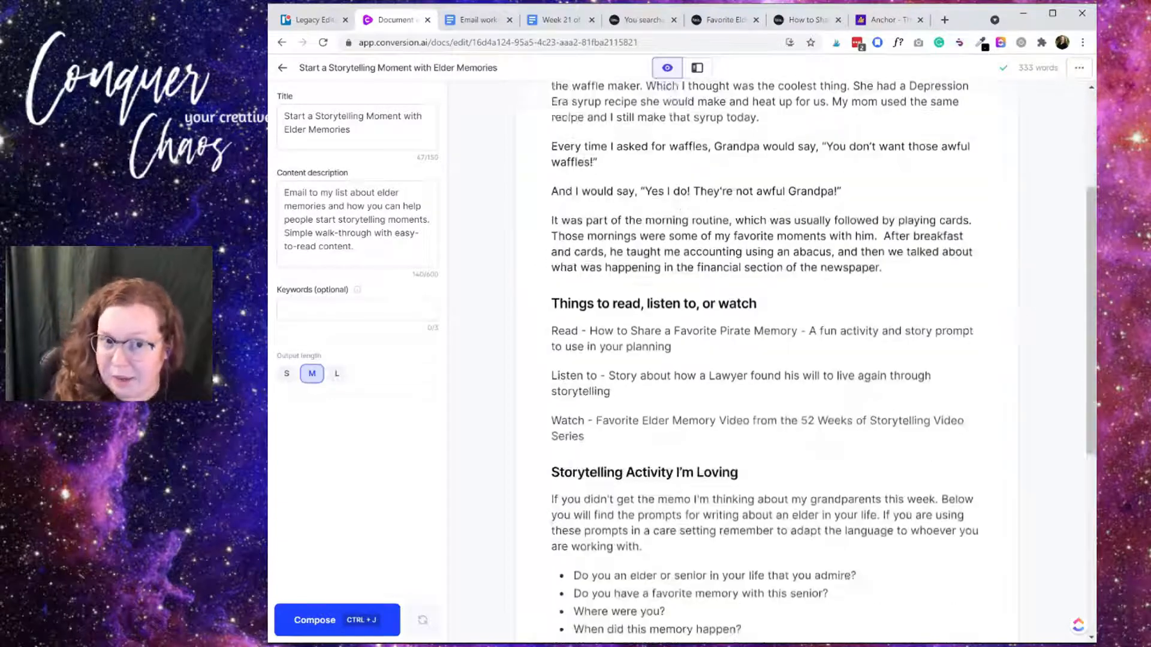
pyautogui.scroll(-5, 766, 360)
pyautogui.scroll(4, 766, 360)
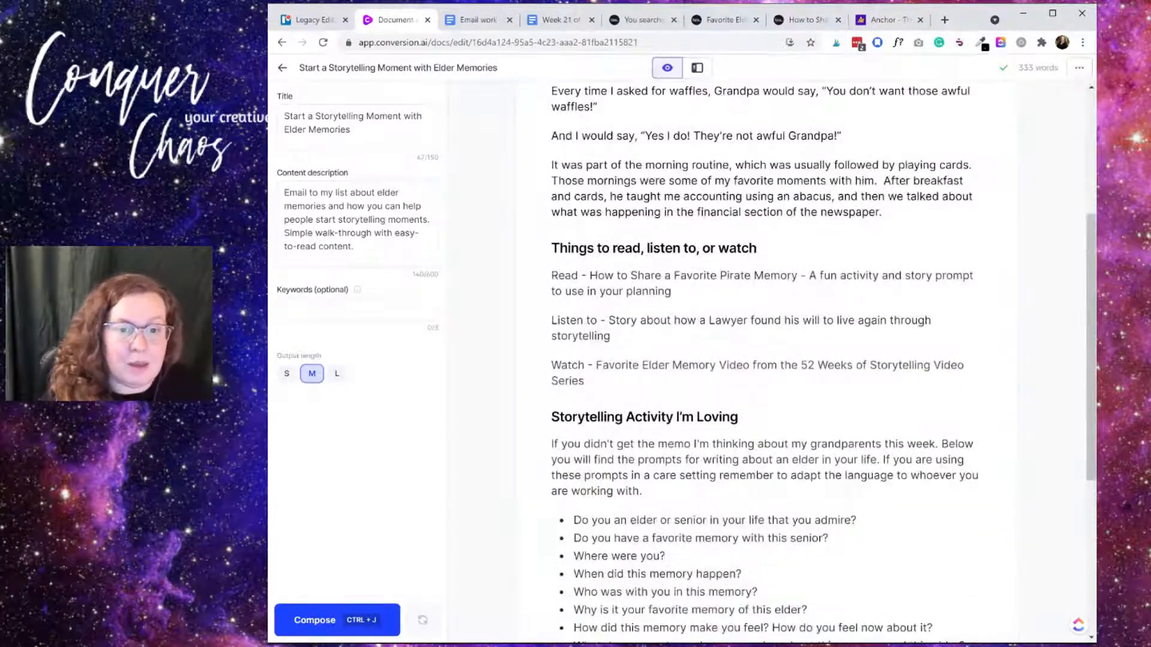
pyautogui.scroll(-2, 978, 579)
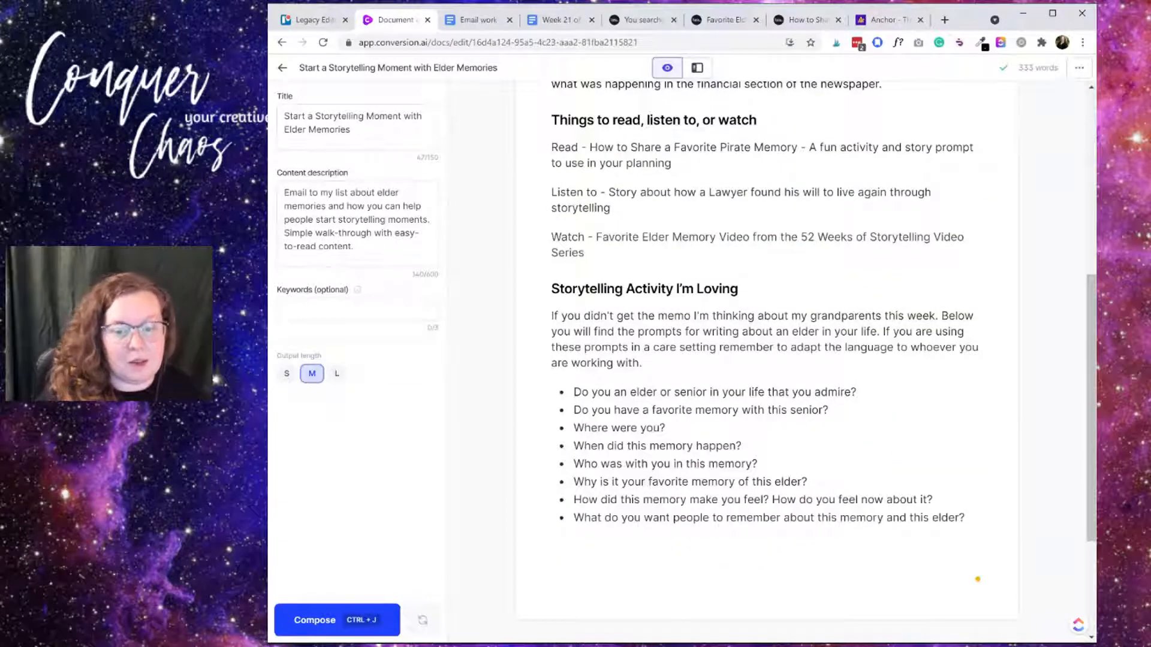
# Copy the whole email draft into the "Email work with jarvis" Google Docs document, below the P.S. line
pyautogui.moveTo(966, 518); pyautogui.dragTo(526, 115)
pyautogui.click(461, 18)
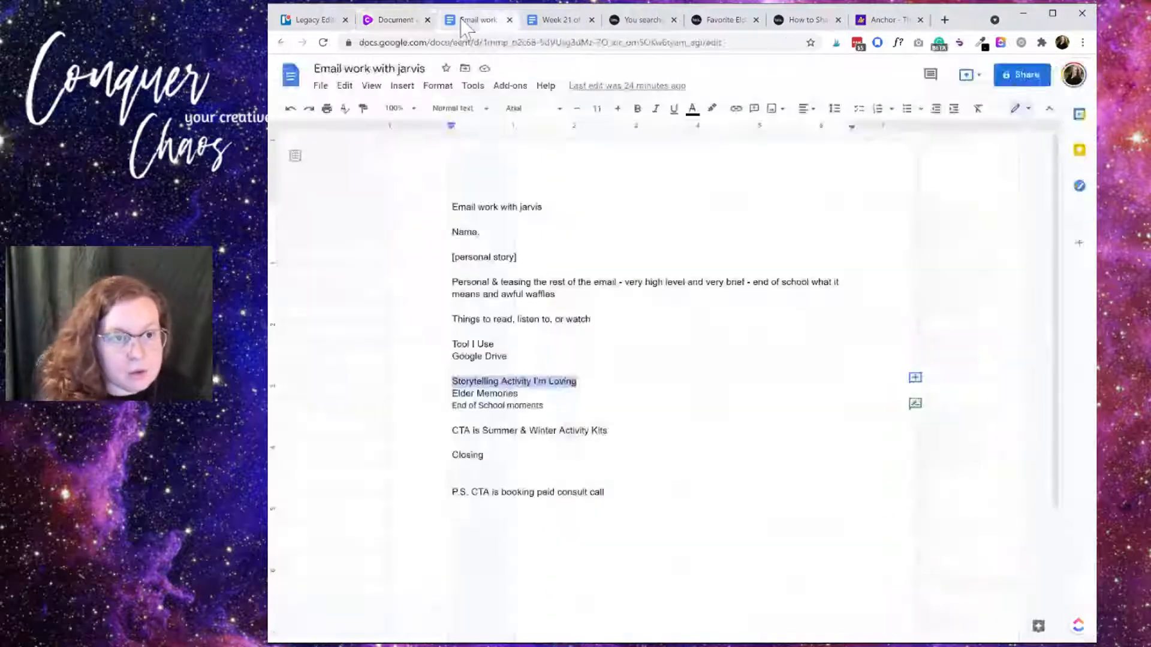
pyautogui.click(453, 528)
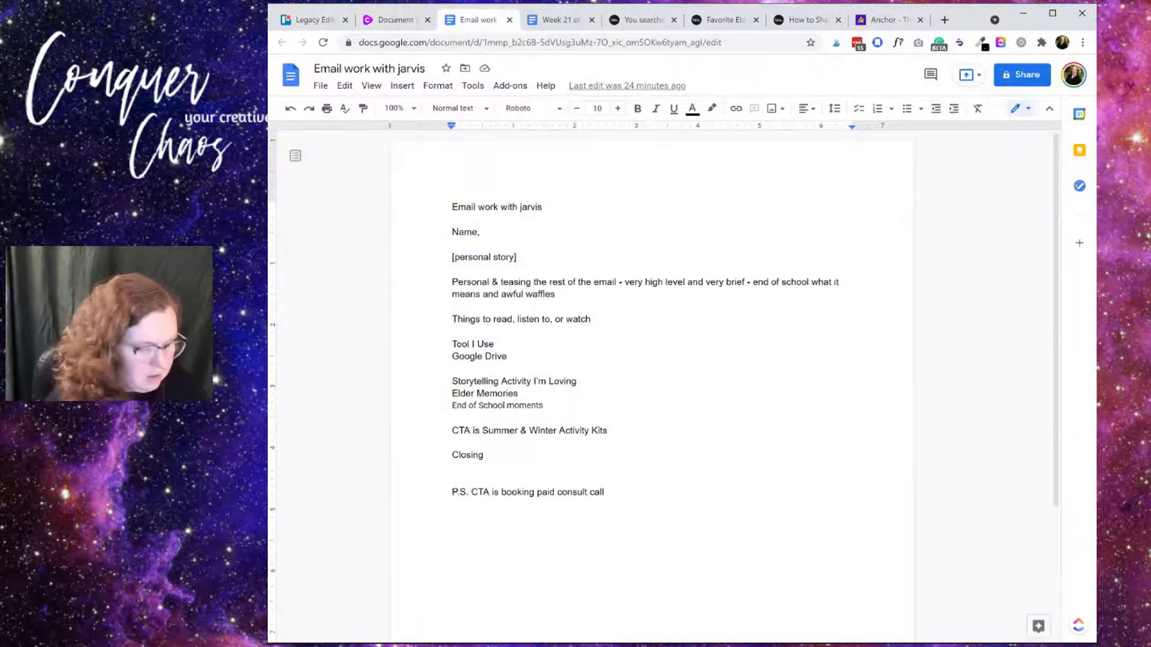
pyautogui.hotkey('ctrl', 'v')
# Correct the grammar of the first bulleted question so it reads "Do you have an elder or senior in your life that you admire?"
pyautogui.scroll(3, 652, 383)
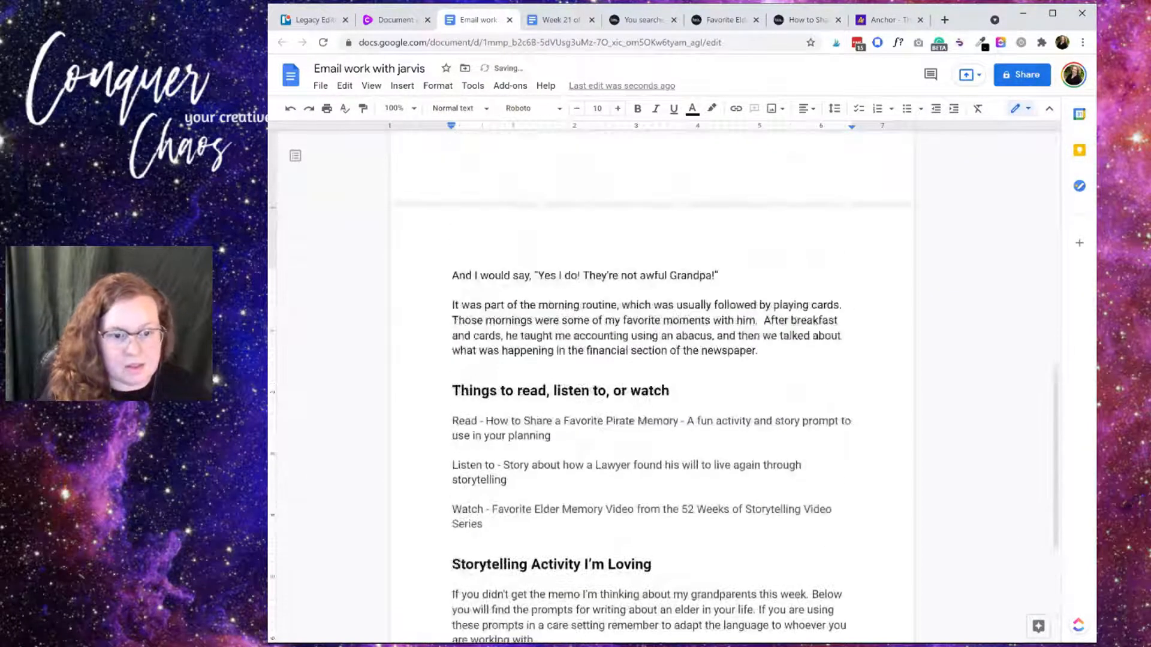
pyautogui.scroll(-2, 652, 384)
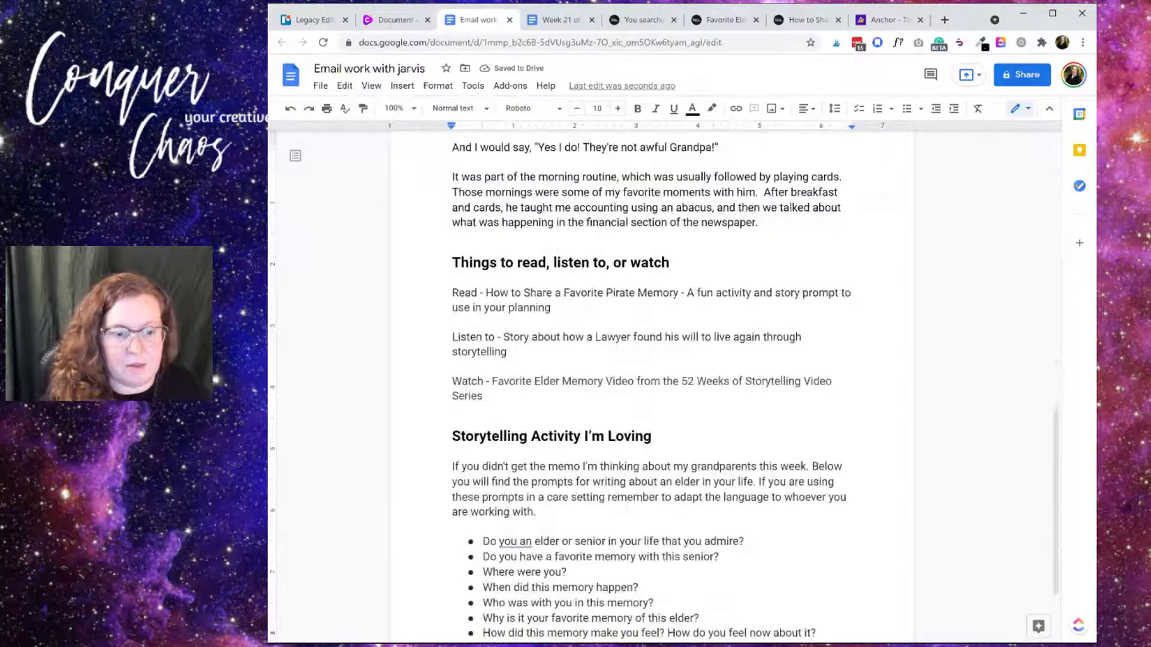
pyautogui.click(514, 542)
pyautogui.click(525, 525)
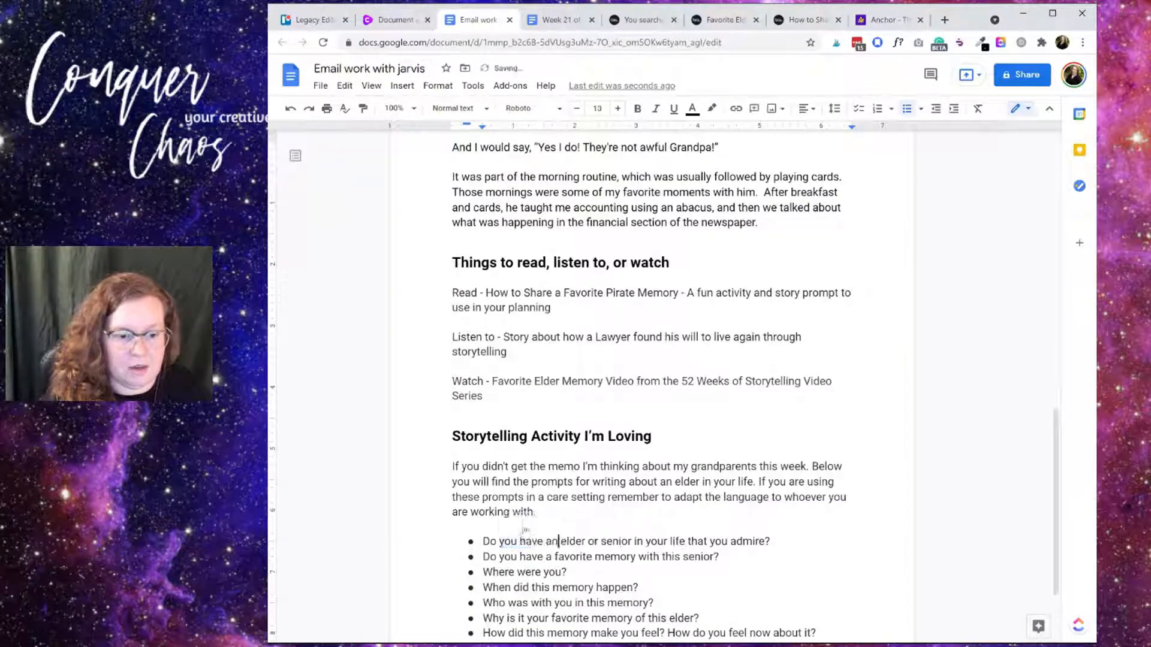
# Compare the outline at the start of the document with the pasted email's subject, story and resource sections
pyautogui.scroll(3, 529, 535)
pyautogui.scroll(9, 652, 384)
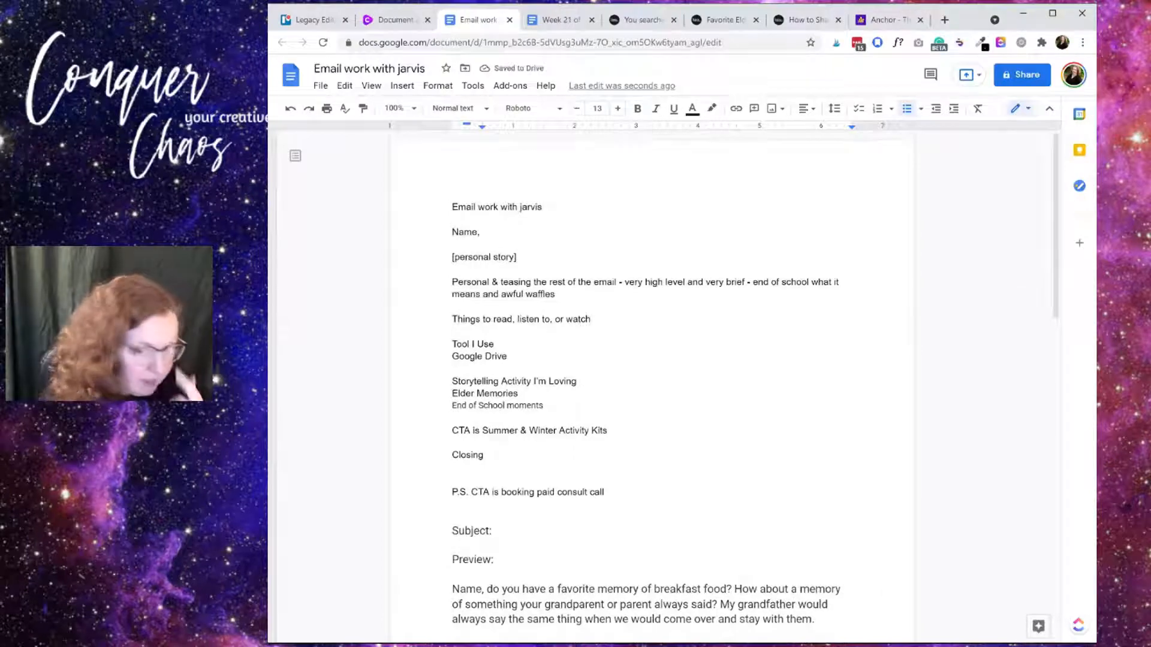
pyautogui.scroll(-4, 652, 384)
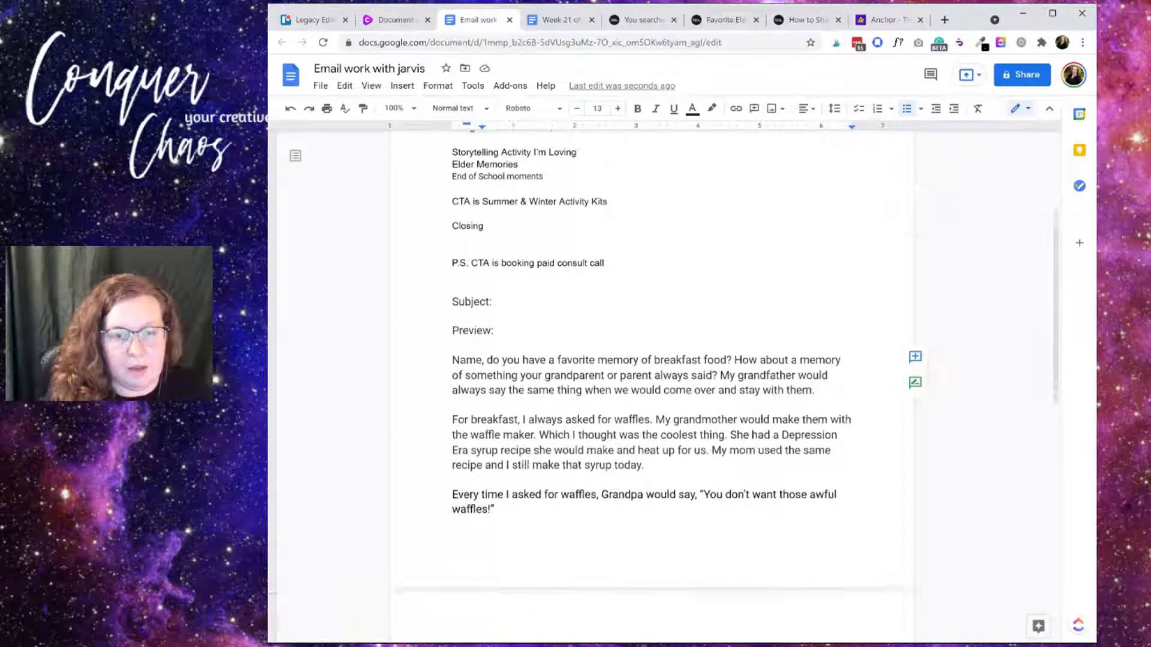
pyautogui.scroll(-6, 652, 384)
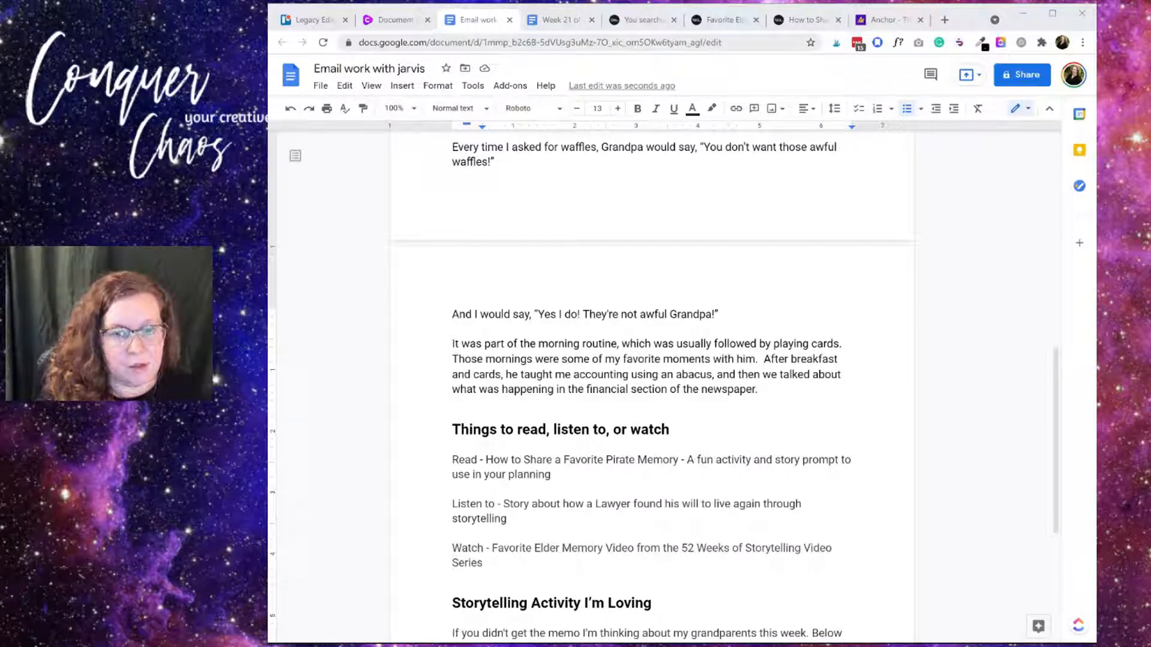
# Switch to the Favorite Elder Memory page on The Legacy Recorder website and open the site's Free Database page
pyautogui.click(724, 19)
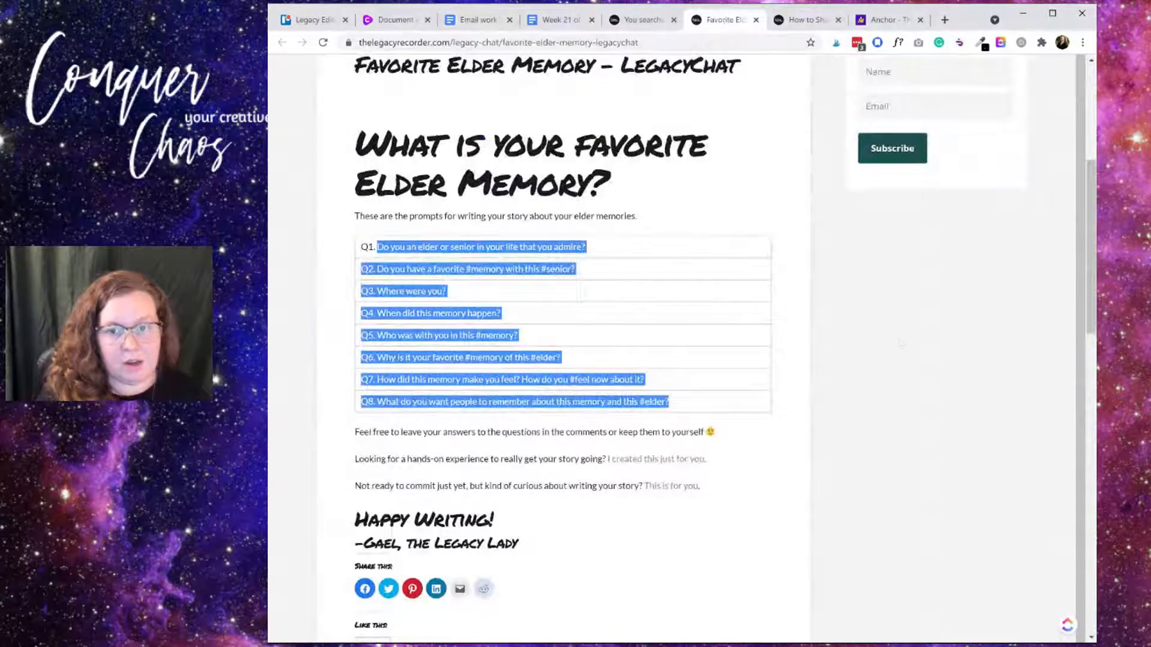
pyautogui.scroll(2, 904, 329)
pyautogui.scroll(5, 904, 329)
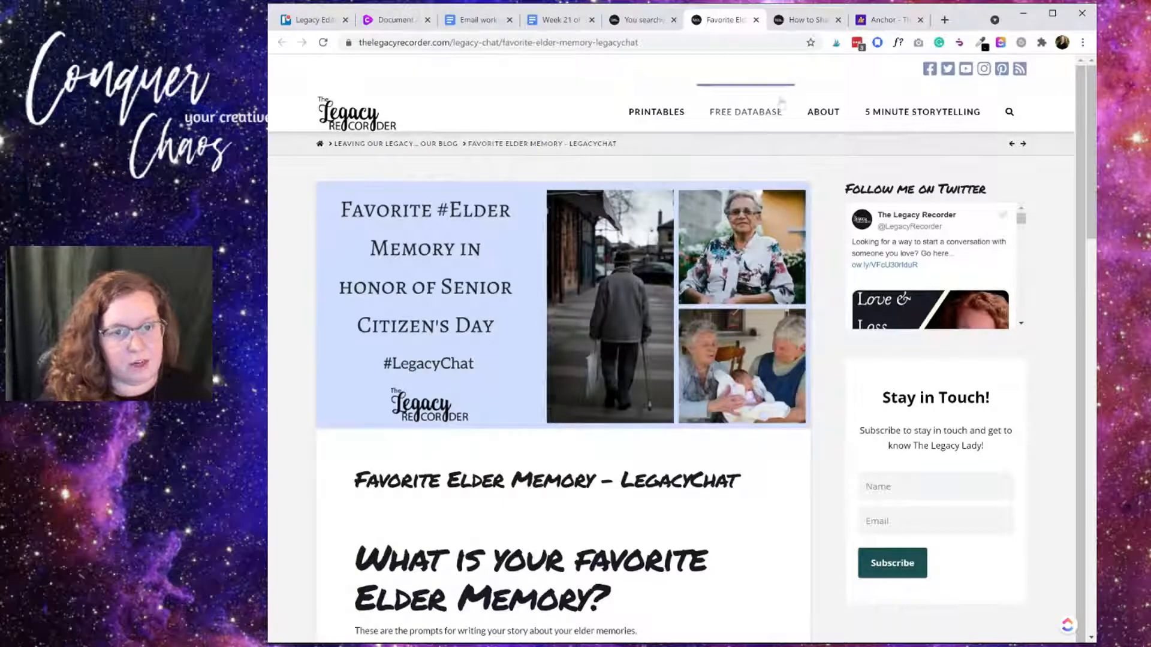
pyautogui.click(746, 111)
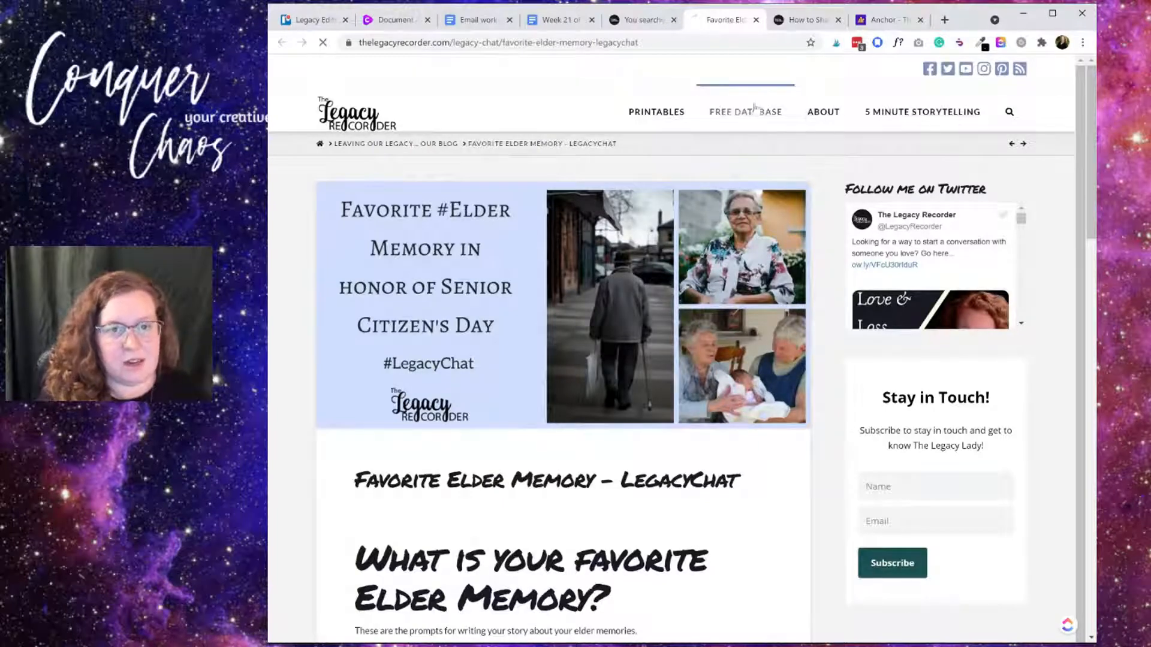